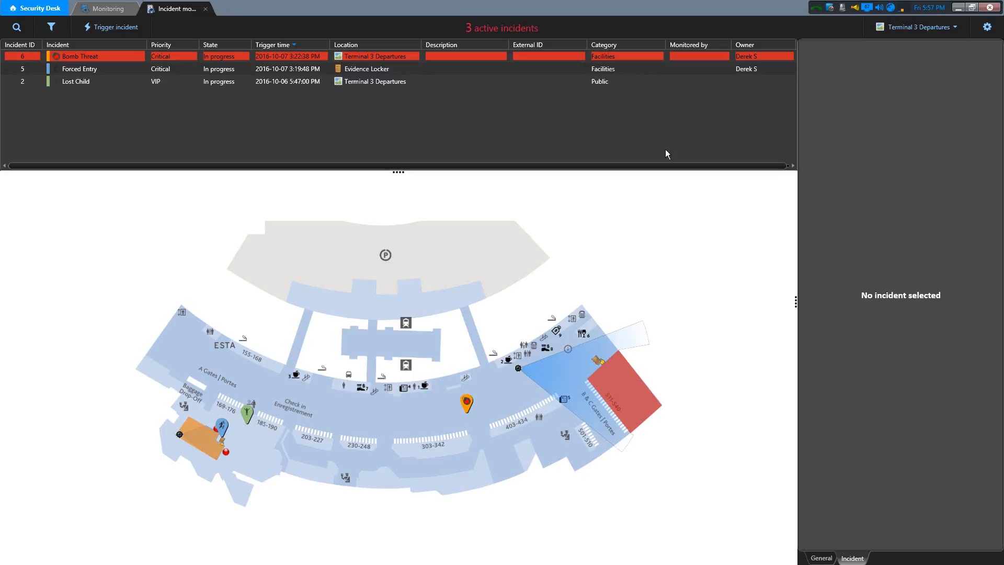
# - Select the Forced Entry incident and view the Terminal 3 Arrivals map followed by the Terminal 3 Gates map
pyautogui.click(393, 71)
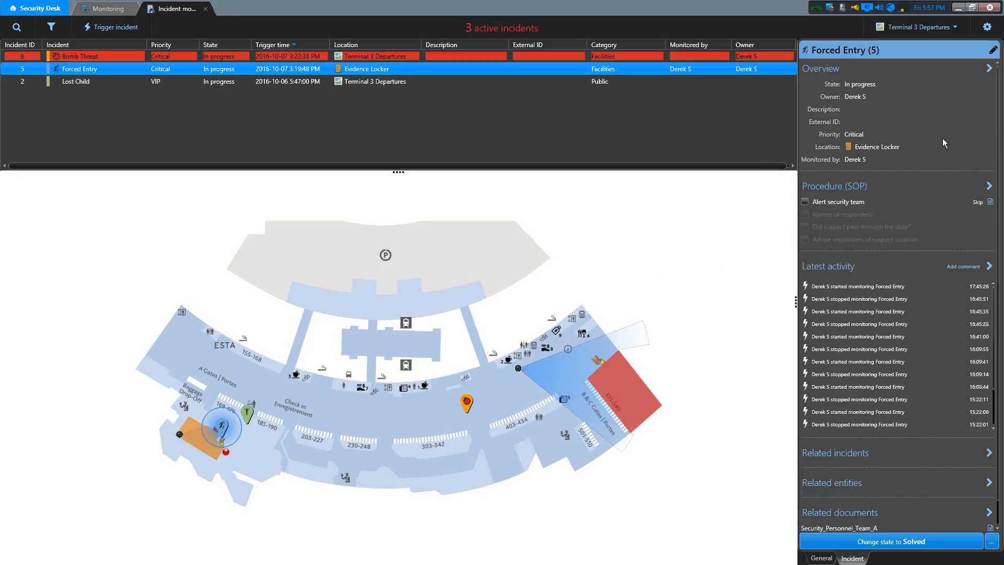
pyautogui.click(948, 30)
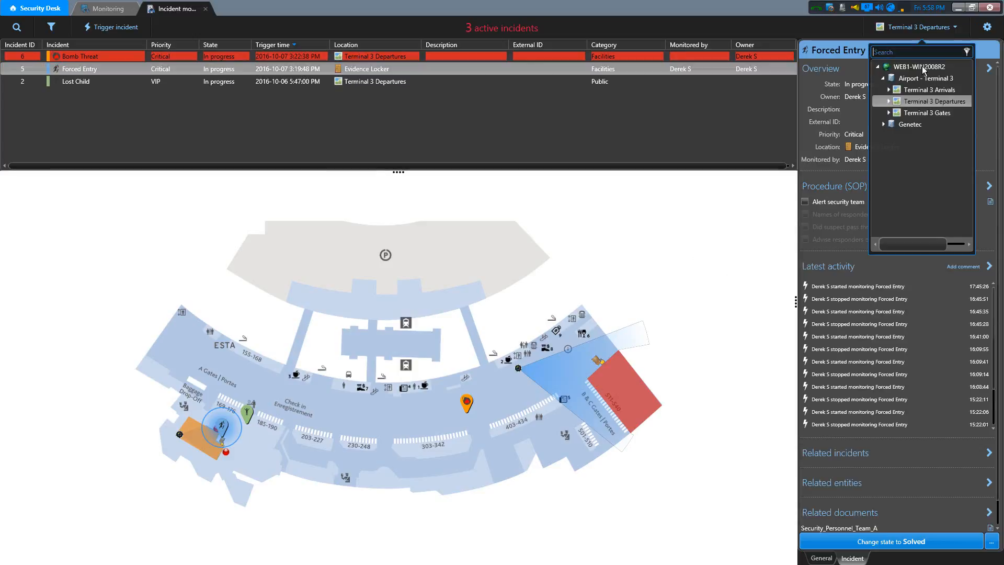
pyautogui.click(913, 92)
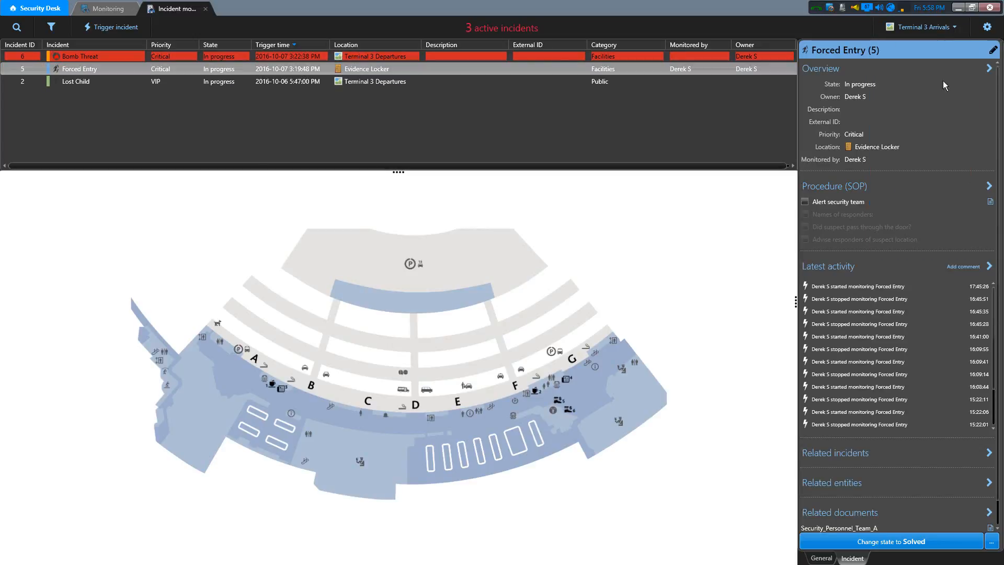
pyautogui.click(955, 27)
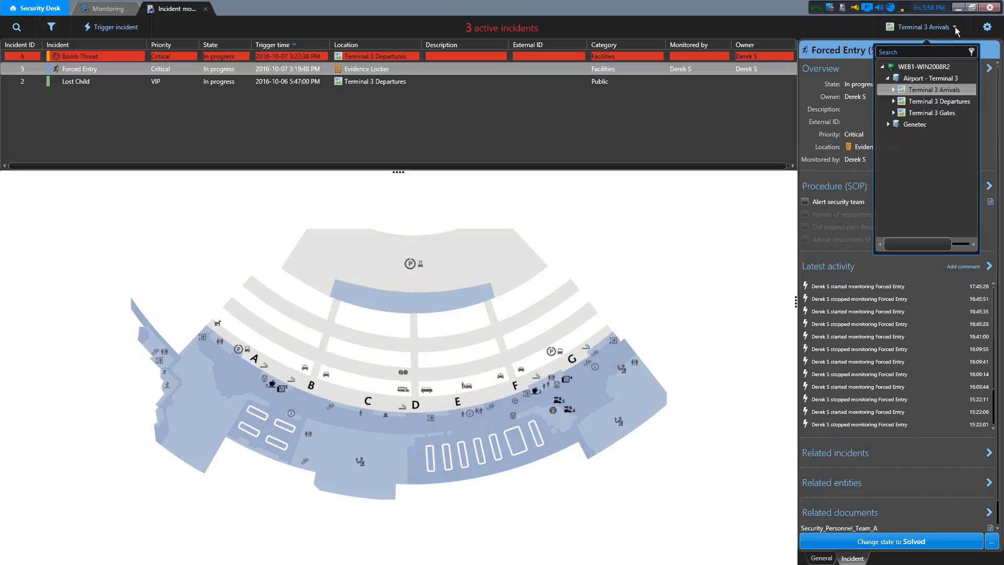
pyautogui.click(946, 109)
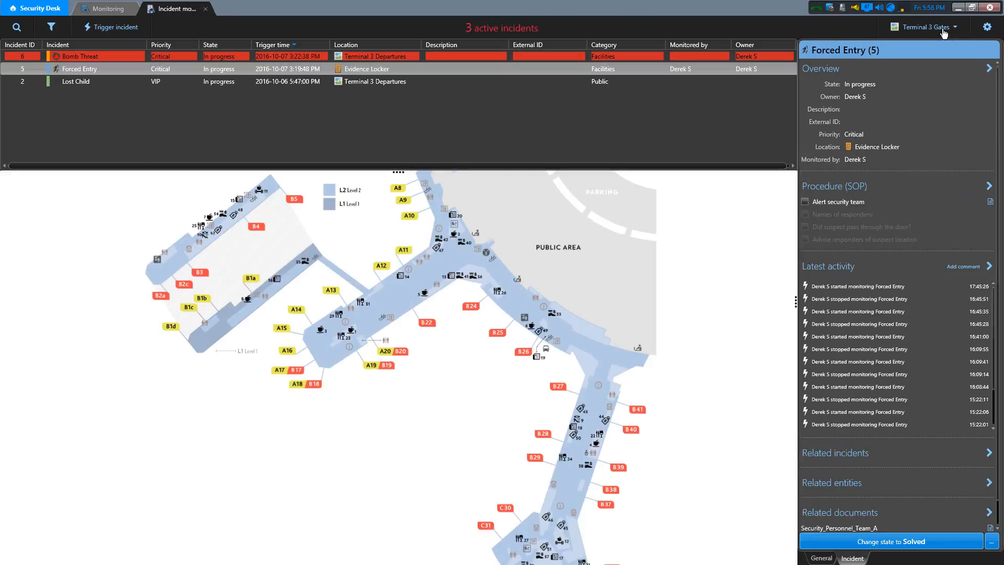
# - Return to the Terminal 3 Departures map and inspect its check-in area and incident markers up close
pyautogui.click(945, 31)
pyautogui.click(941, 102)
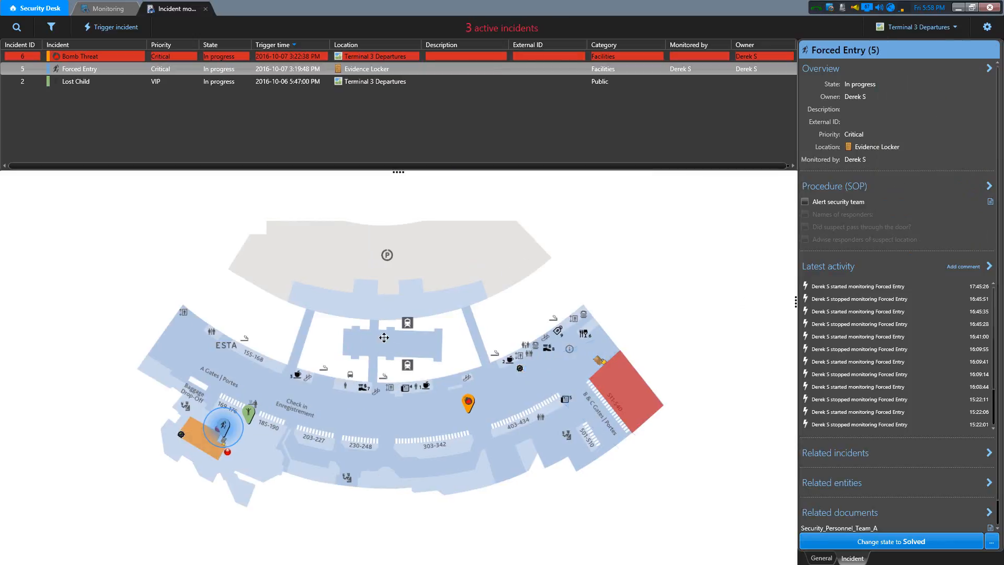
pyautogui.scroll(4, 406, 409)
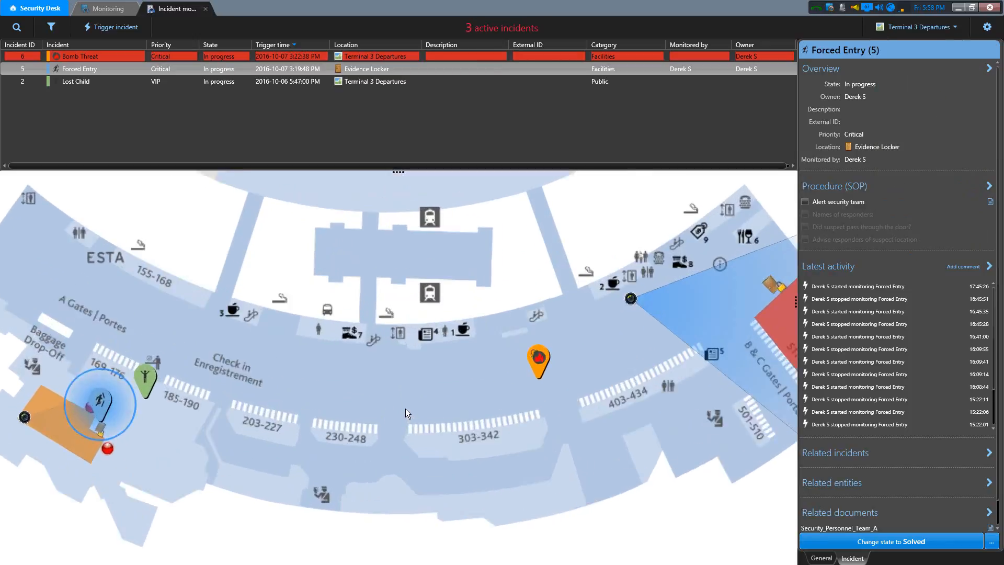
pyautogui.moveTo(372, 393); pyautogui.dragTo(434, 395)
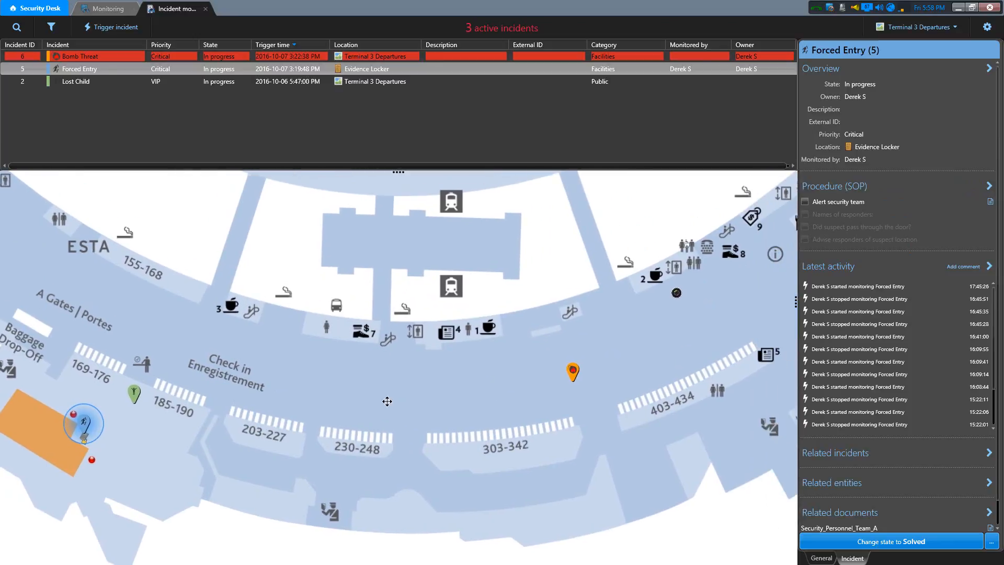
pyautogui.scroll(-4, 412, 382)
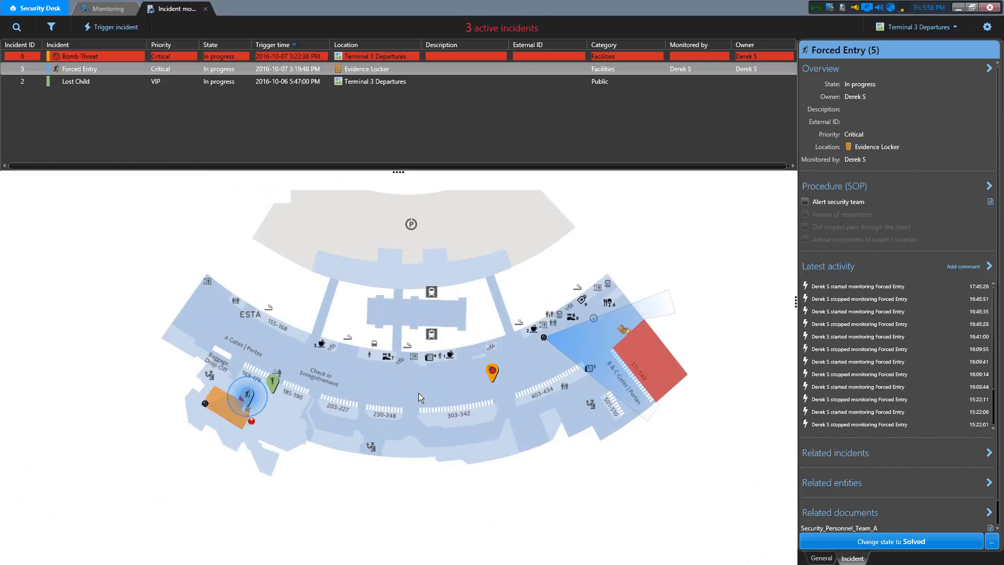
# - Search for "terminal" and display the Terminal 3 Arrivals map from the matching entities
pyautogui.click(20, 28)
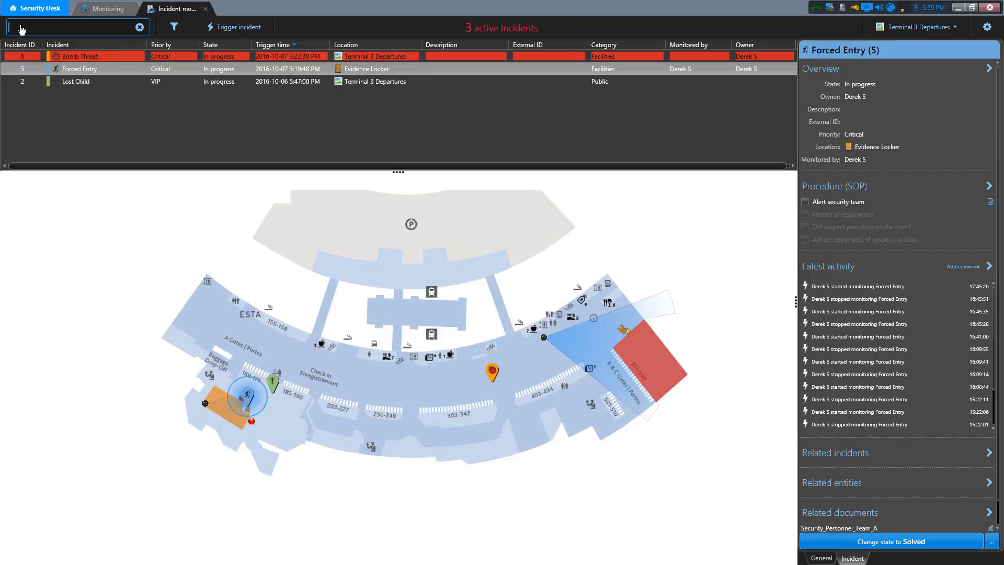
pyautogui.write('terminal')
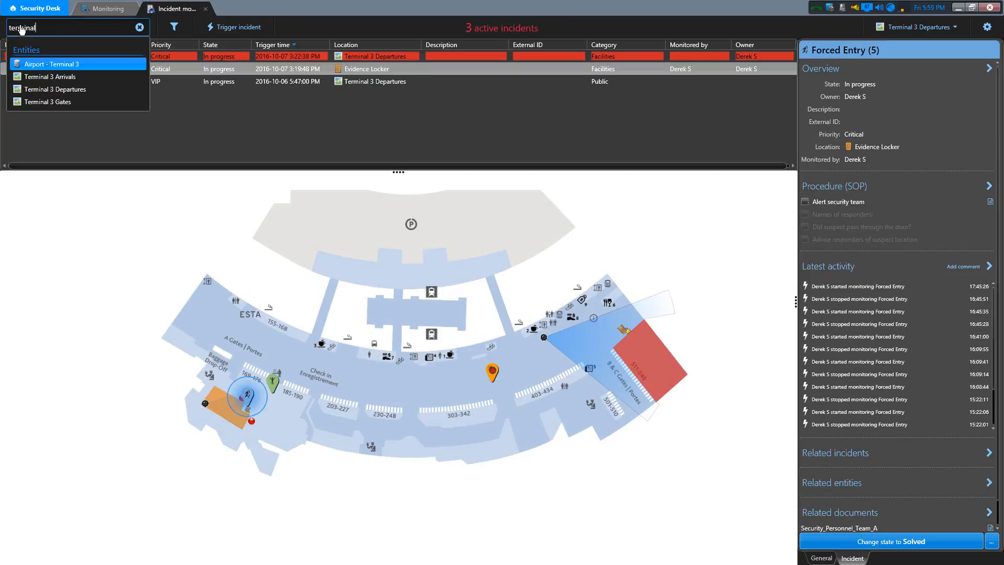
pyautogui.click(71, 78)
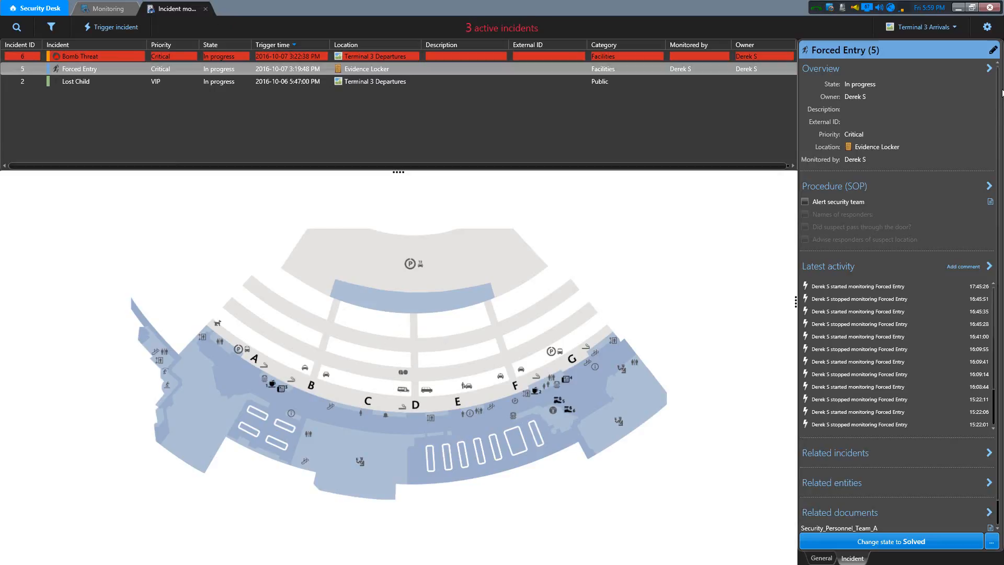
# - Switch the incident monitoring layout to the list only, followed by the map only
pyautogui.click(987, 28)
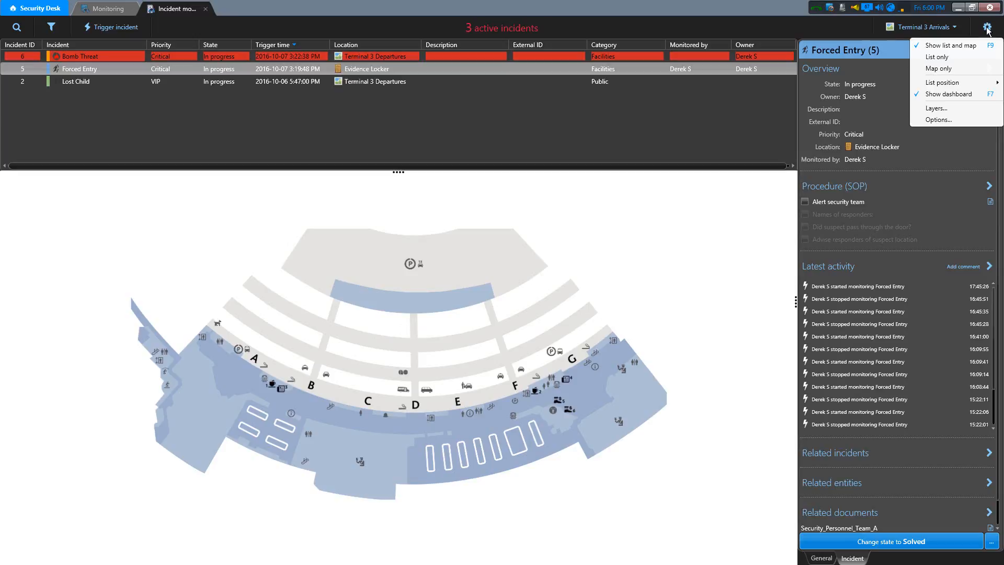
pyautogui.click(956, 58)
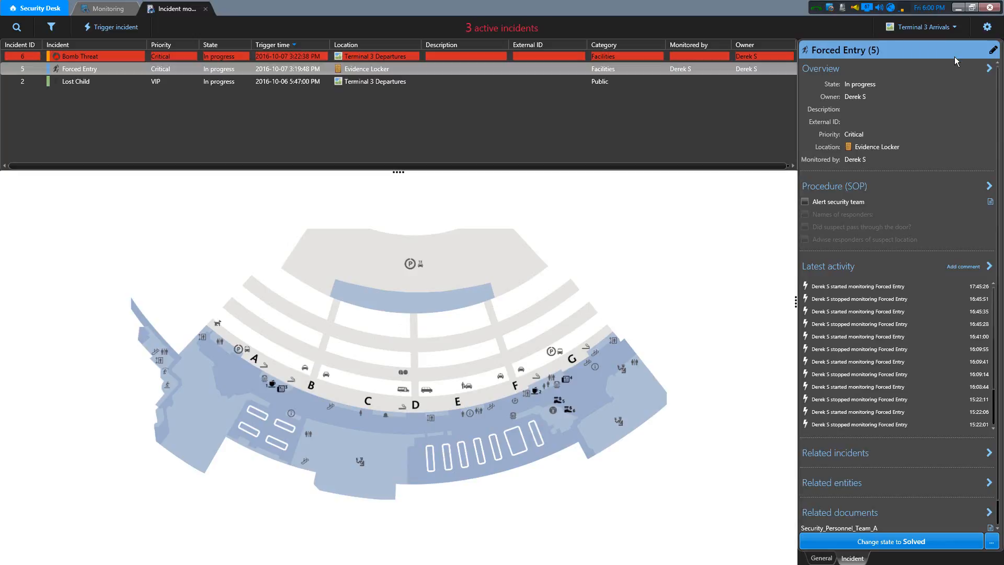
pyautogui.click(987, 29)
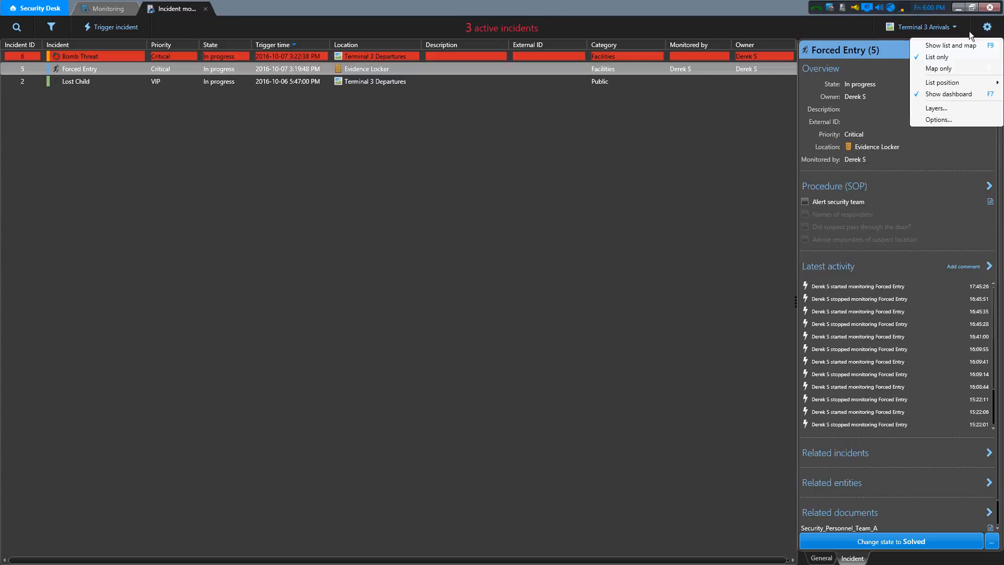
pyautogui.click(947, 68)
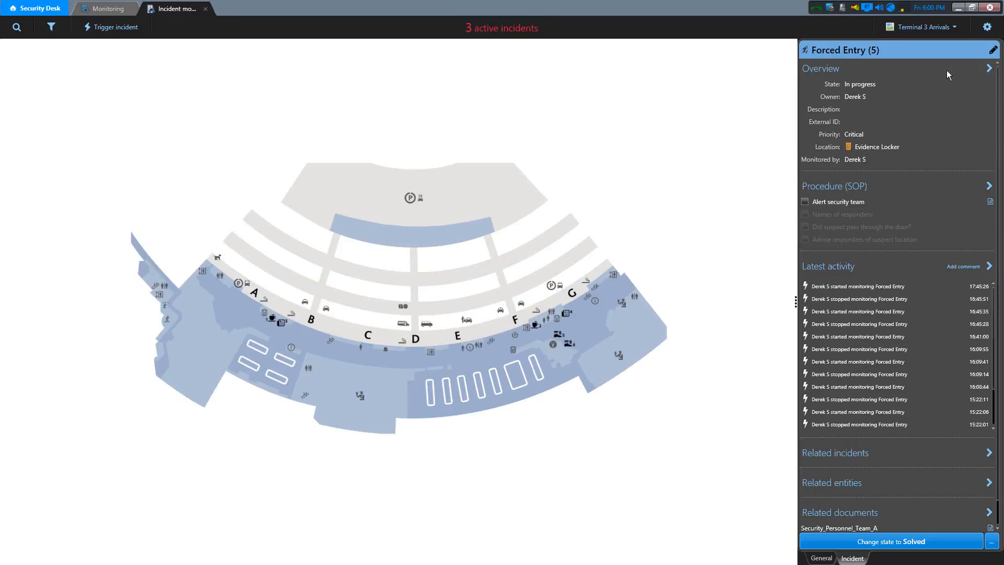
# - Hide the dashboard, restore the combined list and map layout, and show the dashboard again
pyautogui.click(987, 27)
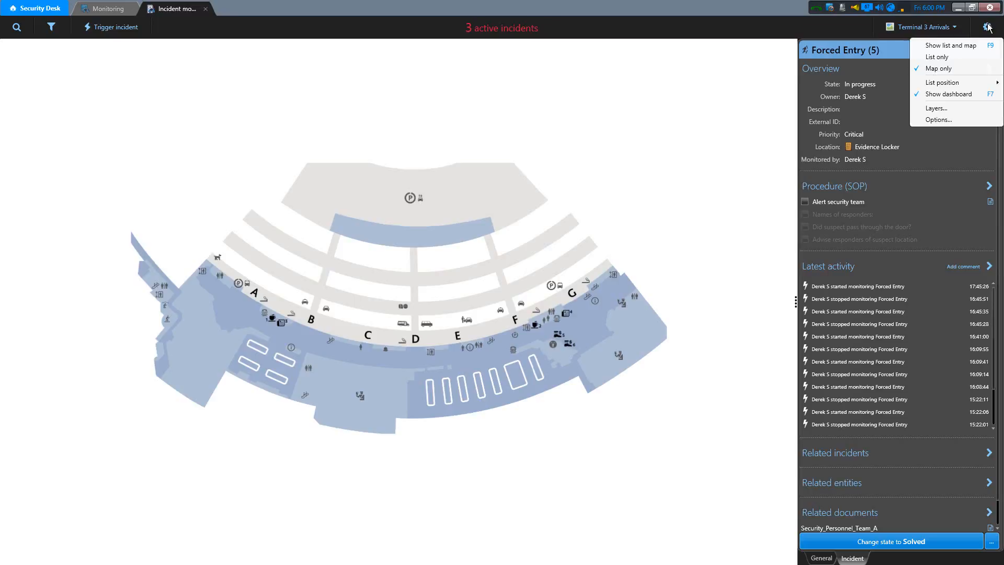
pyautogui.click(966, 94)
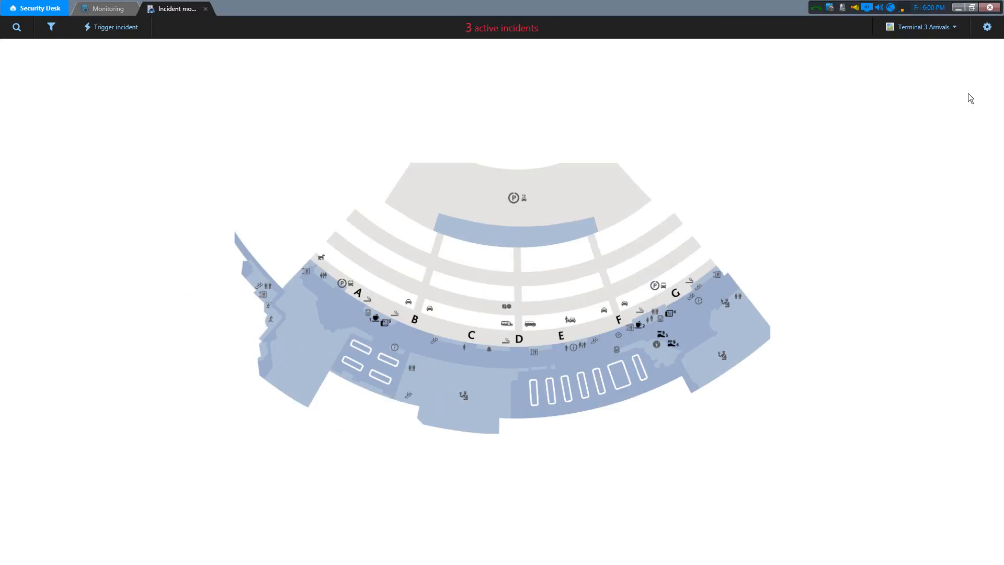
pyautogui.click(987, 27)
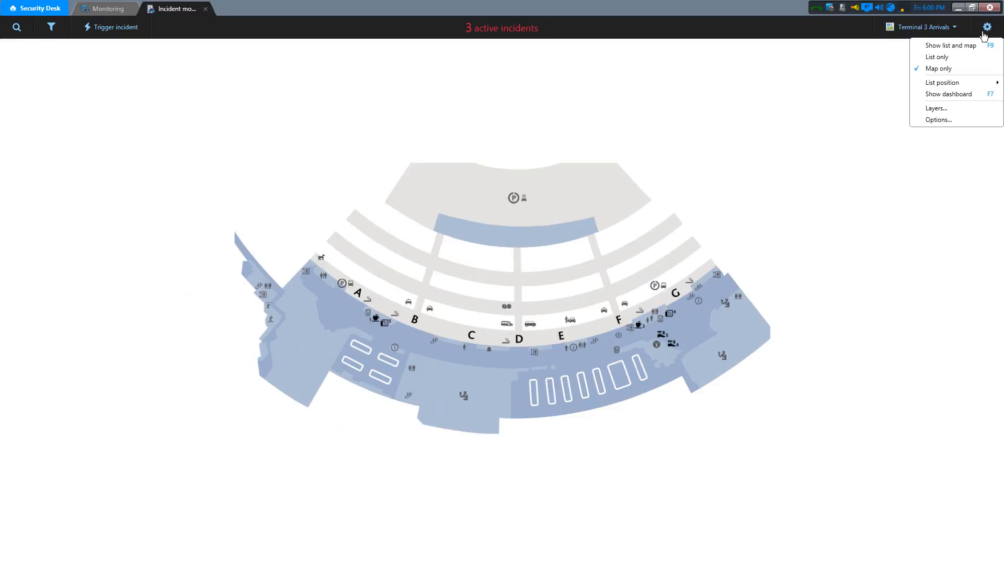
pyautogui.click(961, 46)
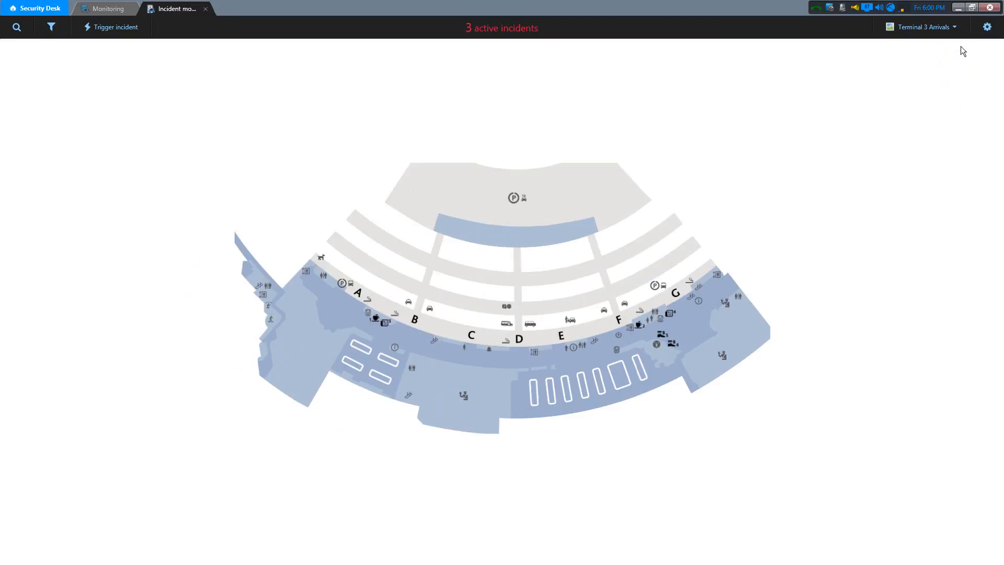
pyautogui.click(987, 27)
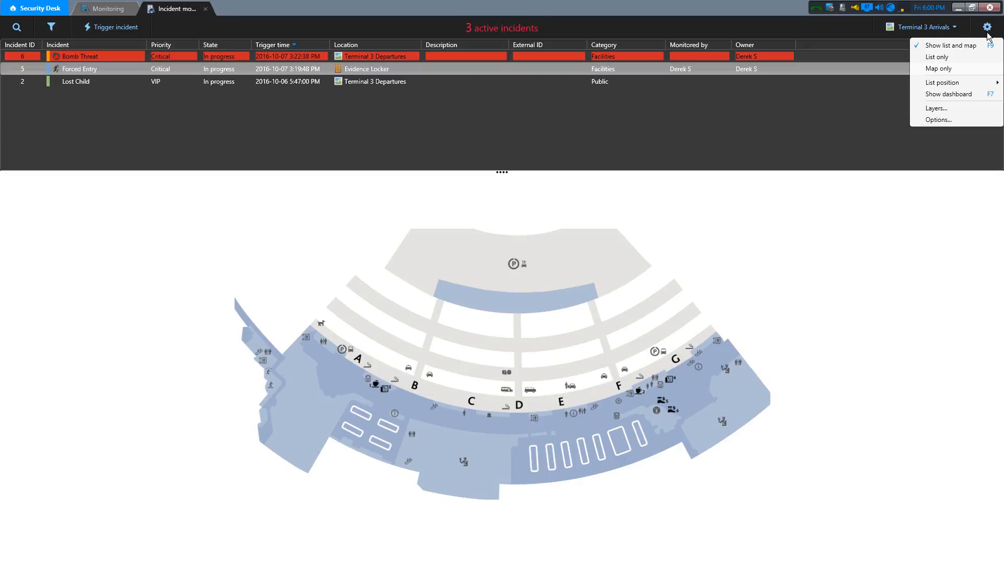
pyautogui.click(965, 93)
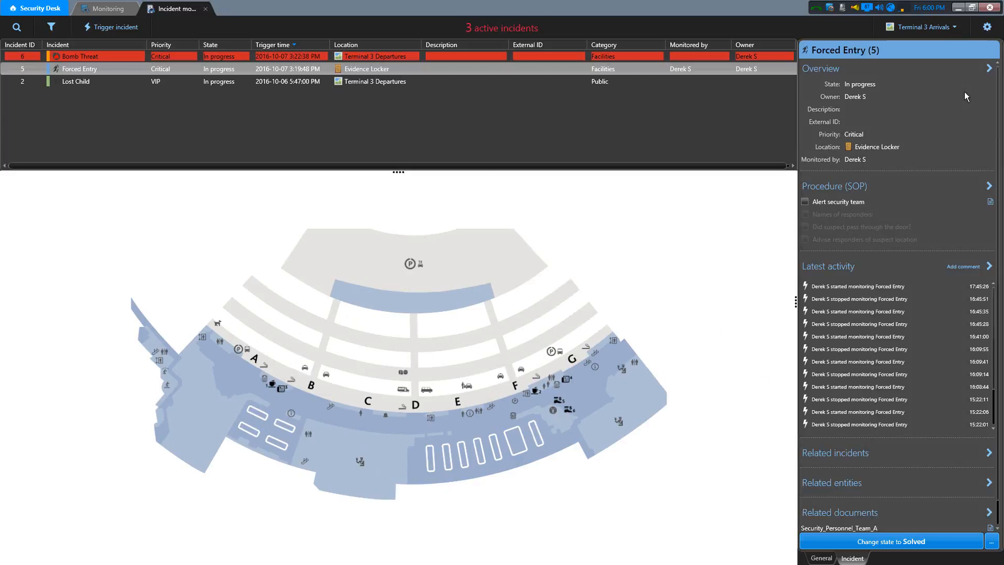
# - Set the incident list position to Bottom so the list sits below the map
pyautogui.click(988, 27)
pyautogui.moveTo(970, 85)
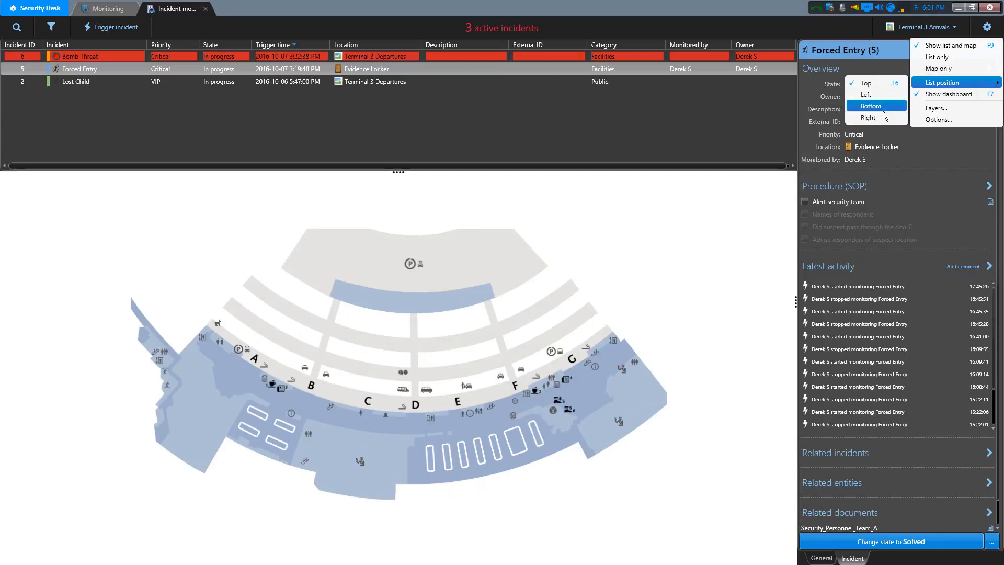
pyautogui.click(881, 106)
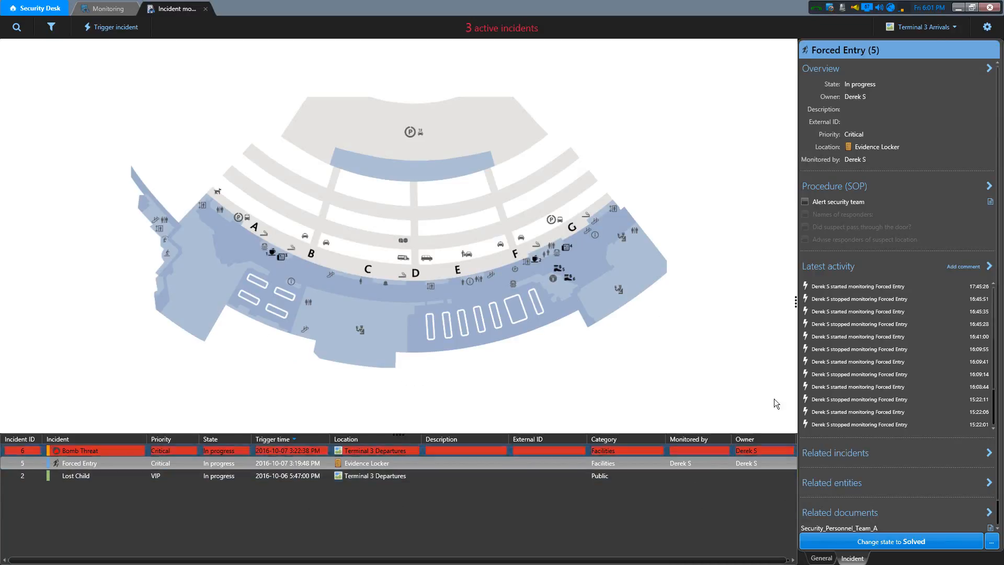
# - Set the incident list position to Left and narrow the list to widen the map
pyautogui.click(987, 30)
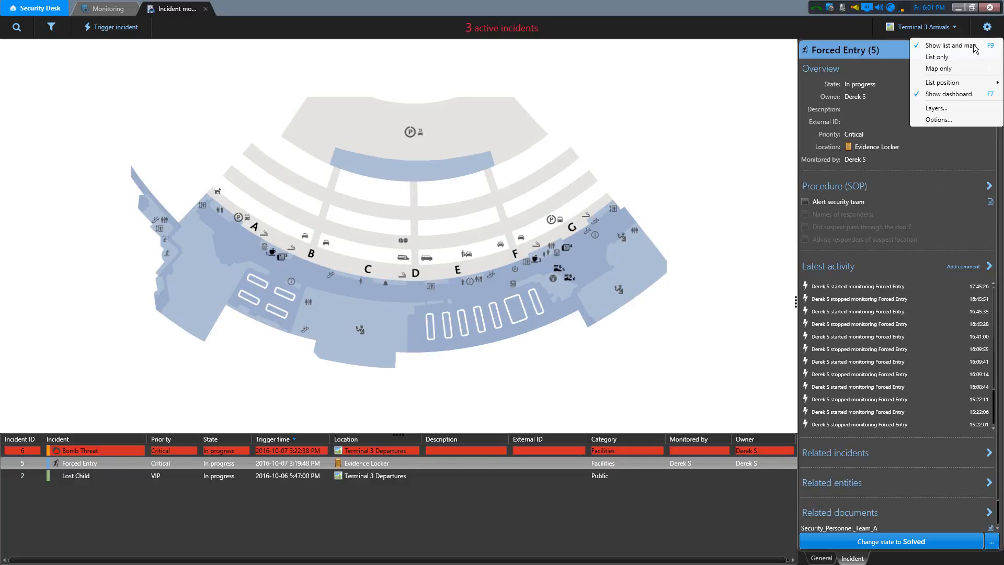
pyautogui.click(887, 94)
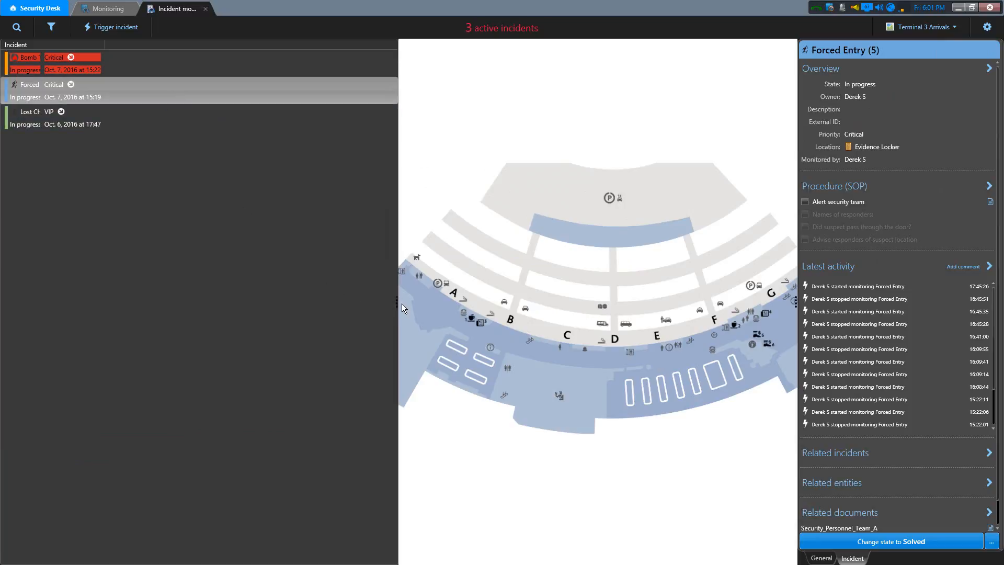
pyautogui.moveTo(398, 304); pyautogui.dragTo(125, 294)
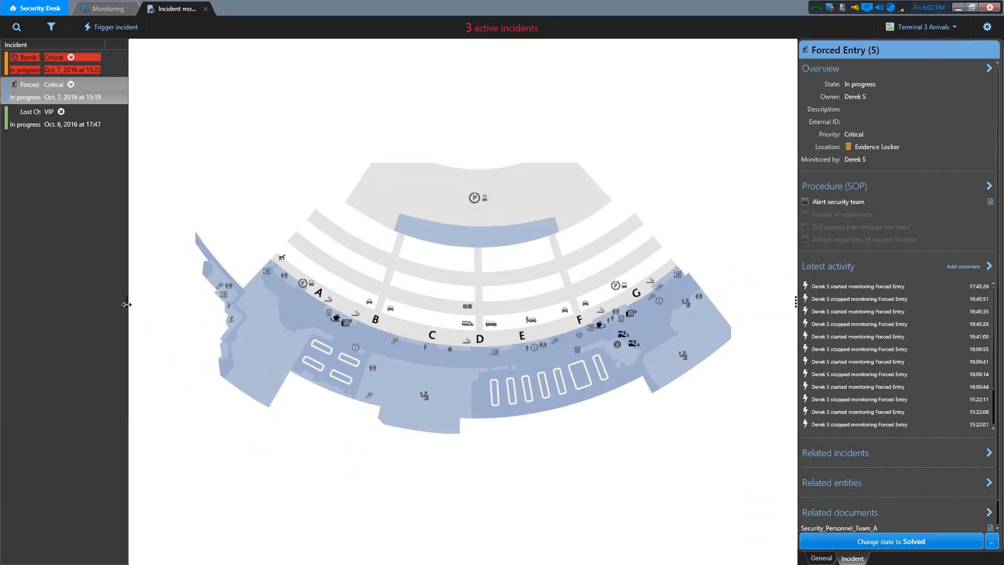
# - Select the Lost Child incident and set the incident list position back to Top
pyautogui.click(108, 118)
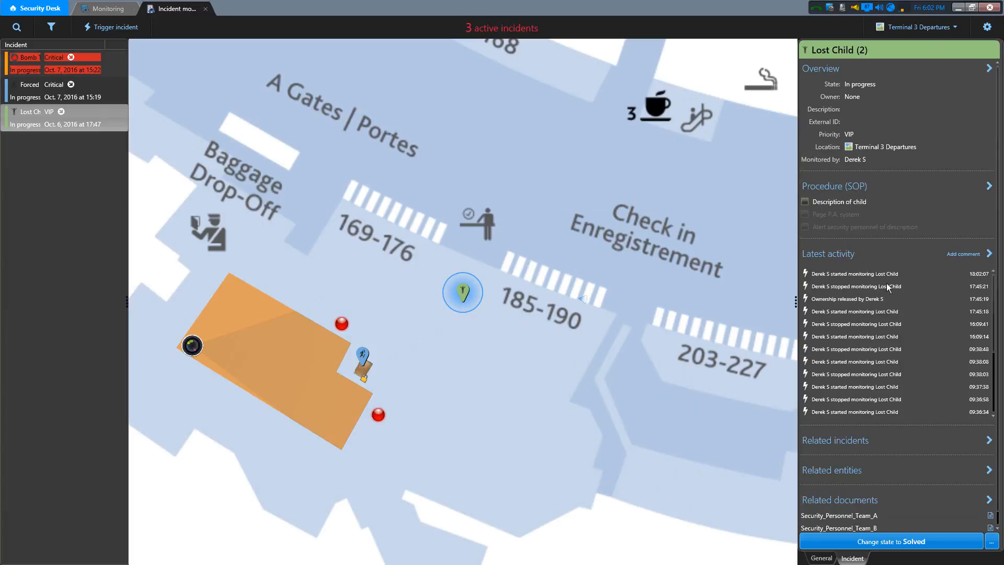
pyautogui.click(986, 27)
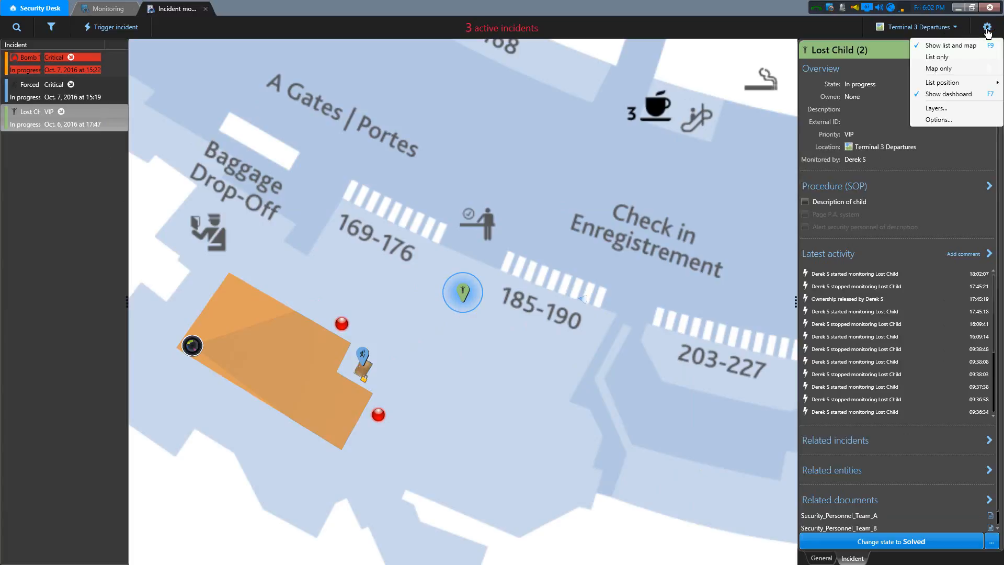
pyautogui.moveTo(953, 84)
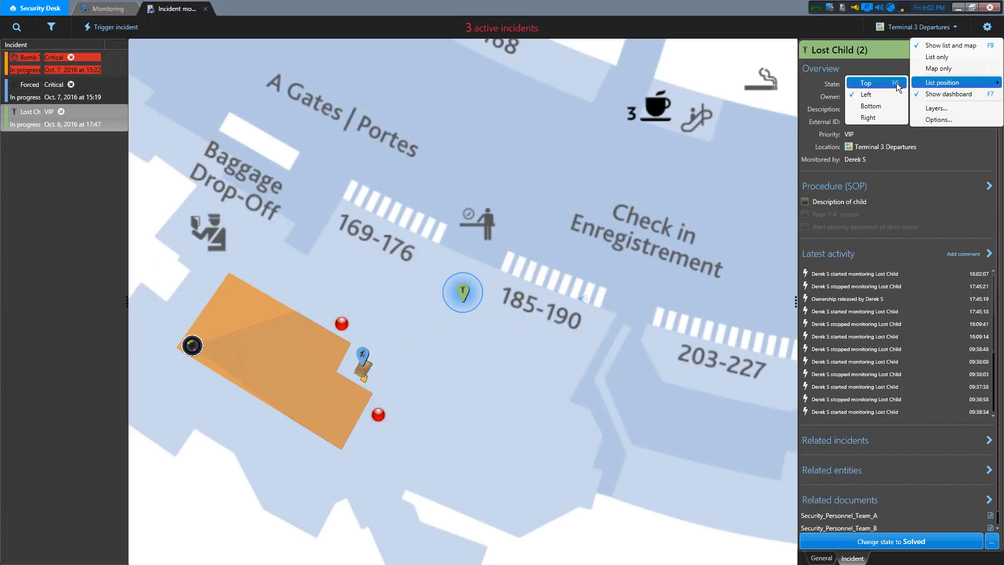
pyautogui.click(897, 83)
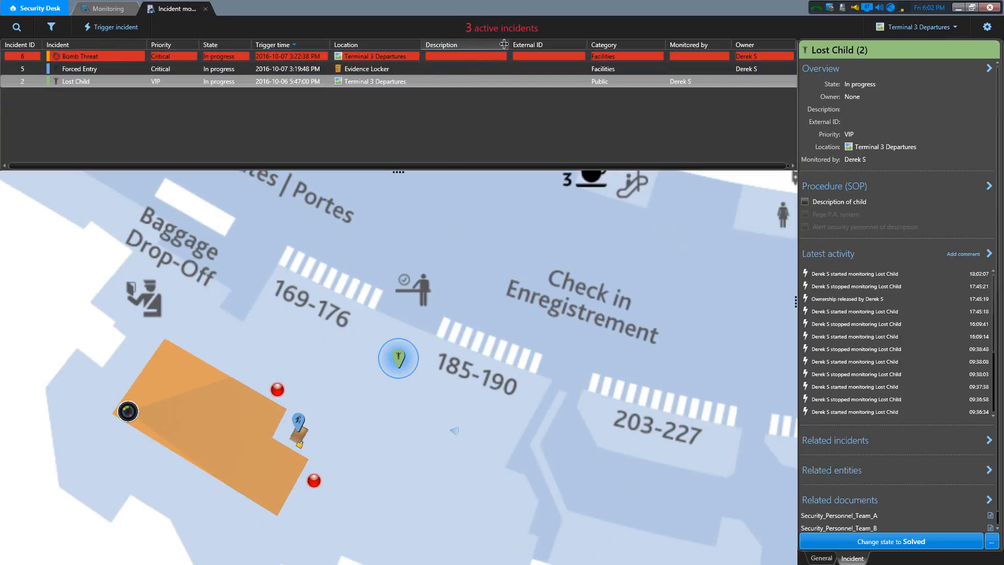
# - Review the available and selected columns for the incident list, and close the column selection without changes
pyautogui.rightClick(486, 45)
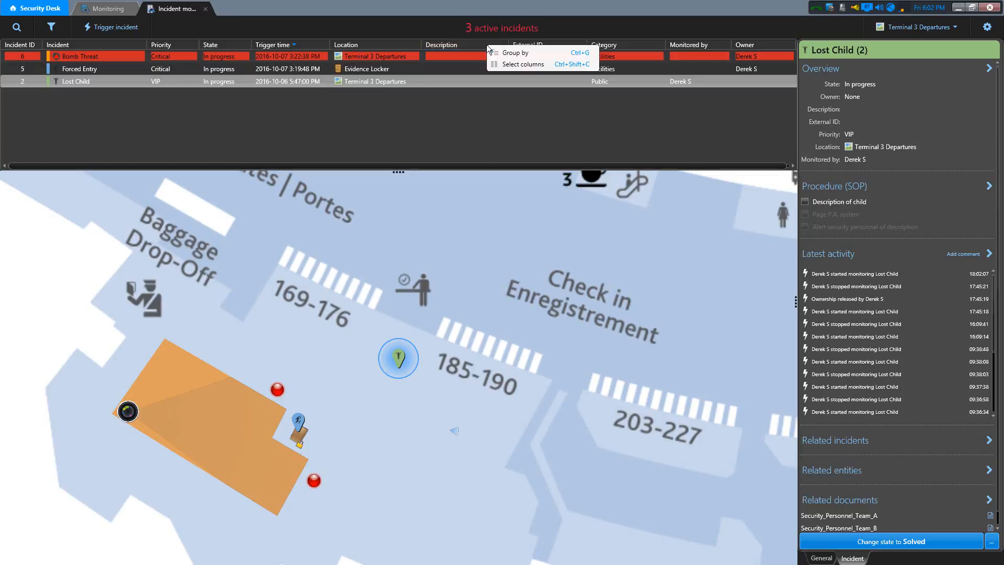
pyautogui.click(516, 64)
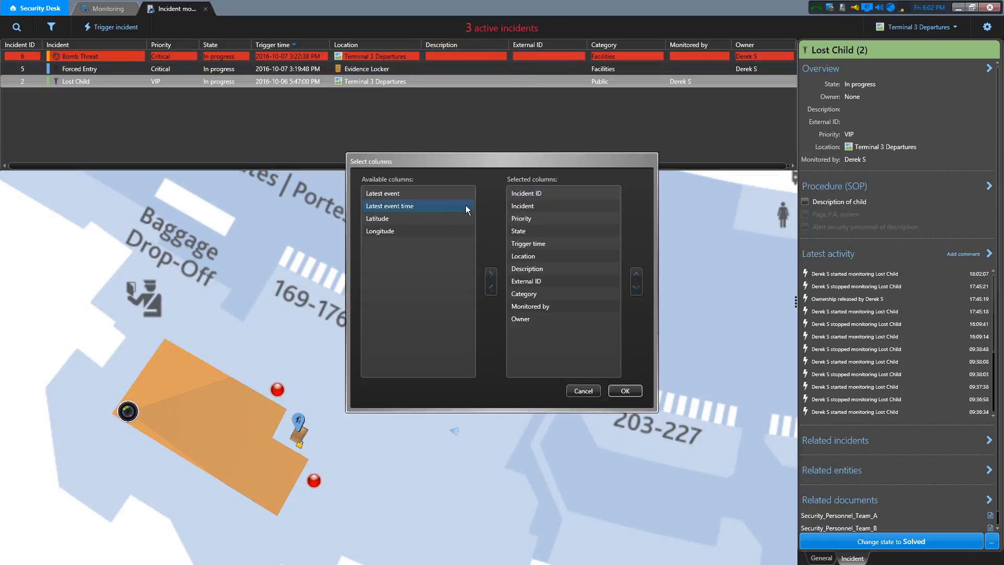
pyautogui.click(415, 194)
pyautogui.click(407, 230)
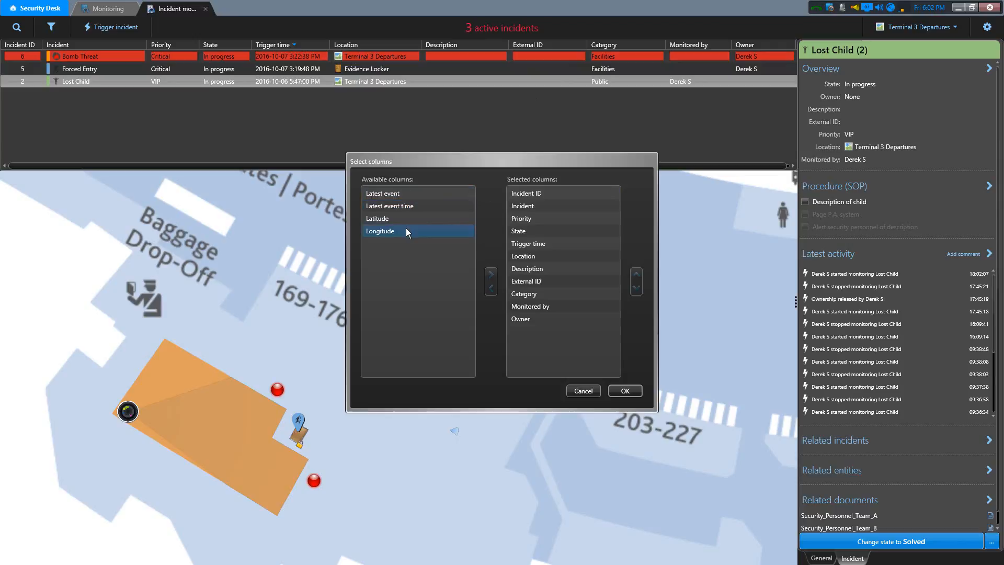
pyautogui.click(527, 294)
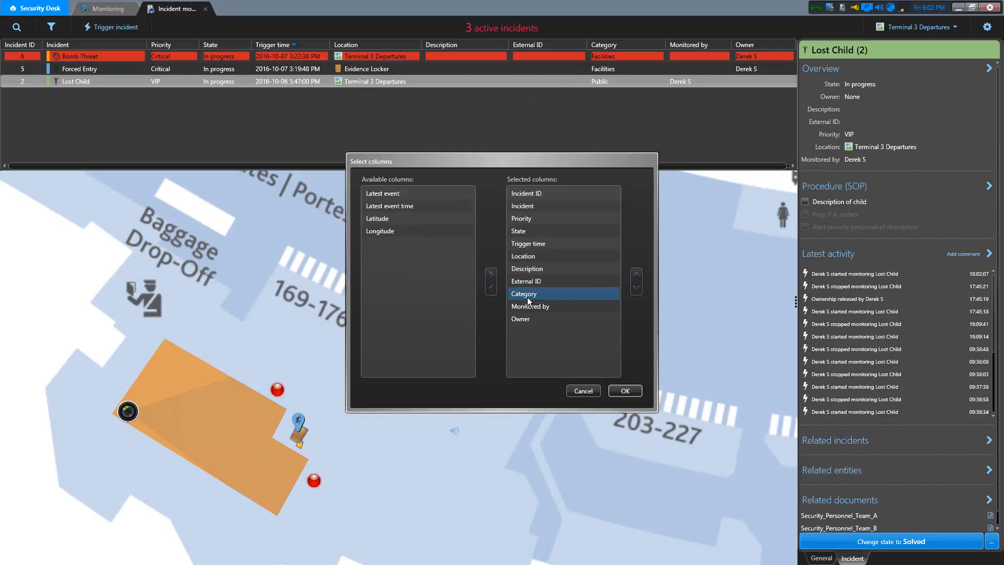
pyautogui.click(581, 388)
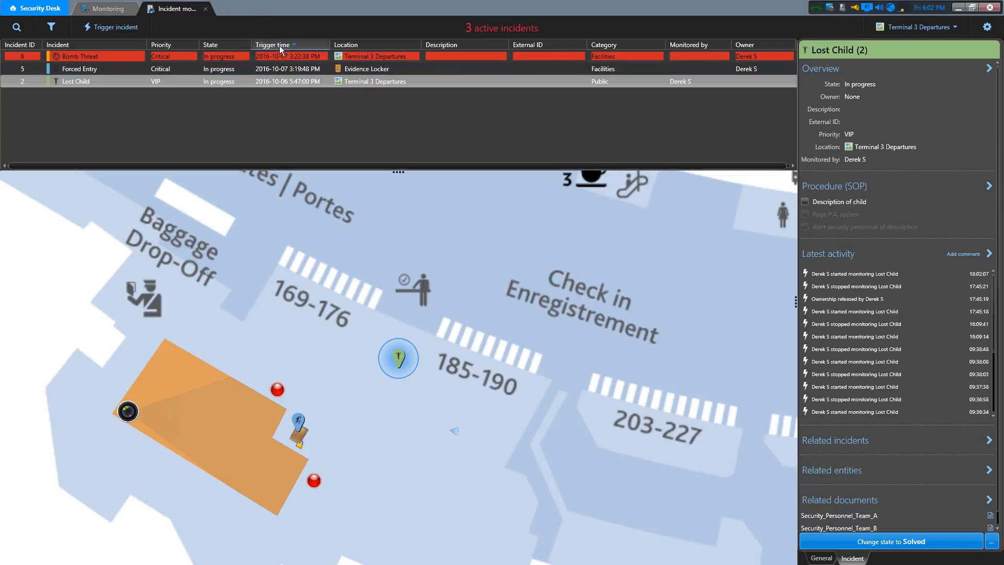
# - Sort the incident list by Incident ID and hide the Fields of view layer on the map
pyautogui.click(28, 44)
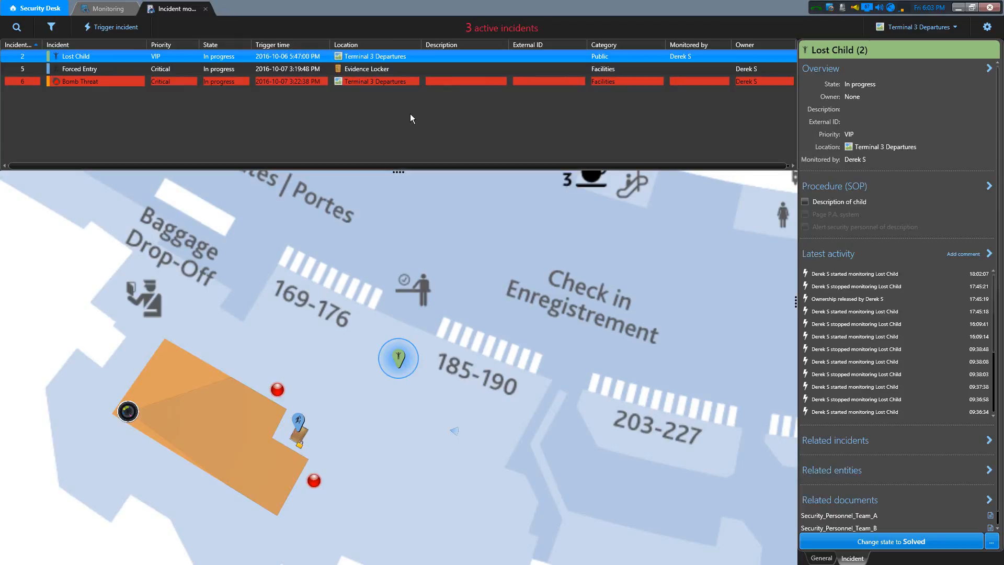
pyautogui.click(988, 27)
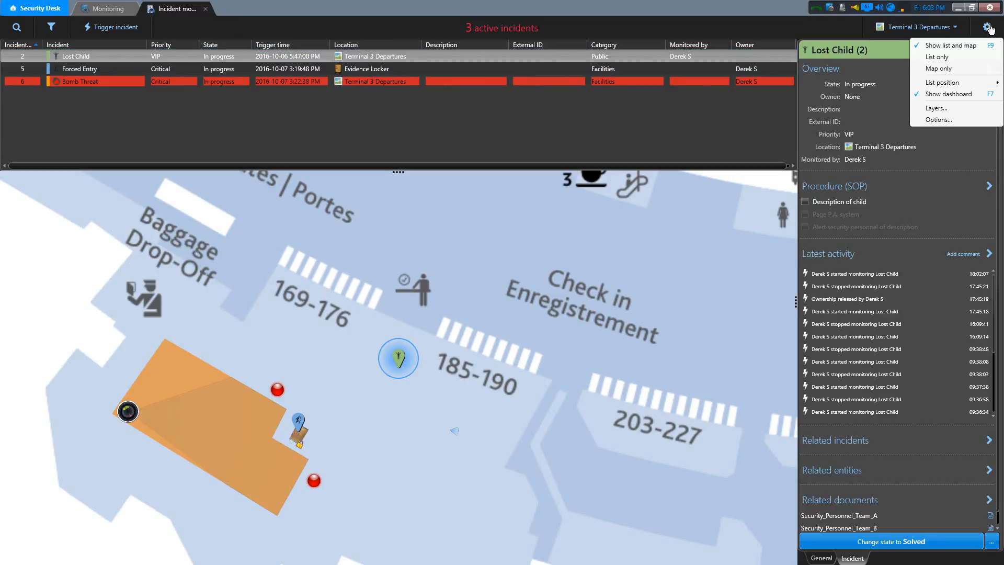
pyautogui.click(936, 108)
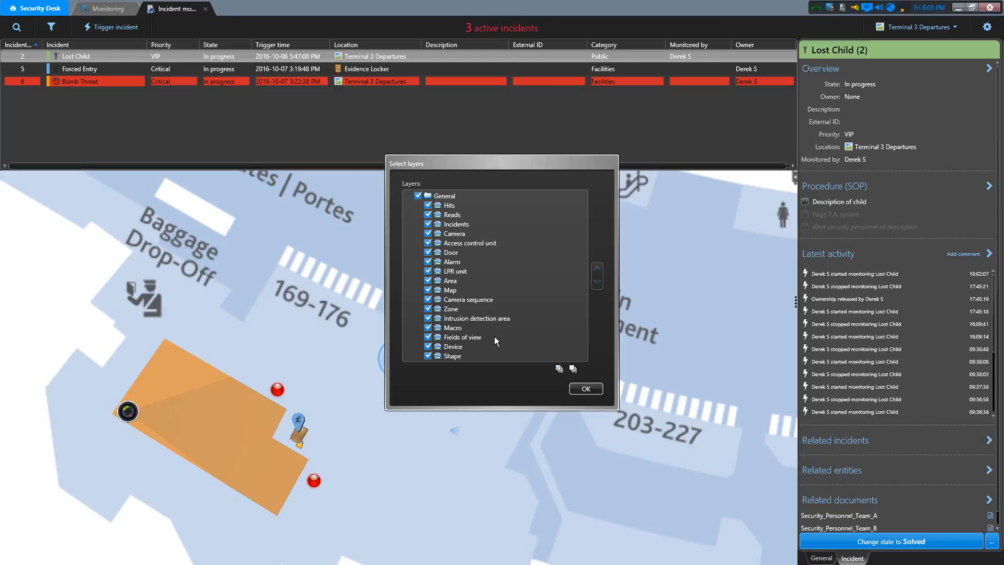
pyautogui.click(428, 338)
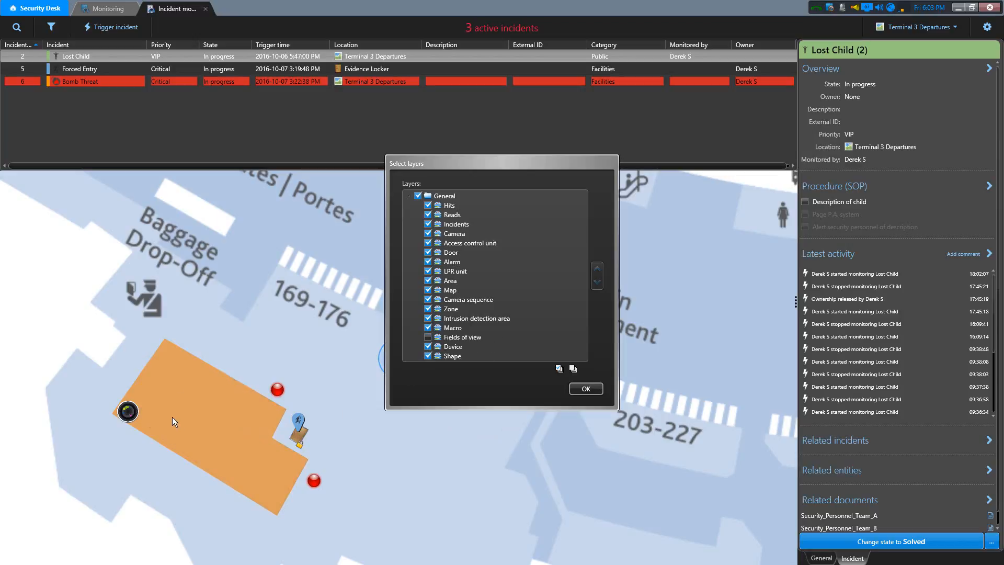
pyautogui.click(580, 387)
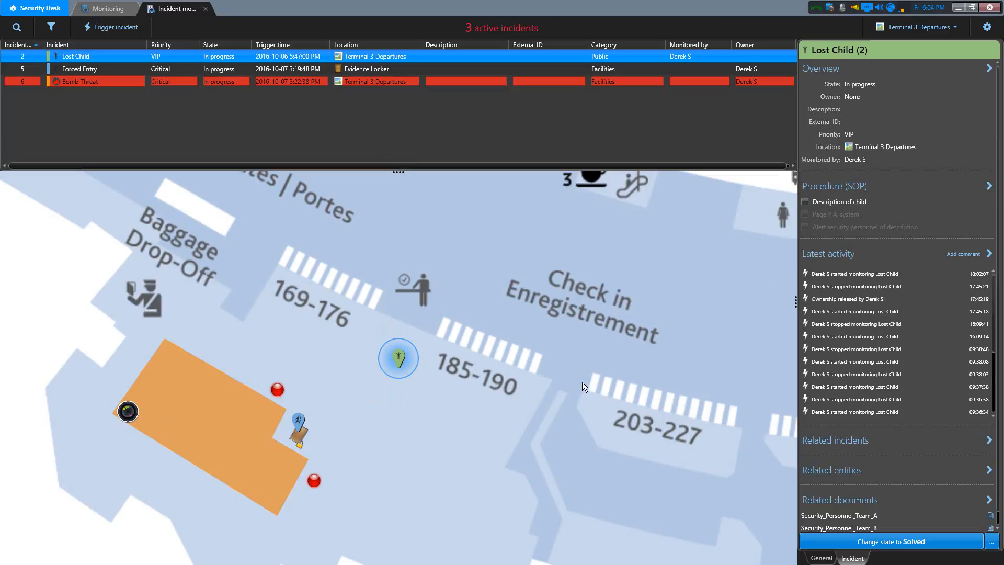
# - Open the incident options and review the priority levels offered for the notification tray minimum
pyautogui.click(988, 27)
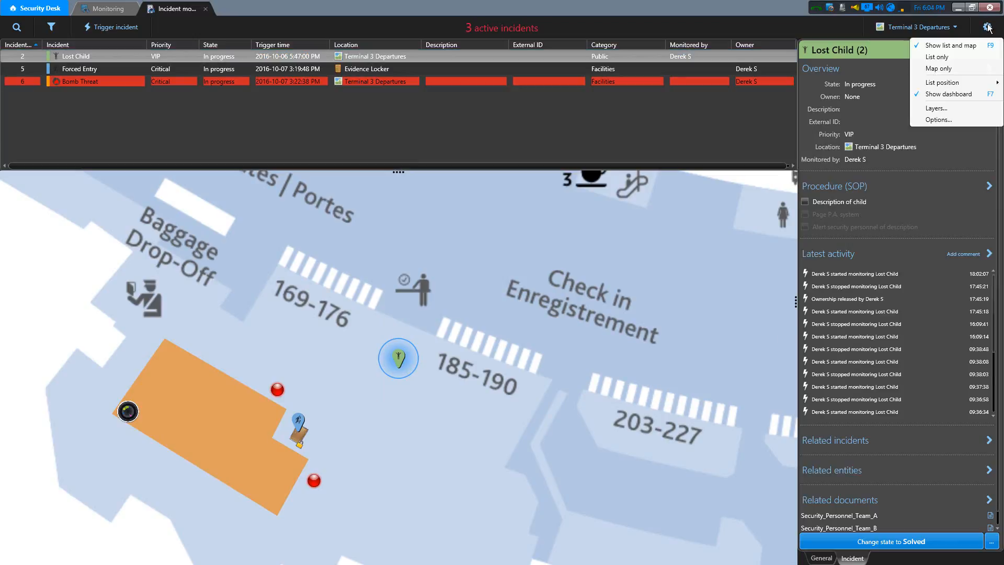
pyautogui.click(956, 121)
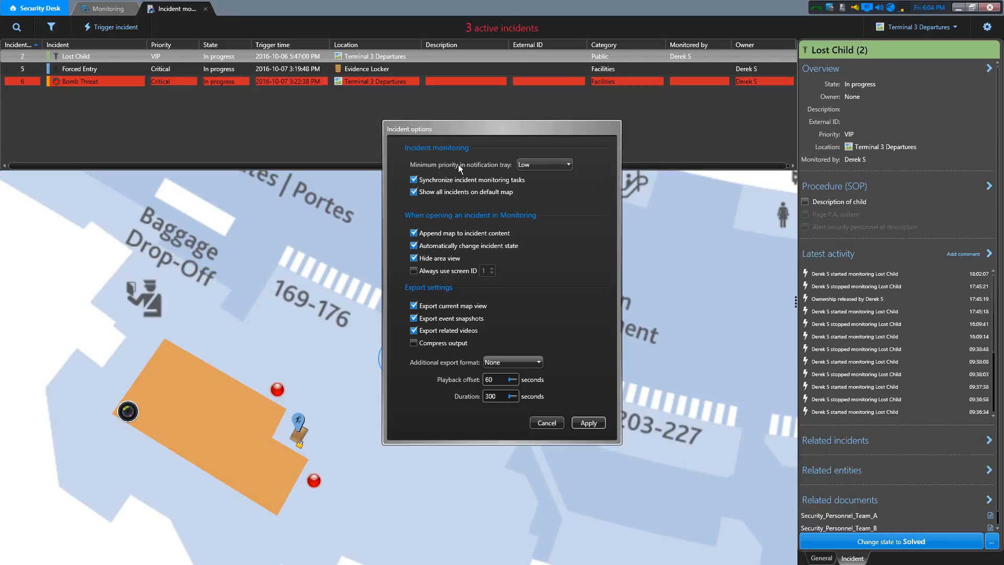
pyautogui.click(532, 168)
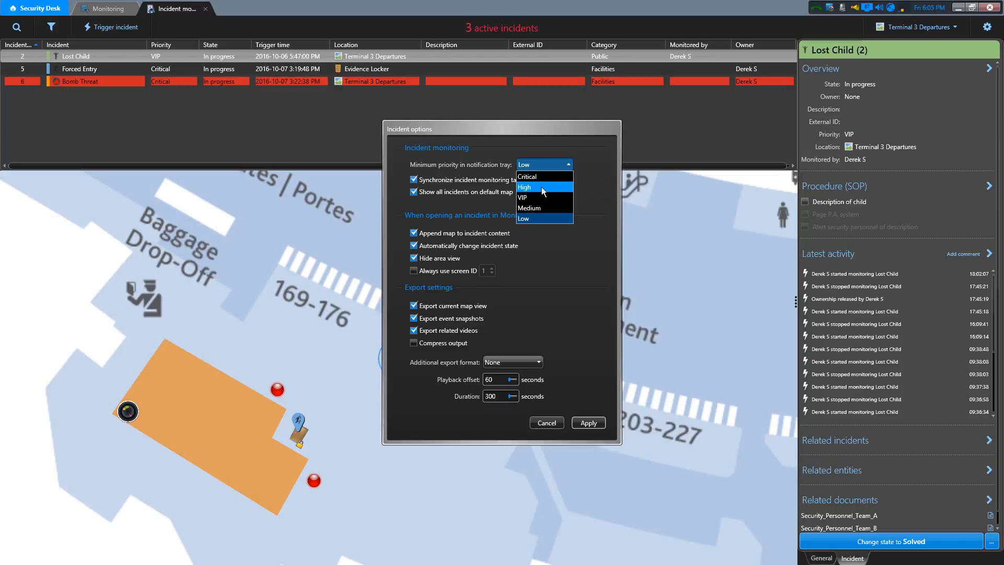
pyautogui.click(586, 164)
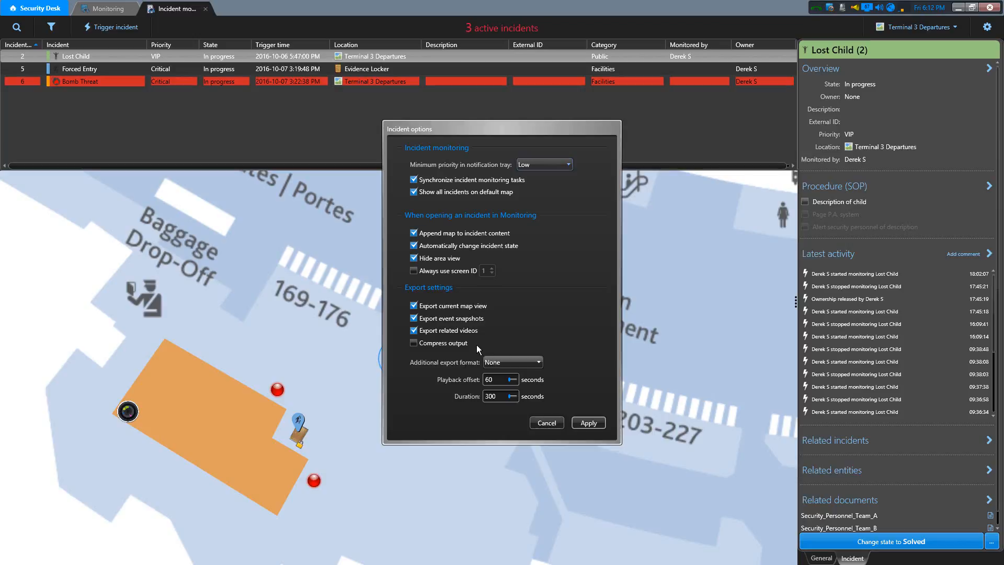
# - Enable Compress output in the export settings and turn it back off
pyautogui.click(418, 346)
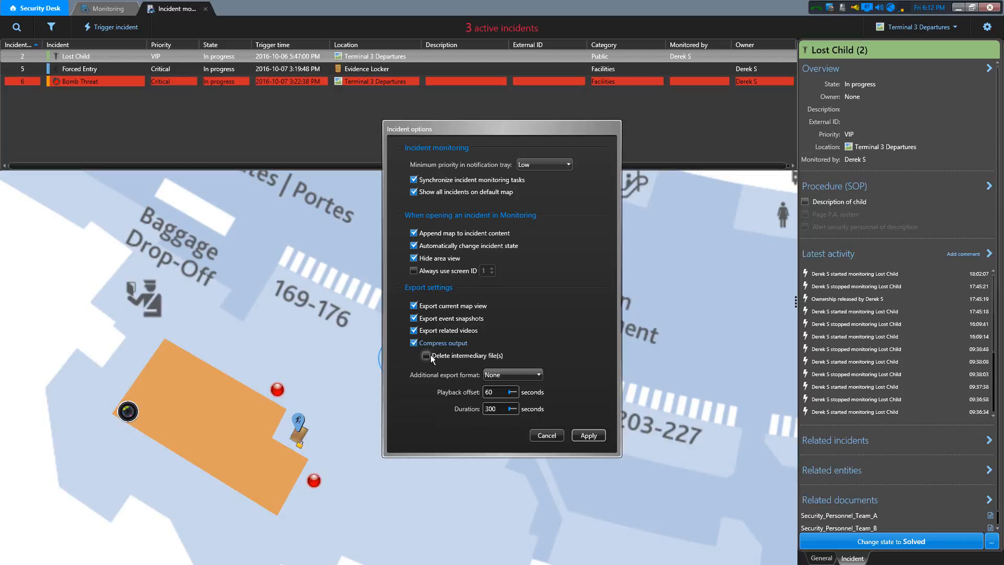
pyautogui.click(413, 344)
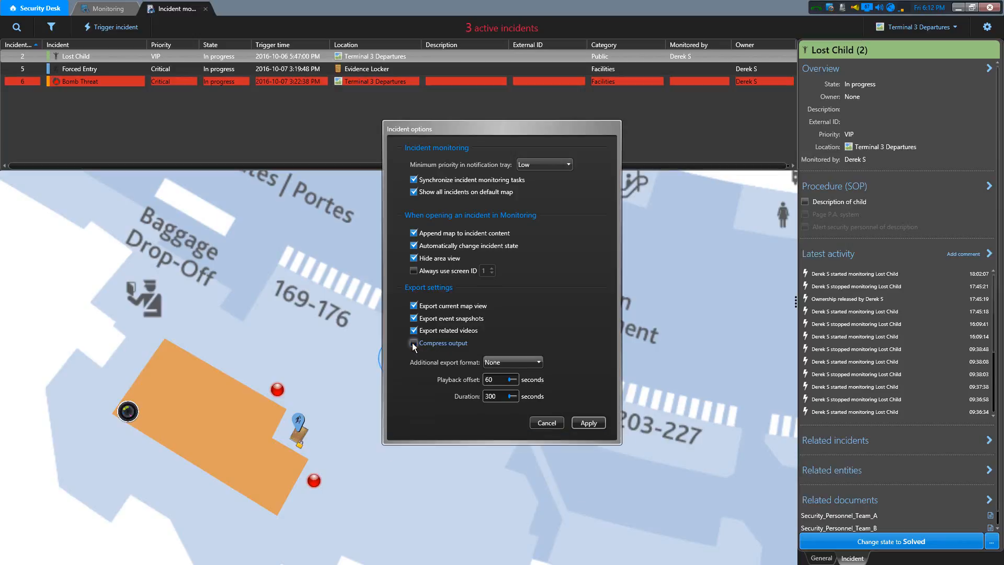
# - Review the additional export formats, keep None, and apply the incident options
pyautogui.click(538, 364)
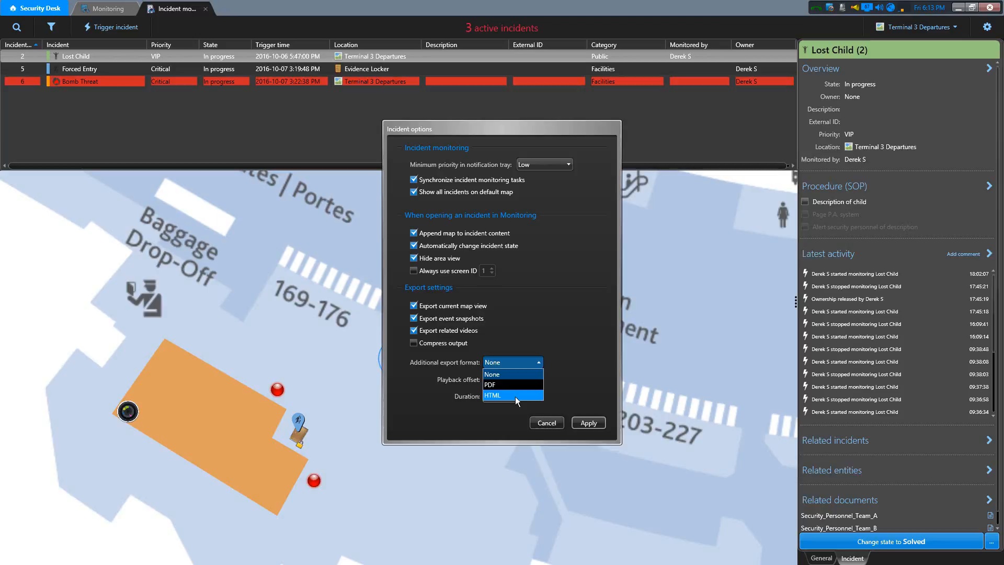
pyautogui.click(547, 360)
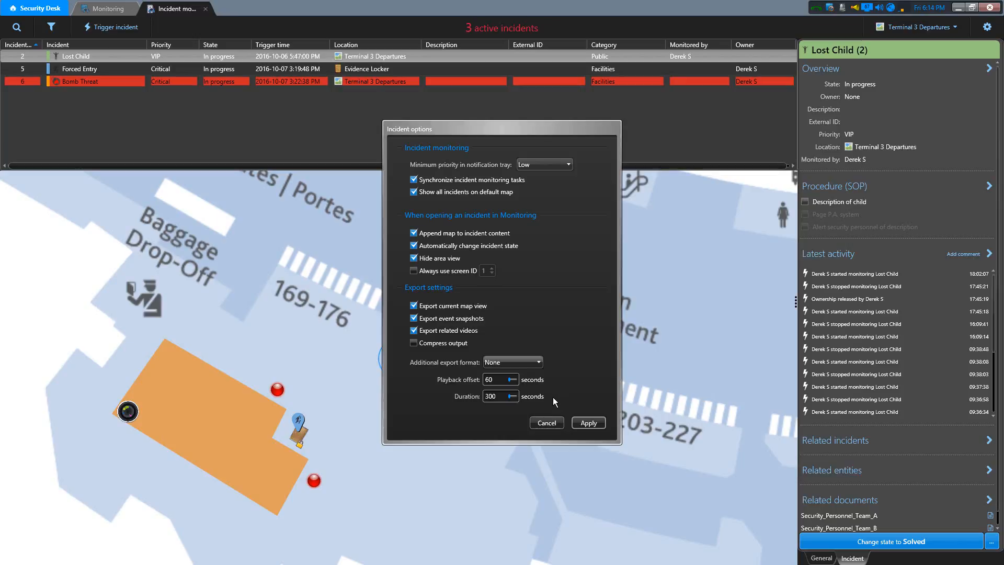
pyautogui.click(585, 421)
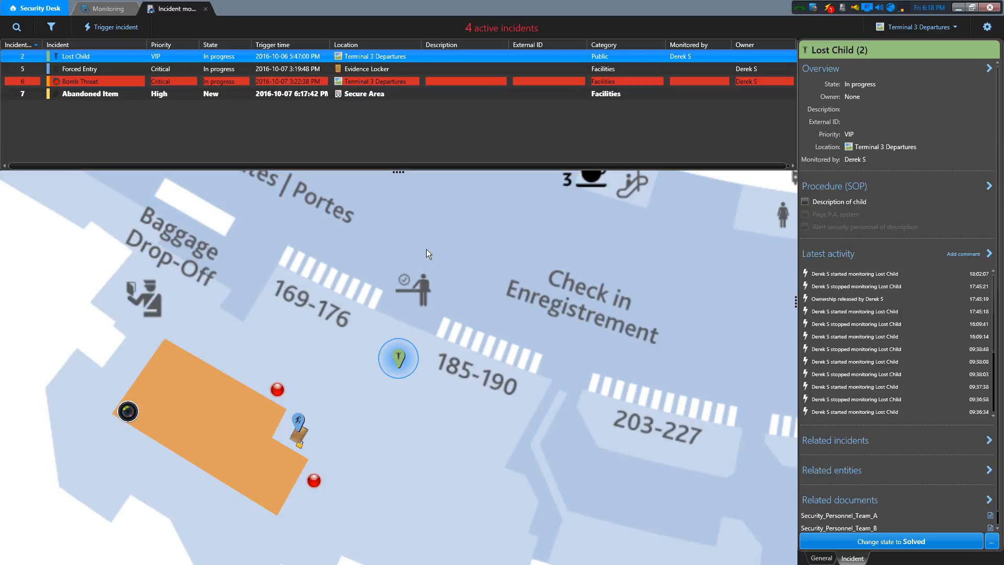
# - Locate the Abandoned Item incident's marker on the Terminal 3 Departures map, in the area around counters 511-540
pyautogui.moveTo(122, 98)
pyautogui.moveTo(665, 374); pyautogui.dragTo(305, 354)
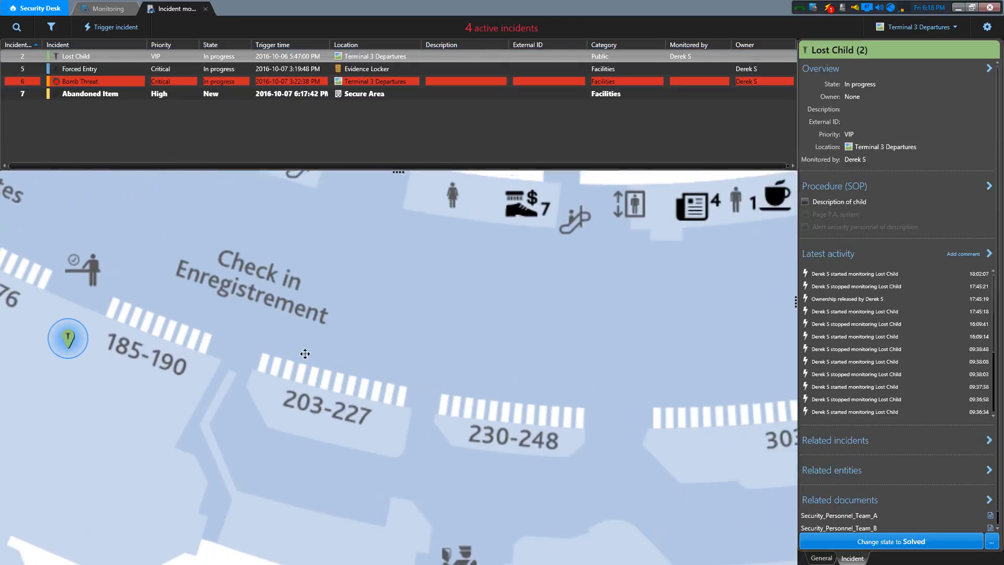
pyautogui.moveTo(614, 379); pyautogui.dragTo(289, 285)
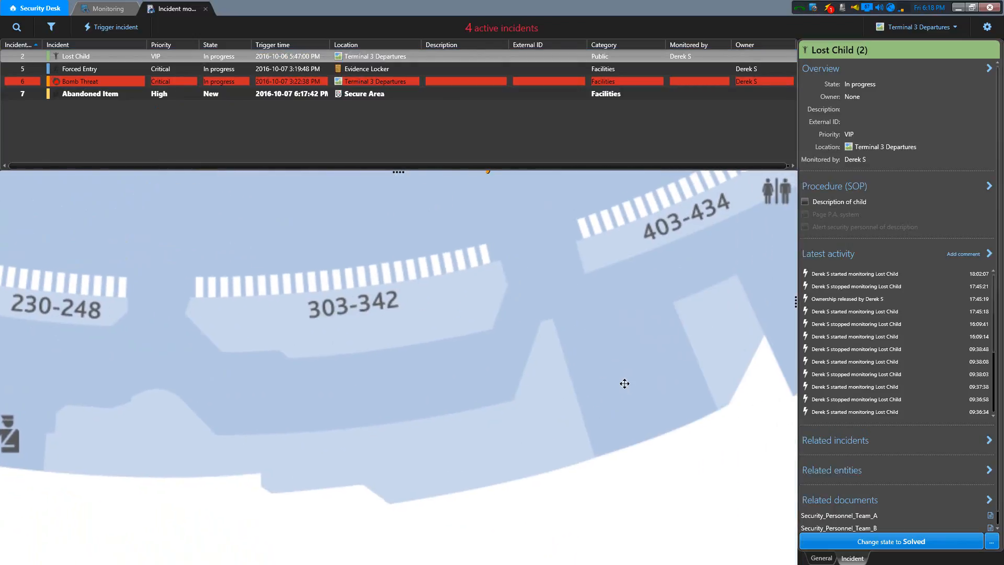
pyautogui.moveTo(625, 383); pyautogui.dragTo(412, 454)
pyautogui.moveTo(616, 303); pyautogui.dragTo(324, 402)
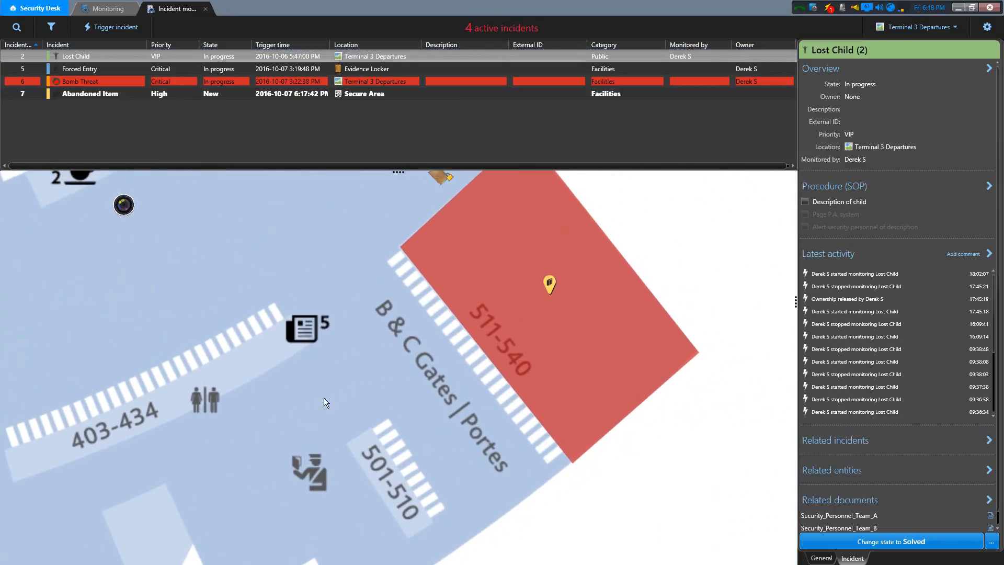
pyautogui.moveTo(371, 366); pyautogui.dragTo(344, 385)
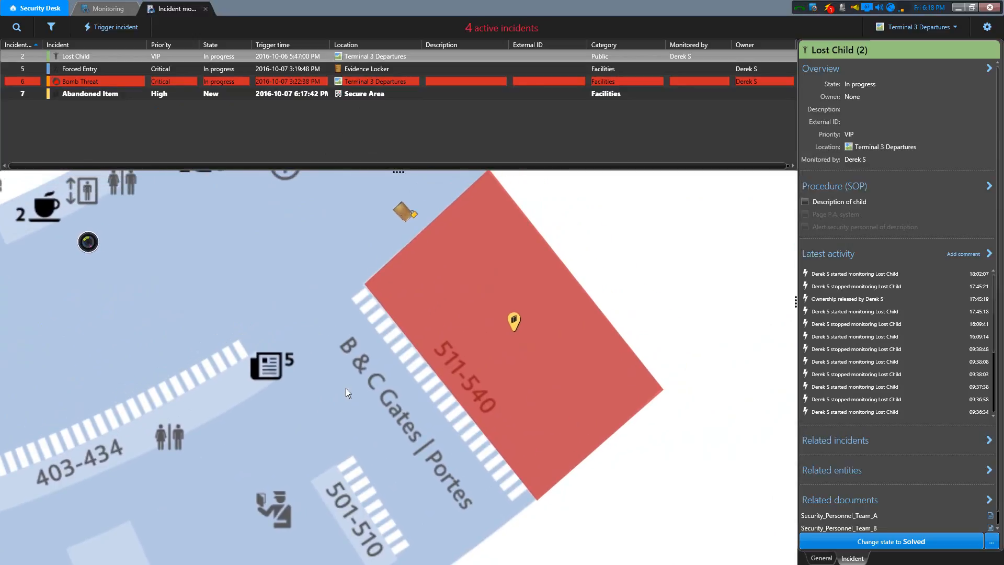
pyautogui.moveTo(515, 324)
pyautogui.click(695, 99)
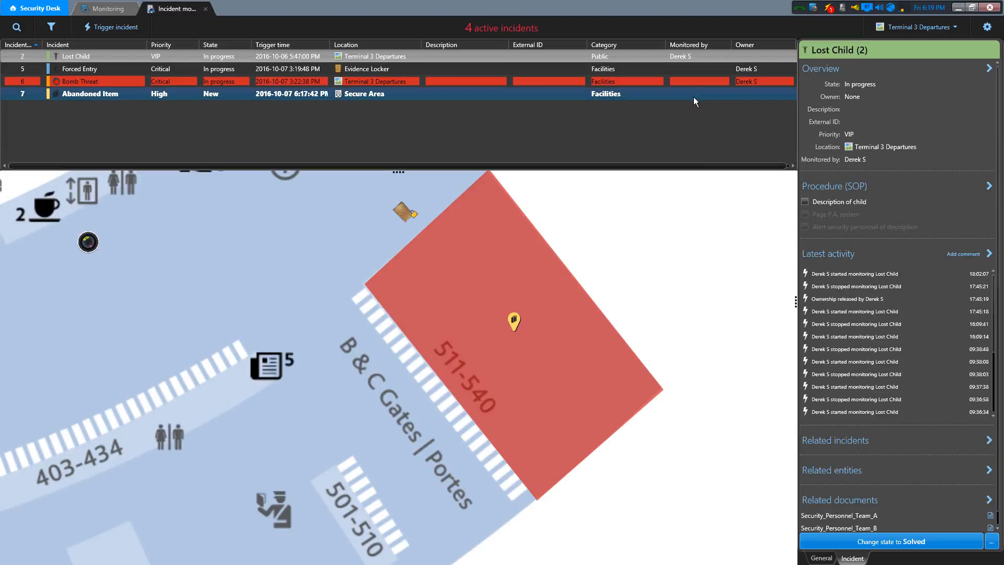
pyautogui.click(741, 117)
pyautogui.click(755, 95)
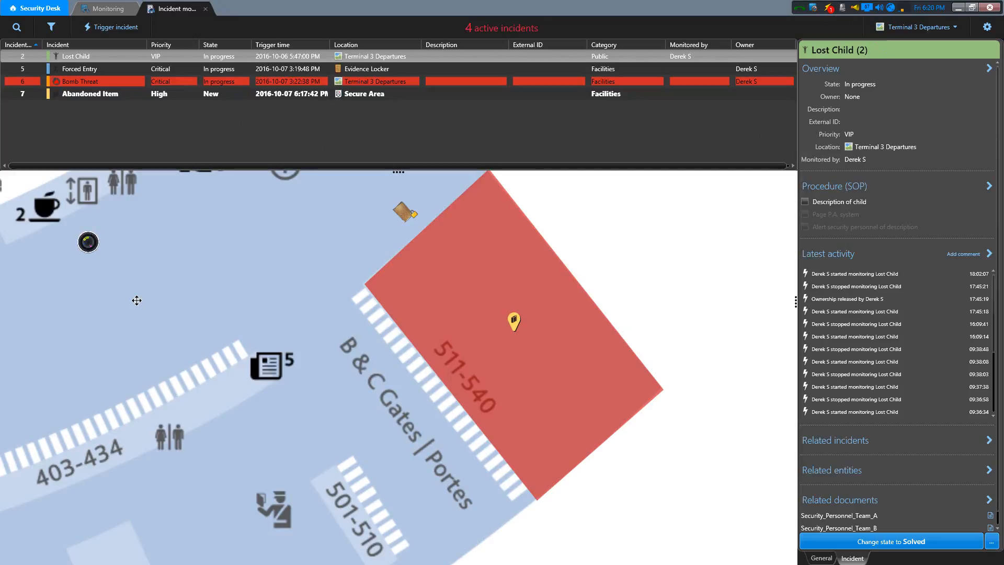
# - Start triggering an incident at a map location beside the restrooms near counters 403-434
pyautogui.moveTo(135, 300); pyautogui.dragTo(458, 320)
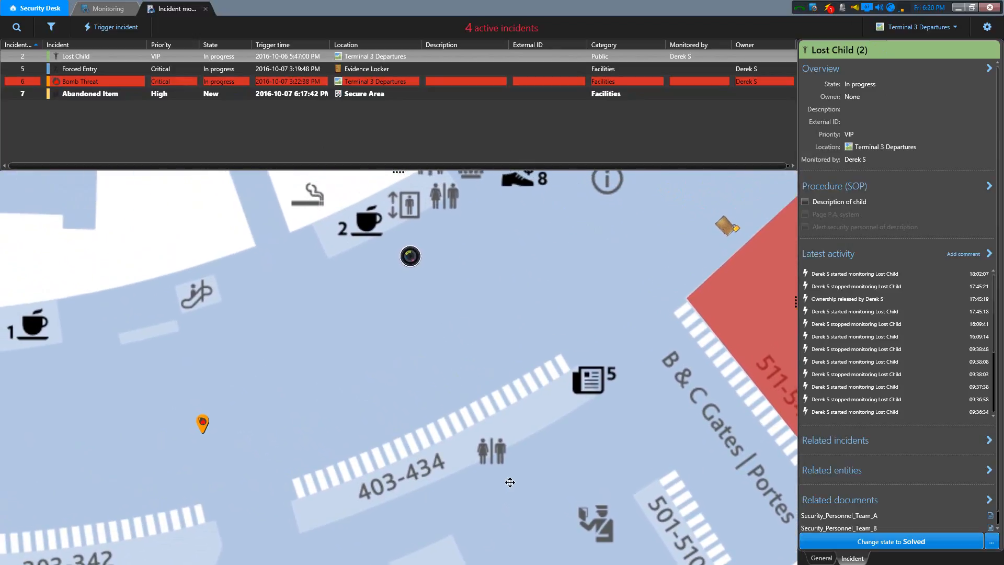
pyautogui.moveTo(508, 477); pyautogui.dragTo(460, 371)
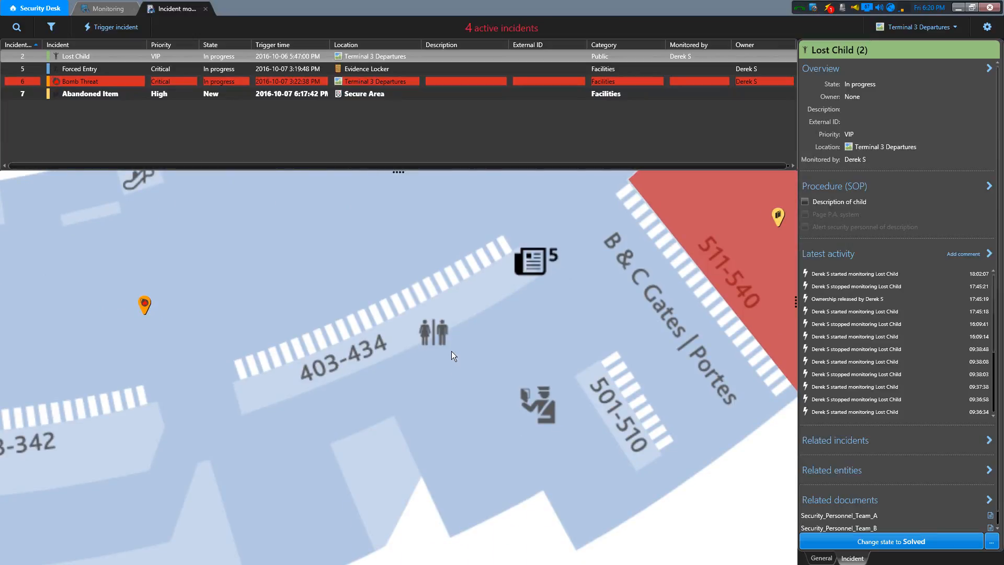
pyautogui.rightClick(452, 355)
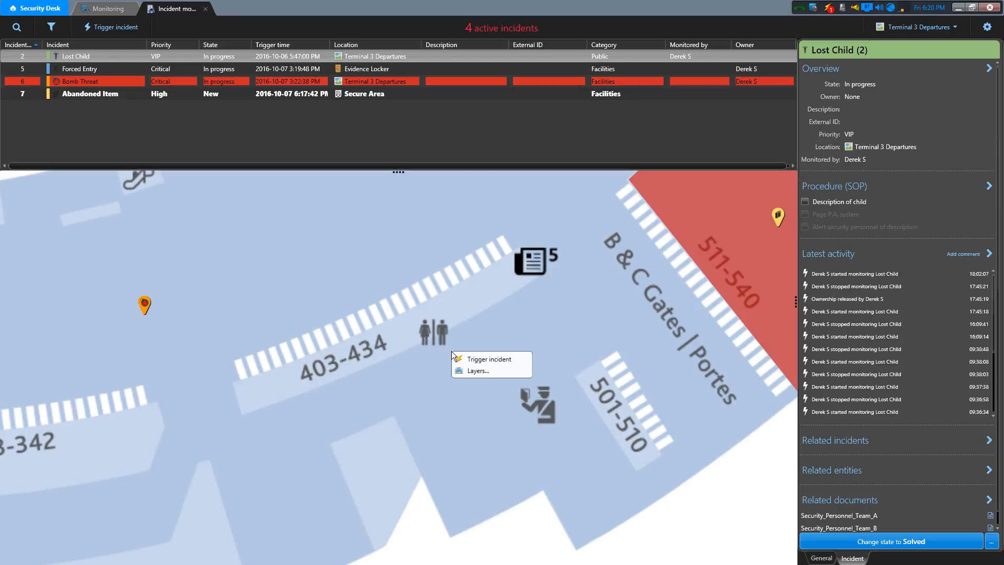
pyautogui.click(480, 358)
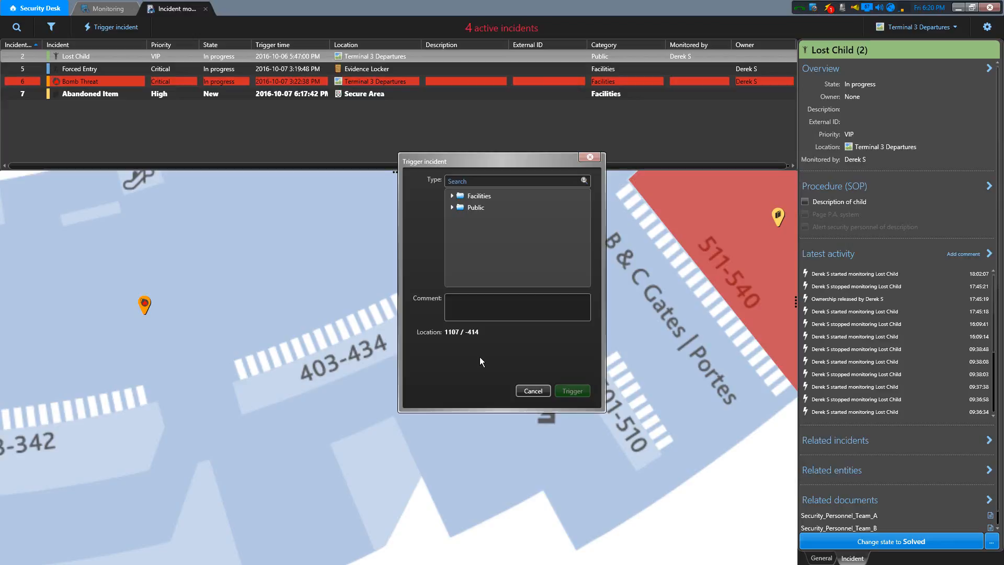
# - Browse the Facilities and Public incident types, choose Firearm Incident, and cancel without triggering it
pyautogui.click(451, 195)
pyautogui.click(456, 243)
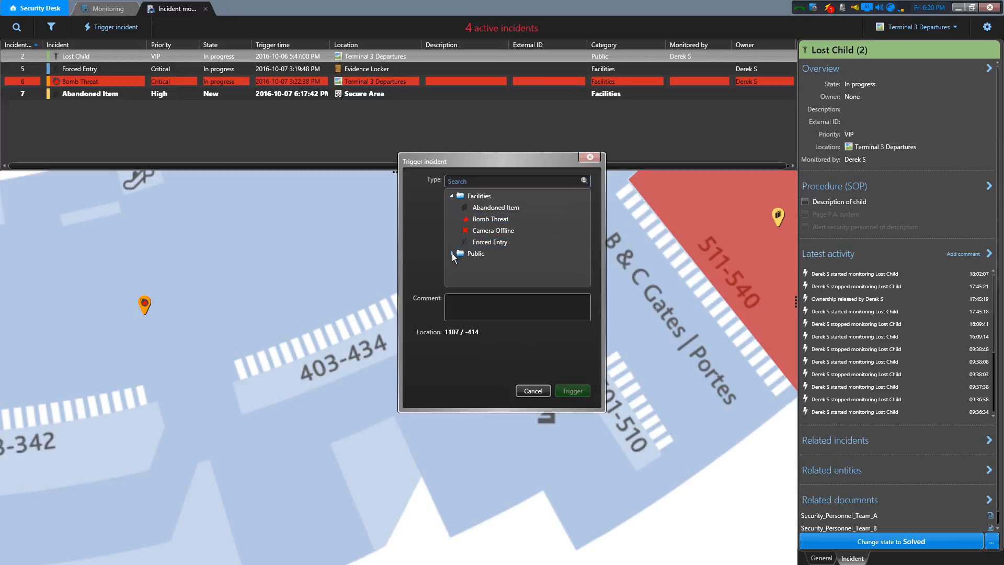
pyautogui.click(451, 253)
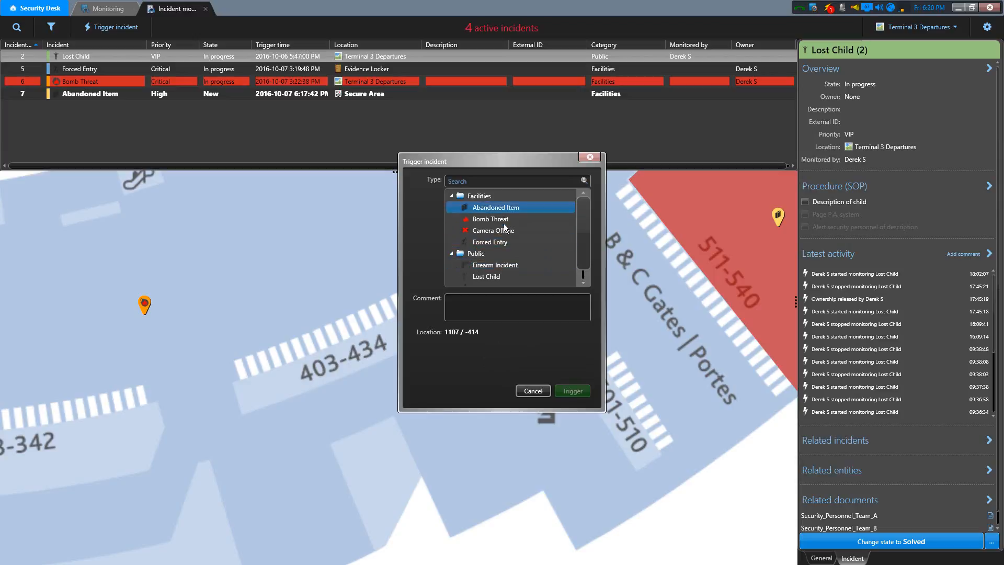
pyautogui.moveTo(584, 233); pyautogui.dragTo(585, 252)
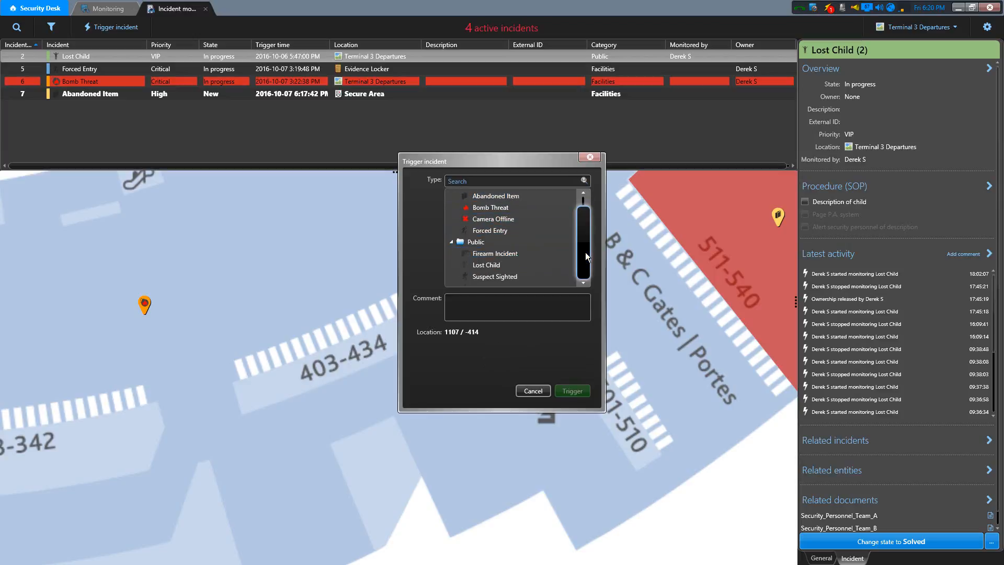
pyautogui.click(506, 252)
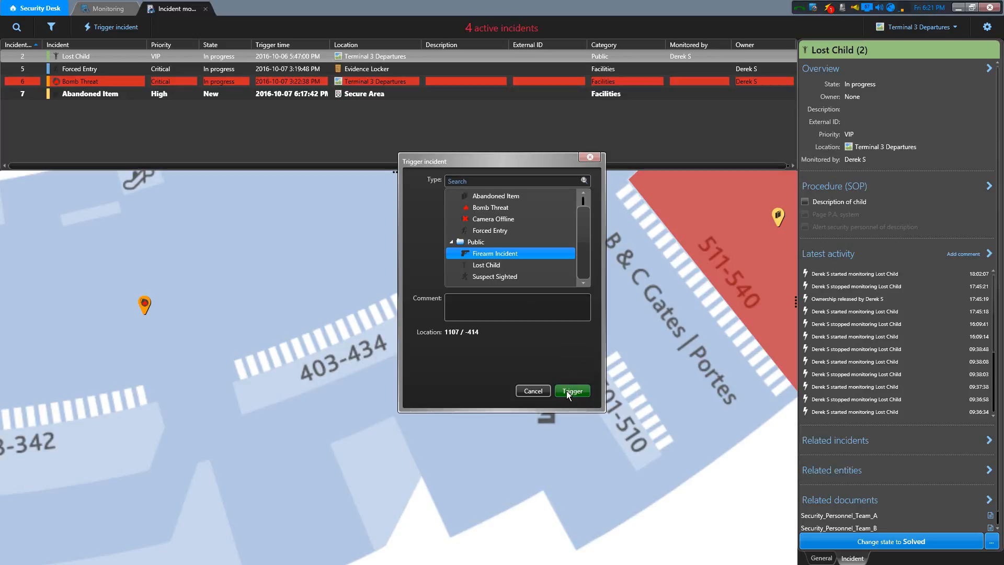
pyautogui.click(526, 391)
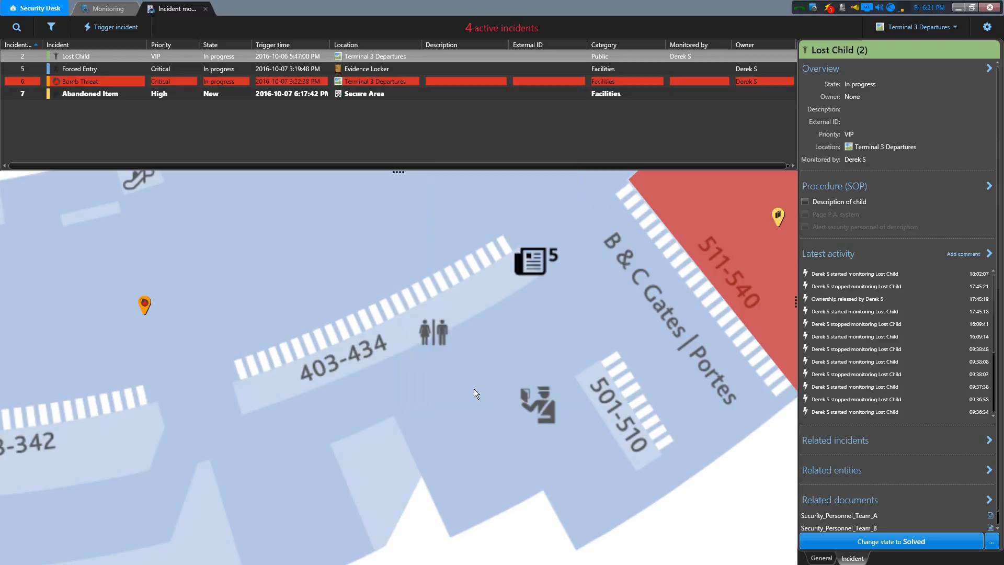
# - Trigger a Firearm Incident at the Secure Entrance location and find its marker on the Terminal 3 Departures map
pyautogui.click(122, 31)
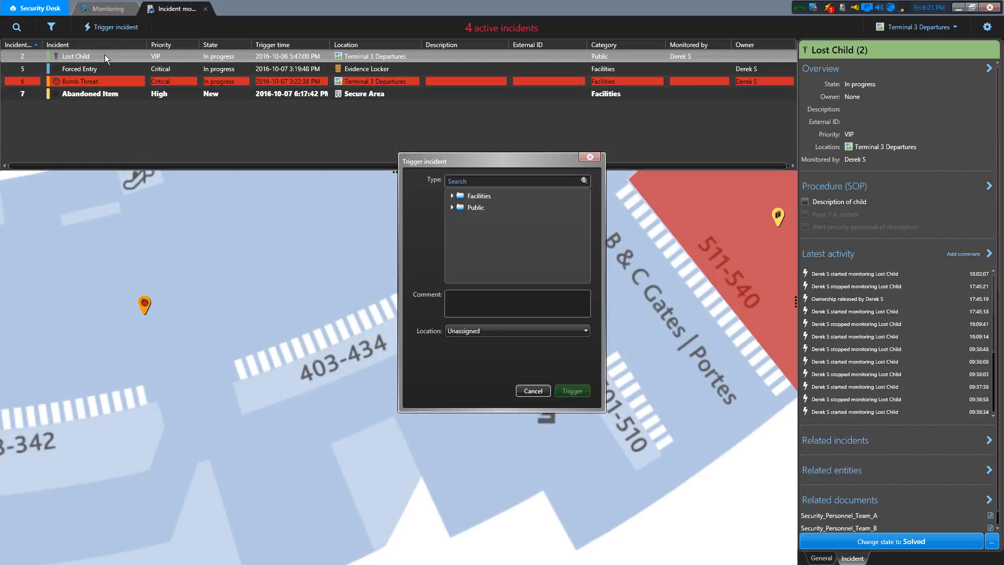
pyautogui.click(452, 208)
pyautogui.click(494, 218)
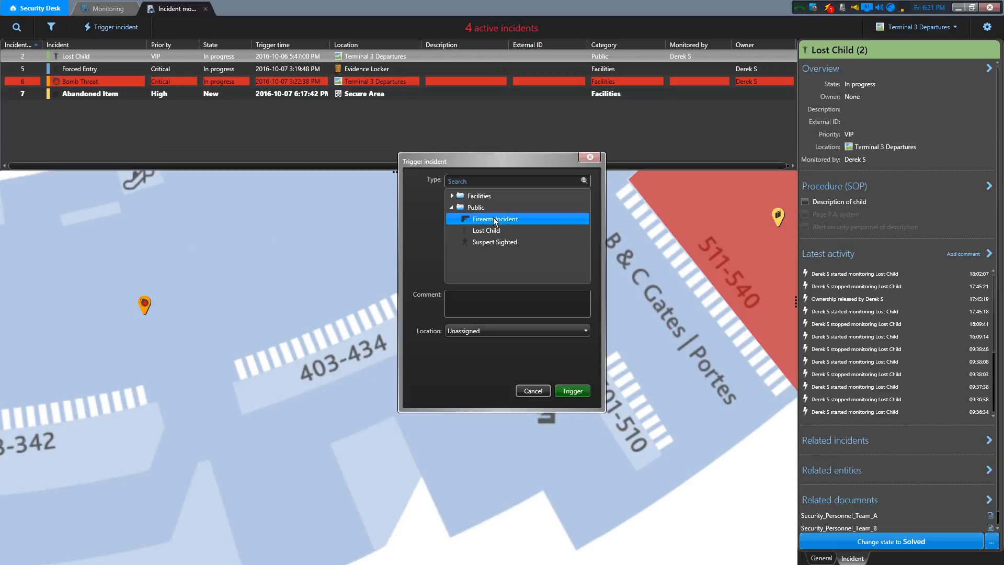
pyautogui.click(501, 331)
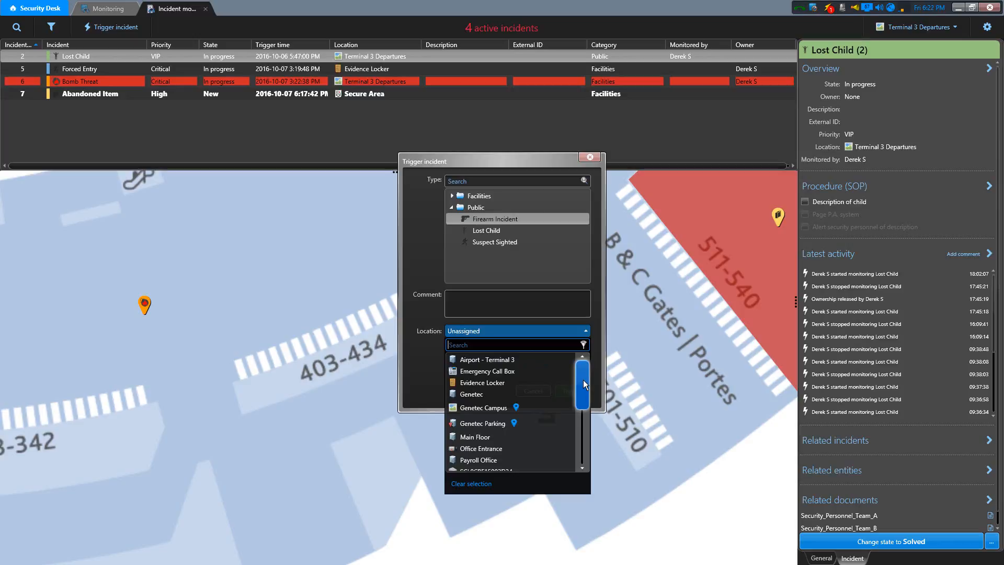
pyautogui.moveTo(586, 408); pyautogui.dragTo(585, 442)
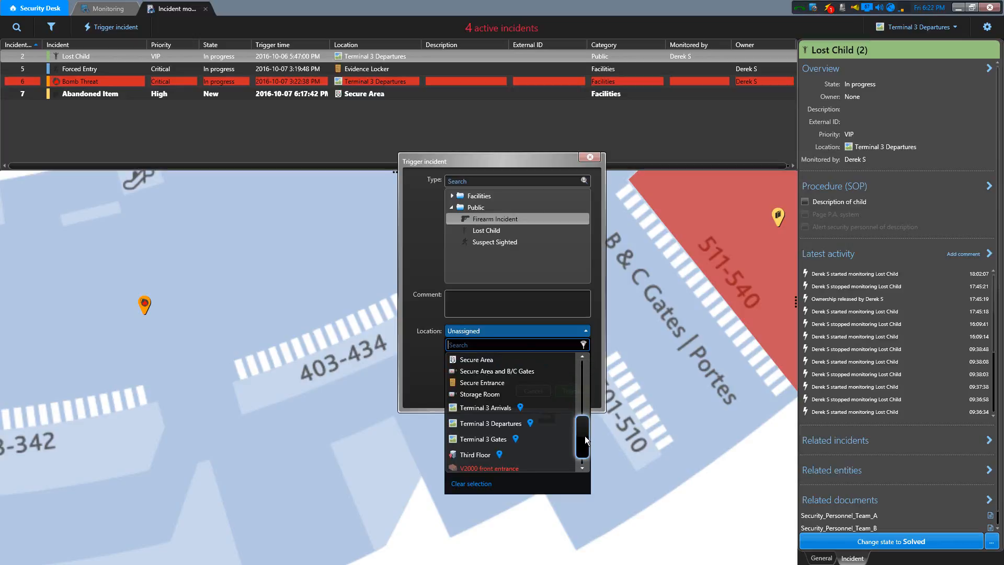
pyautogui.click(494, 382)
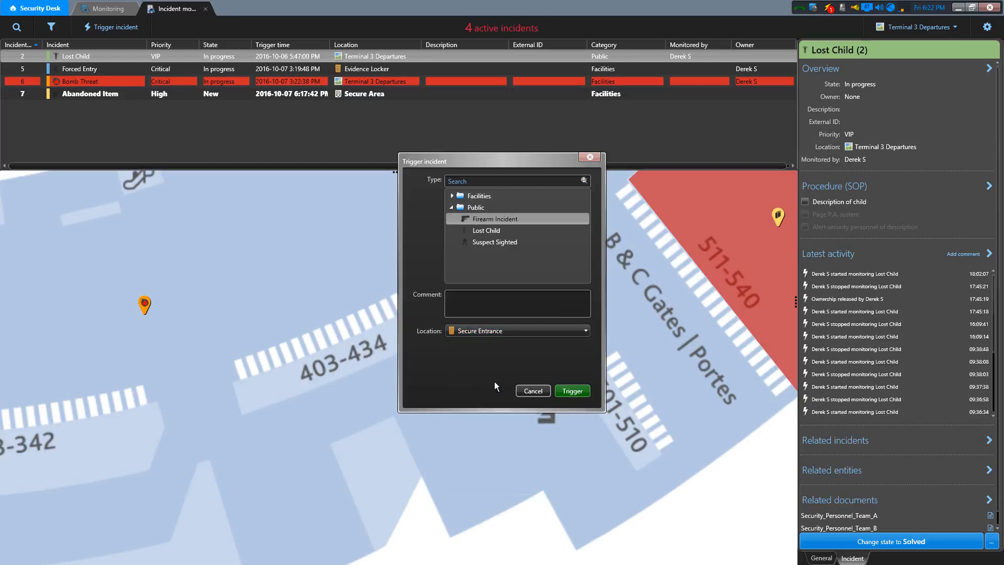
pyautogui.click(571, 390)
pyautogui.moveTo(683, 244); pyautogui.dragTo(583, 454)
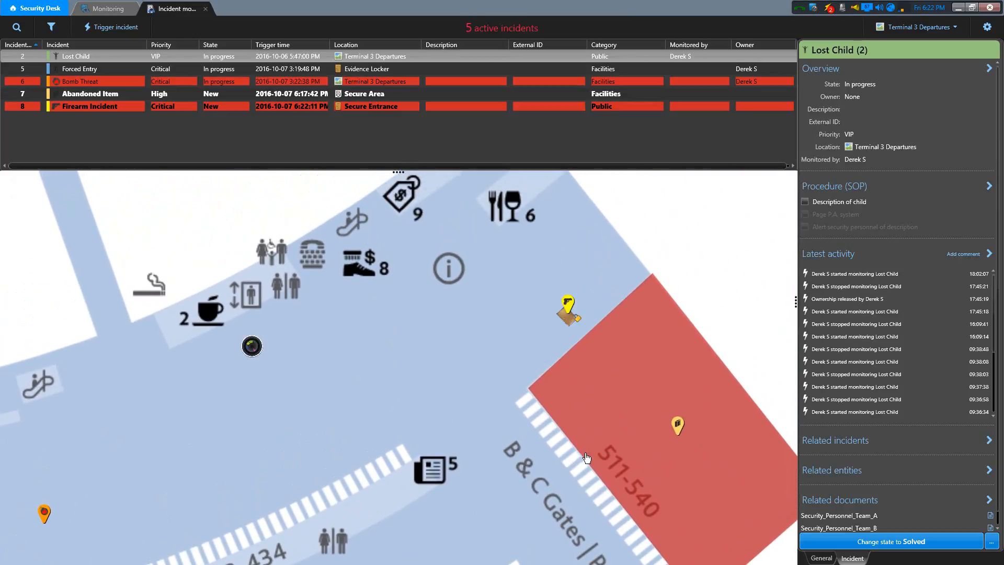
pyautogui.moveTo(570, 308)
# - Show the Fields of view layer on the map, with the camera near the café marked 2 in view
pyautogui.moveTo(355, 398); pyautogui.dragTo(608, 365)
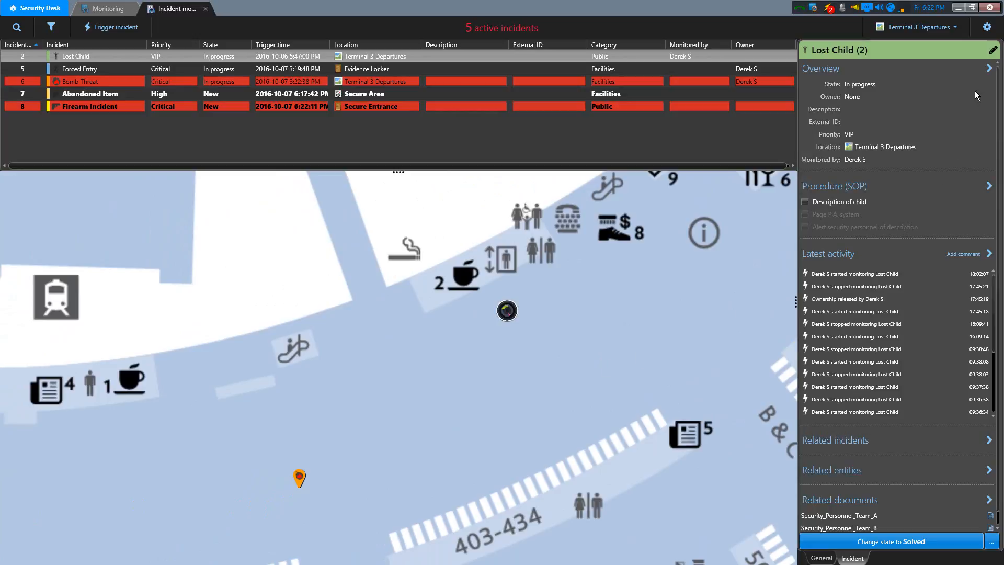
pyautogui.click(987, 27)
pyautogui.click(936, 107)
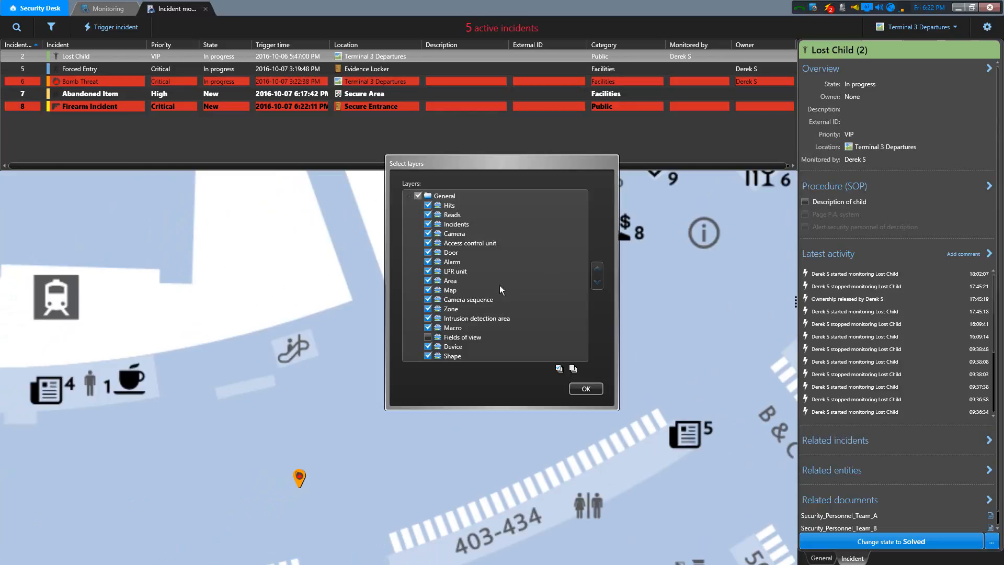
pyautogui.click(428, 336)
pyautogui.click(586, 389)
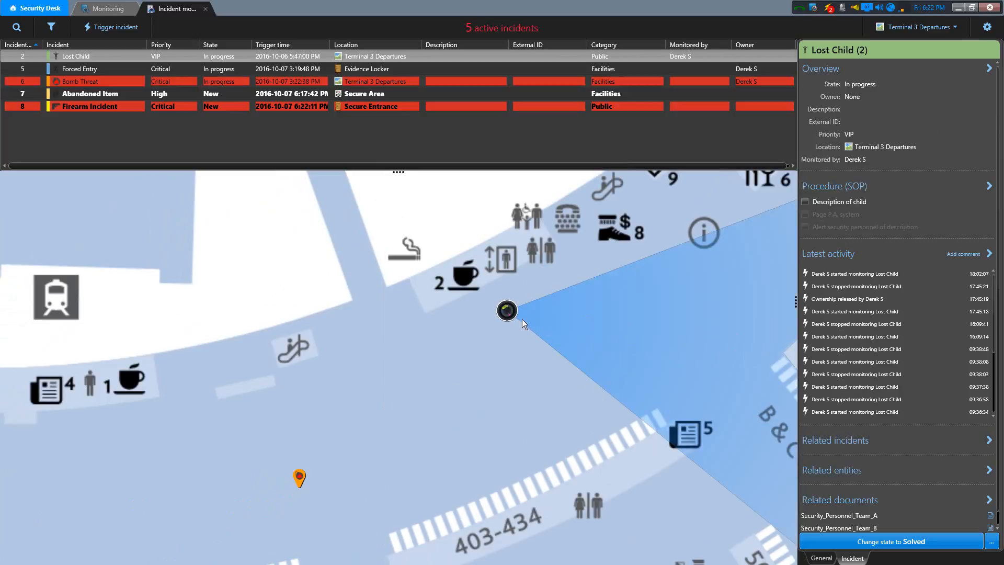
# - Trigger a Camera Offline incident from the camera on the map, keeping Secure Area and B/C Gates as its location
pyautogui.rightClick(508, 314)
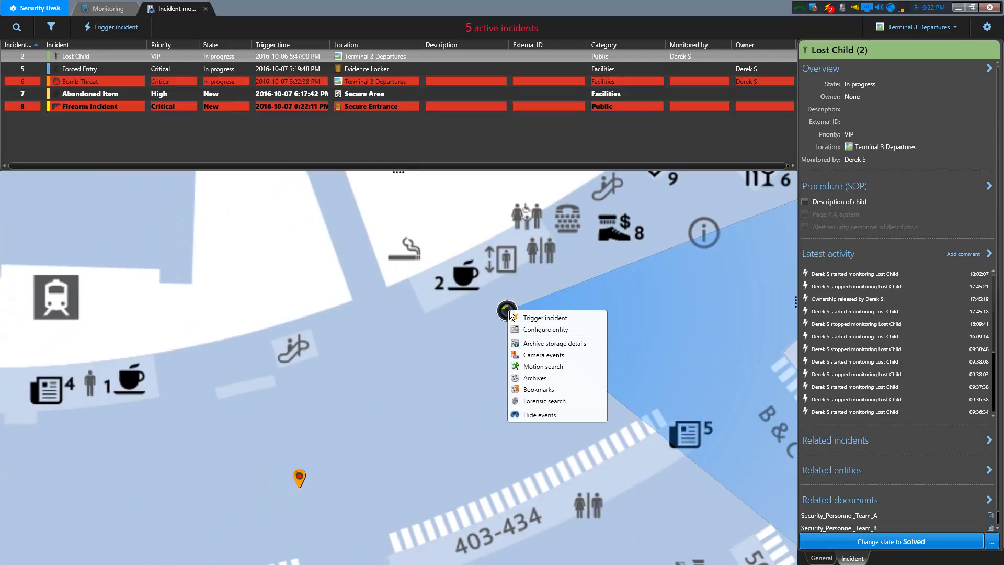
pyautogui.click(534, 317)
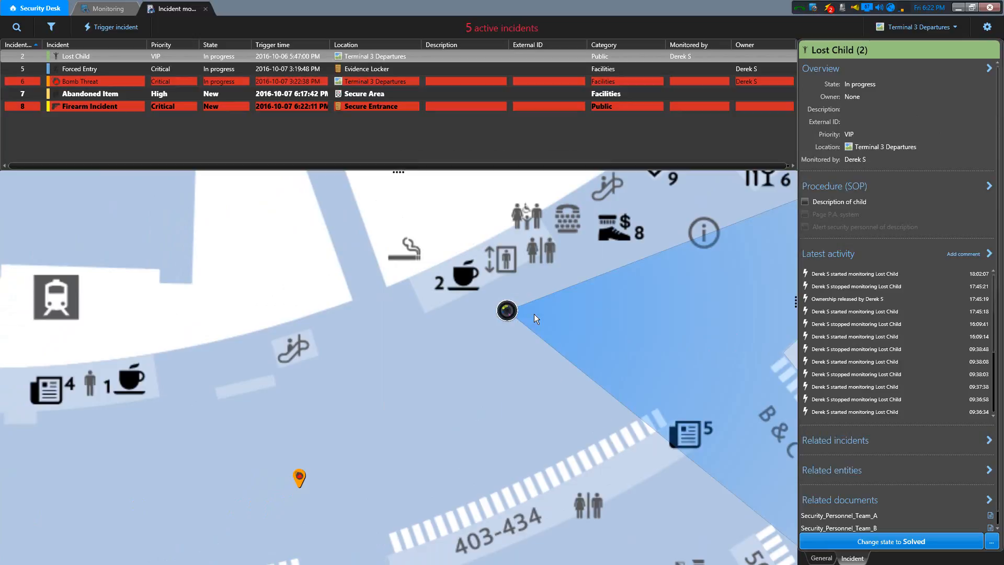
pyautogui.click(452, 196)
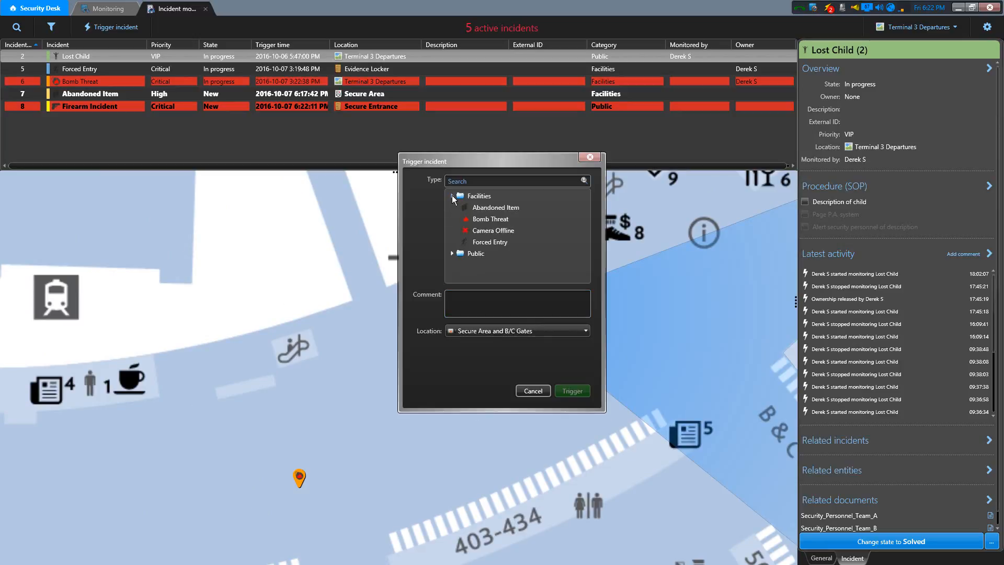
pyautogui.click(504, 207)
pyautogui.click(504, 230)
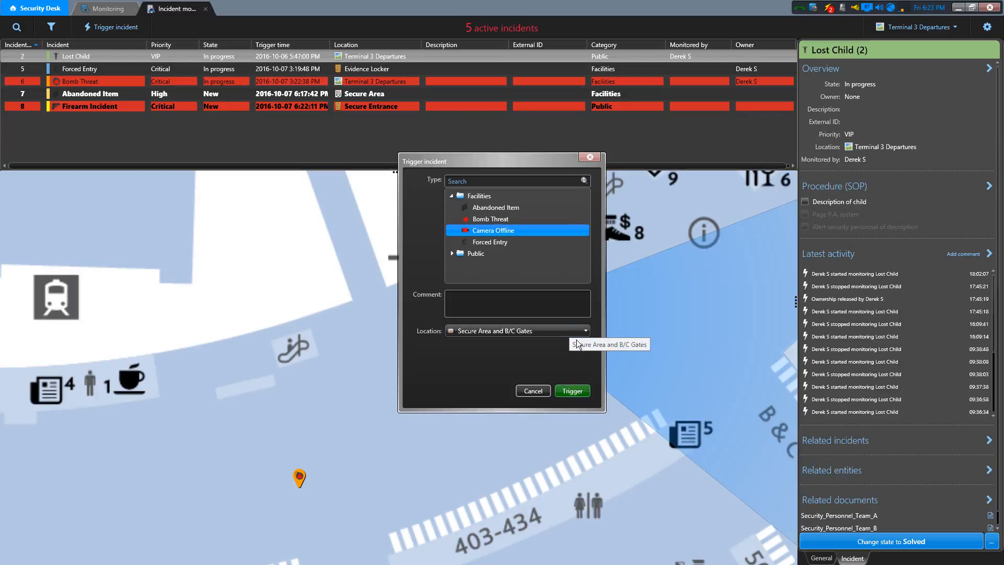
pyautogui.click(574, 390)
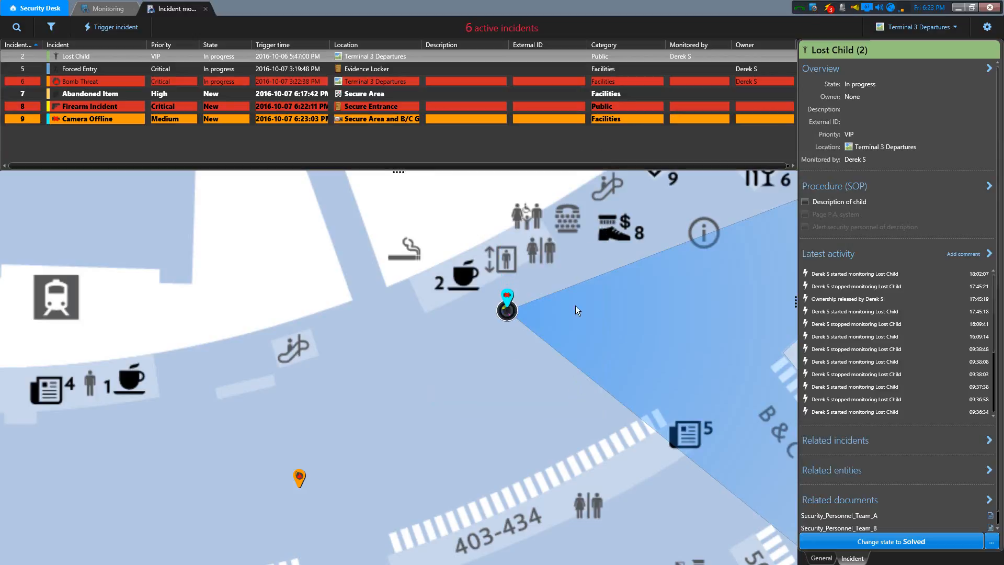
# - Review the Camera Offline incident's details, and locate the Lost Child incident on the map
pyautogui.moveTo(510, 306)
pyautogui.moveTo(125, 107)
pyautogui.click(124, 121)
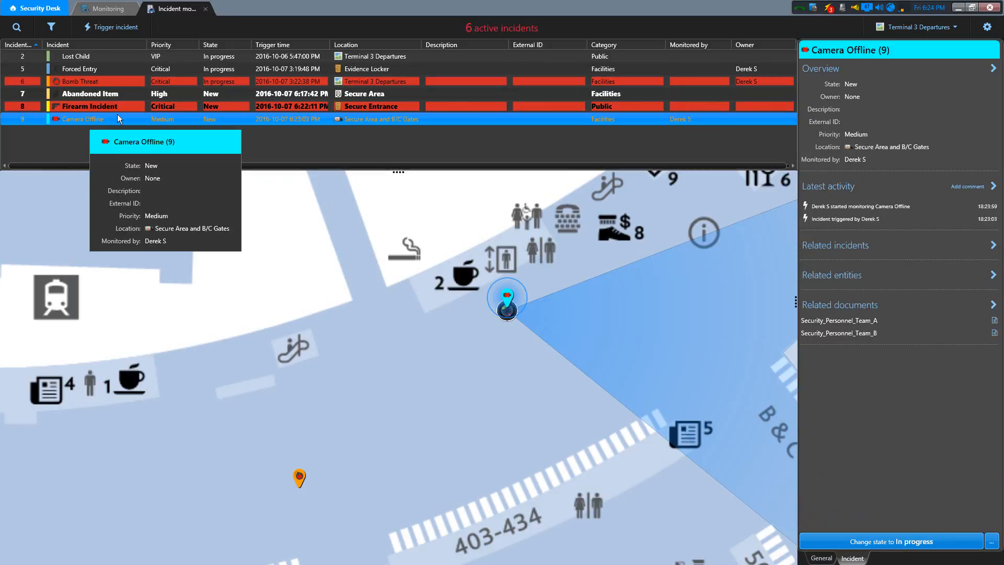
pyautogui.moveTo(112, 118)
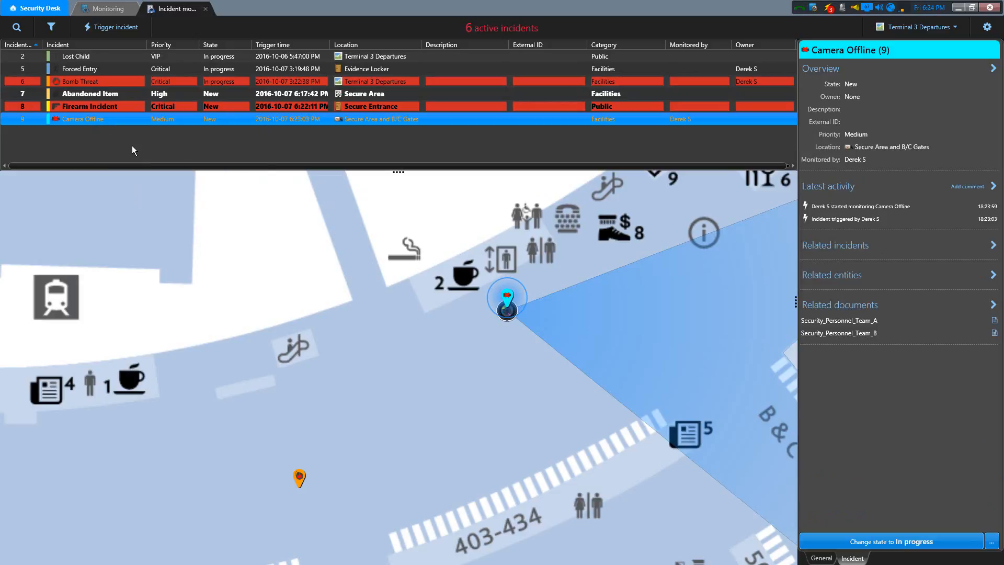
pyautogui.click(93, 58)
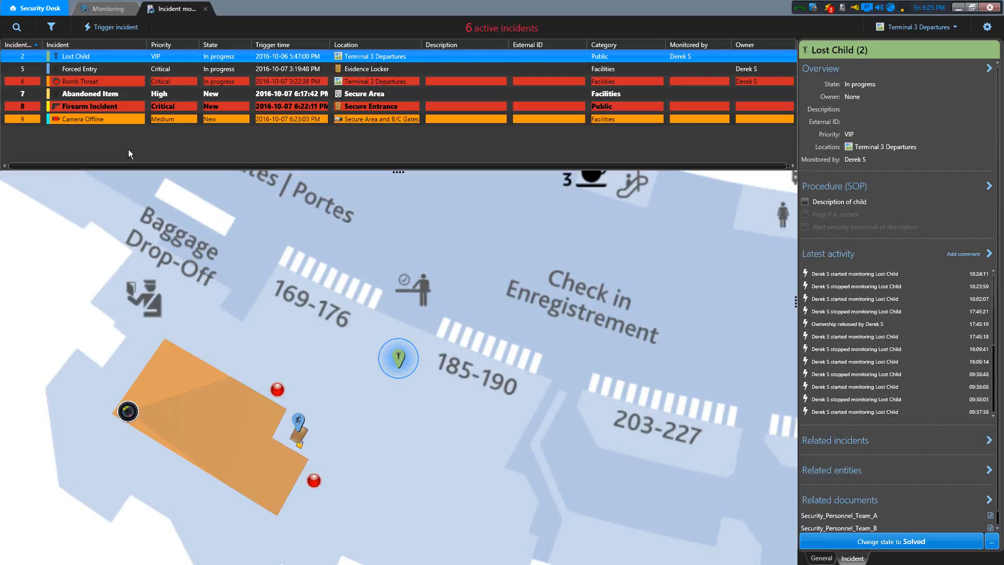
# - Search for "forced", open the Forced Entry incident from the results, and clear the search
pyautogui.click(17, 28)
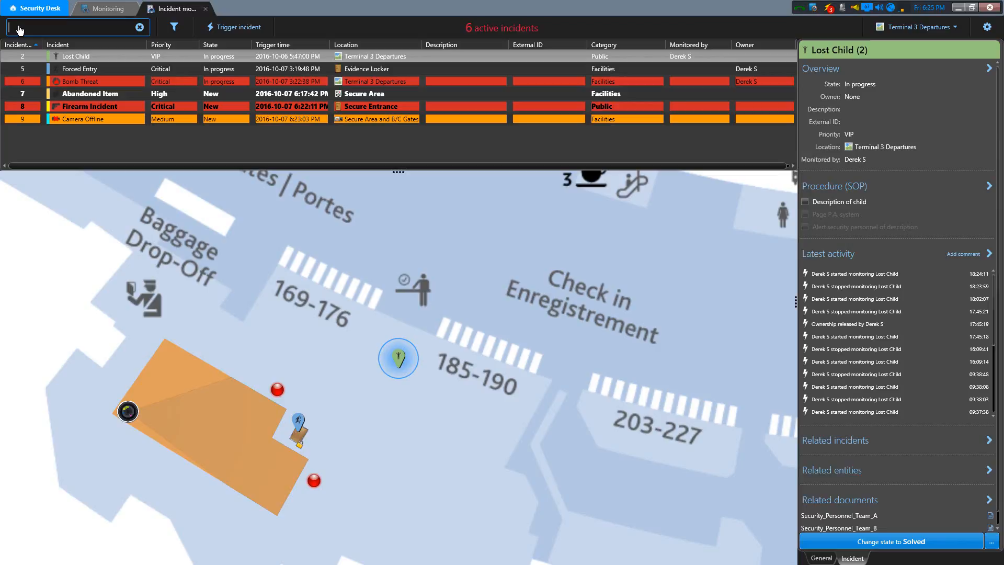
pyautogui.write('forced')
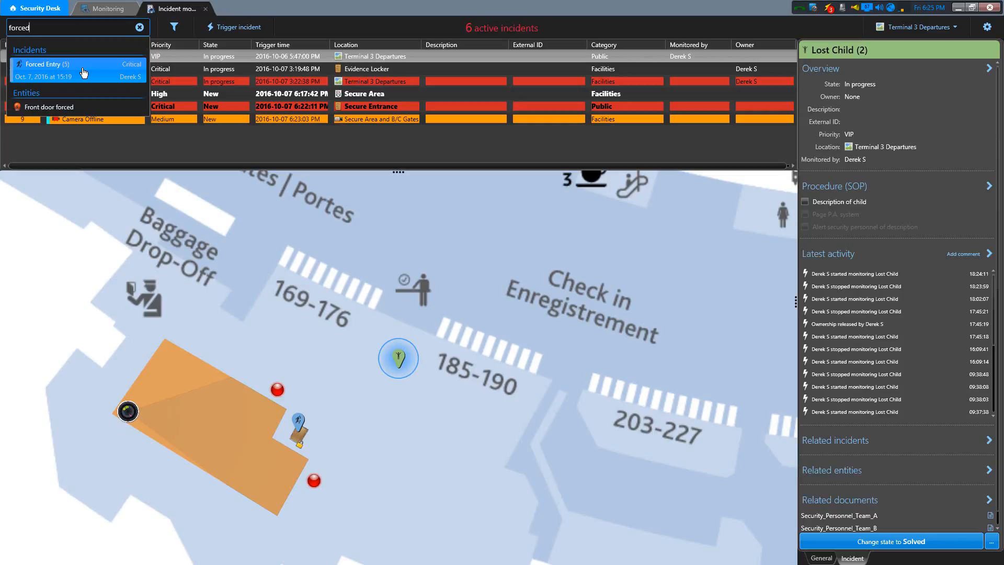
pyautogui.click(83, 72)
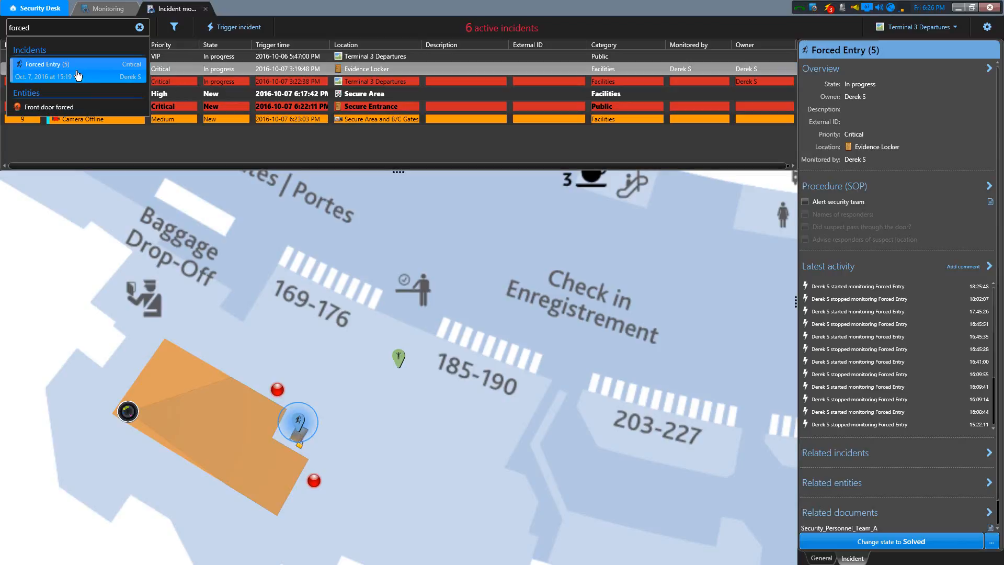
pyautogui.click(140, 28)
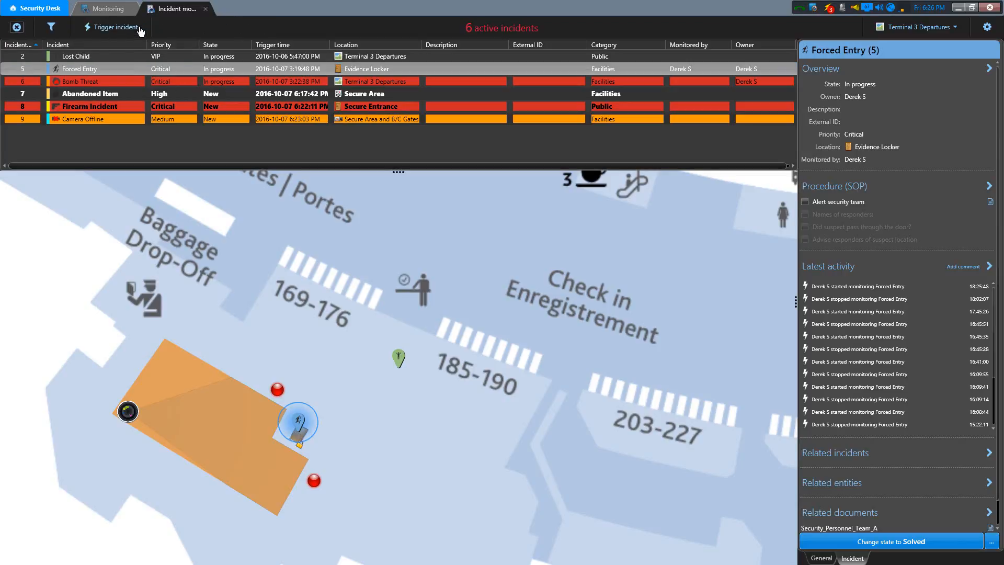
# - Filter the incident list to My incidents and apply the filter
pyautogui.click(52, 28)
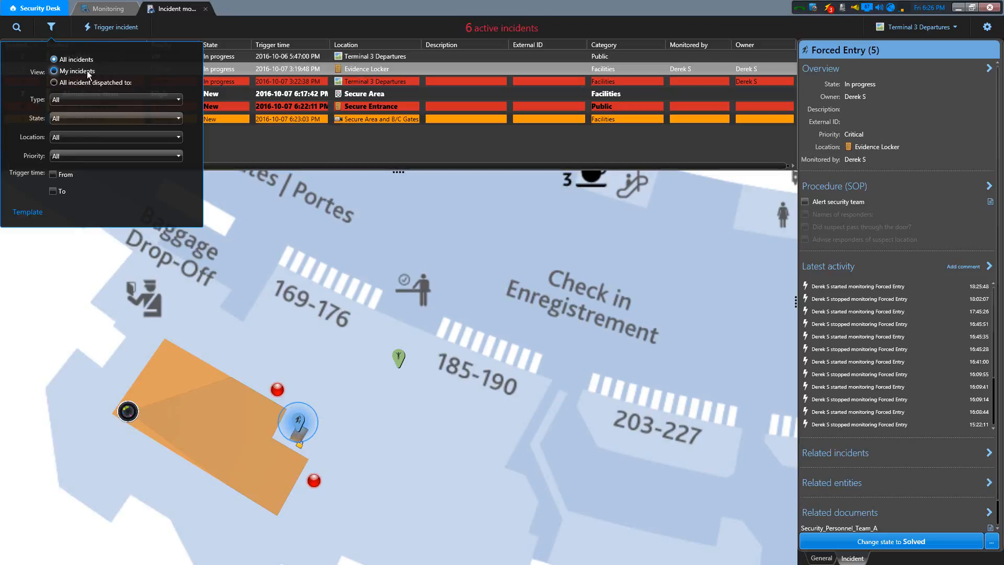
pyautogui.click(54, 71)
pyautogui.click(181, 212)
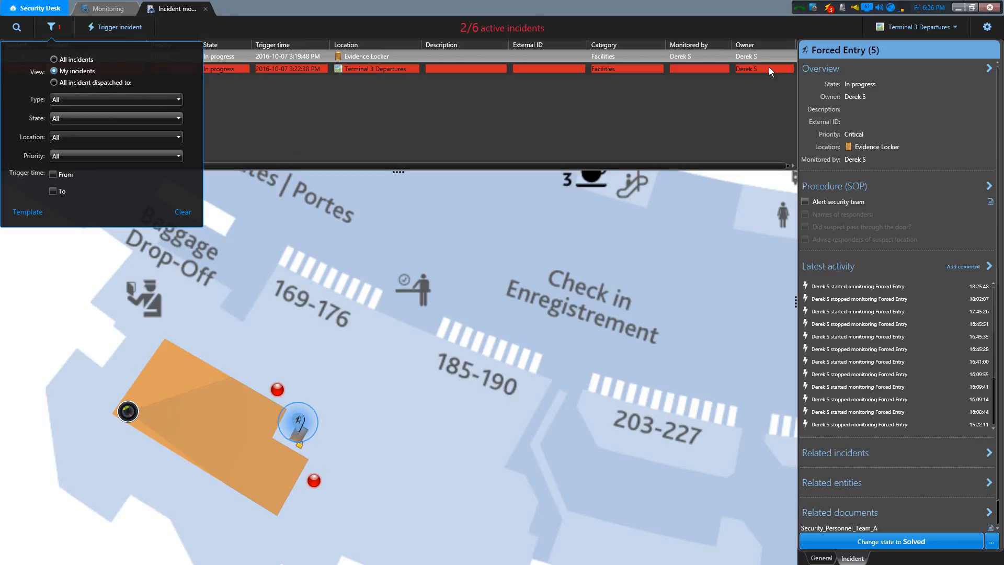
# - Look at the filter for dispatched incidents, and apply the All incidents view instead
pyautogui.click(55, 82)
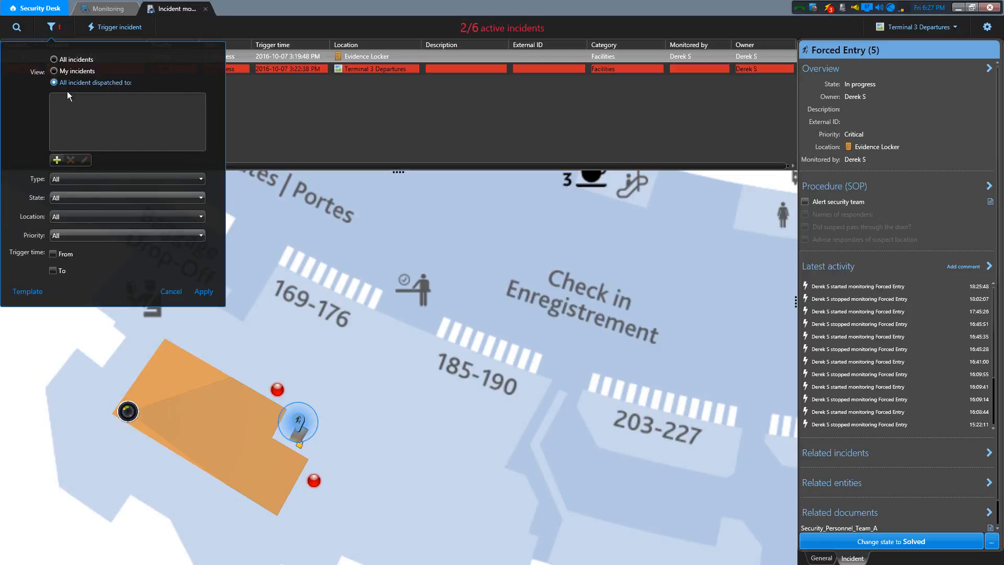
pyautogui.click(54, 59)
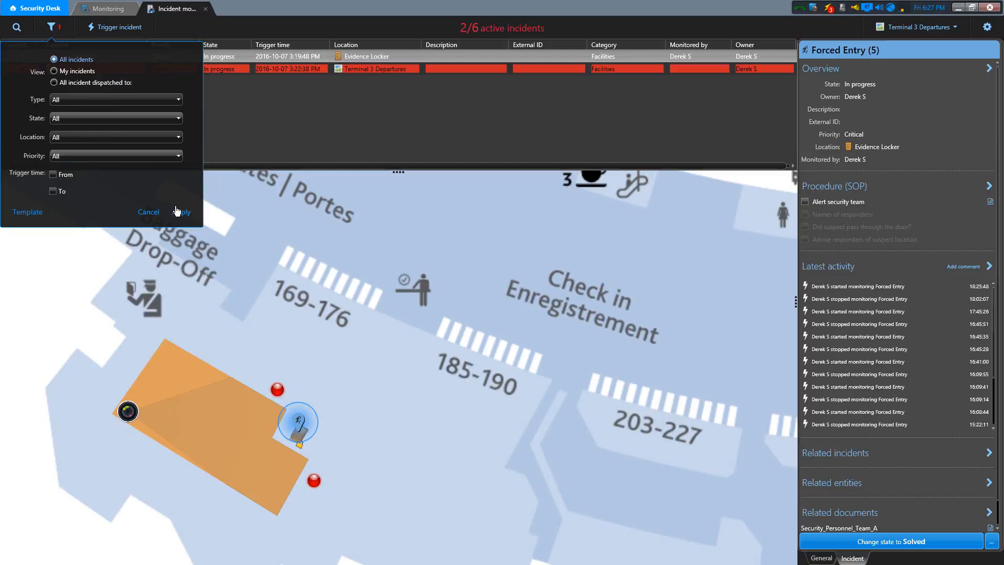
pyautogui.click(178, 211)
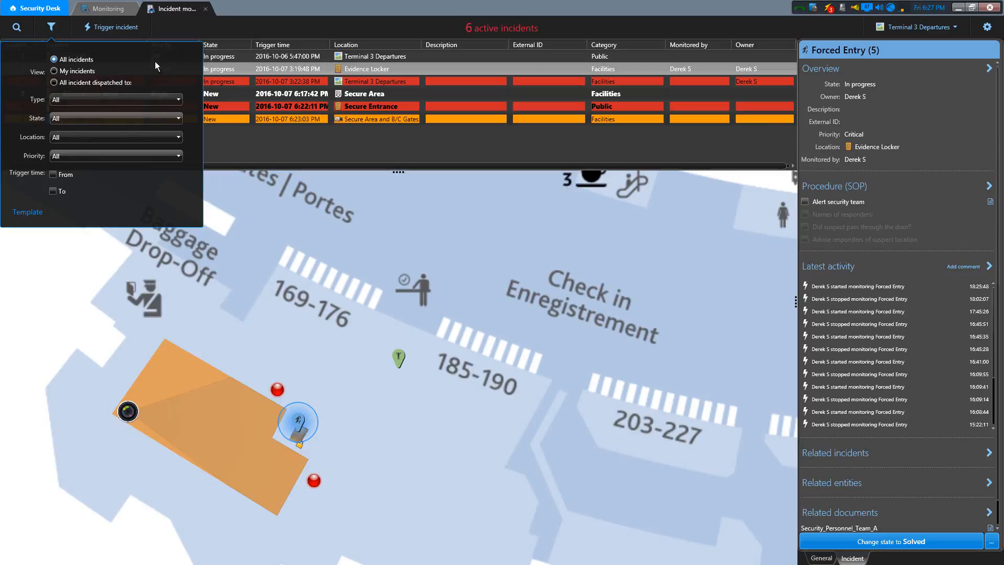
# - Browse the Facilities and Public incident types in the filter and set the type to Forced Entry
pyautogui.click(142, 100)
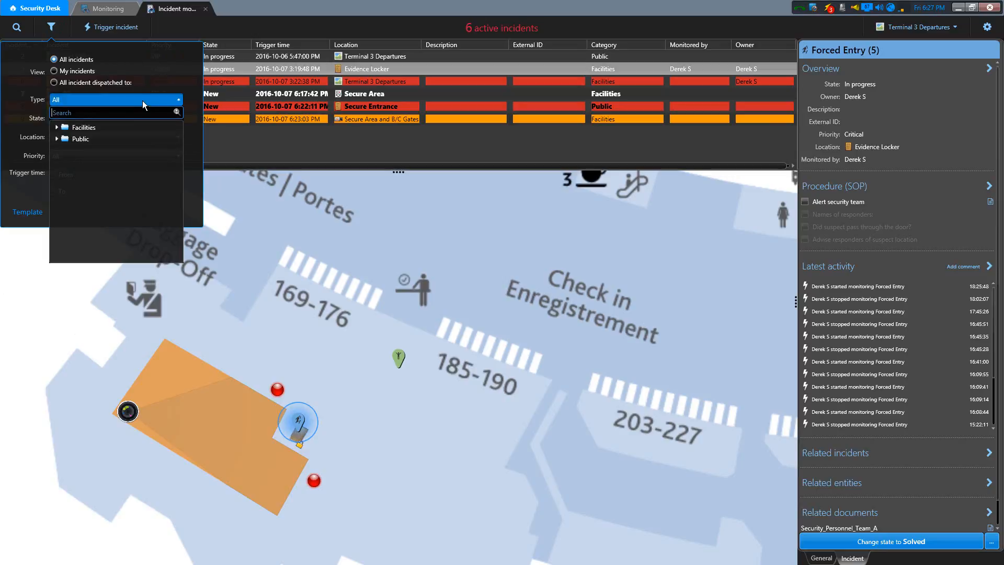
pyautogui.click(57, 127)
pyautogui.click(57, 185)
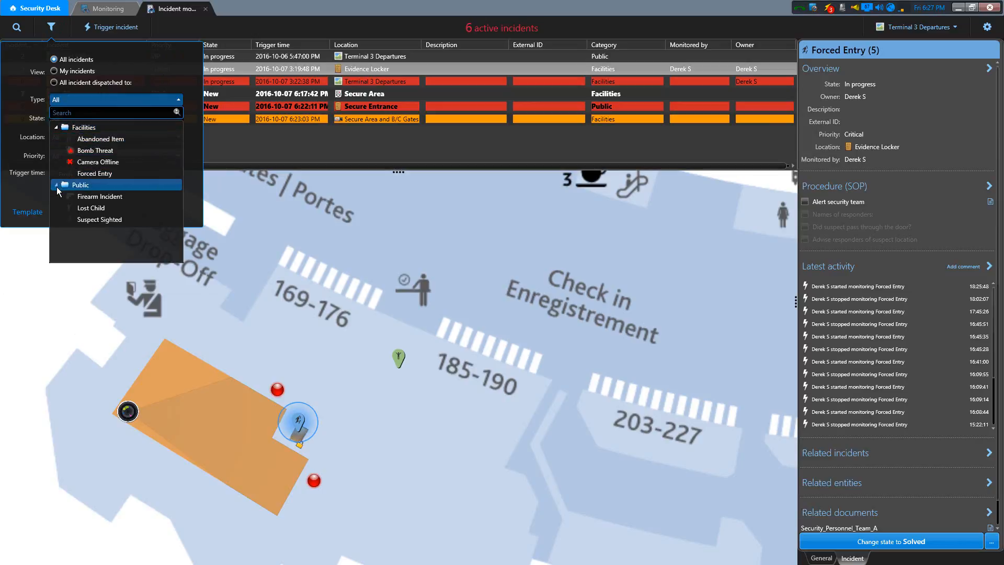
pyautogui.click(99, 150)
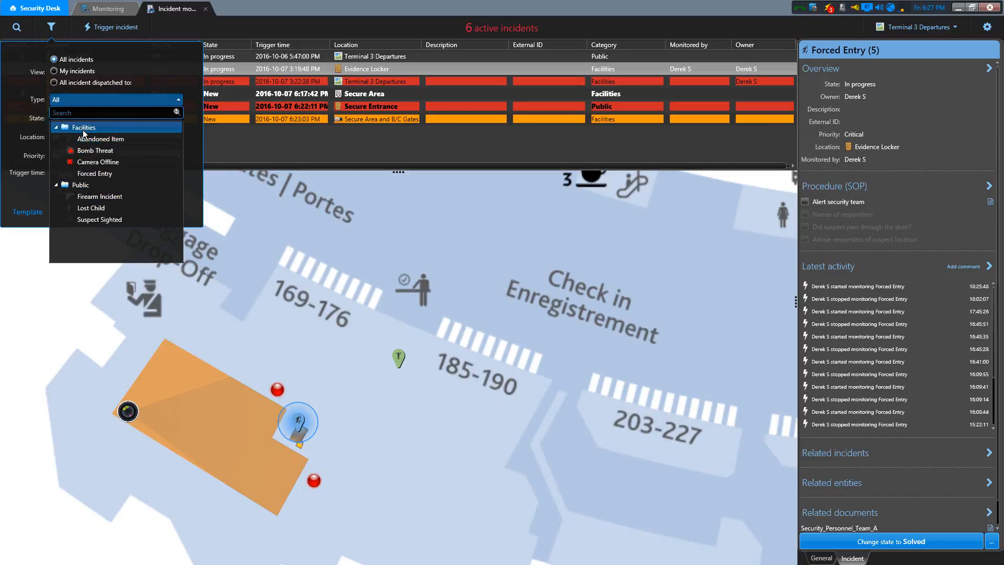
pyautogui.click(83, 186)
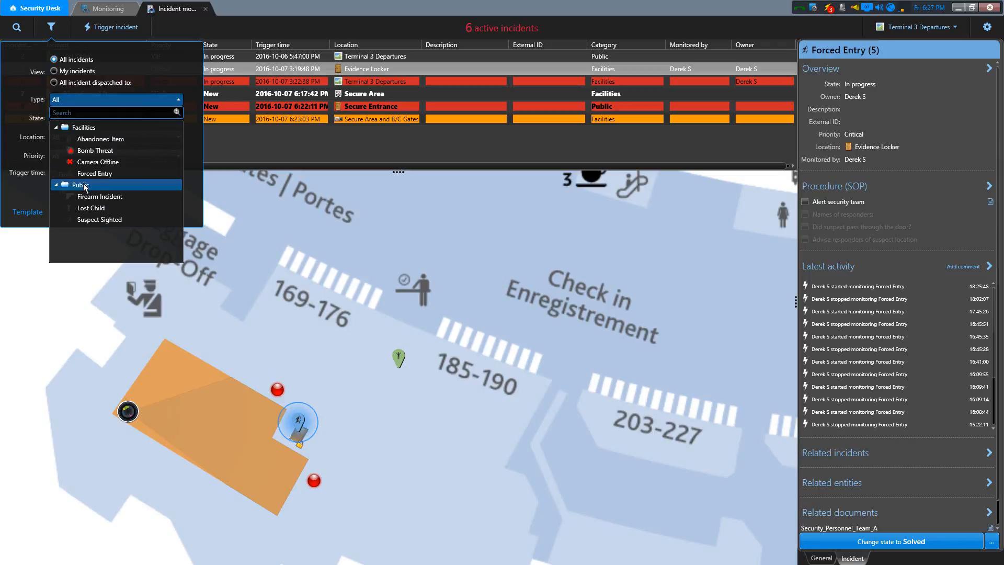
pyautogui.click(100, 174)
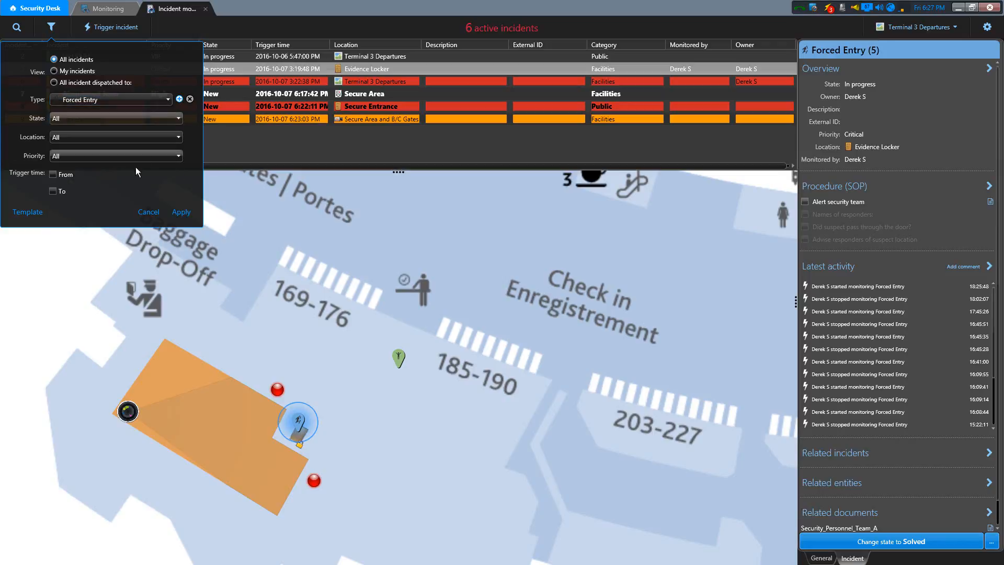
# - Set the filter's incident state to New and view the available locations without choosing one
pyautogui.click(150, 121)
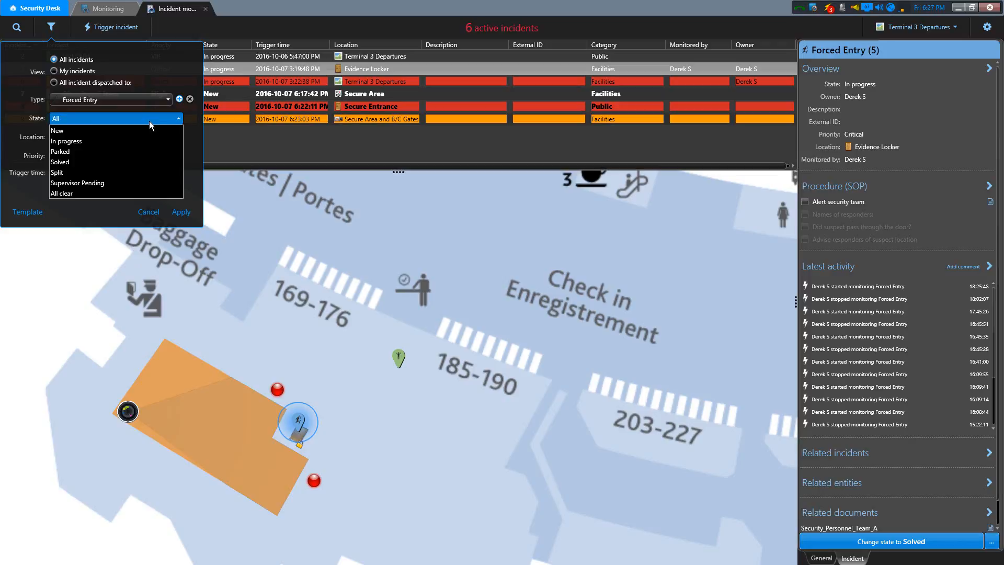
pyautogui.click(90, 130)
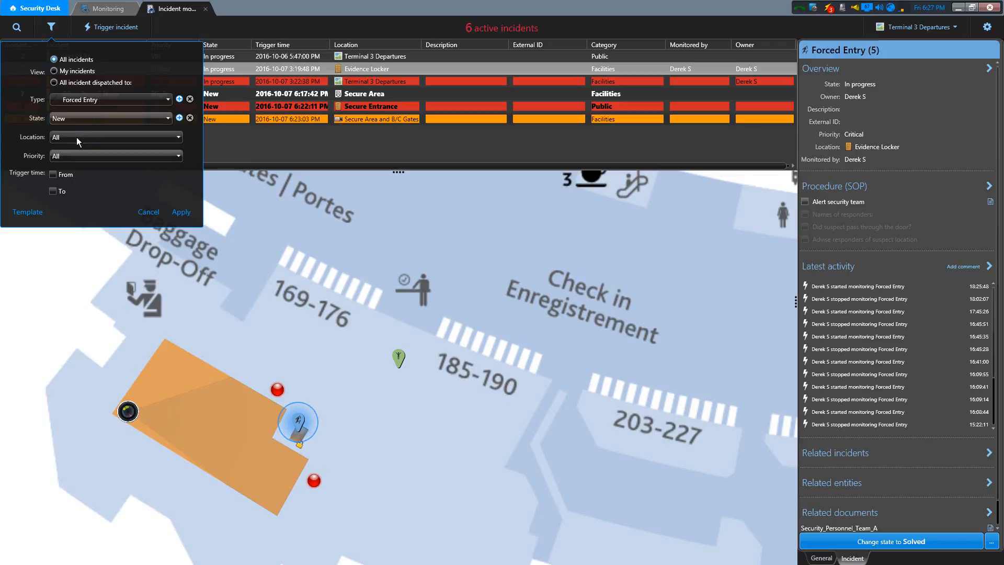
pyautogui.click(76, 137)
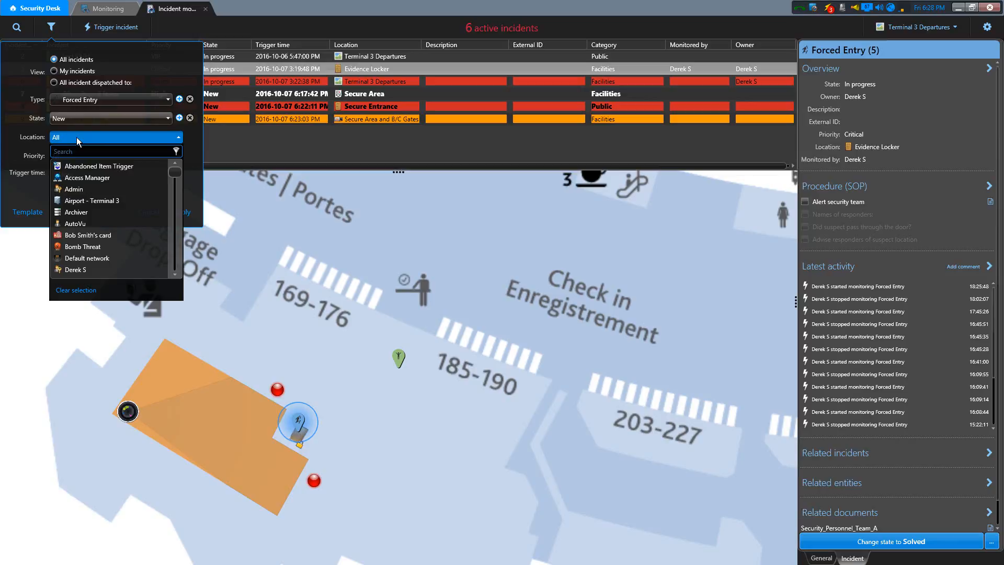
pyautogui.click(77, 137)
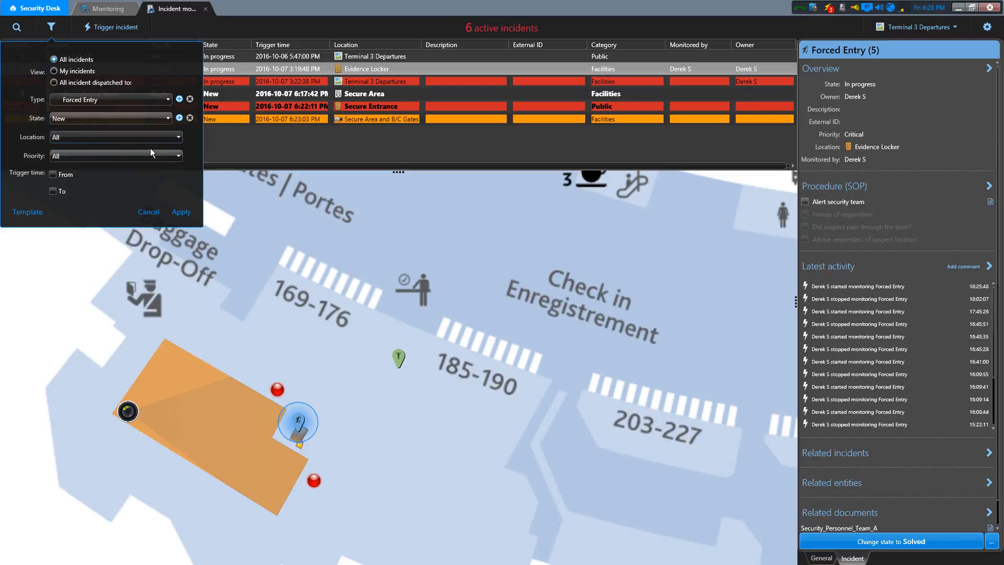
# - Set the incident filter's priority to Critical
pyautogui.click(162, 155)
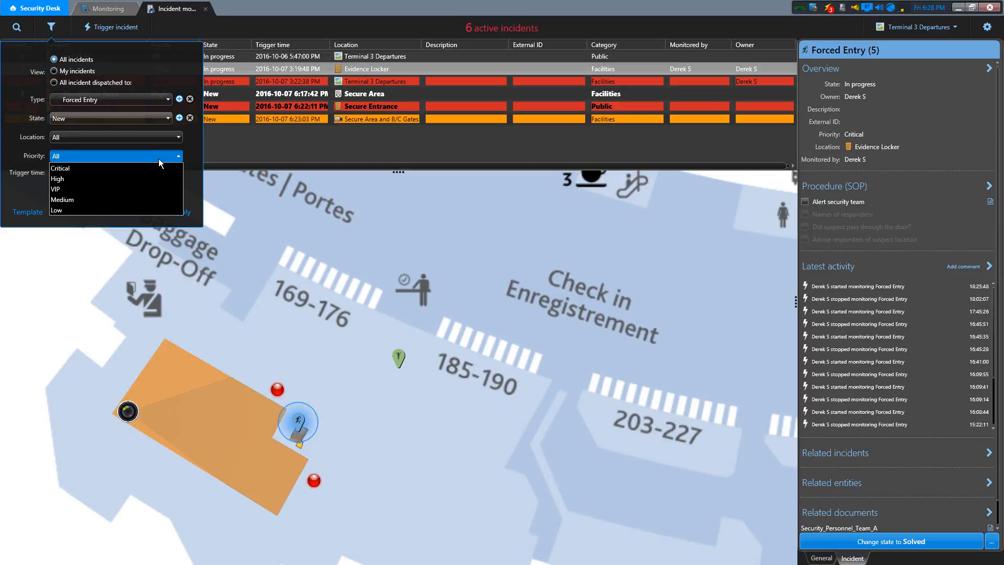
pyautogui.click(80, 169)
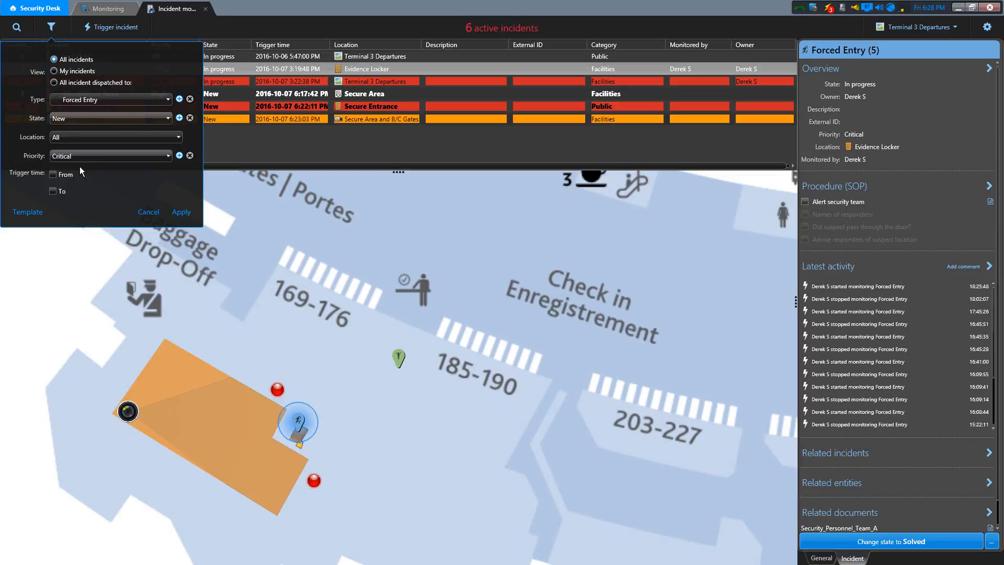
# - Enable the From and To trigger time limits in the filter, and disable both again
pyautogui.click(58, 175)
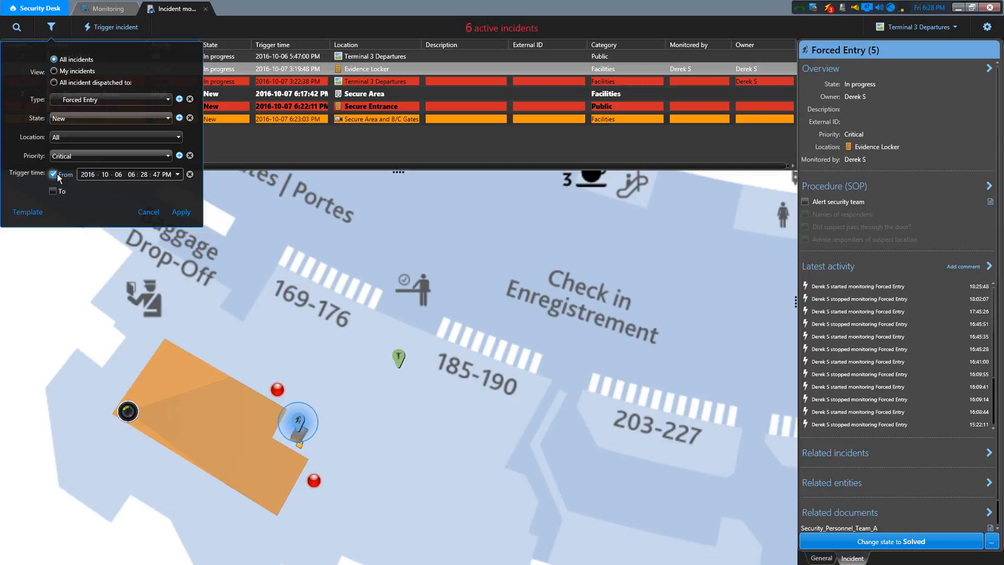
pyautogui.click(56, 191)
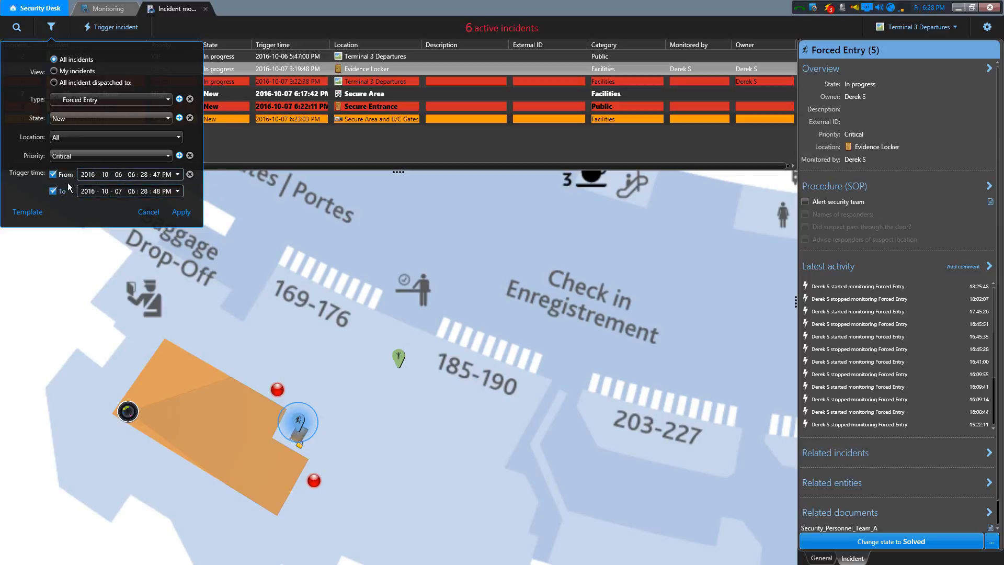
pyautogui.click(53, 175)
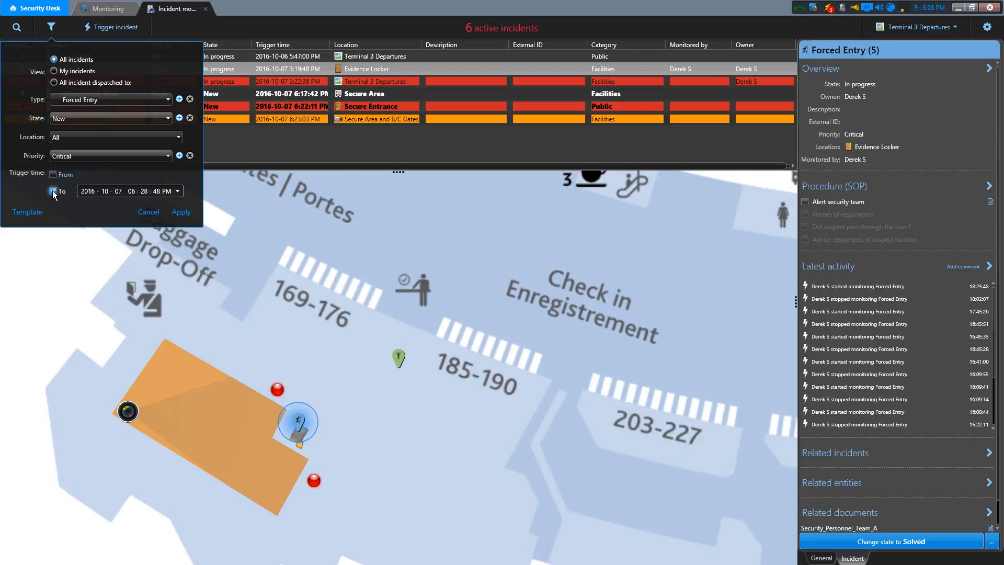
pyautogui.click(53, 191)
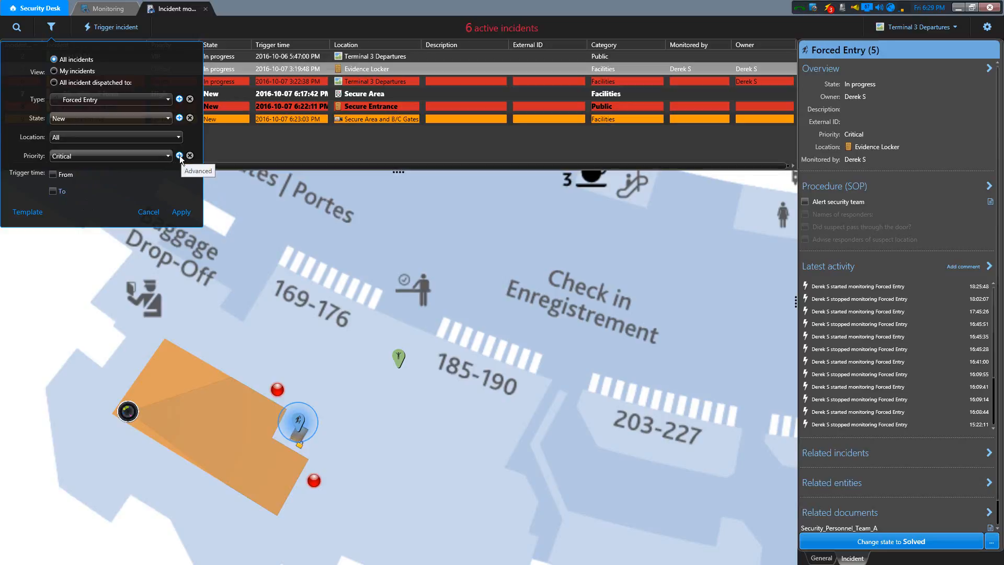
# - Add Lost Child from the Public category to the filter's incident types, and clear the filter's state criterion
pyautogui.click(179, 99)
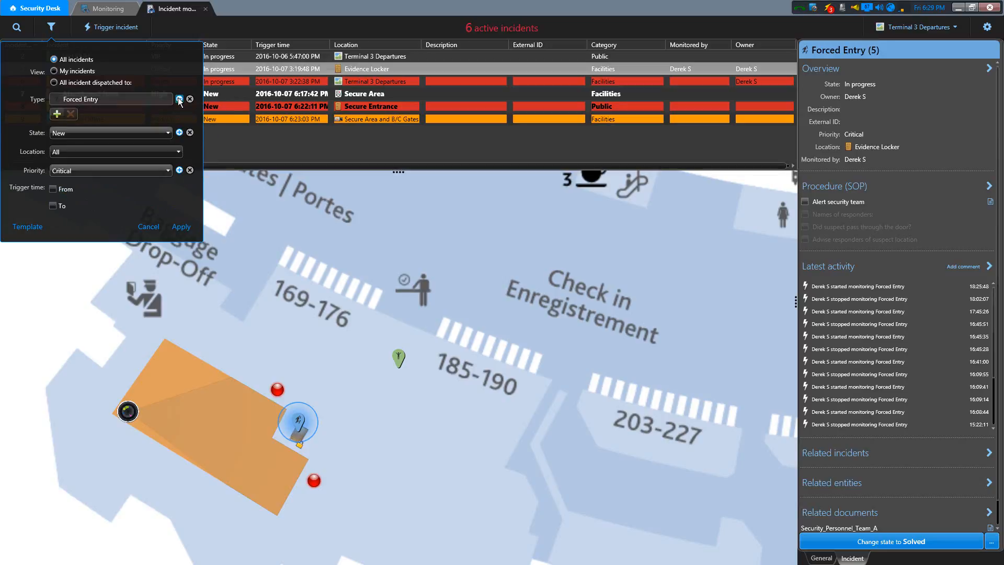
pyautogui.click(56, 115)
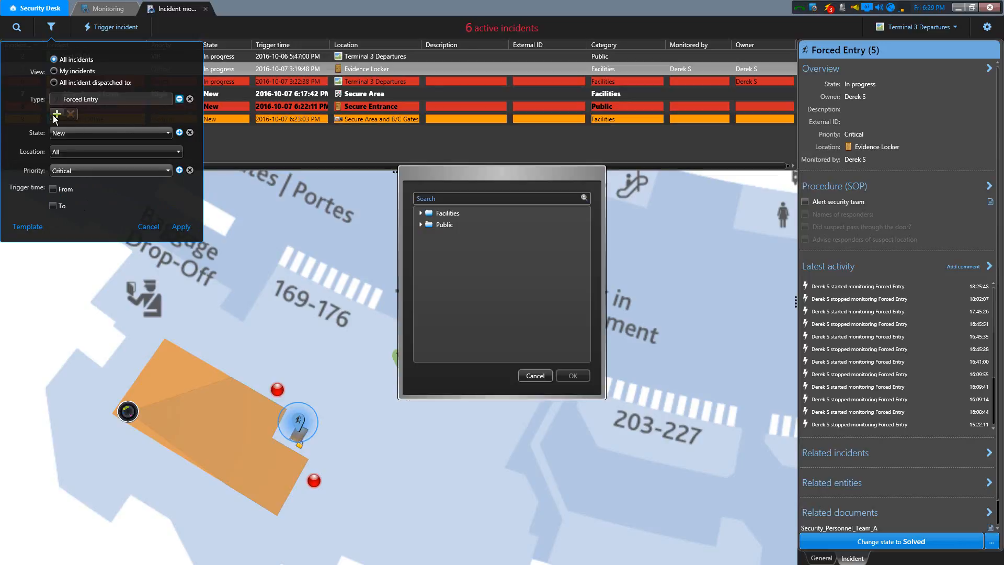
pyautogui.click(422, 226)
pyautogui.click(456, 248)
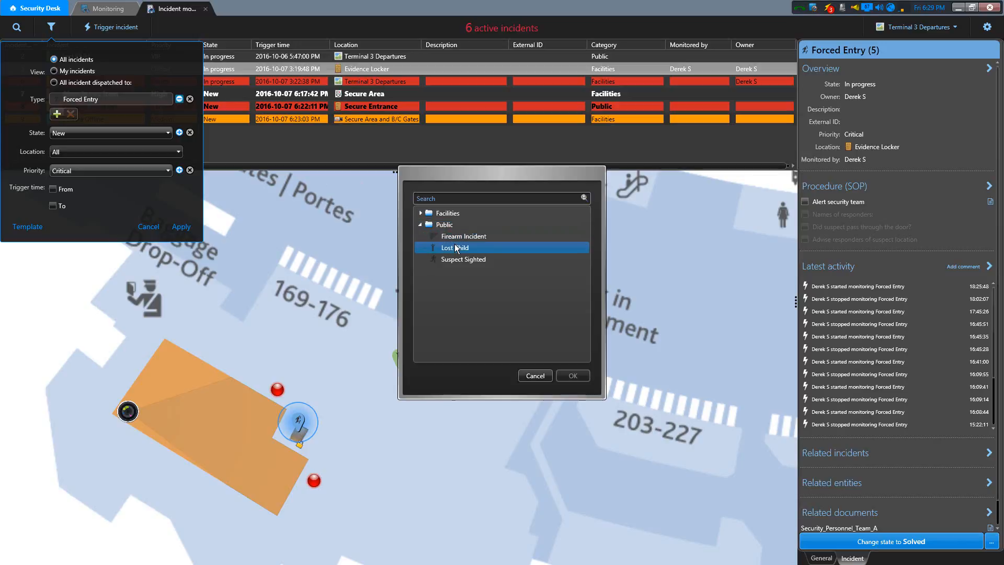
pyautogui.click(575, 376)
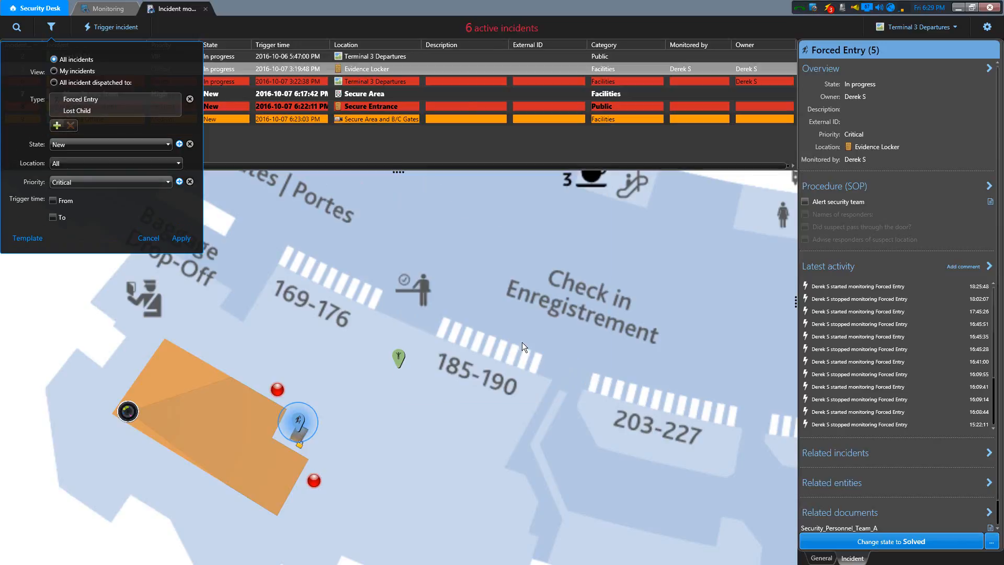
pyautogui.click(112, 100)
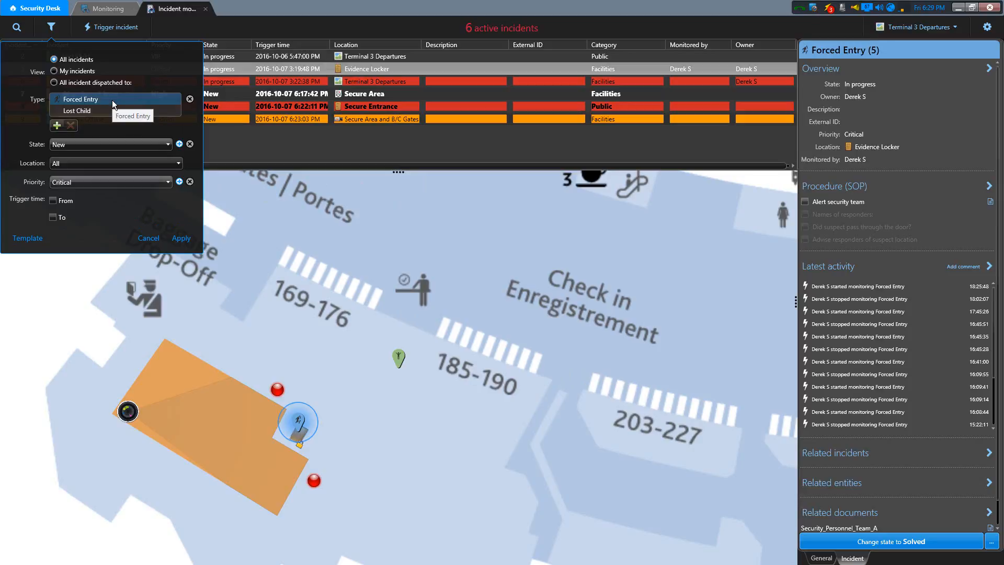
pyautogui.click(190, 145)
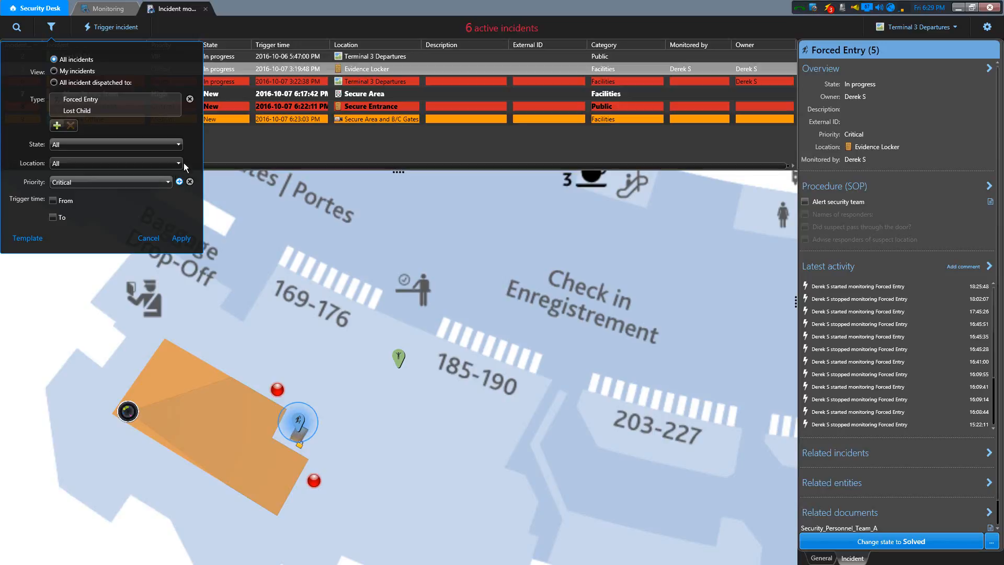
# - Save the current filter settings as a filter template named "Forced and Lost"
pyautogui.click(25, 242)
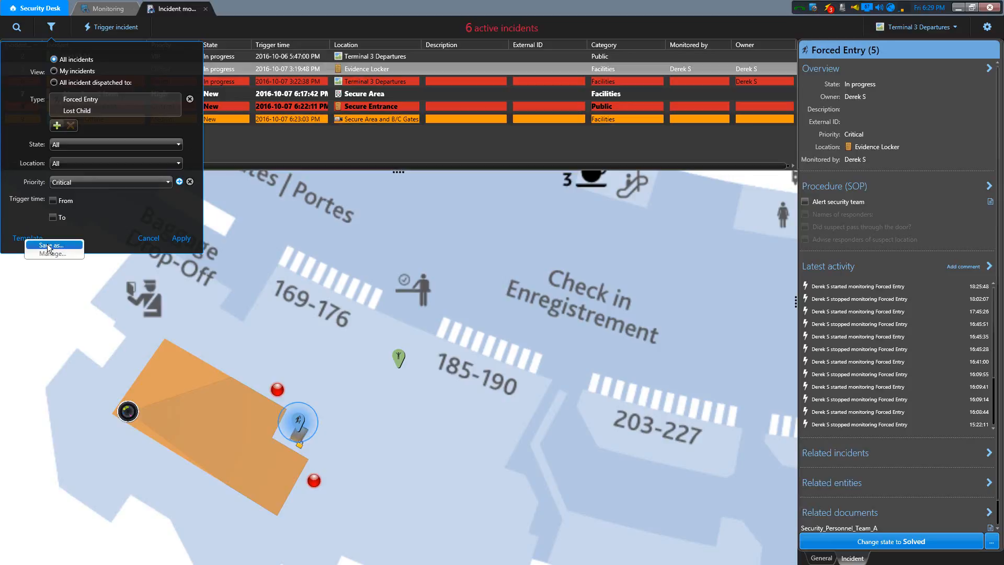
pyautogui.click(48, 246)
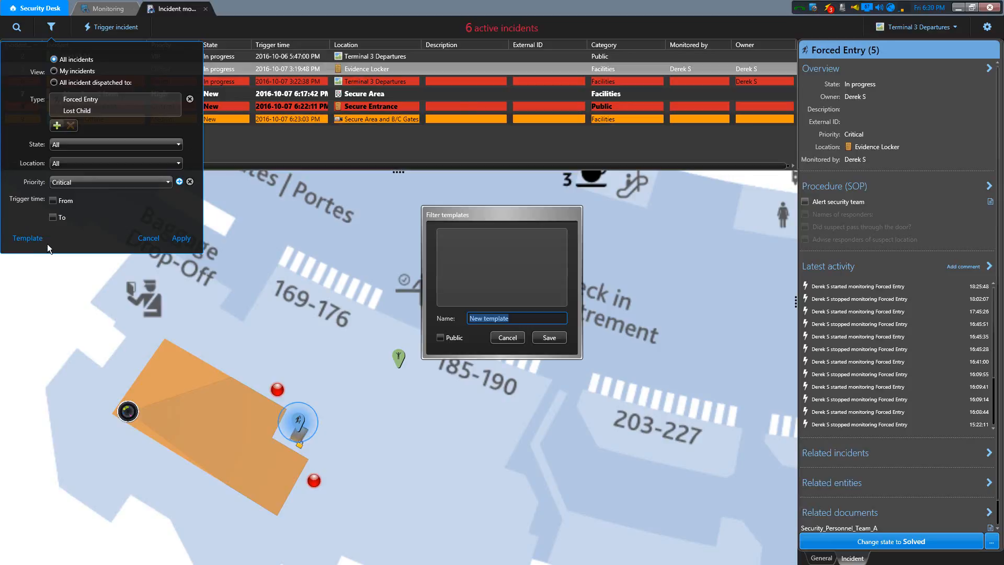
pyautogui.write('Forced and Lost')
pyautogui.click(549, 338)
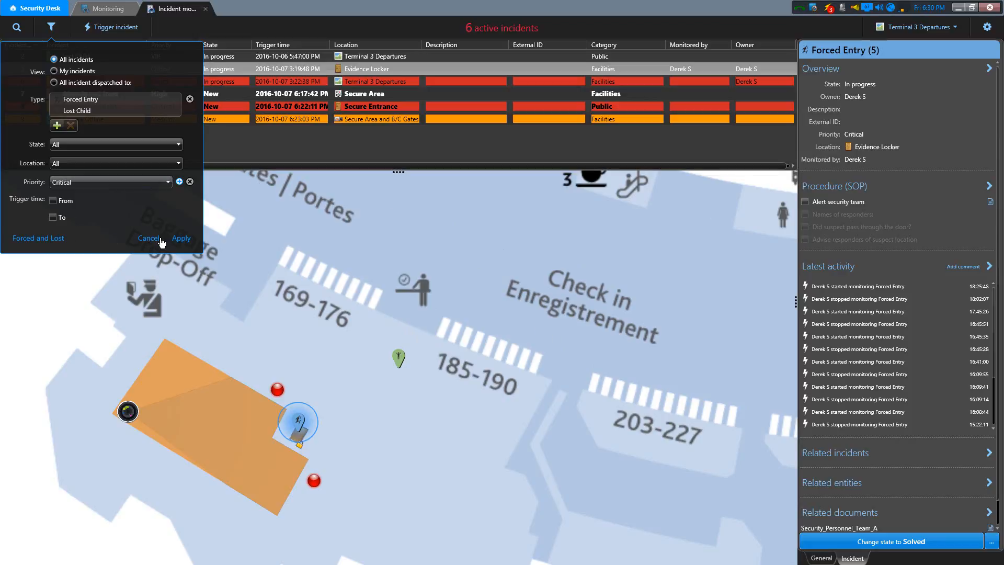
# - Apply the Forced and Lost filter to the incident list, and clear all filter criteria again
pyautogui.click(181, 239)
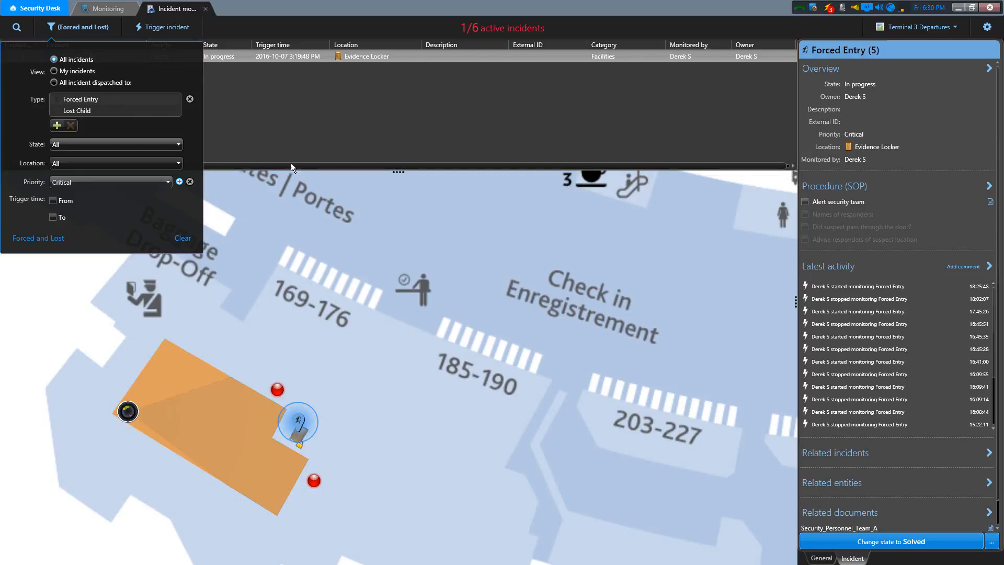
pyautogui.click(284, 108)
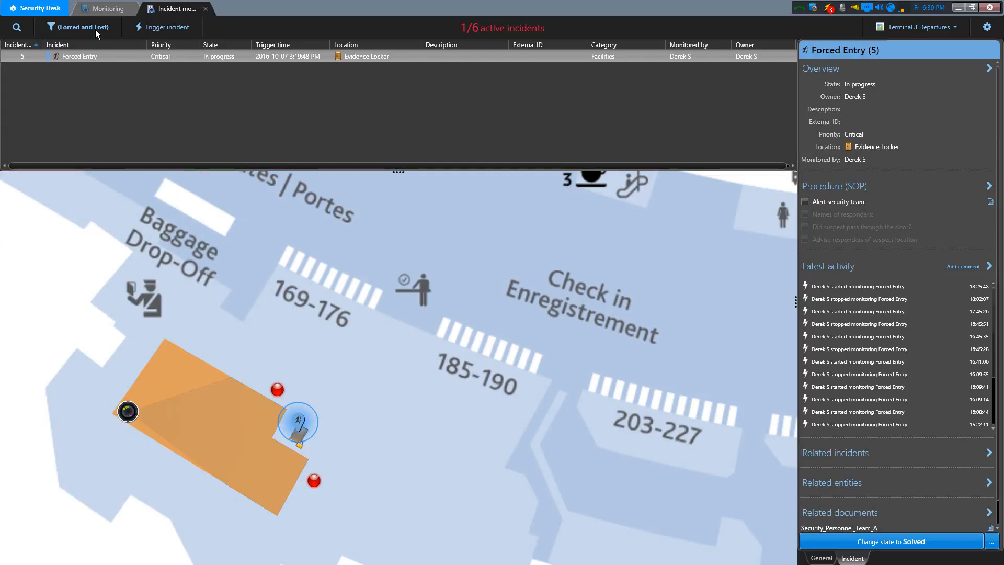
pyautogui.click(52, 28)
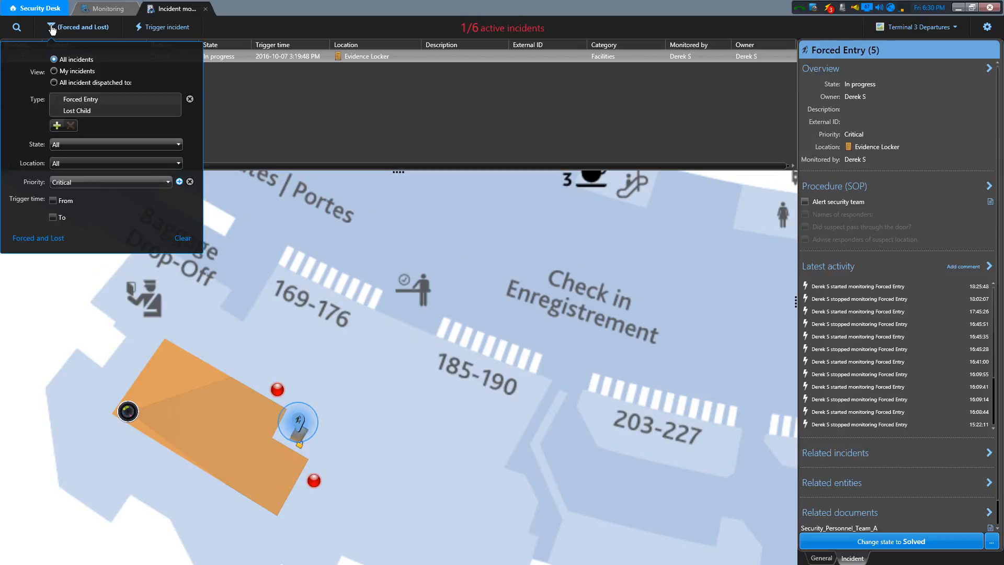
pyautogui.click(185, 238)
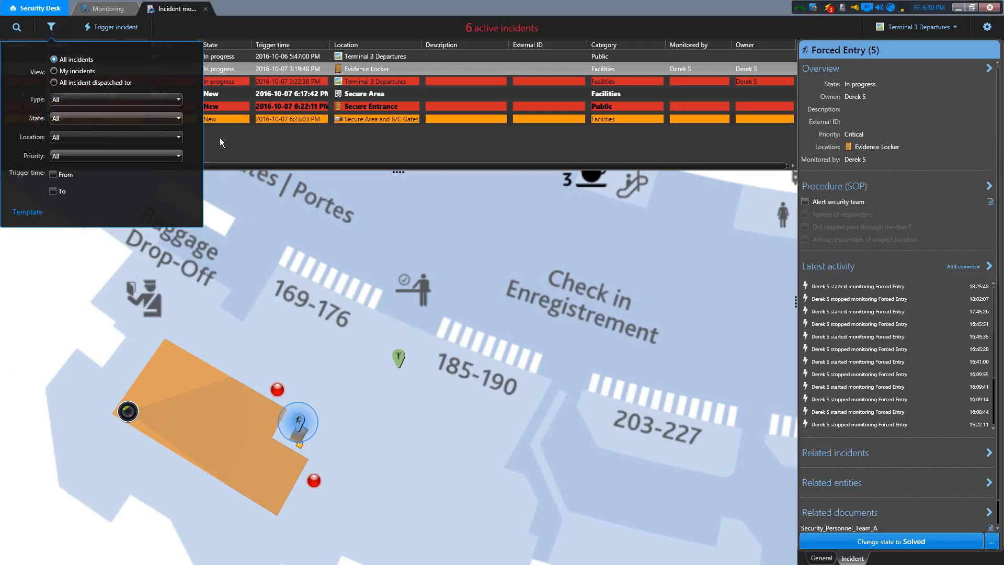
# - Look at the Forced and Lost entry in the filter template manager, and leave the manager and filter without saving
pyautogui.click(32, 215)
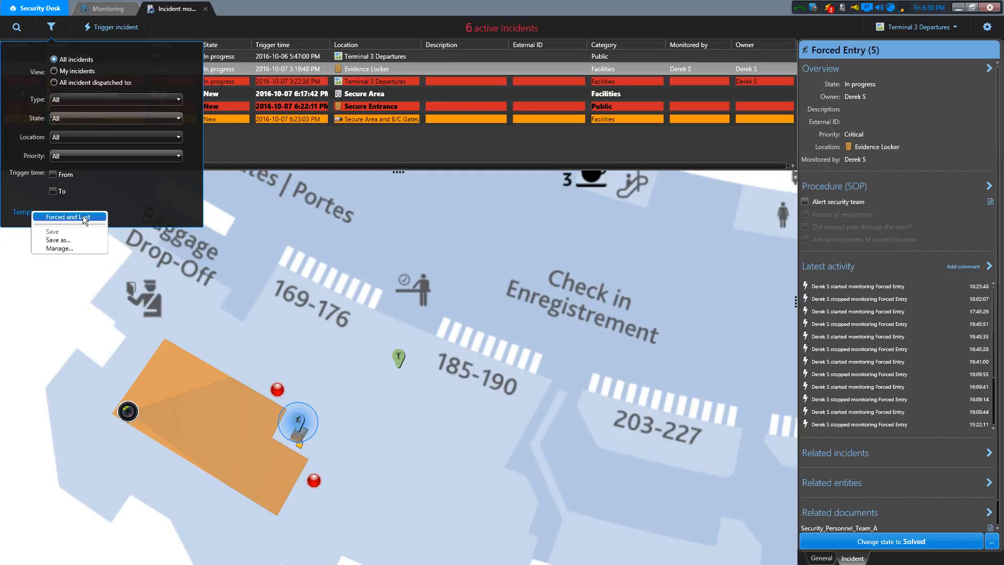
pyautogui.click(73, 246)
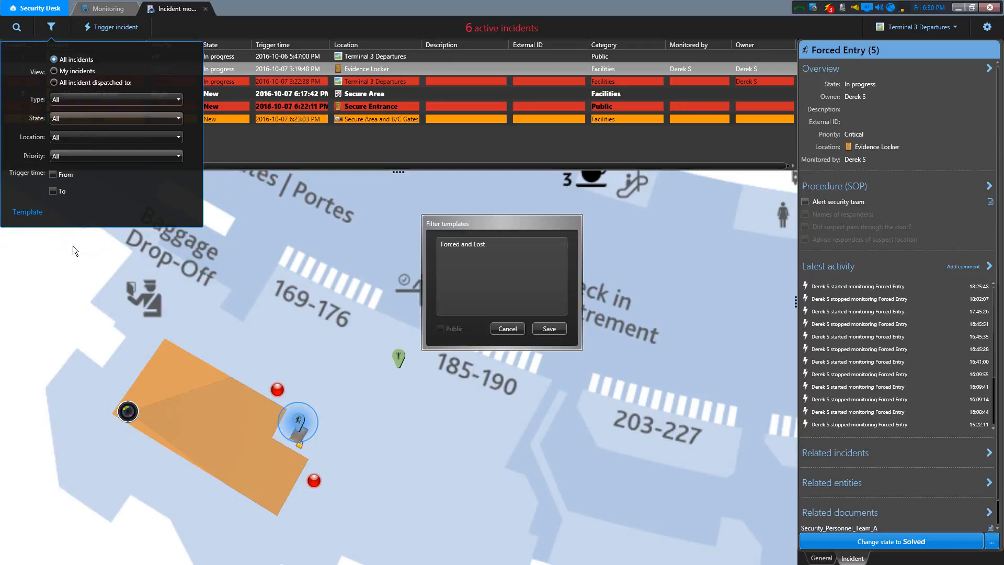
pyautogui.click(473, 244)
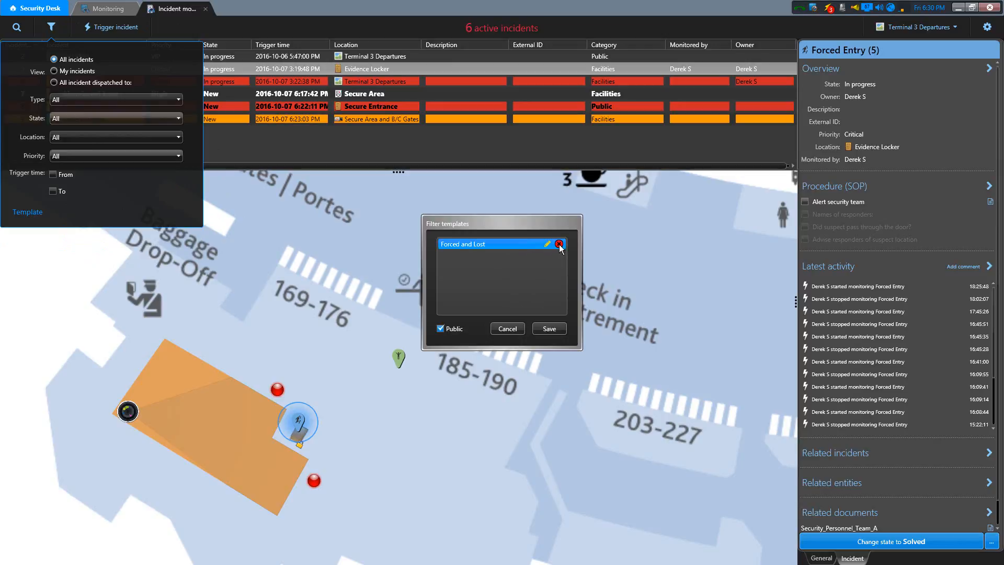
pyautogui.click(512, 328)
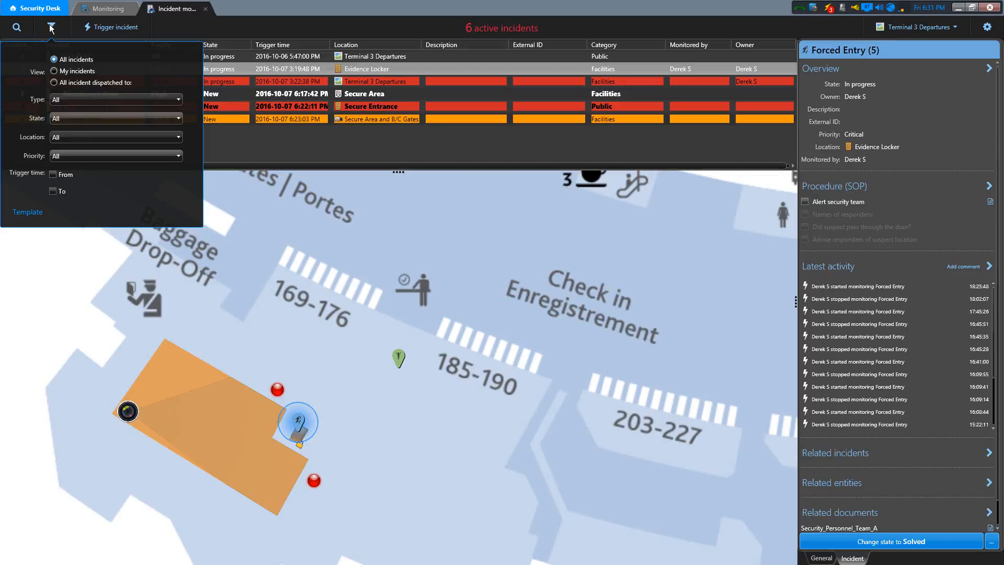
pyautogui.click(210, 22)
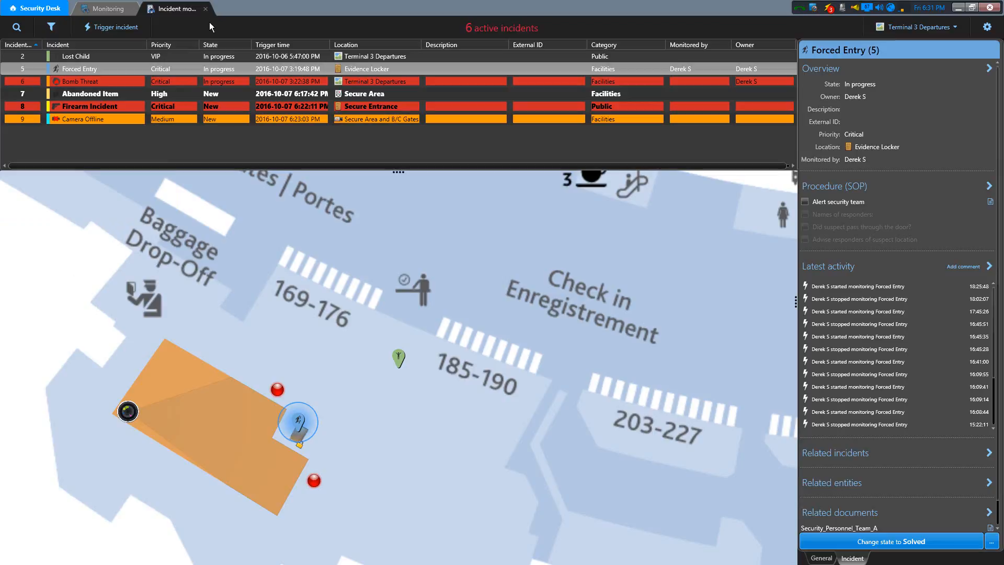
# - Filter the incident list by type Abandoned Item and state In progress, and apply the filter
pyautogui.click(52, 26)
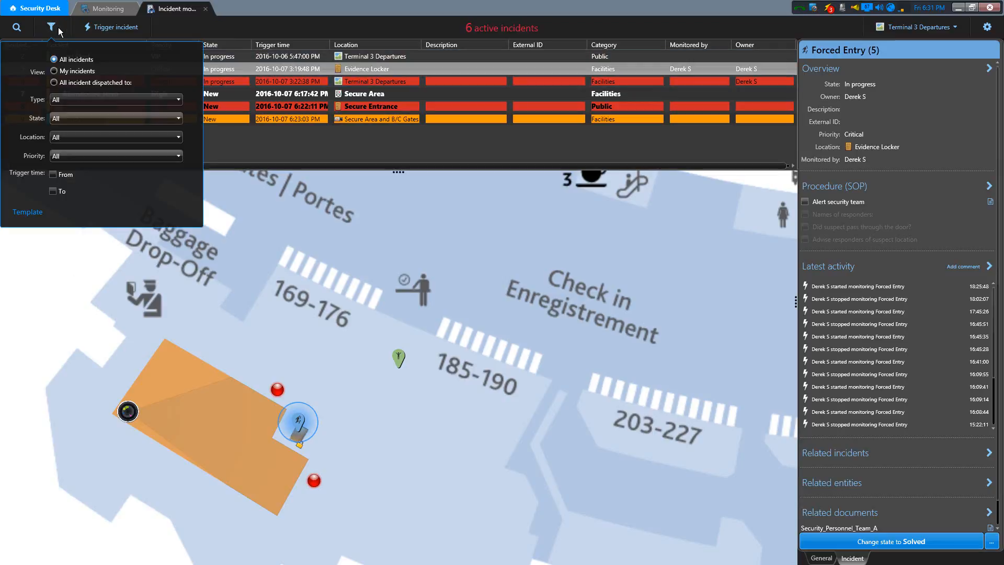
pyautogui.click(80, 98)
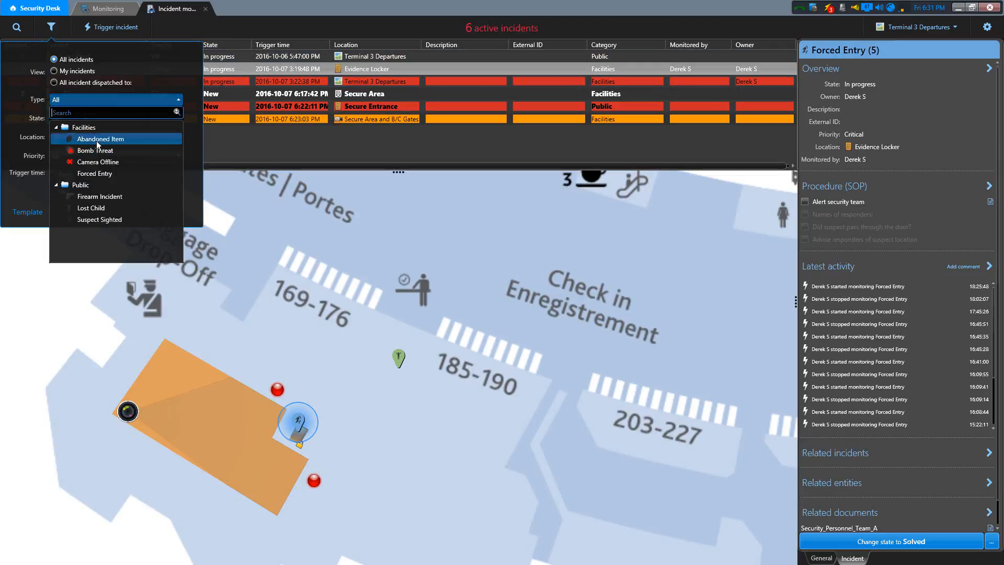
pyautogui.click(96, 141)
pyautogui.click(85, 120)
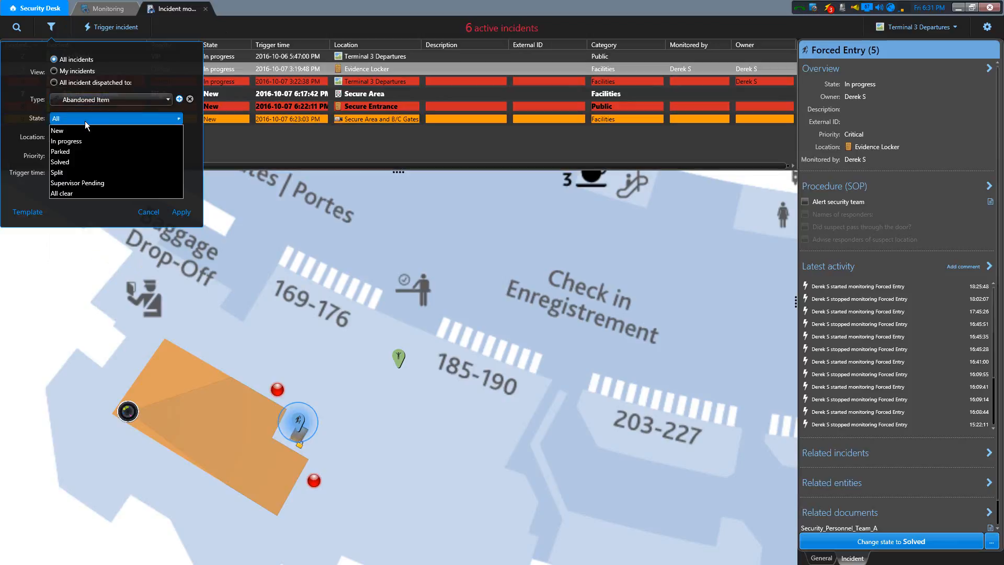
pyautogui.click(74, 142)
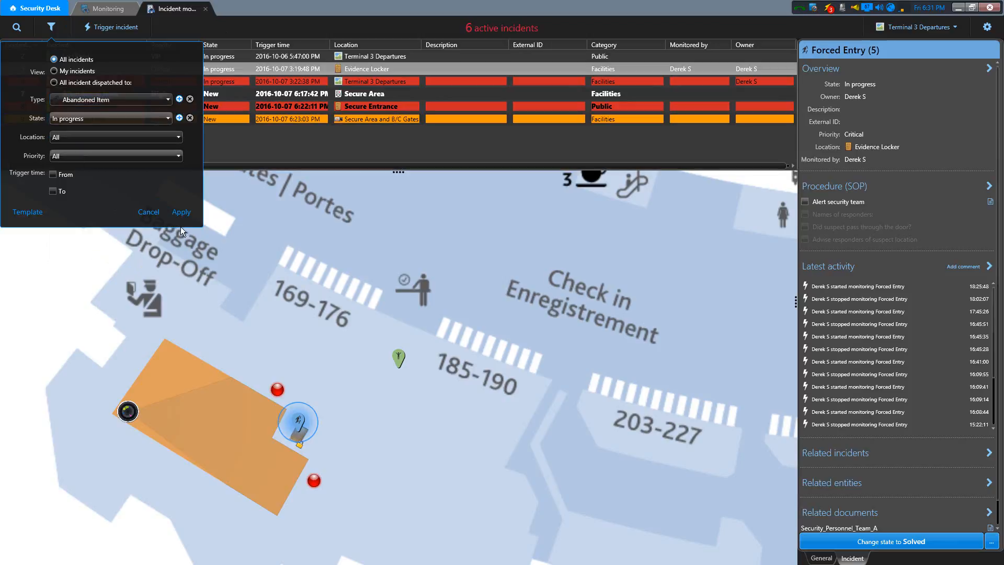
pyautogui.click(182, 212)
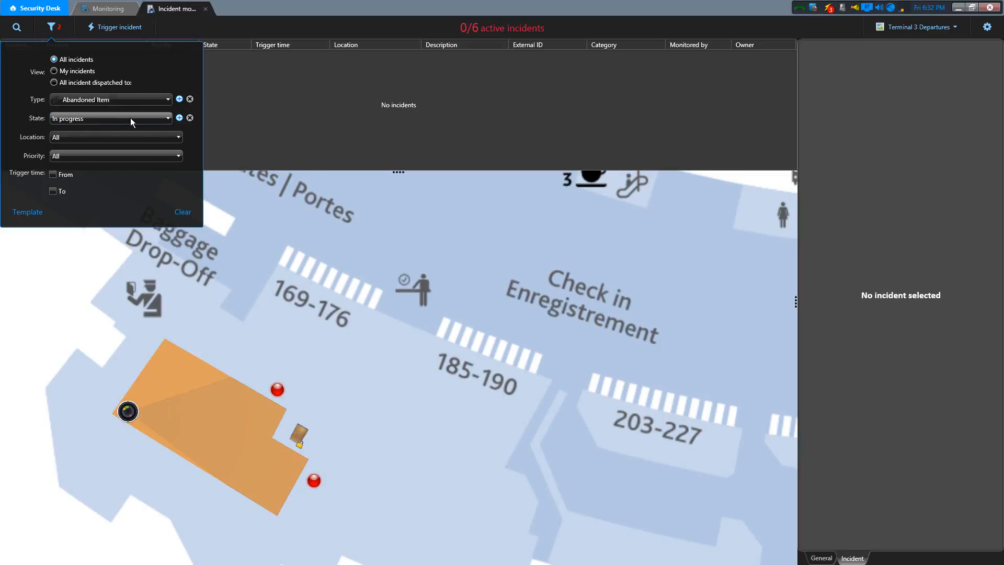
# - Add Abandoned Item Trigger as the filter's location and apply it, then clear the whole filter
pyautogui.click(79, 134)
pyautogui.click(98, 165)
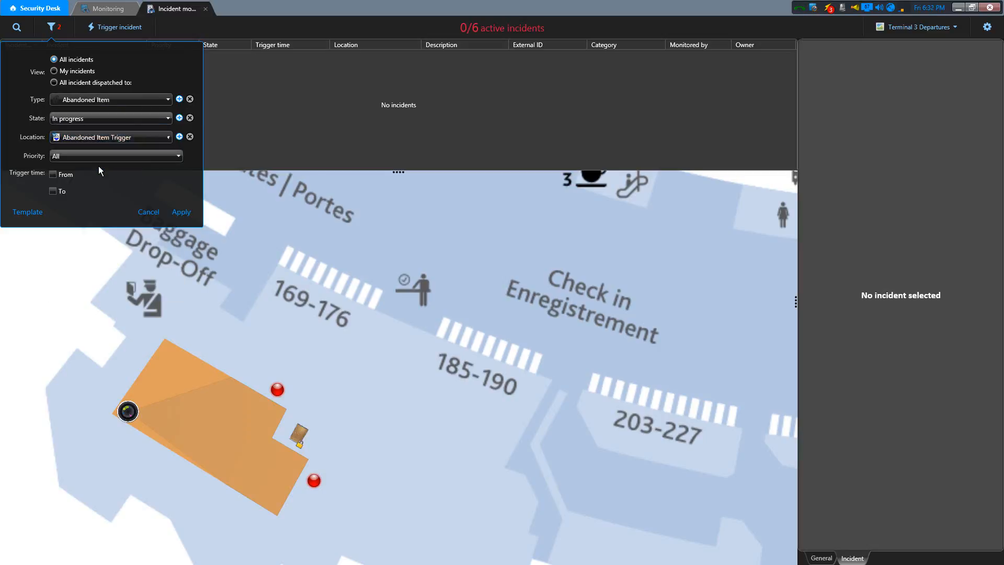
pyautogui.click(182, 212)
pyautogui.click(183, 213)
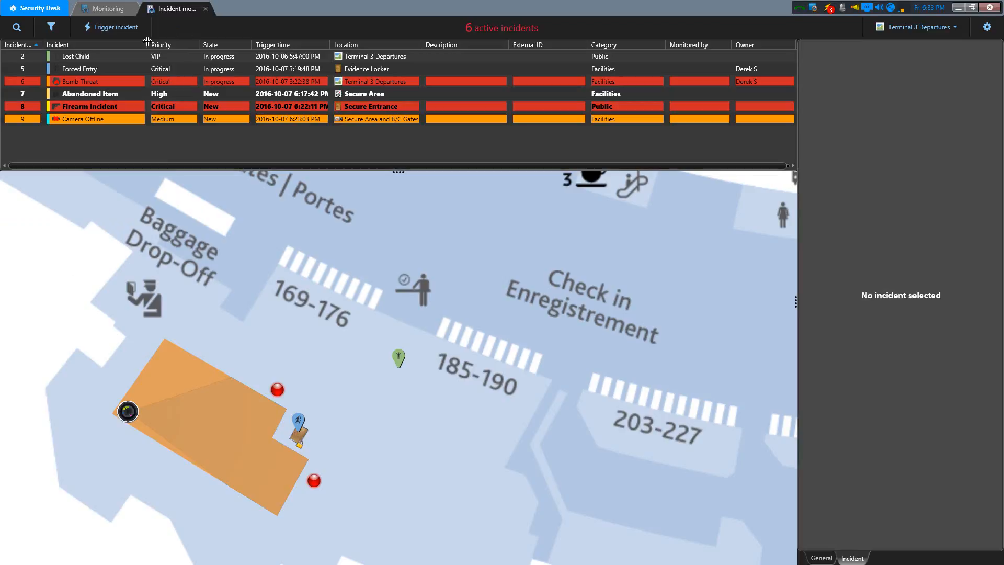
# - Edit the Firearm Incident in the incident list, set its priority to High, and save the change
pyautogui.click(122, 104)
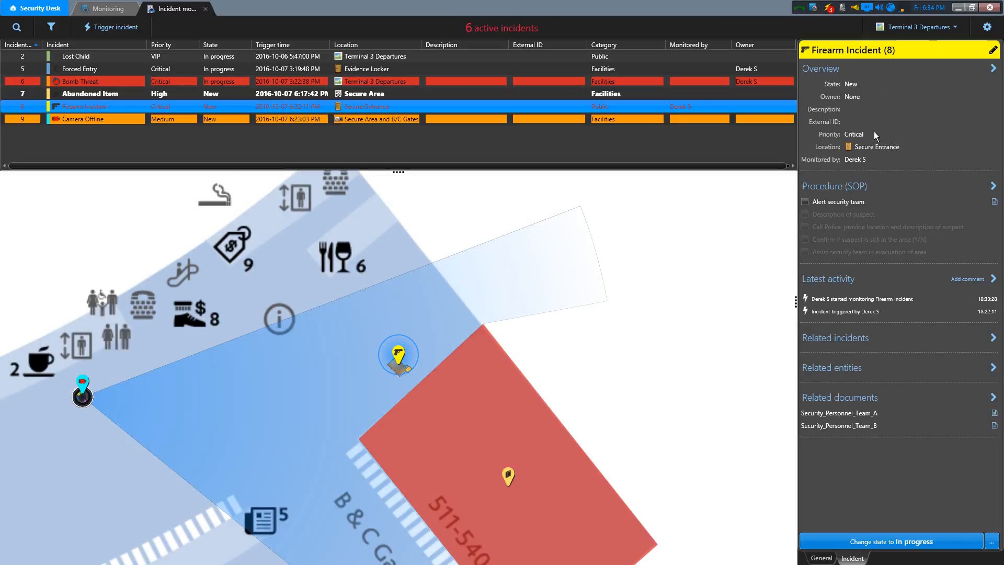
pyautogui.click(993, 51)
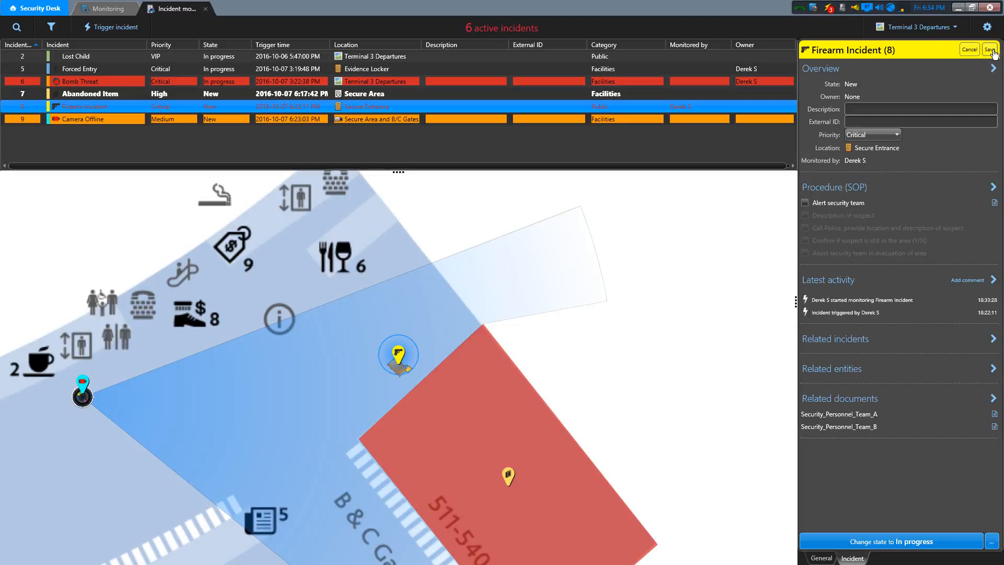
pyautogui.click(940, 108)
pyautogui.click(925, 120)
pyautogui.click(895, 135)
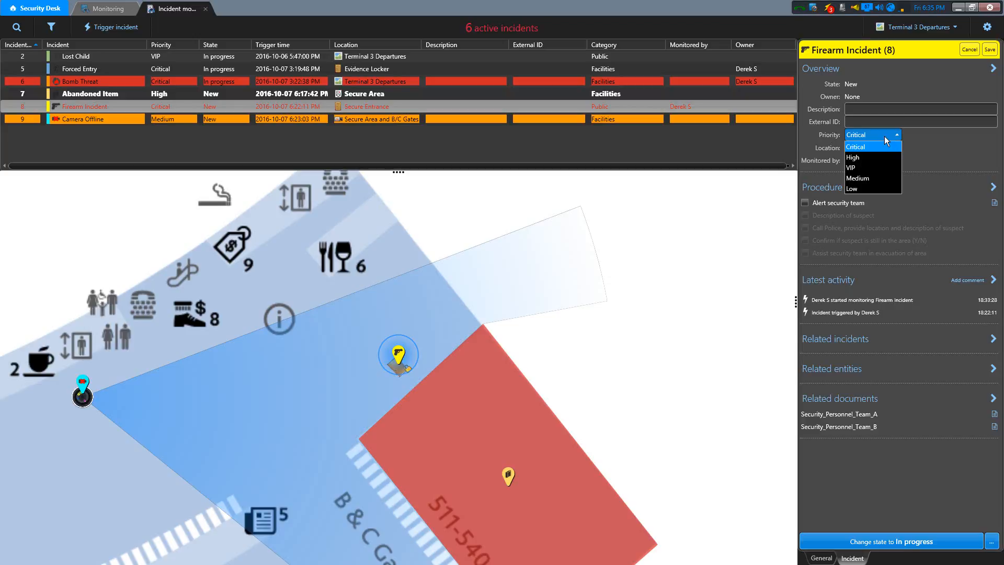
pyautogui.click(877, 158)
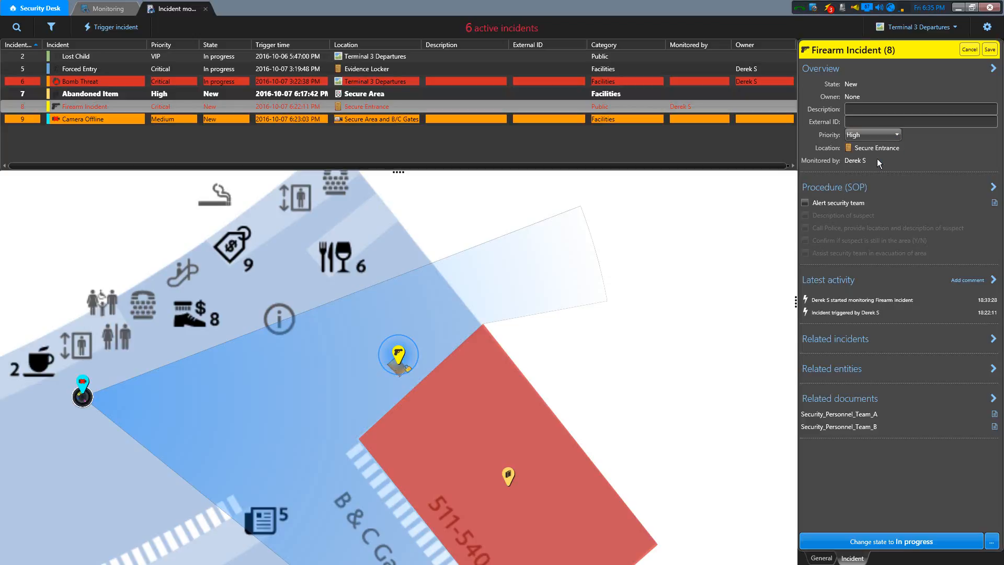
pyautogui.click(990, 50)
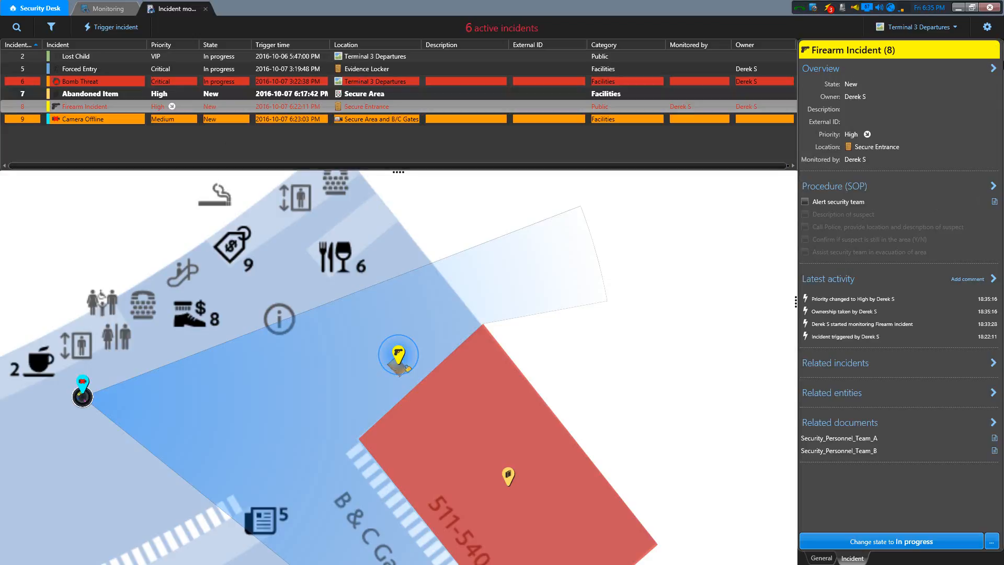
# - Open the detailed Overview section of the Firearm Incident
pyautogui.click(994, 69)
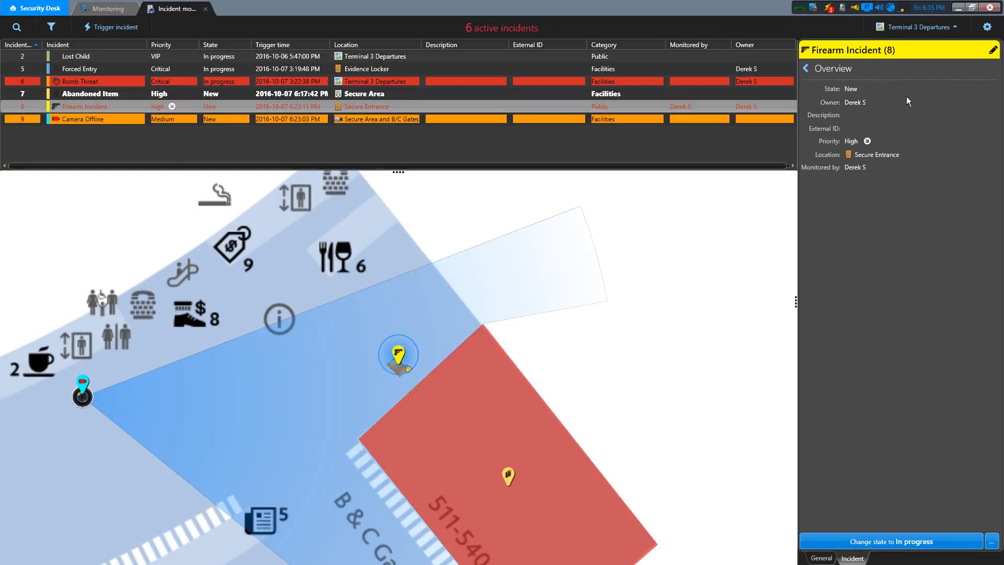
# - Review the detailed Overview and Procedure (SOP) sections of the Firearm Incident and return to the incident summary
pyautogui.click(805, 72)
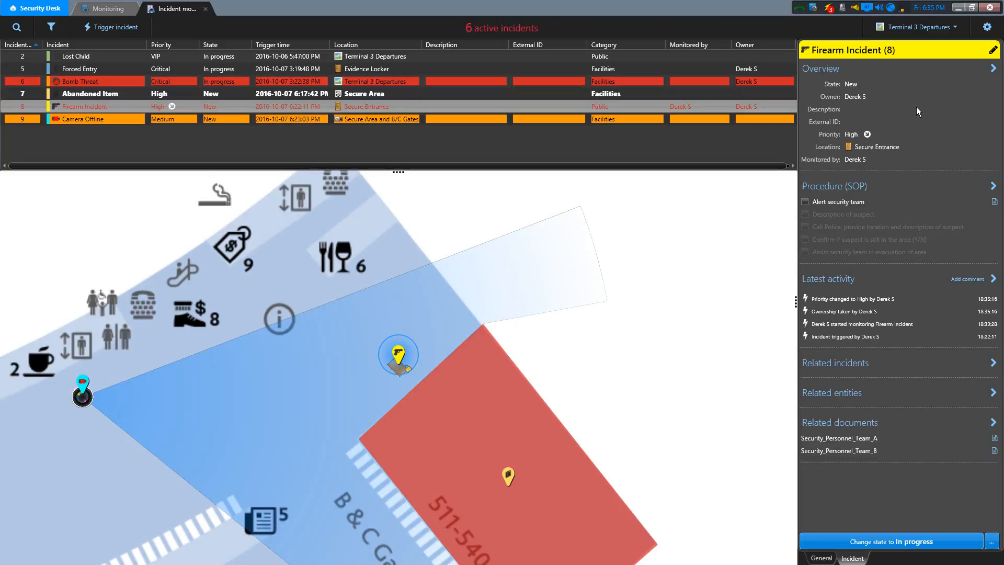
pyautogui.click(994, 68)
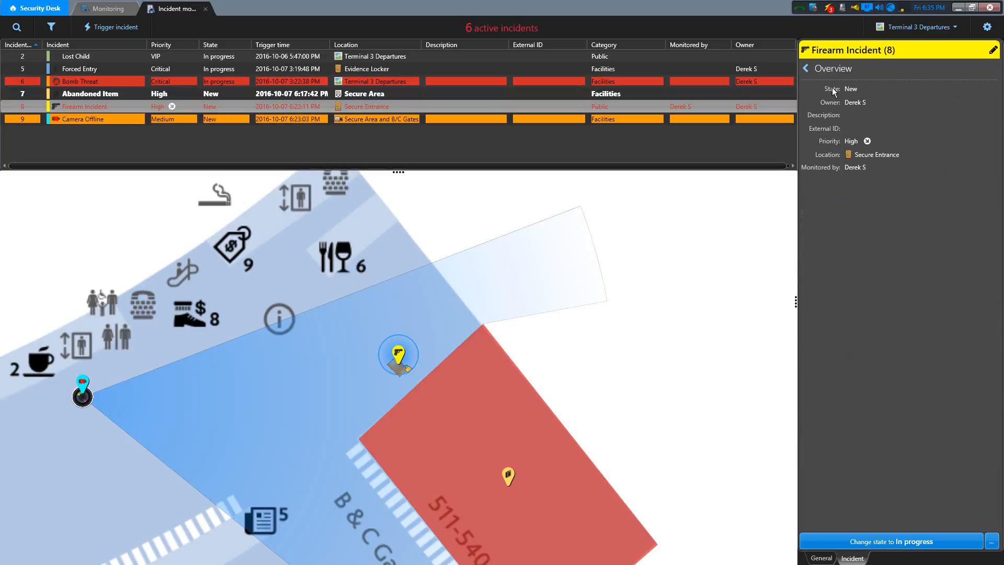
pyautogui.click(806, 70)
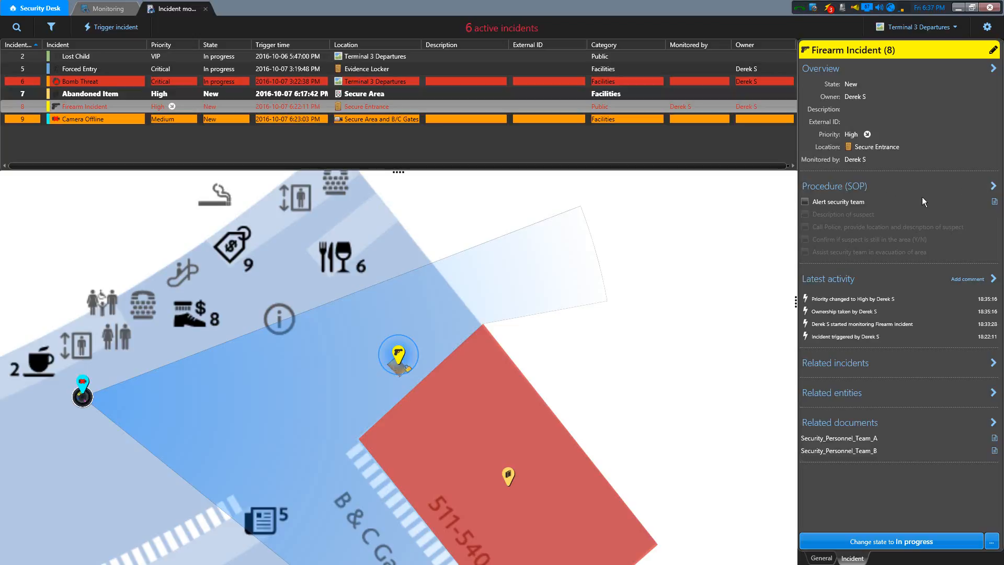
pyautogui.click(994, 186)
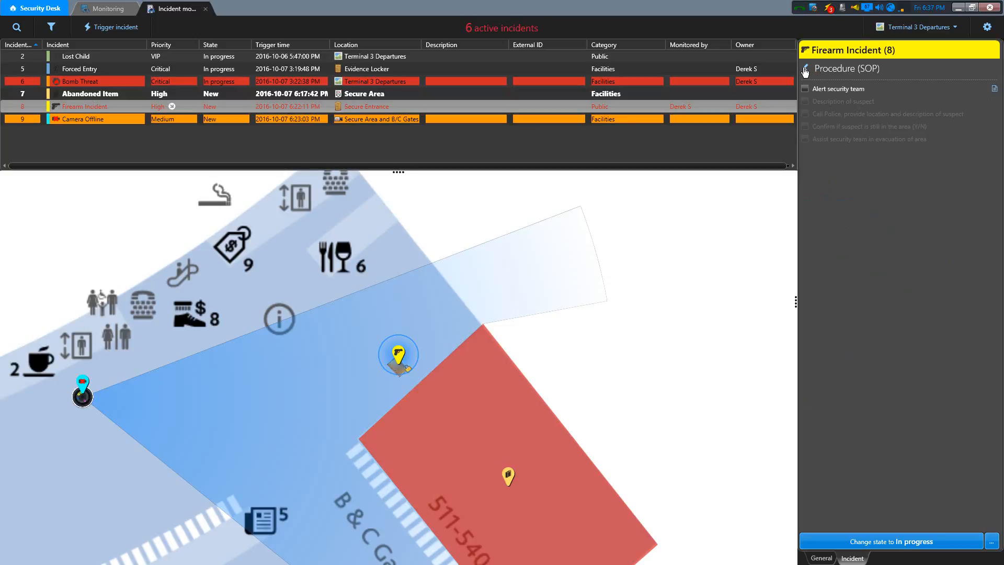
pyautogui.click(806, 69)
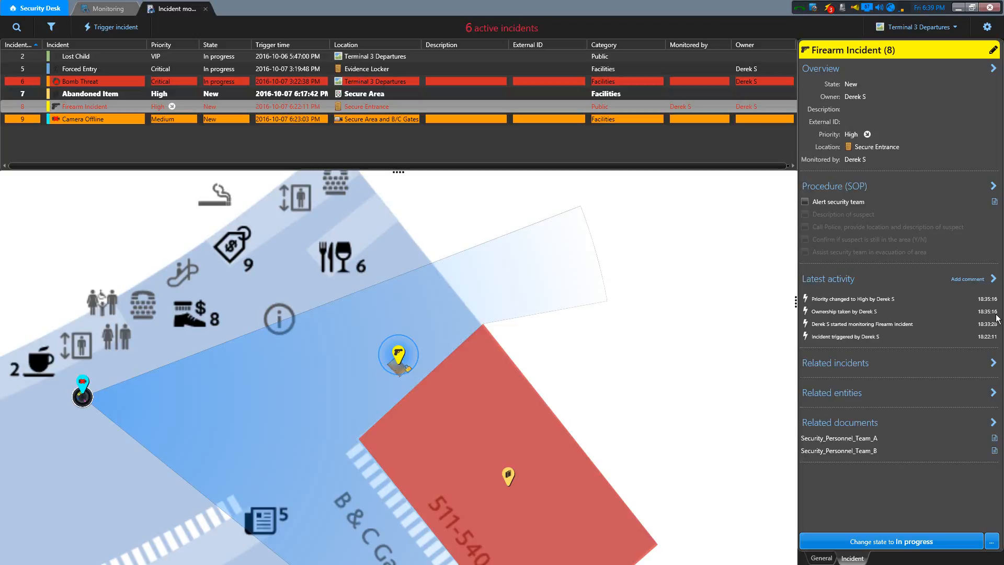
# - Add the comment "Entire team stepped out for coffee" to the Firearm Incident's latest activity
pyautogui.click(968, 280)
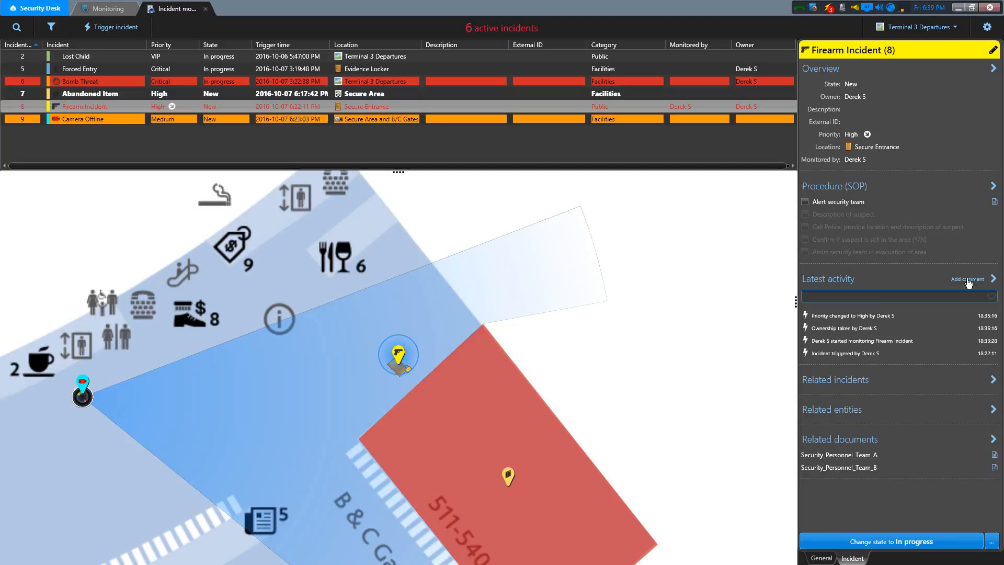
pyautogui.write('Entire team stepped out for coffee')
pyautogui.click(992, 298)
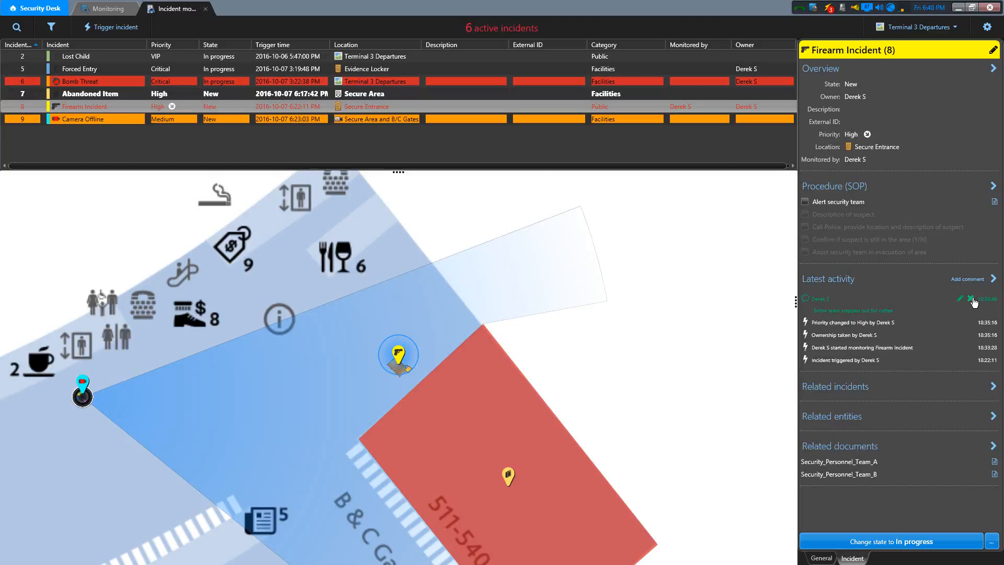
# - View the Firearm Incident's full Latest activity section, return to the summary, and open its Related incidents section
pyautogui.click(994, 280)
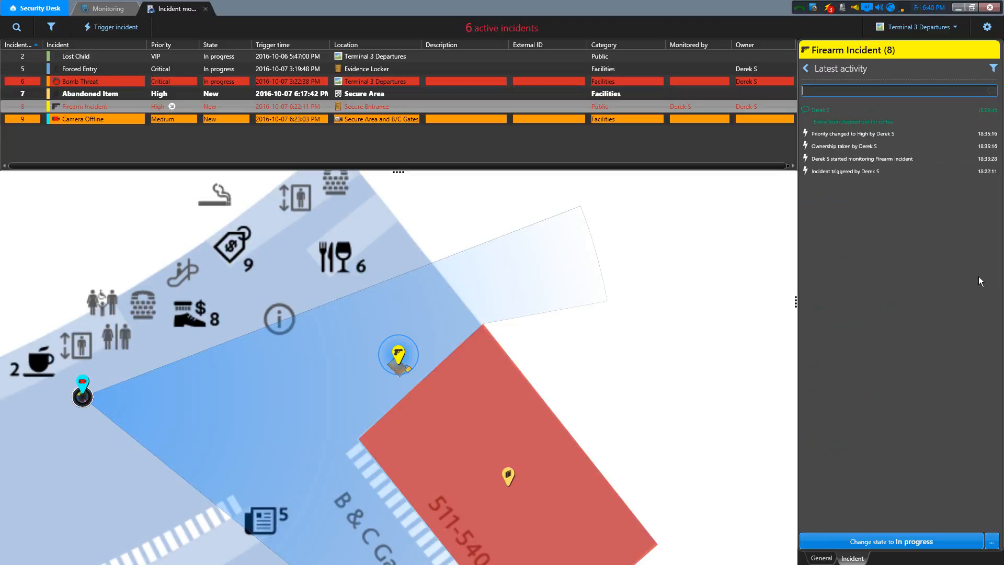
pyautogui.click(806, 71)
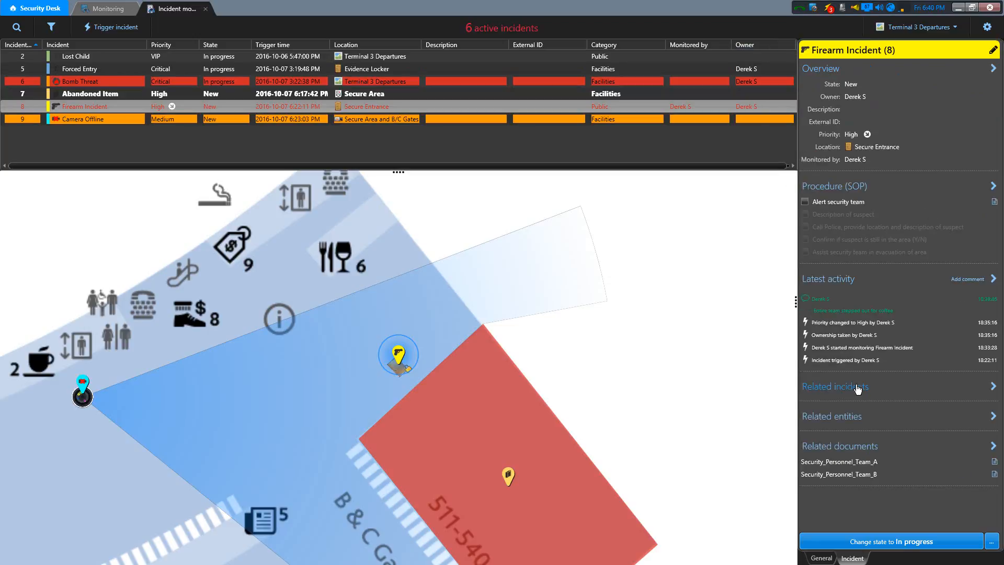
pyautogui.click(993, 388)
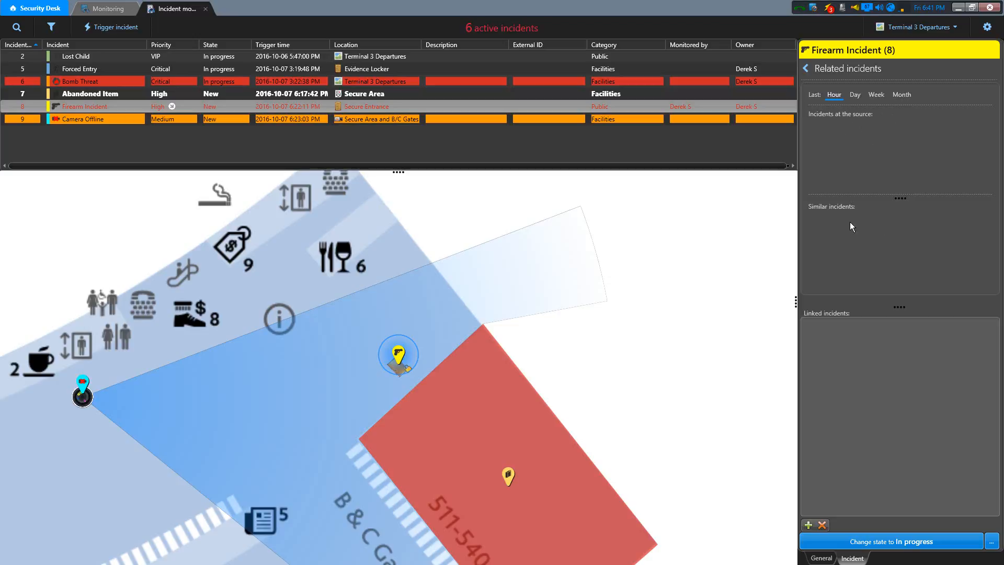
# - Check the Firearm Incident's related incidents for the last day and return to the incident summary
pyautogui.click(856, 98)
pyautogui.click(807, 69)
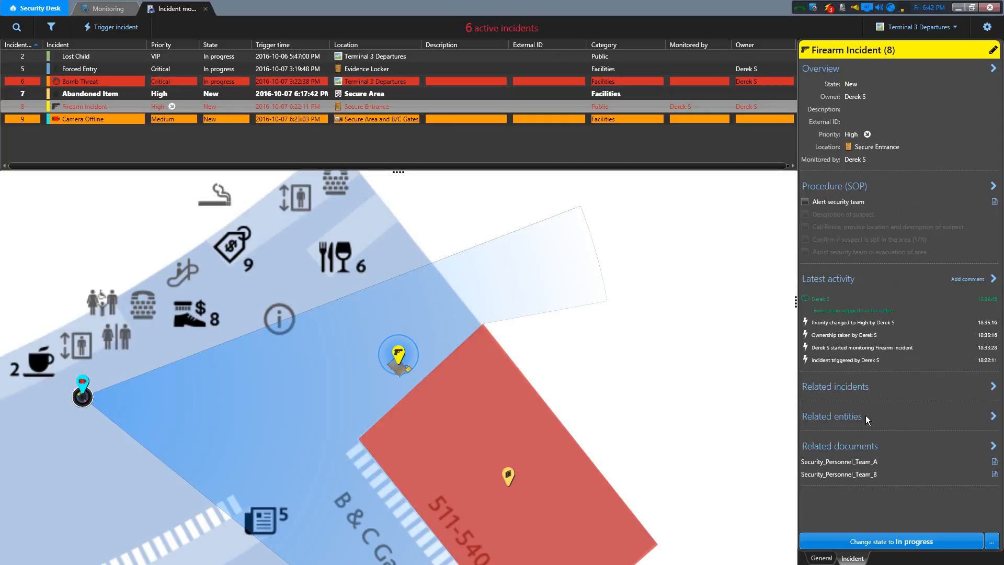
# - Attach the Secure Area and B/C Gates camera to the Firearm Incident's related entities and return to the incident summary
pyautogui.click(991, 421)
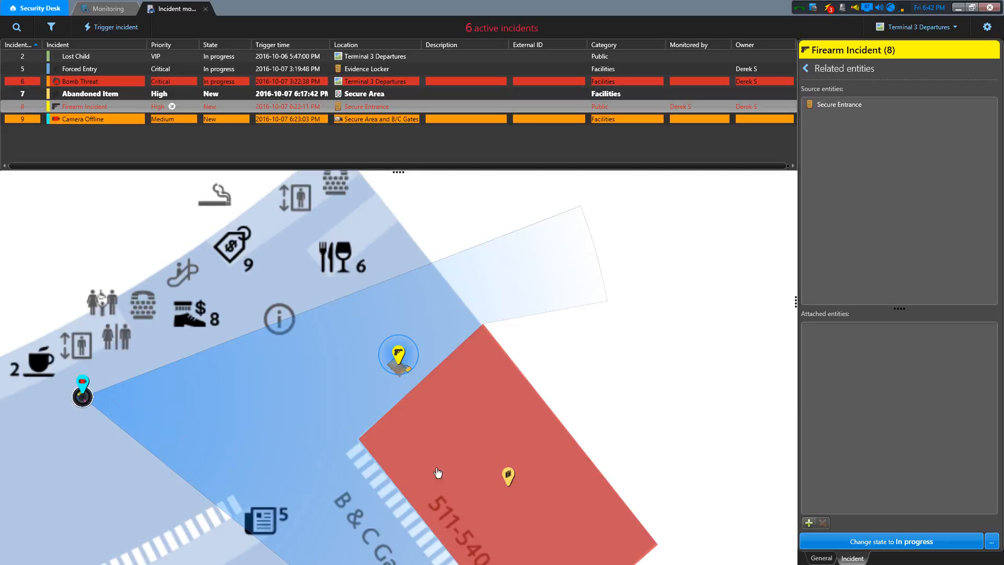
pyautogui.click(809, 523)
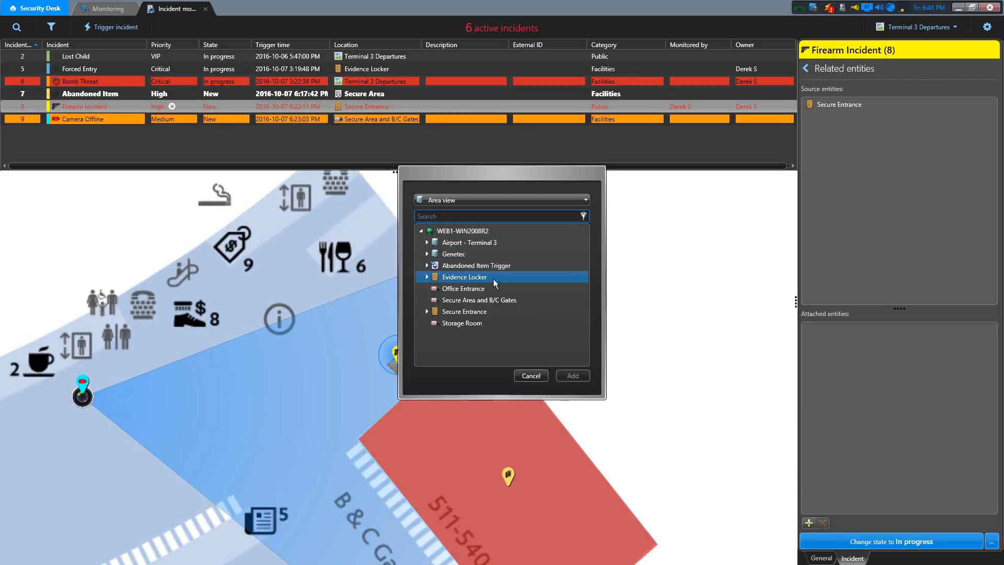
pyautogui.click(493, 300)
pyautogui.click(563, 375)
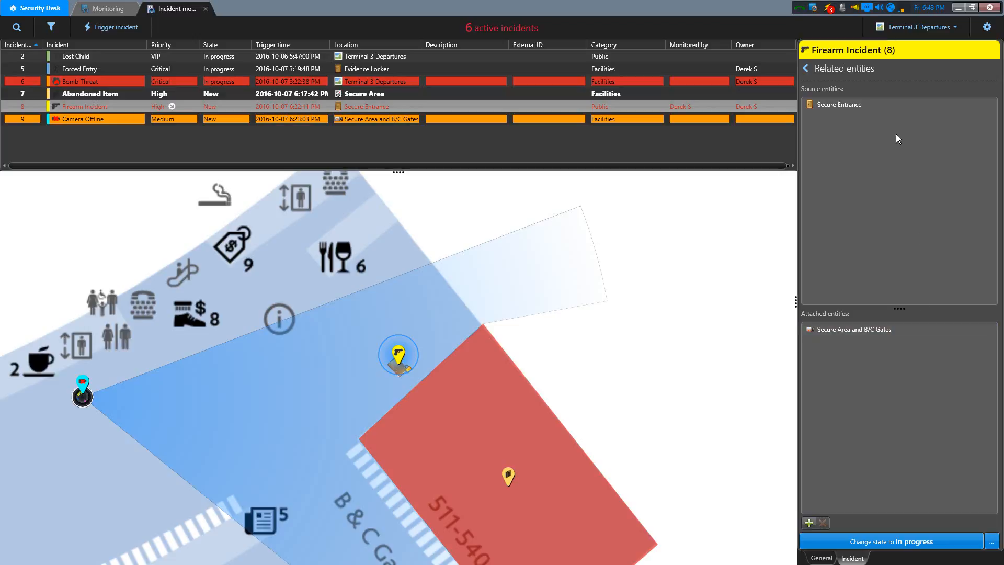
pyautogui.click(819, 71)
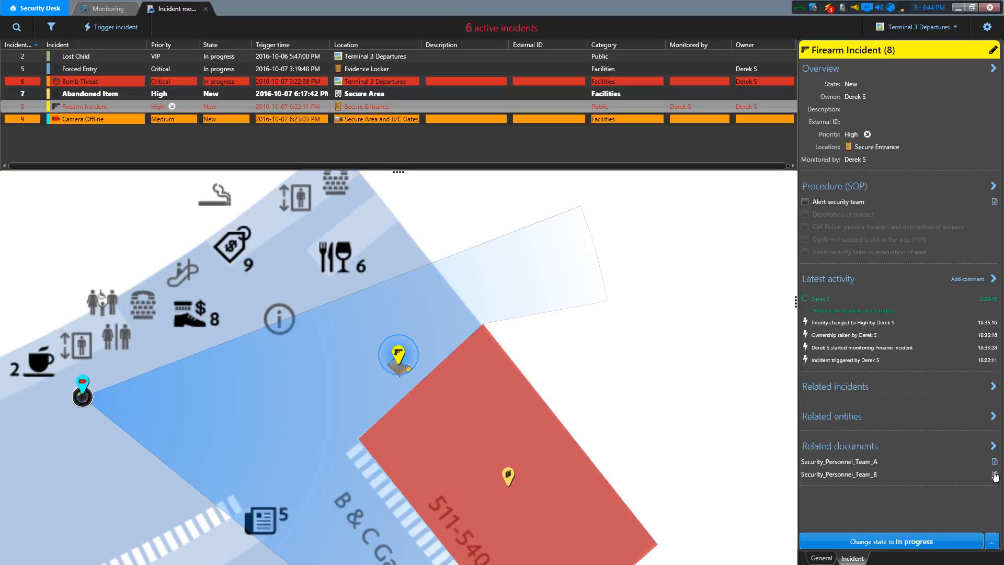
# - Change the Firearm Incident's state to In progress and from there to Supervisor Pending
pyautogui.click(955, 548)
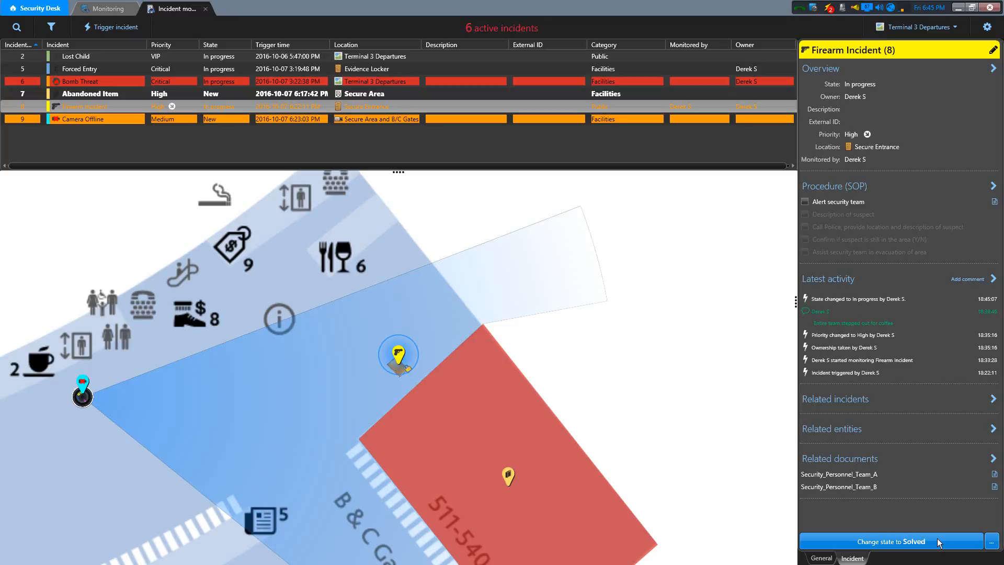
pyautogui.click(993, 544)
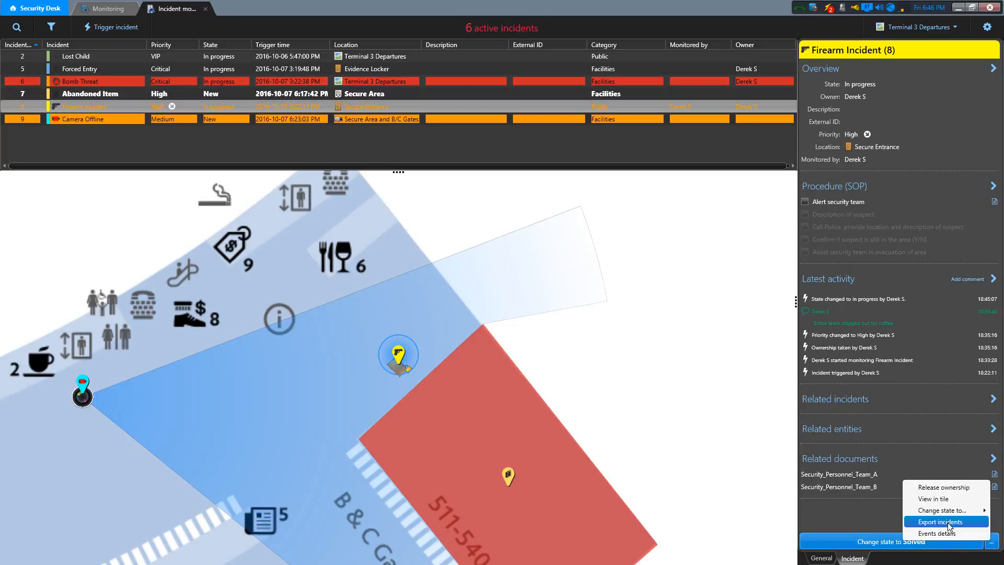
pyautogui.moveTo(947, 515)
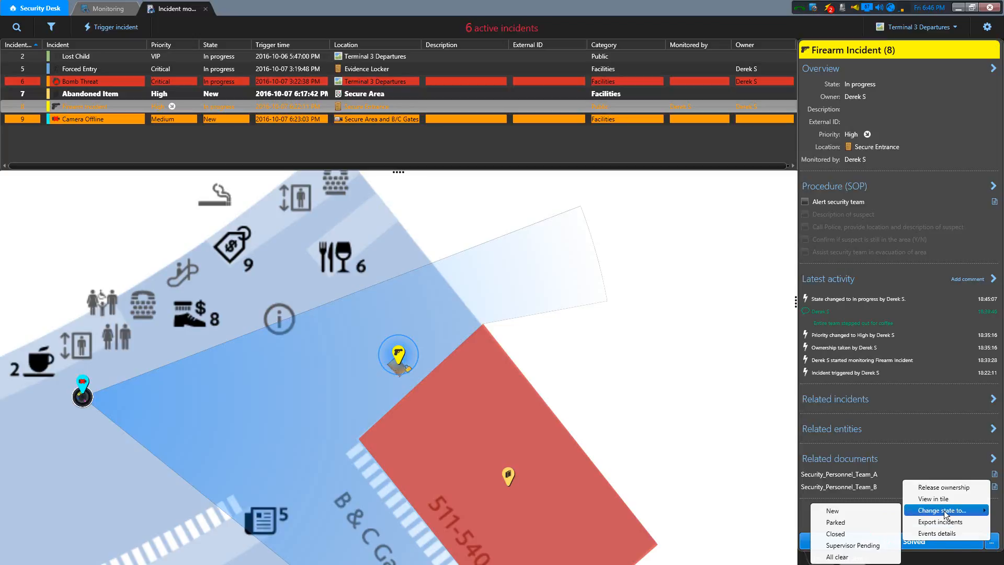
pyautogui.click(855, 546)
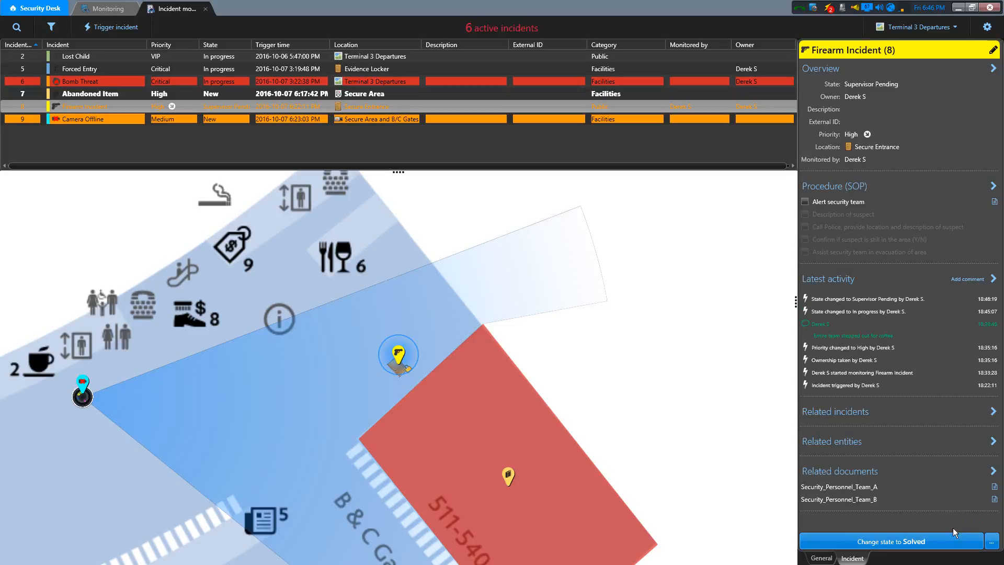
# - Review the actions available for the Firearm Incident from its details, its map marker and its row in the incident list
pyautogui.click(992, 542)
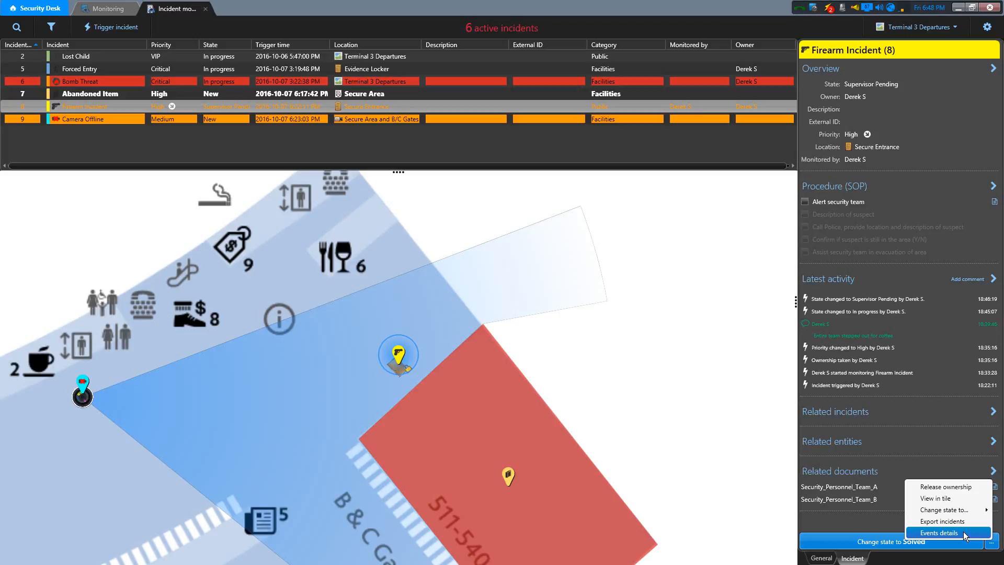
pyautogui.click(993, 544)
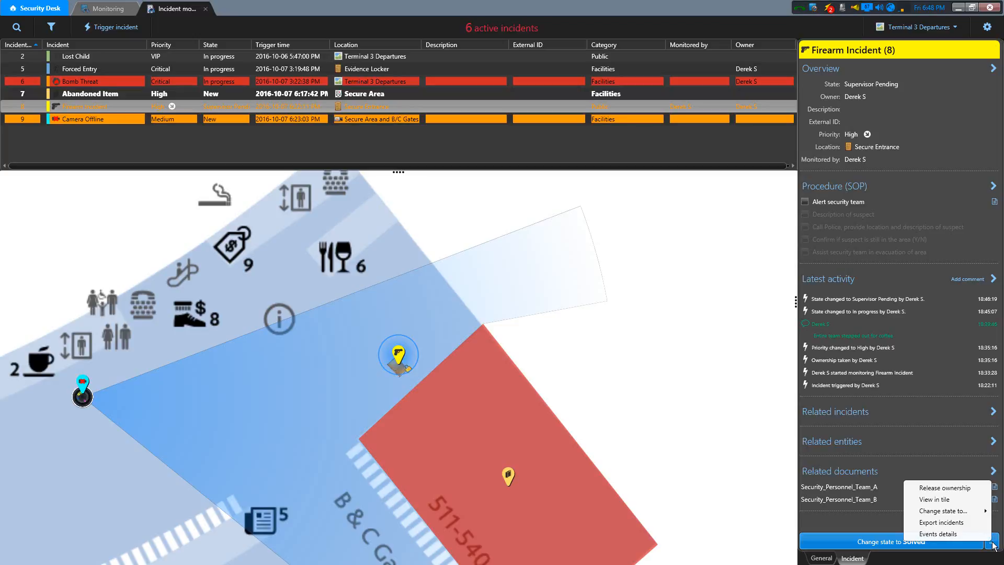
pyautogui.rightClick(399, 356)
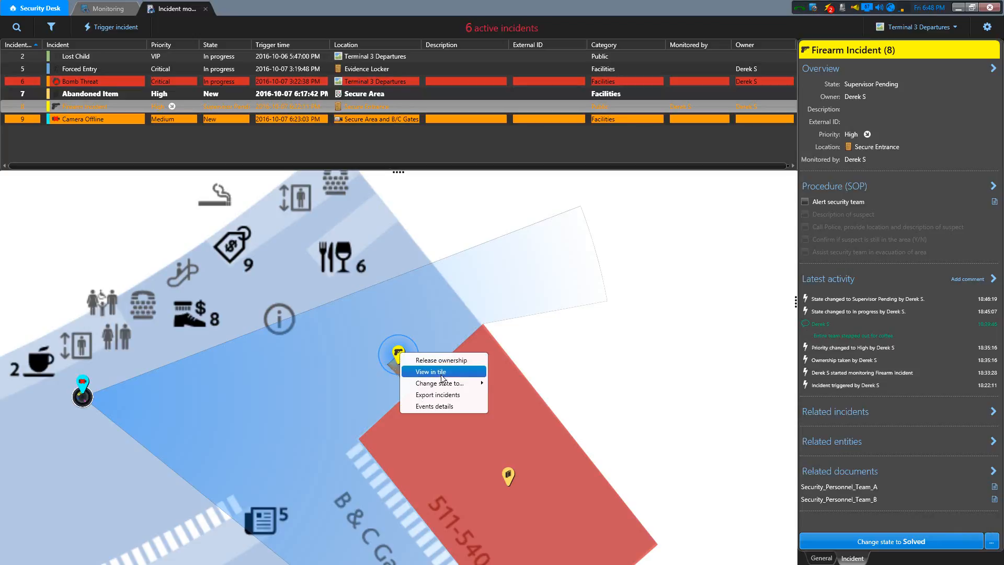
pyautogui.click(431, 407)
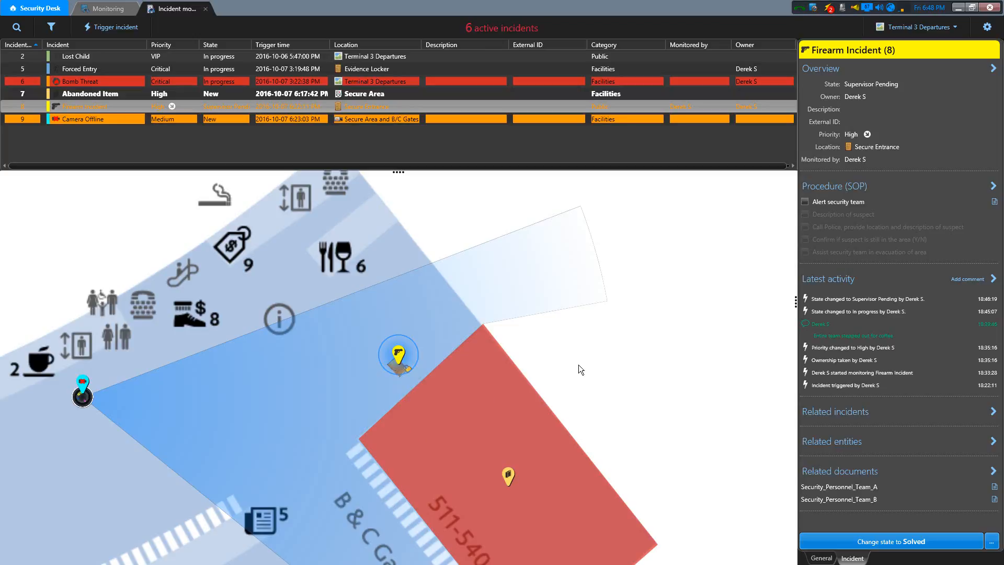
pyautogui.rightClick(405, 108)
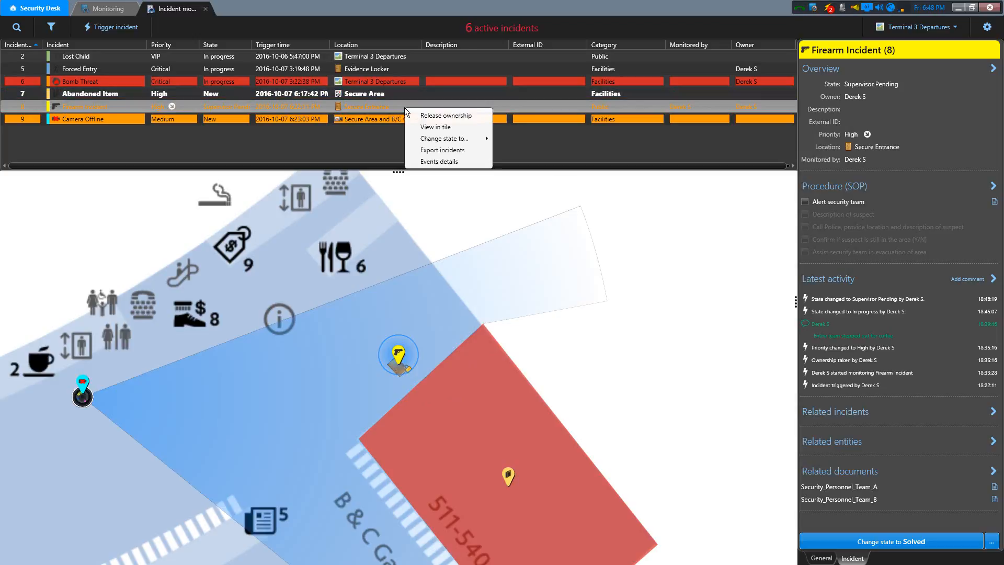
pyautogui.click(438, 114)
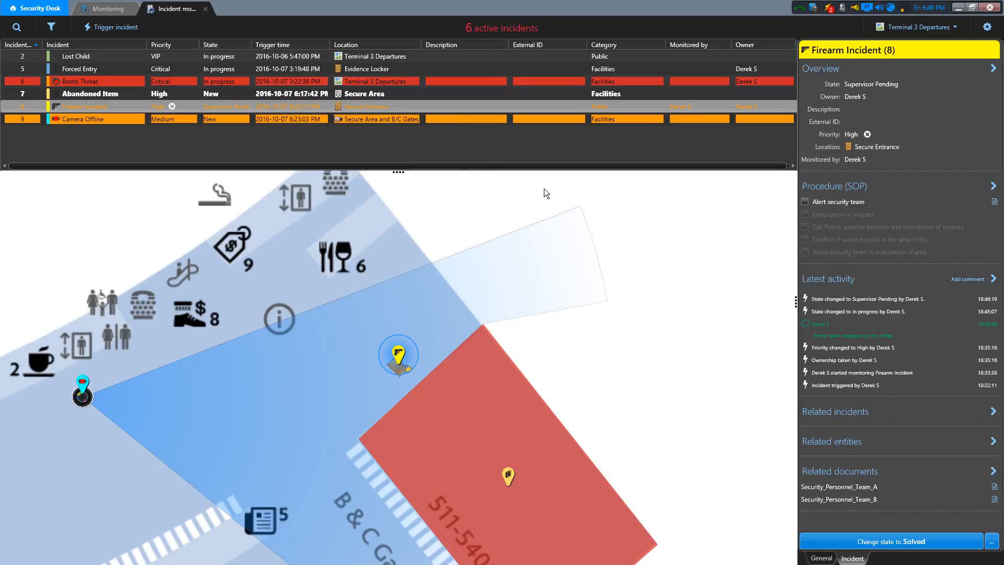
# - View the door controls for the Firearm Incident, and the live video and camera controls of Secure Area and B/C Gates
pyautogui.click(821, 558)
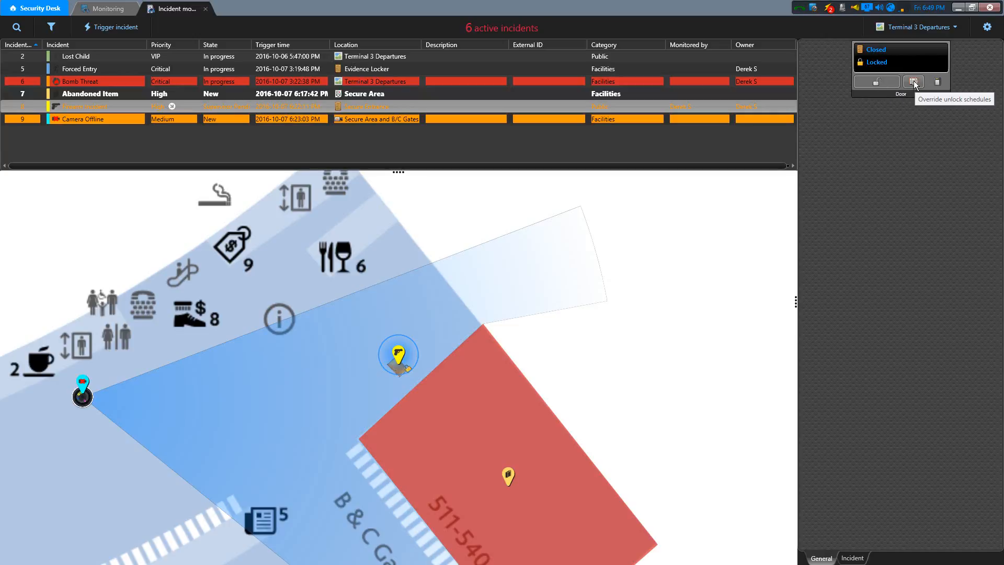
pyautogui.click(82, 397)
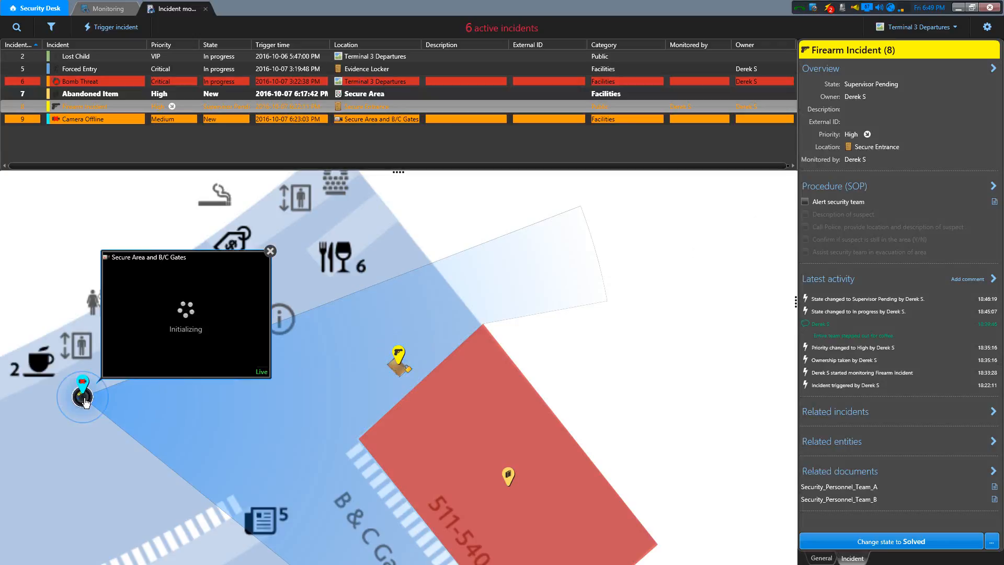
pyautogui.click(822, 558)
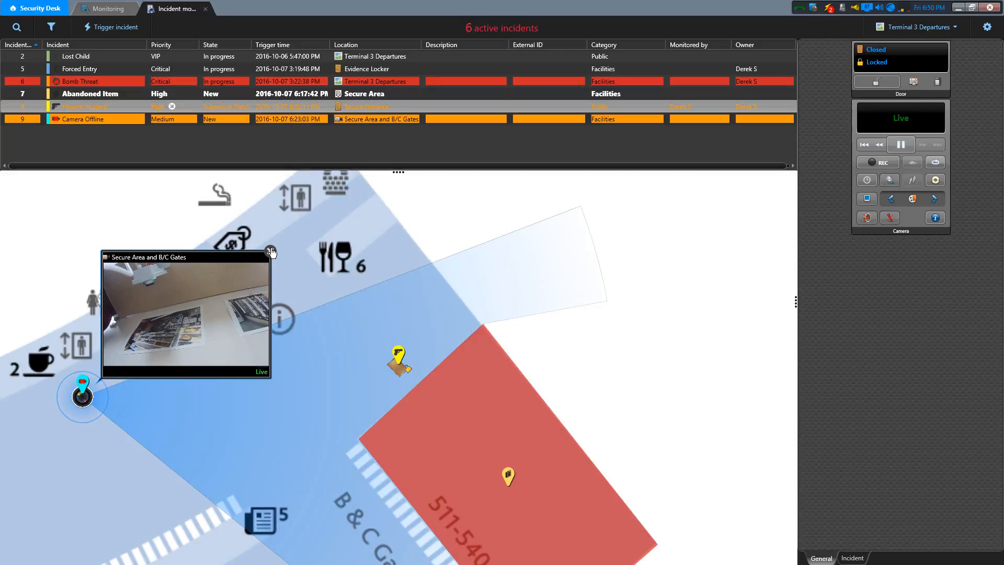
# - Show the Firearm Incident's video and playback controls from its map marker, and close the video popup
pyautogui.click(399, 354)
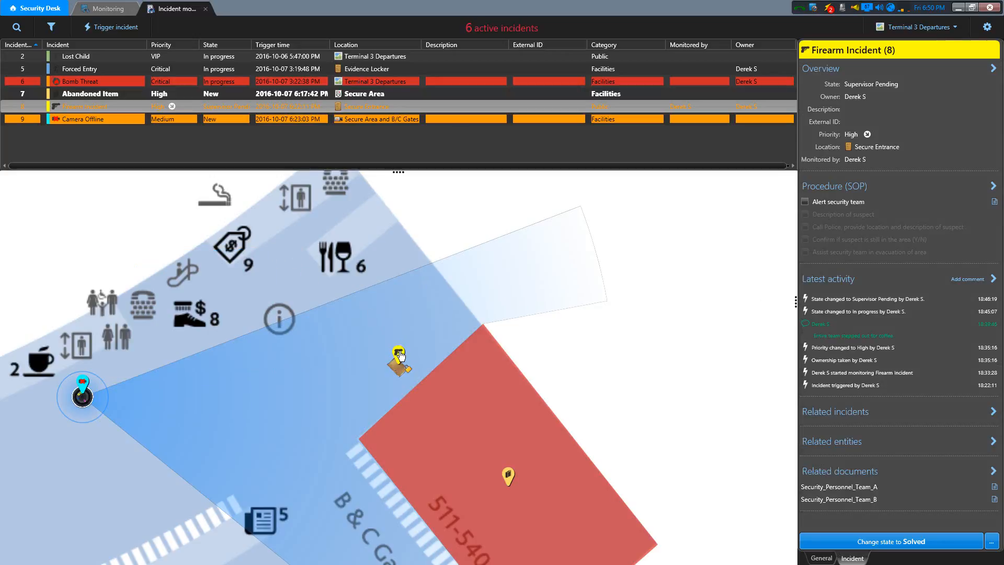
pyautogui.click(399, 354)
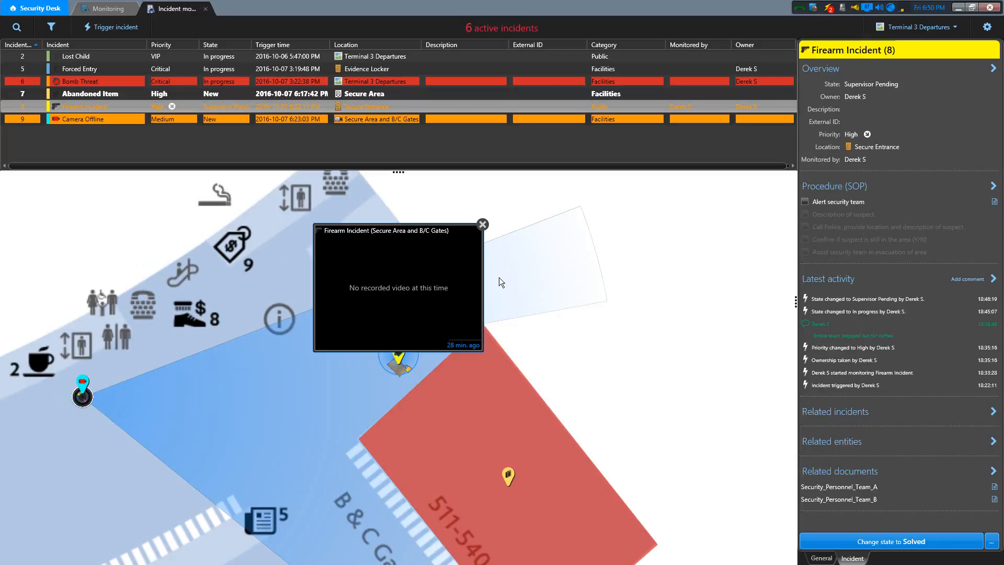
pyautogui.moveTo(480, 293)
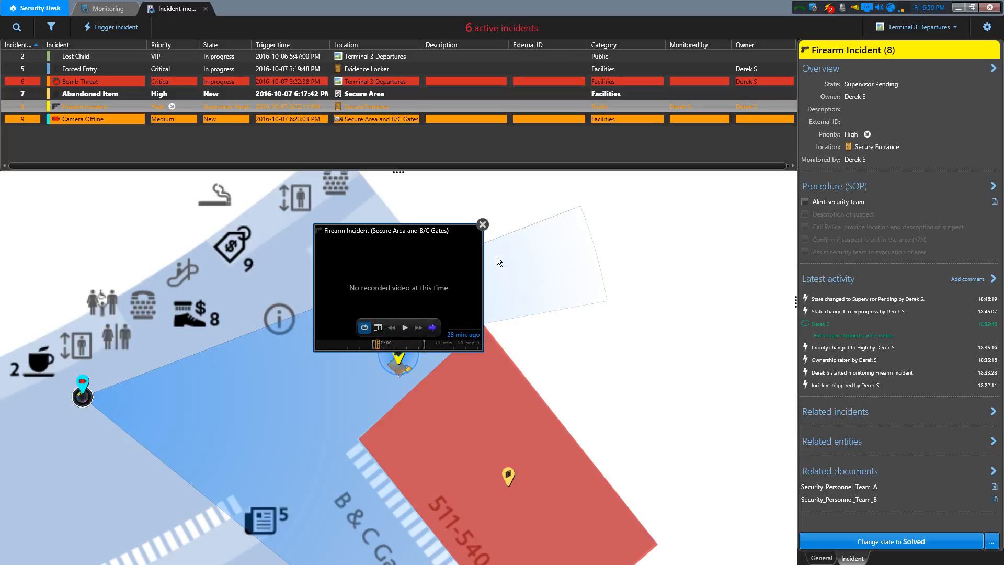
pyautogui.click(481, 226)
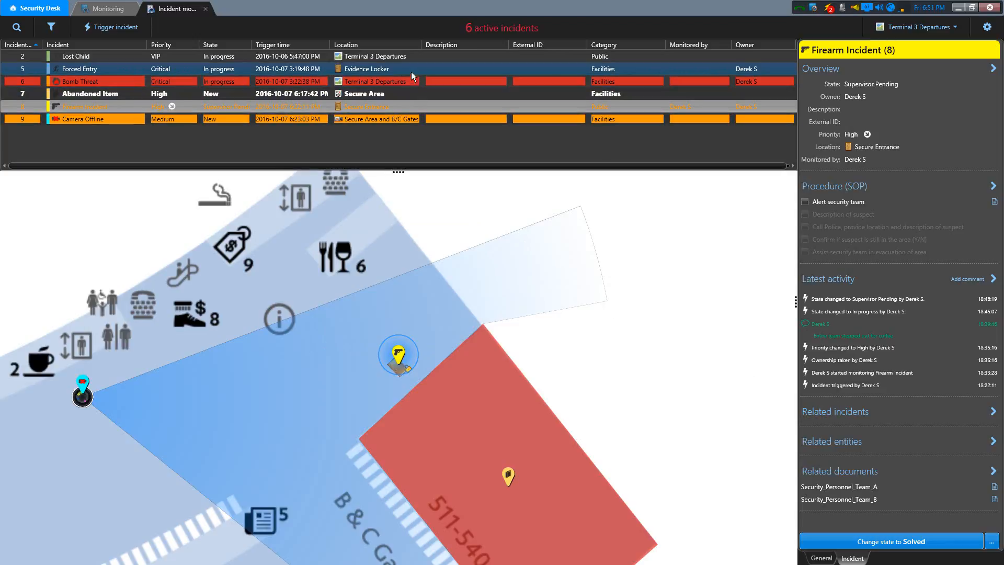
# - Select the Lost Child and Abandoned Item incidents together and review the actions available for both, without applying any
pyautogui.click(386, 57)
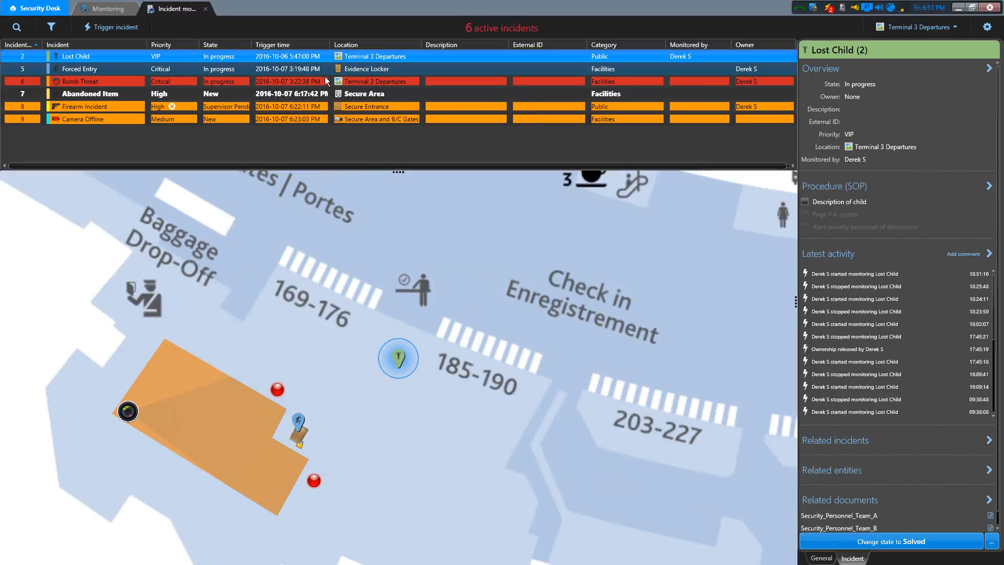
pyautogui.keyDown('ctrl'); pyautogui.click(377, 93); pyautogui.keyUp('ctrl')
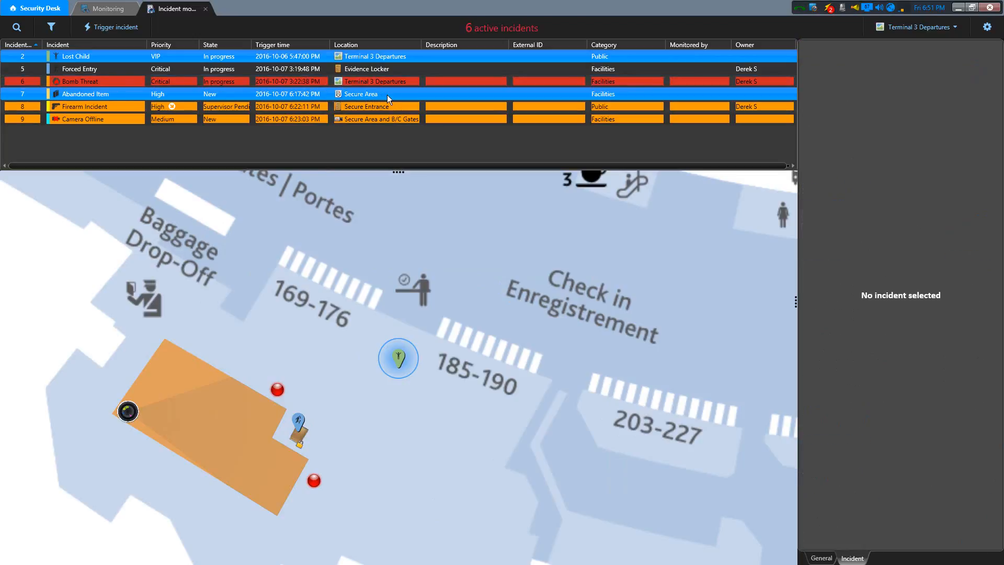
pyautogui.rightClick(407, 55)
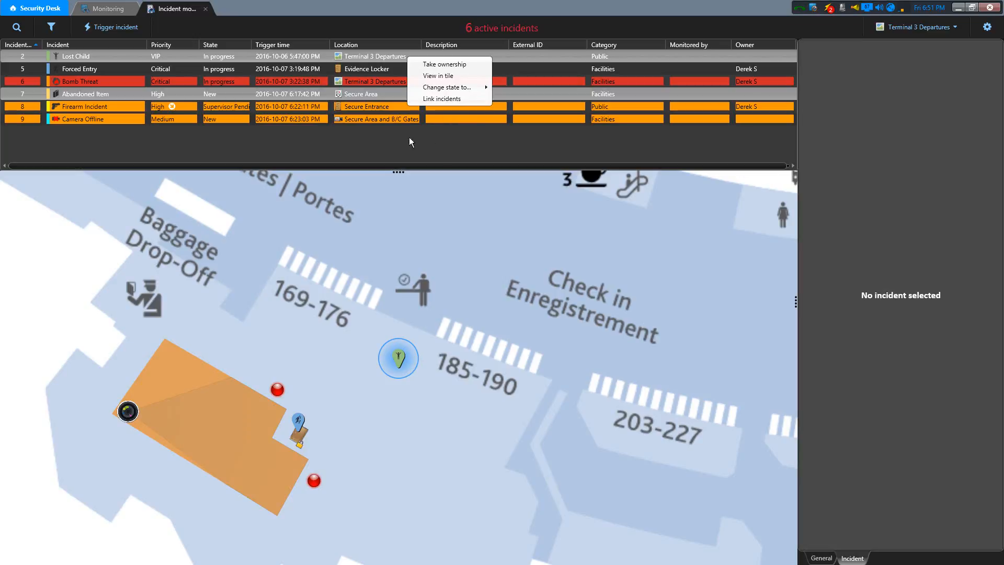
pyautogui.click(386, 145)
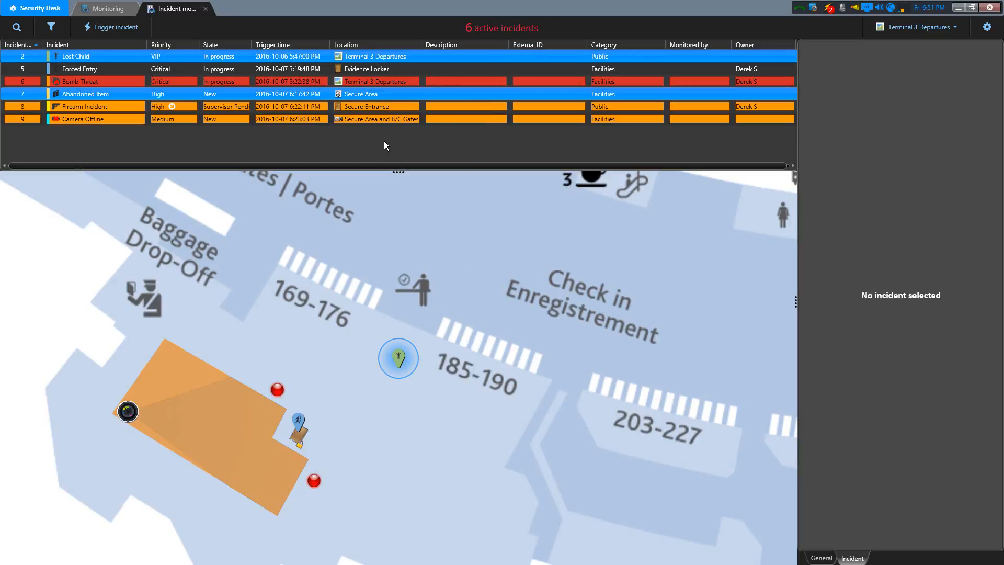
# - Select the Firearm Incident in the incident list and open it from its map marker in a separate tile monitoring task
pyautogui.click(136, 101)
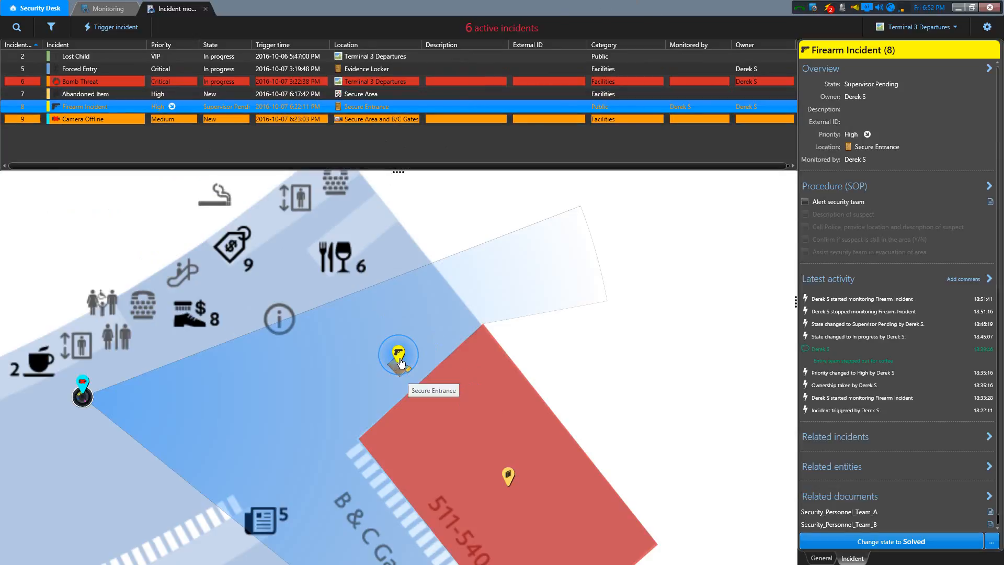
pyautogui.moveTo(399, 355)
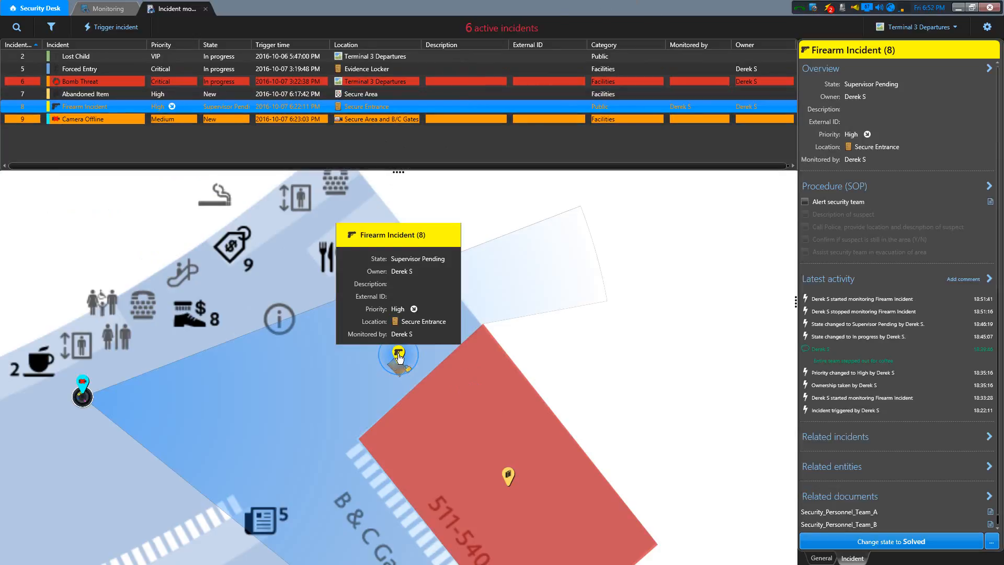
pyautogui.click(399, 355)
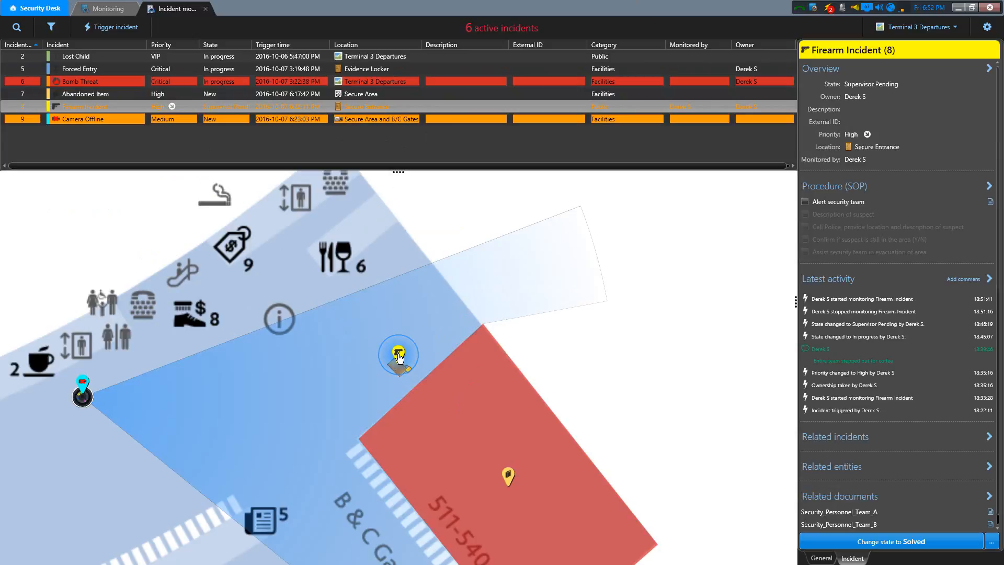
pyautogui.doubleClick(399, 357)
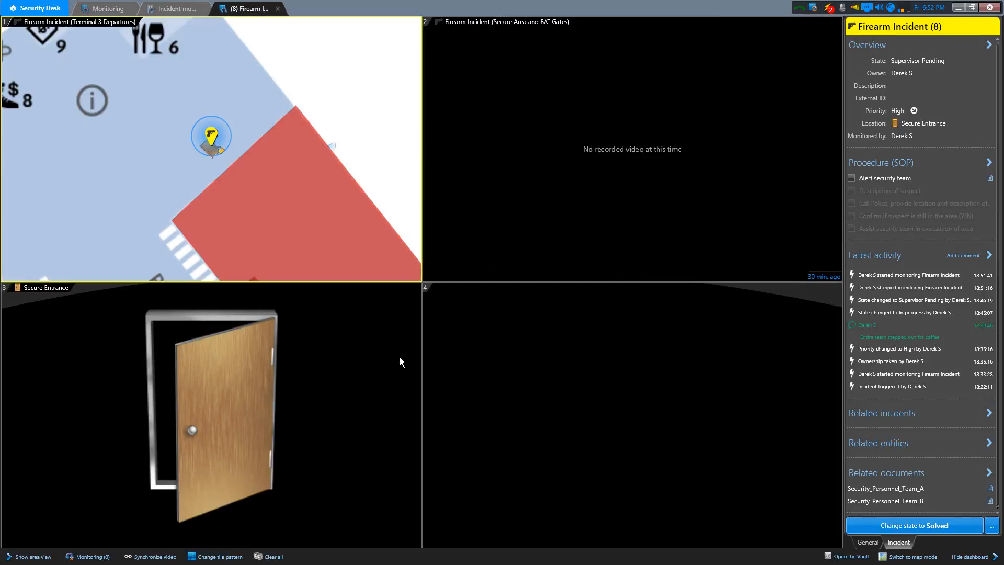
# - Compare the Firearm Incident's tile view with the incident monitoring task, and examine the playback controls in its video tile
pyautogui.moveTo(611, 222)
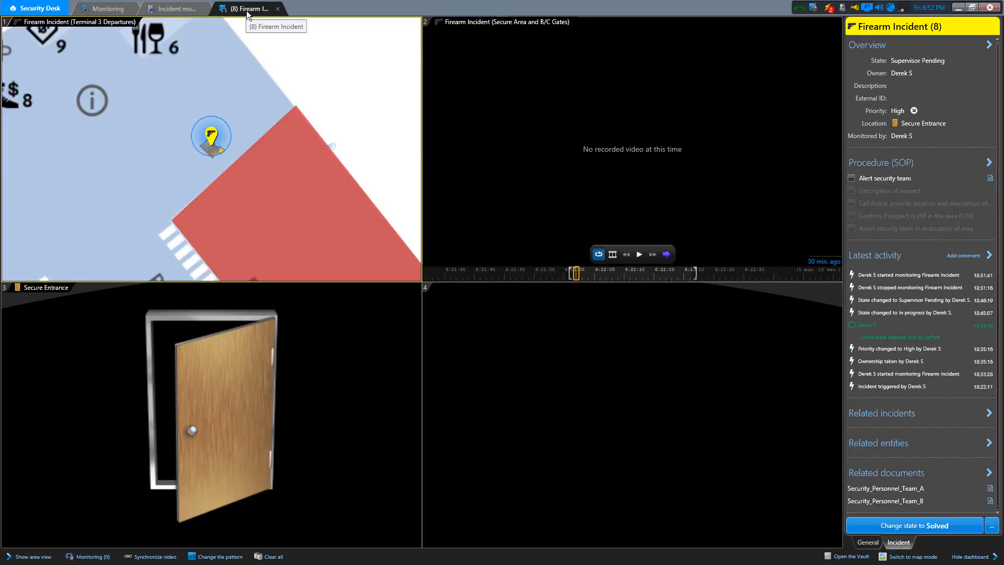
pyautogui.click(178, 11)
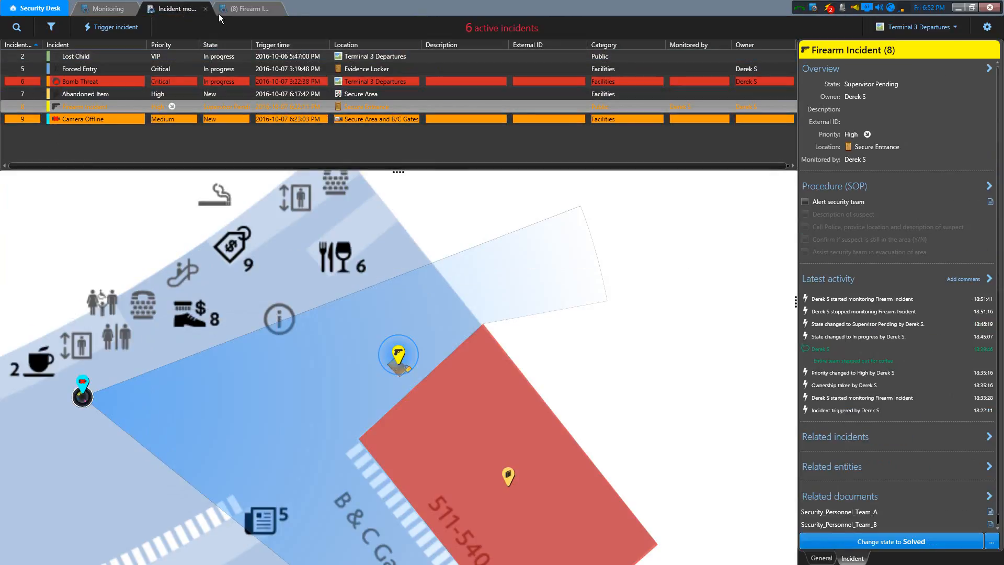
pyautogui.click(243, 11)
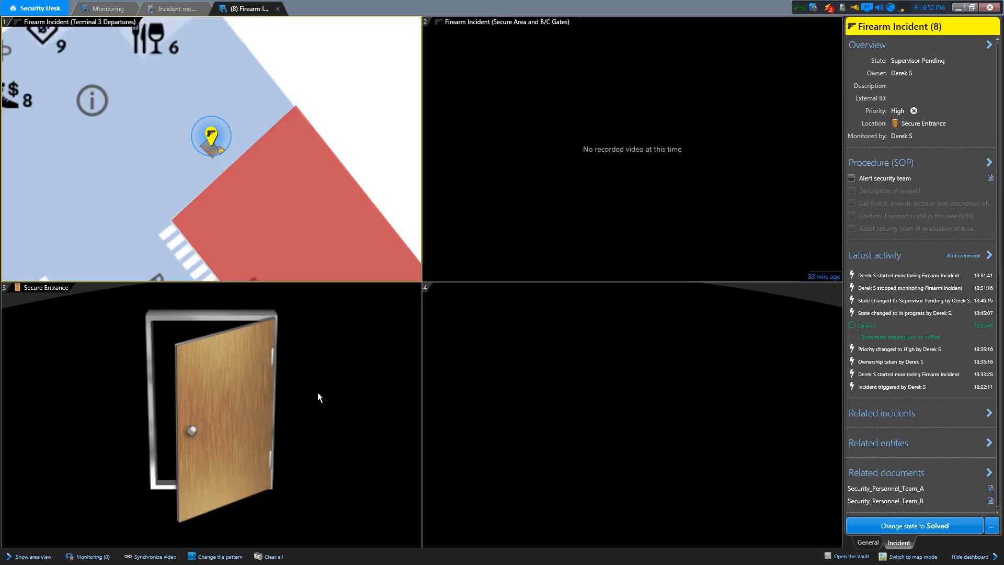
pyautogui.moveTo(689, 226)
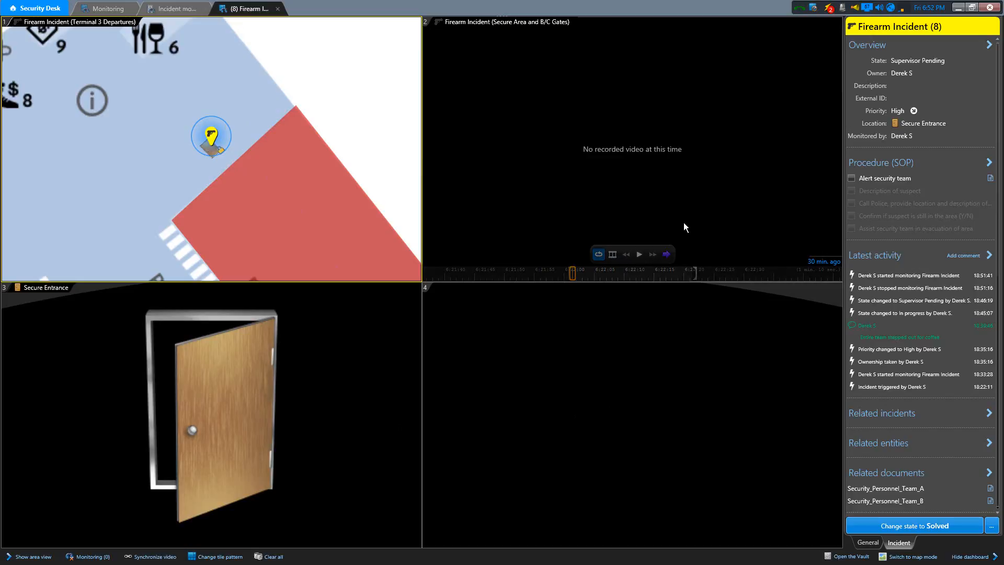
pyautogui.moveTo(637, 183)
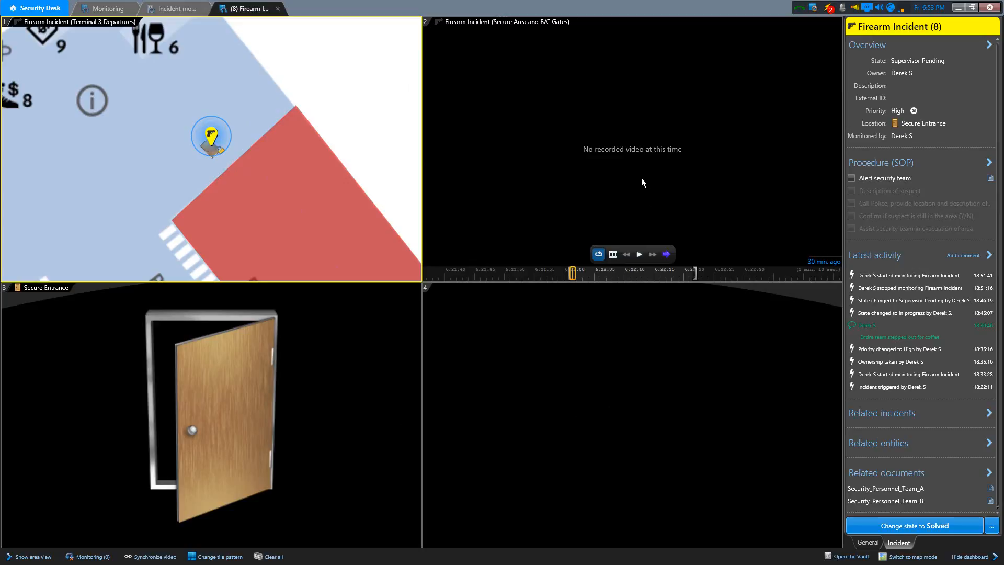
# - Switch the Firearm Incident's video tile to live, and replace its content with the Storage Room camera from the area view
pyautogui.click(666, 255)
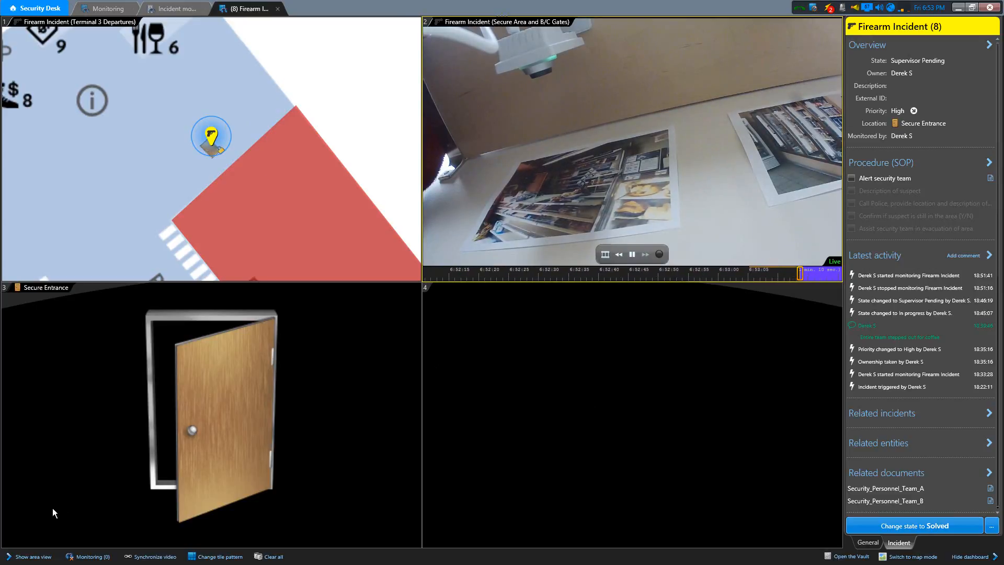
pyautogui.click(31, 557)
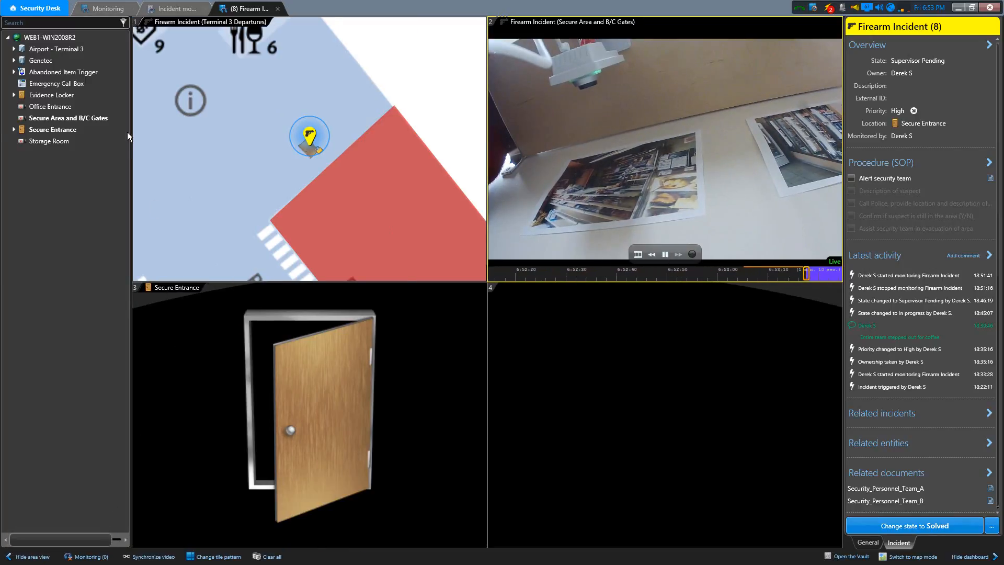
pyautogui.click(60, 141)
pyautogui.moveTo(61, 141); pyautogui.dragTo(645, 202)
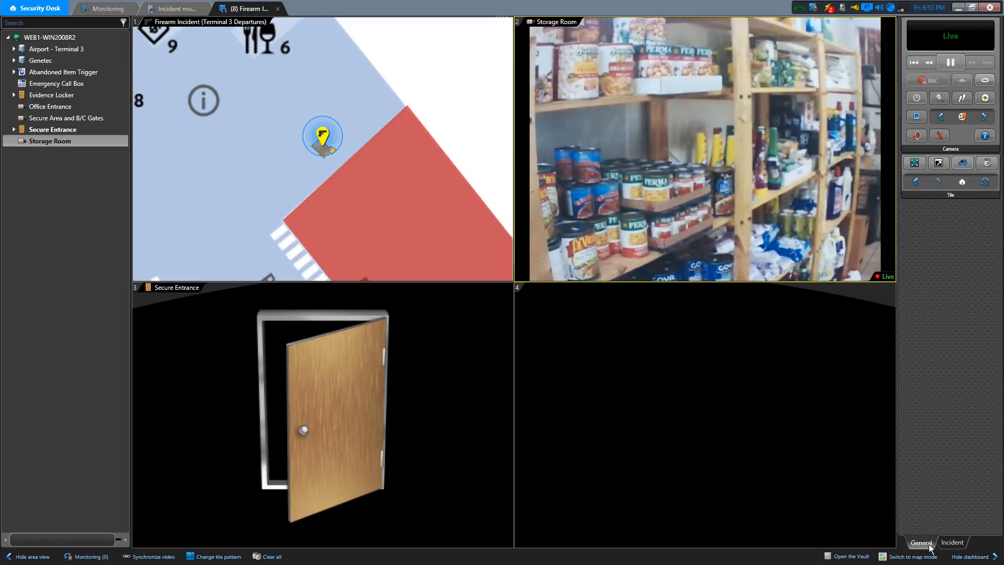
pyautogui.click(958, 544)
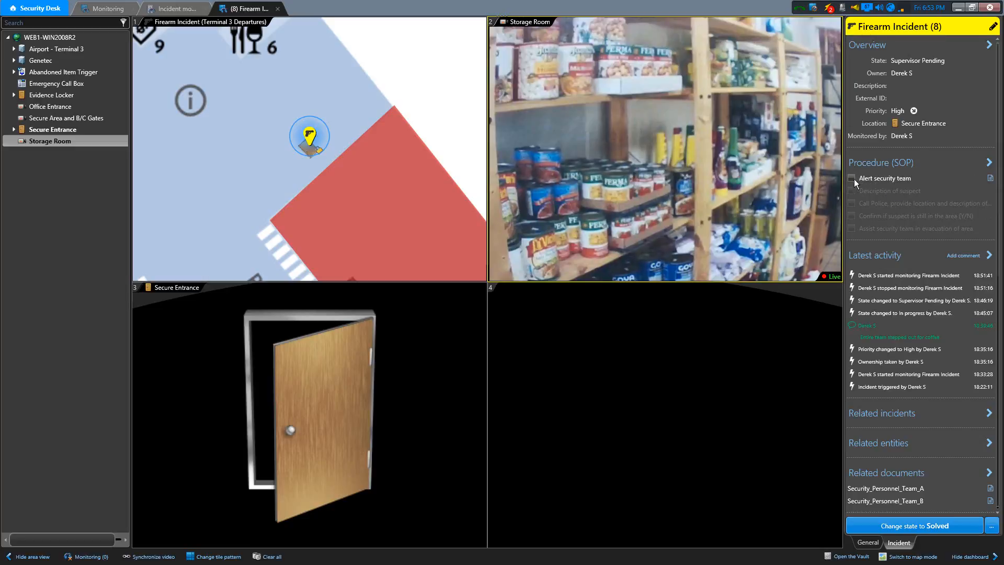
pyautogui.moveTo(853, 178)
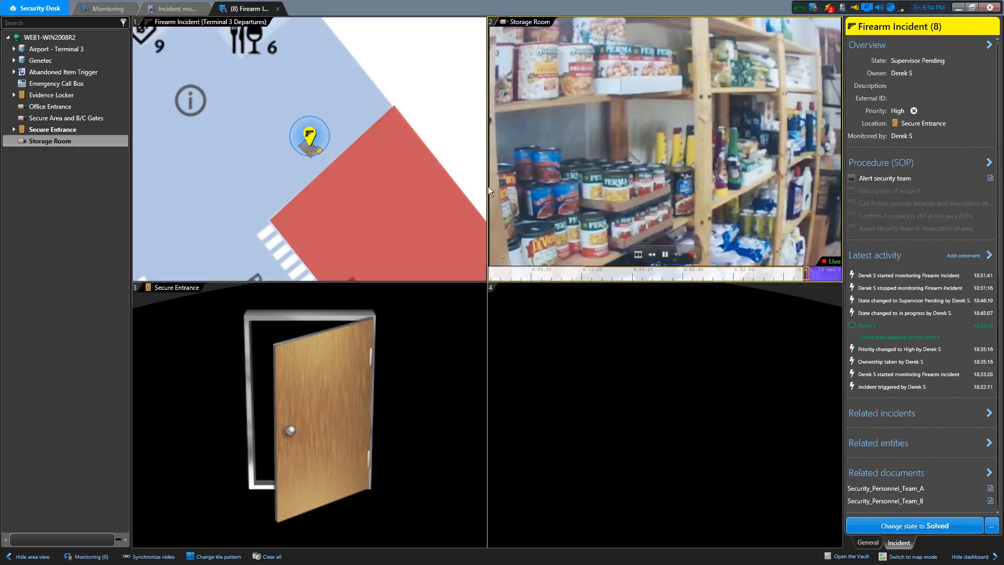
# - View the Firearm Incident in a tile from the incident monitoring task, first from its list entry and again from its available actions
pyautogui.click(171, 8)
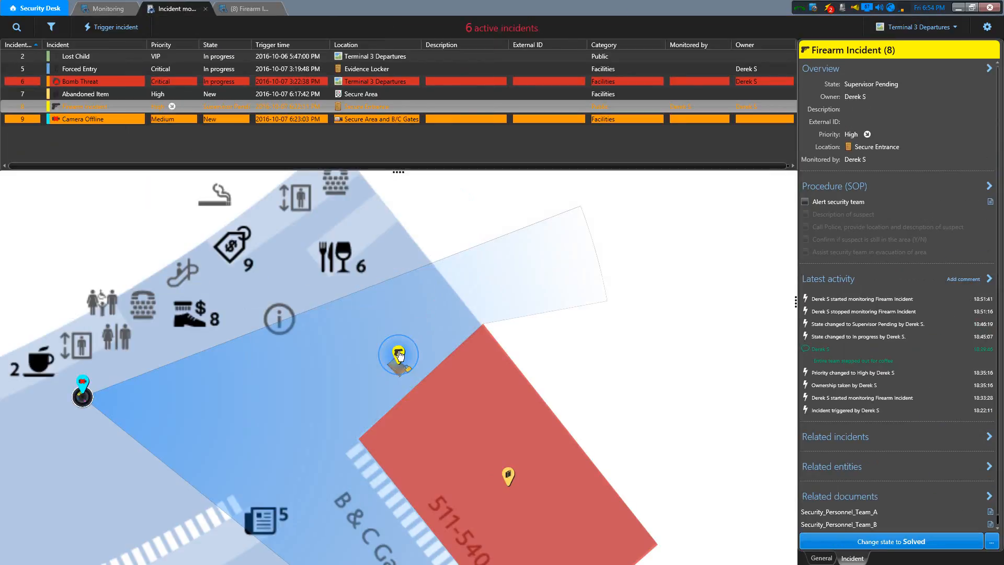
pyautogui.moveTo(398, 359)
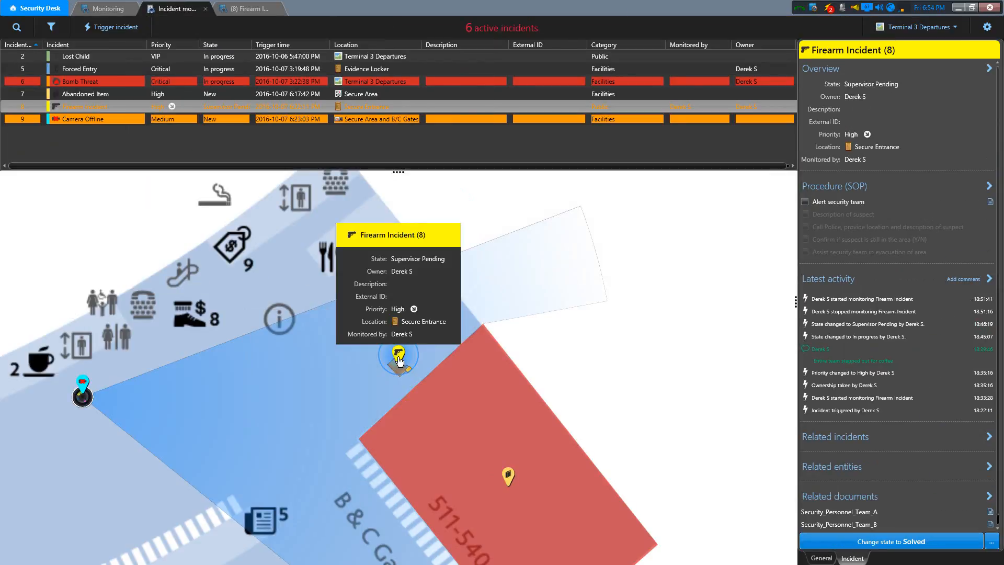
pyautogui.doubleClick(450, 106)
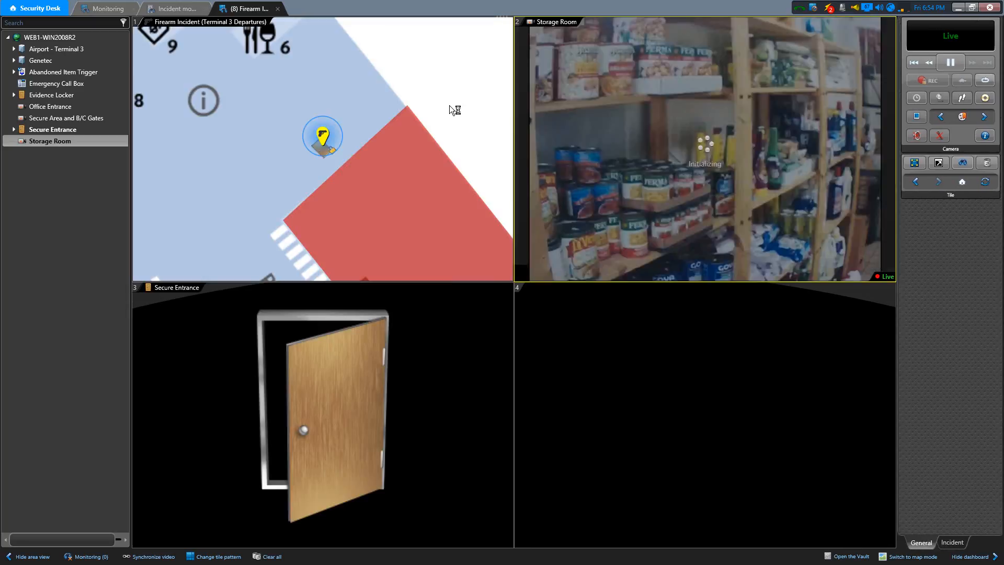
pyautogui.click(175, 9)
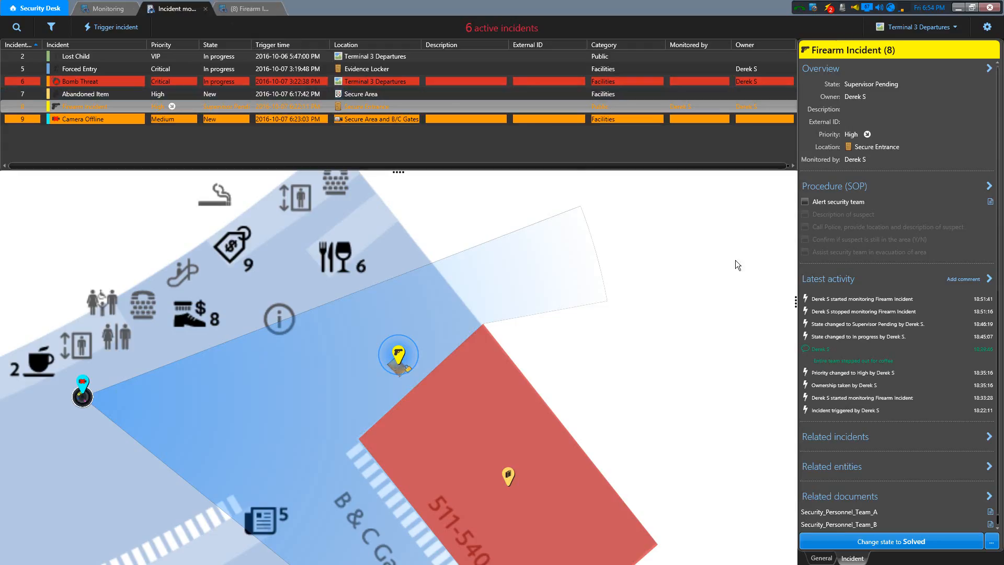
pyautogui.click(992, 541)
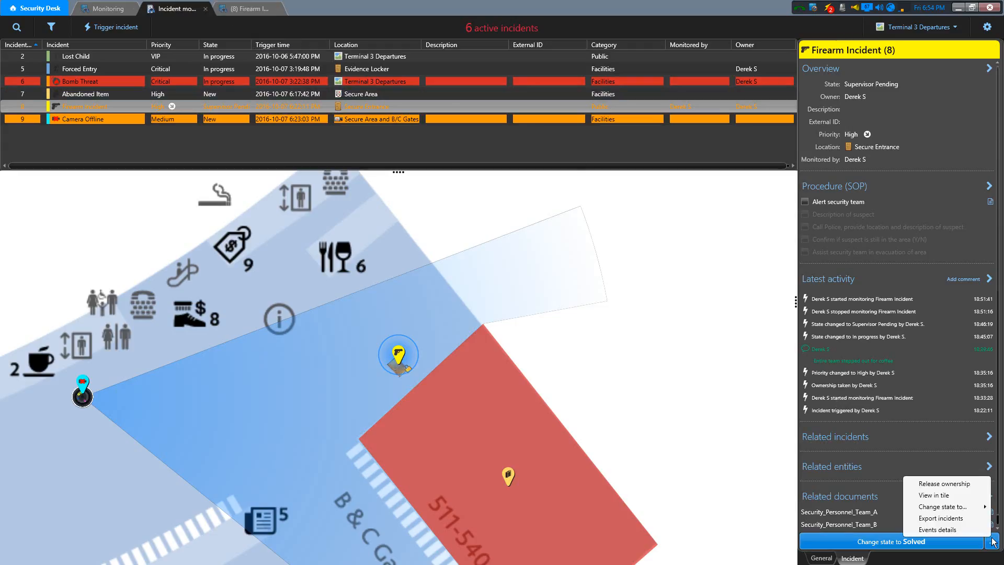
pyautogui.click(927, 496)
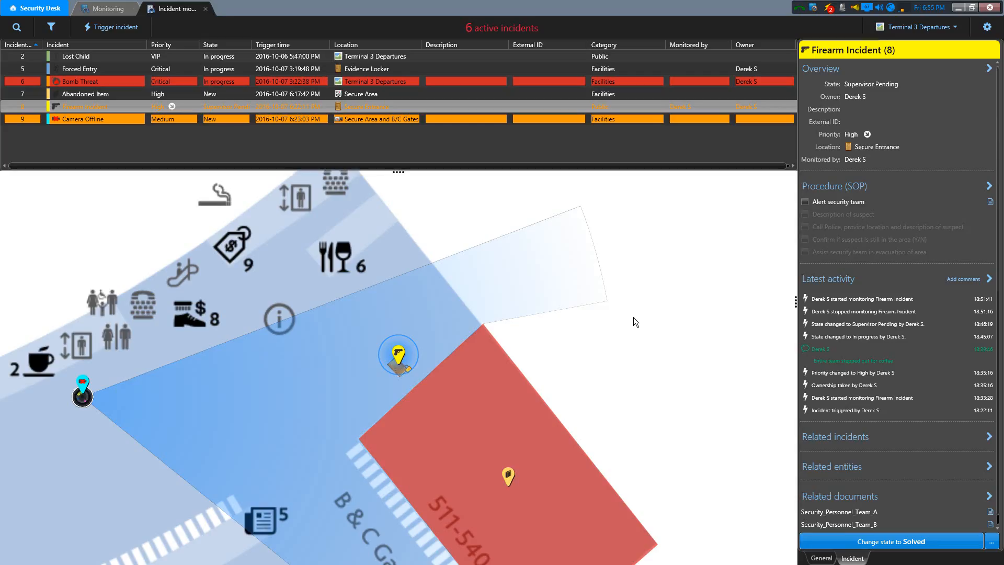
# - Open the Abandoned Item incident from the new incident notifications, and compare its monitoring status with the Firearm Incident's
pyautogui.click(831, 8)
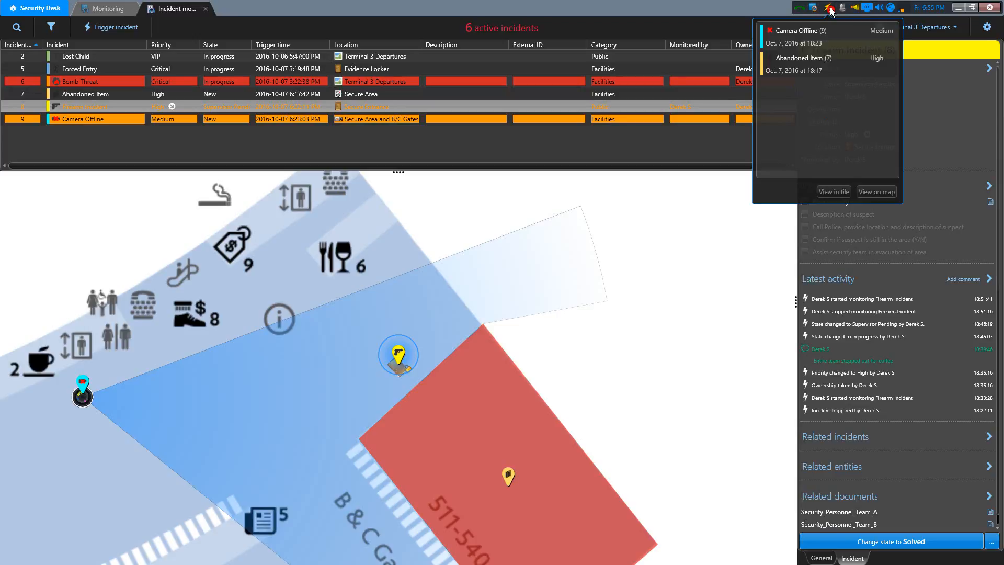
pyautogui.click(833, 67)
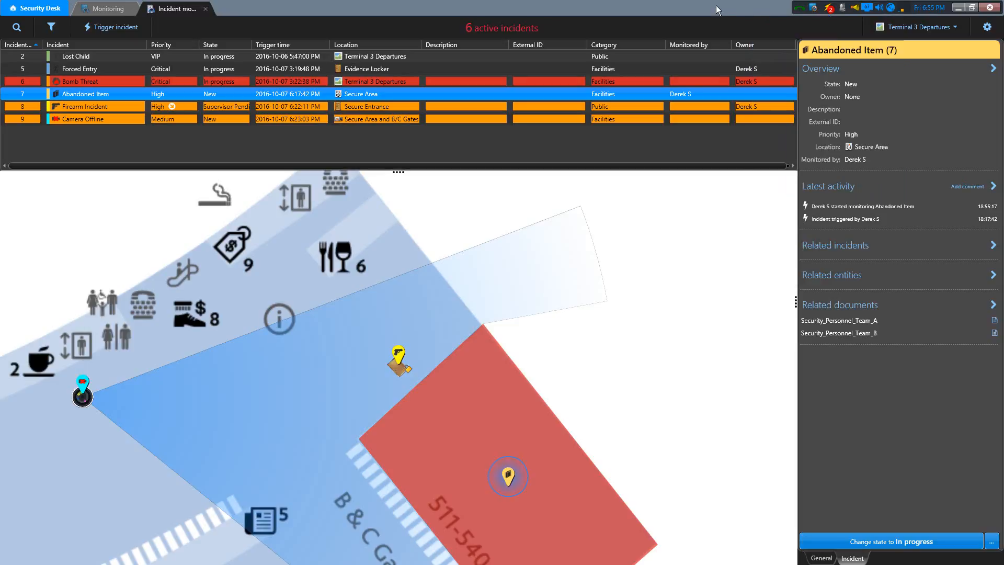
pyautogui.click(698, 106)
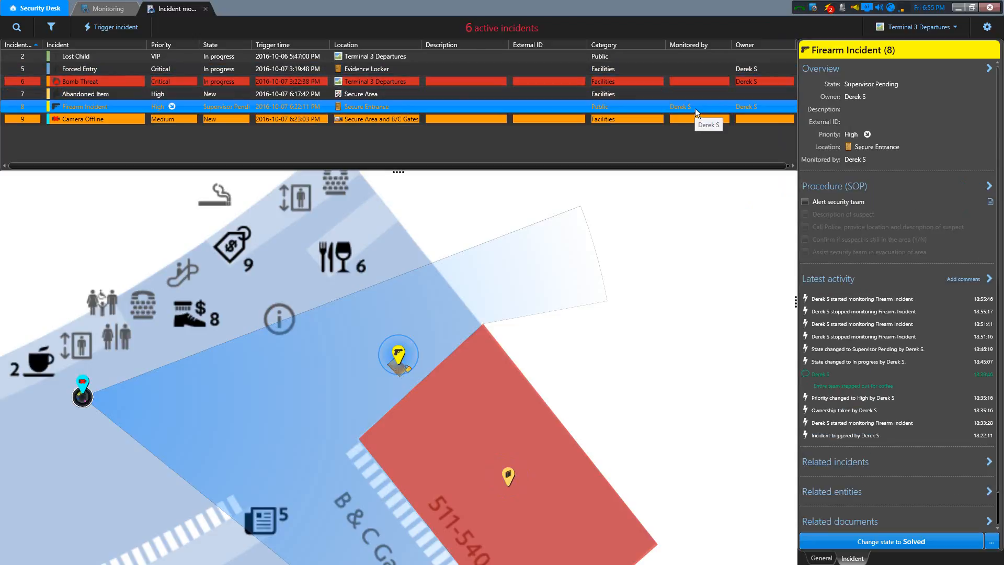
pyautogui.click(701, 93)
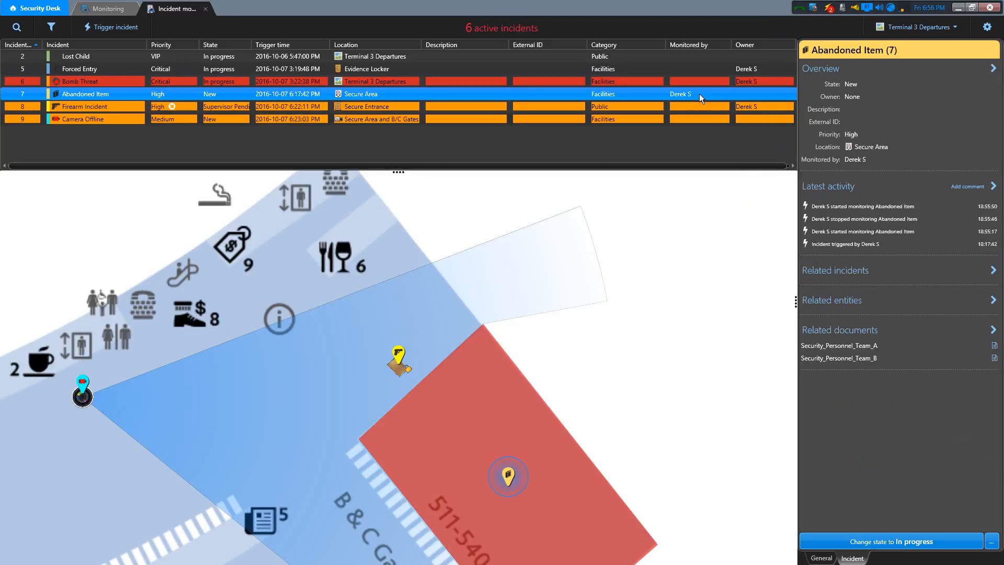
# - Change the Abandoned Item incident's state to In progress, and release its ownership
pyautogui.click(921, 544)
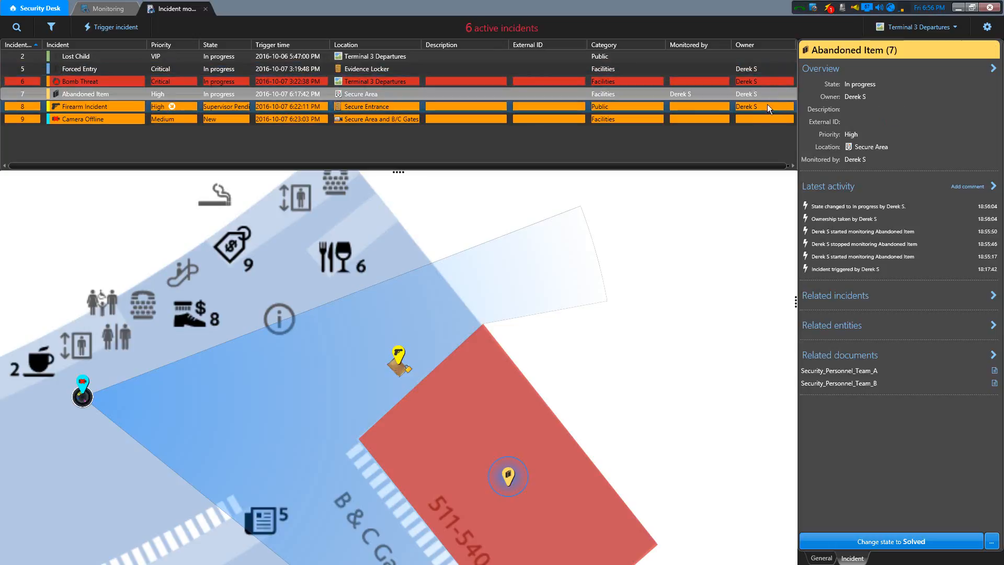
pyautogui.rightClick(557, 94)
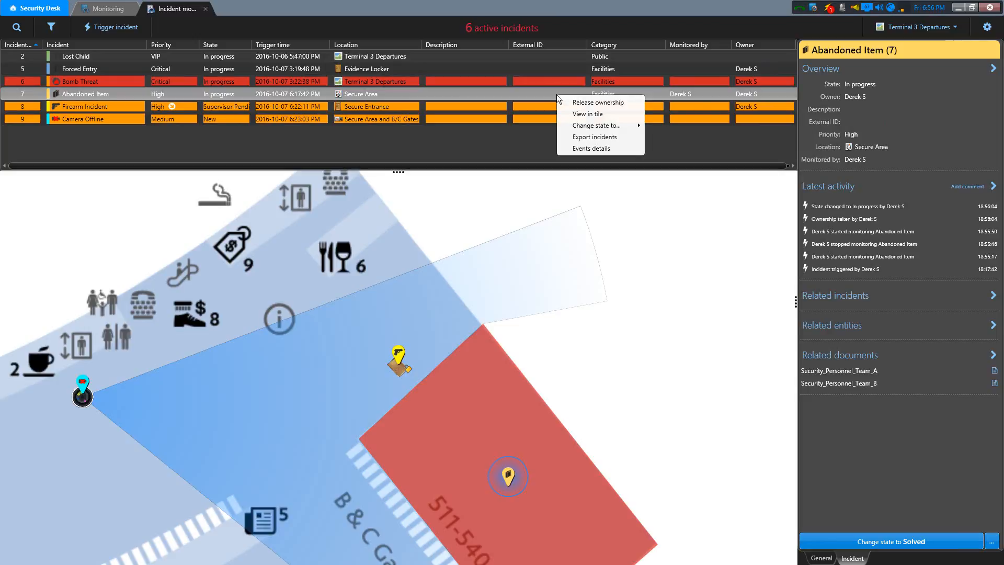
pyautogui.click(585, 103)
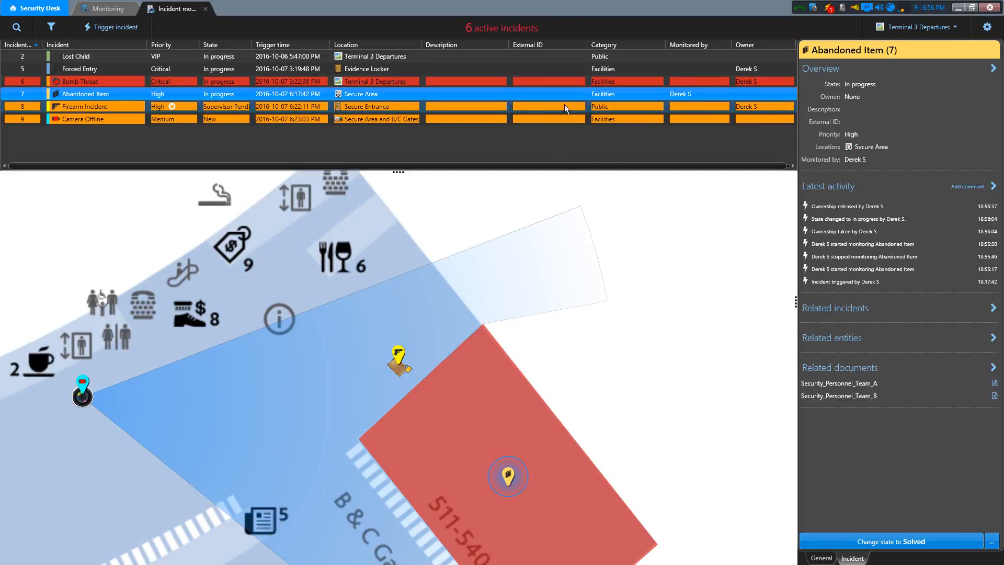
# - Complete the Firearm Incident's Alert security team and Description of suspect procedure steps, commenting the latter with "Red coat, blue pants"
pyautogui.click(555, 109)
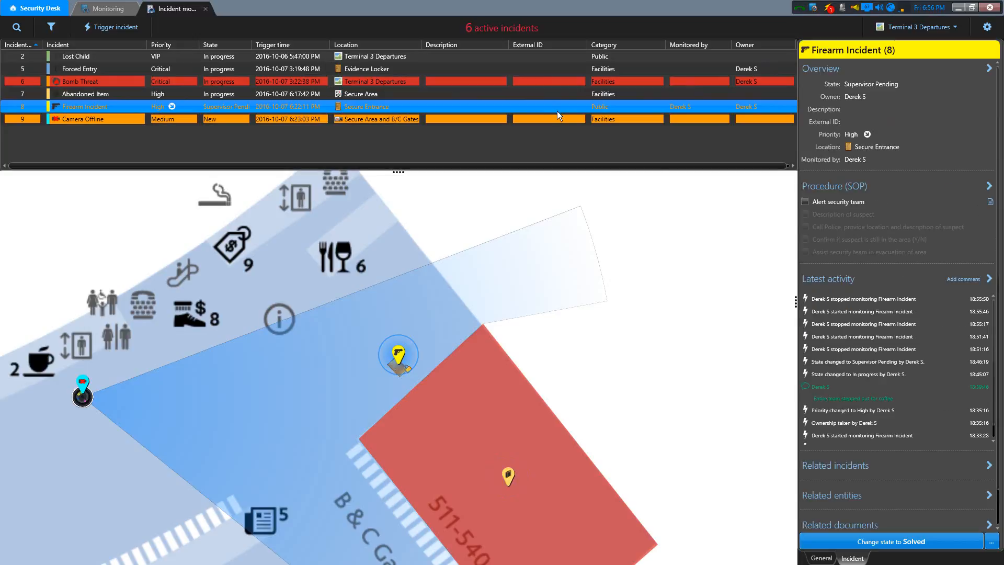
pyautogui.click(805, 203)
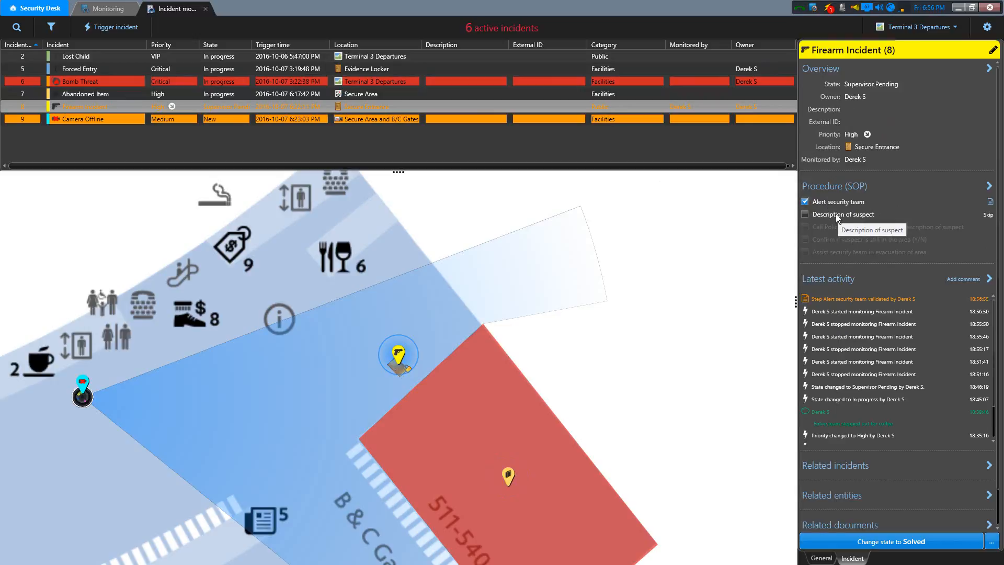
pyautogui.click(806, 214)
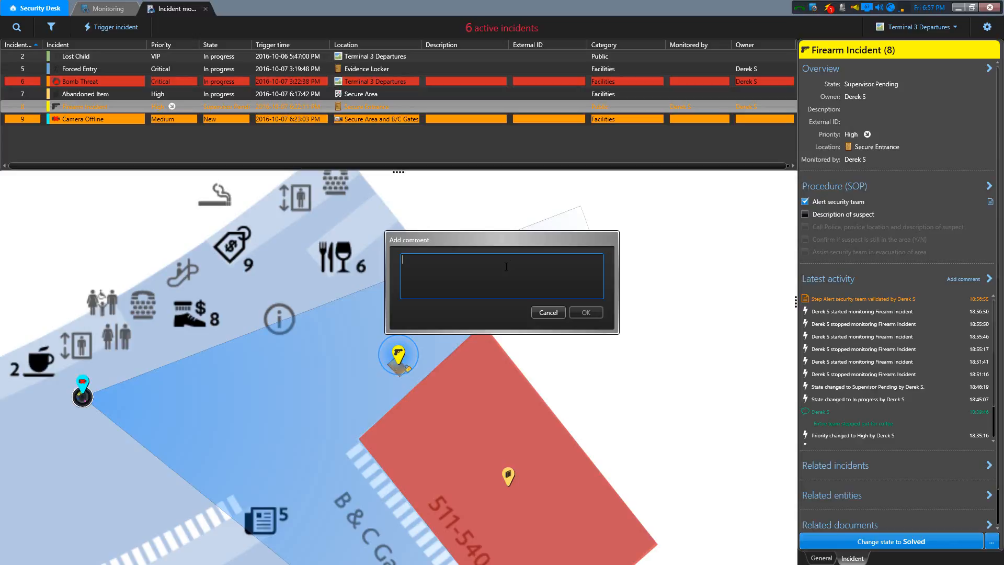
pyautogui.write('Red coat, blue pants')
pyautogui.click(595, 314)
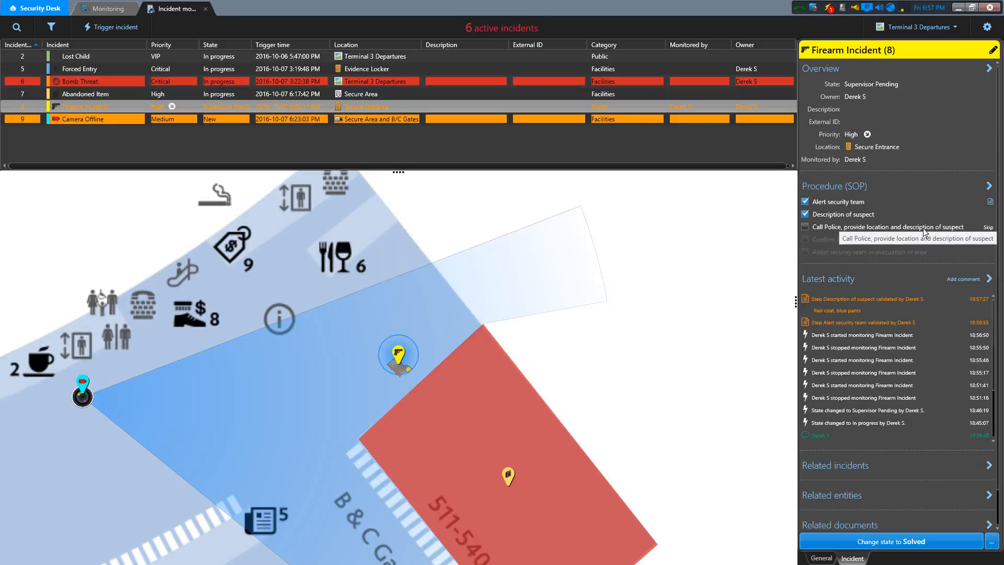
# - Skip the procedure step for calling the police, giving the reason "Police already on site, caught the suspect."
pyautogui.click(989, 228)
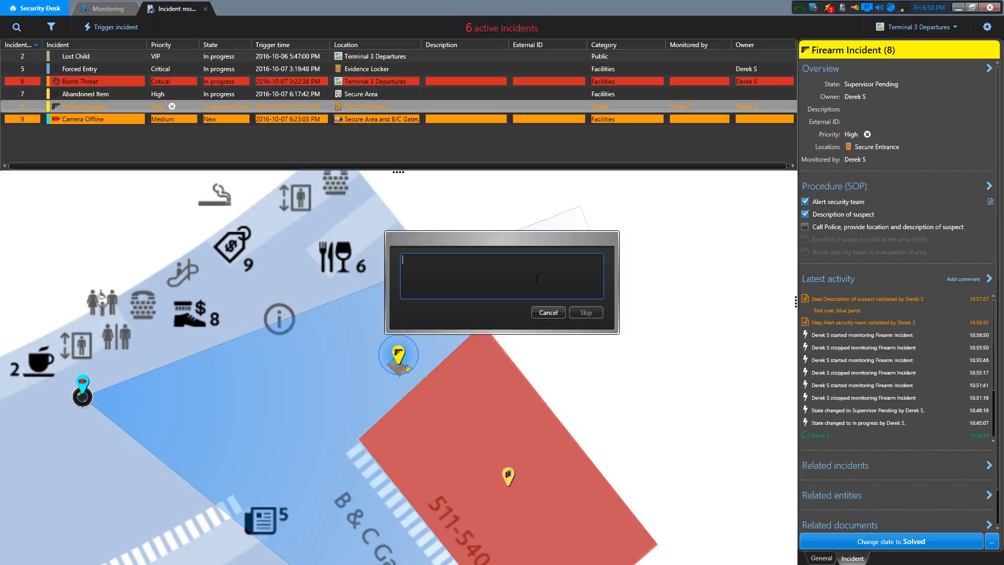
pyautogui.write('Police already on site, caught the su')
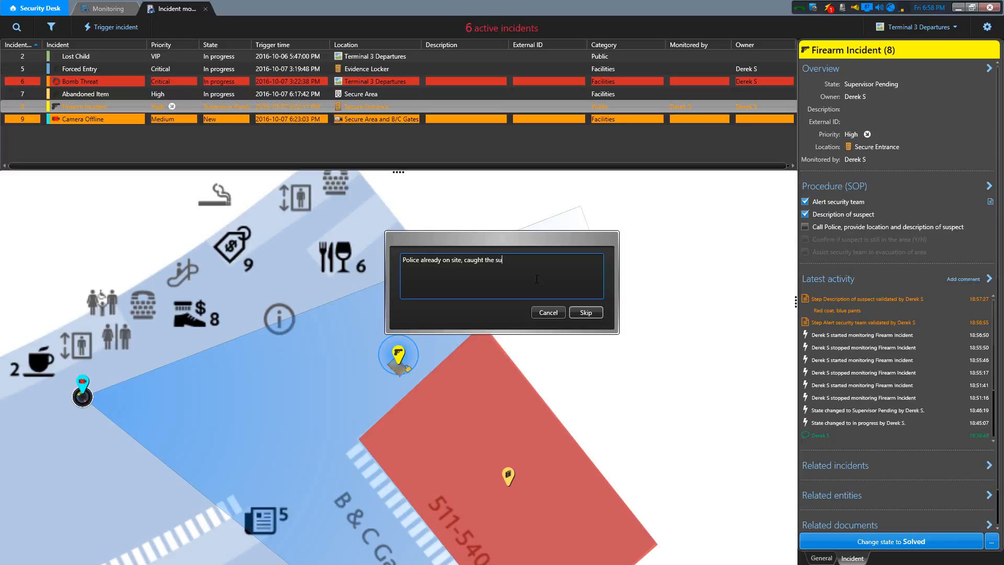
pyautogui.write('spect.')
pyautogui.click(580, 311)
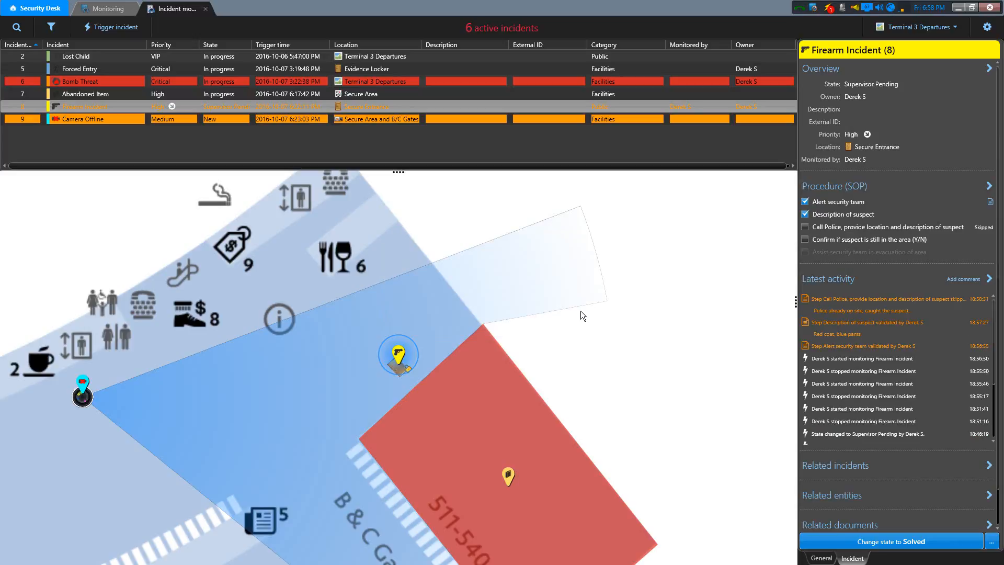
# - Complete the procedure step confirming whether the suspect is still in the area, with the comment "Yes"
pyautogui.click(805, 240)
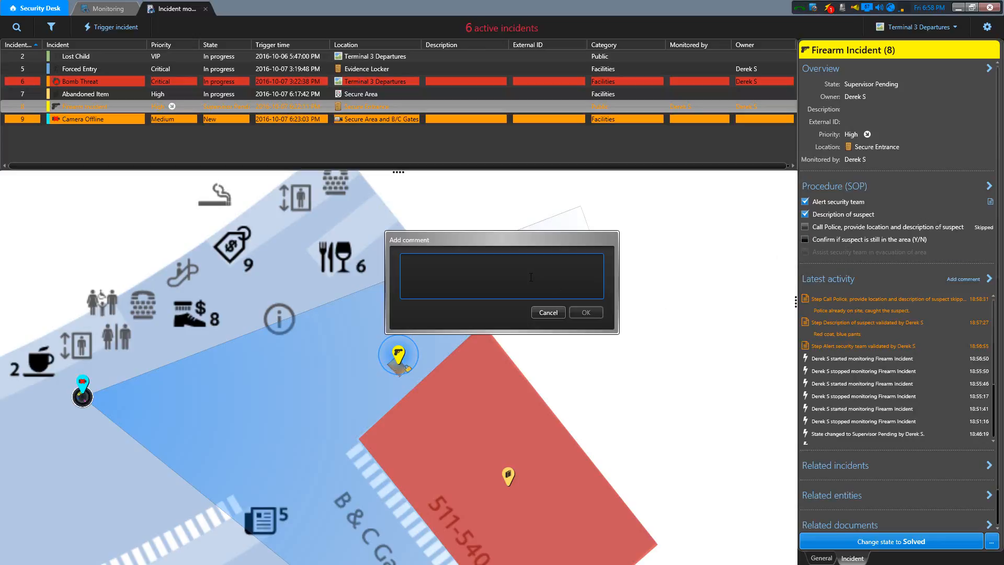
pyautogui.write('Yes')
pyautogui.click(597, 316)
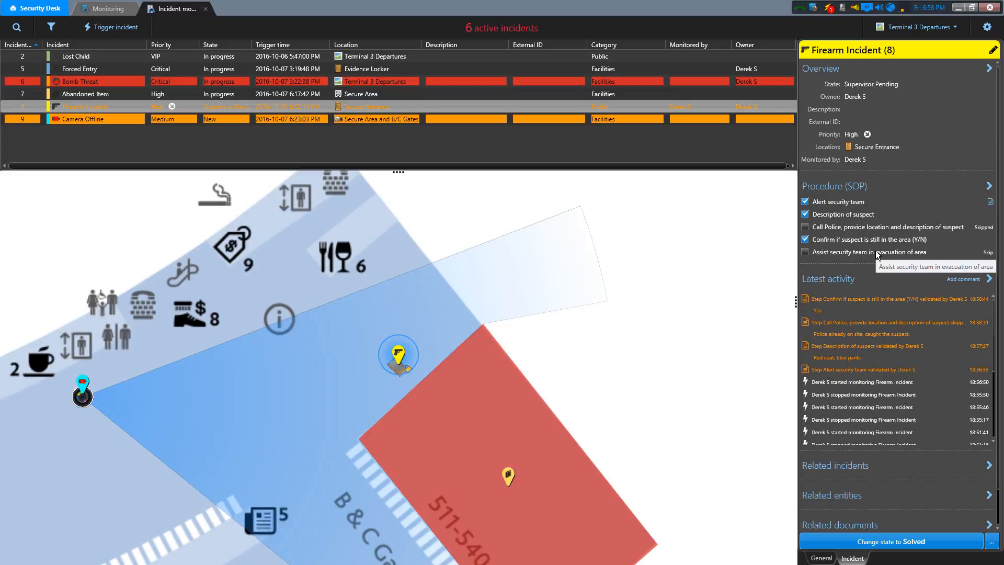
# - Skip the procedure step for assisting the evacuation, giving the reason "No evacuation needed, suspect in custody."
pyautogui.click(989, 253)
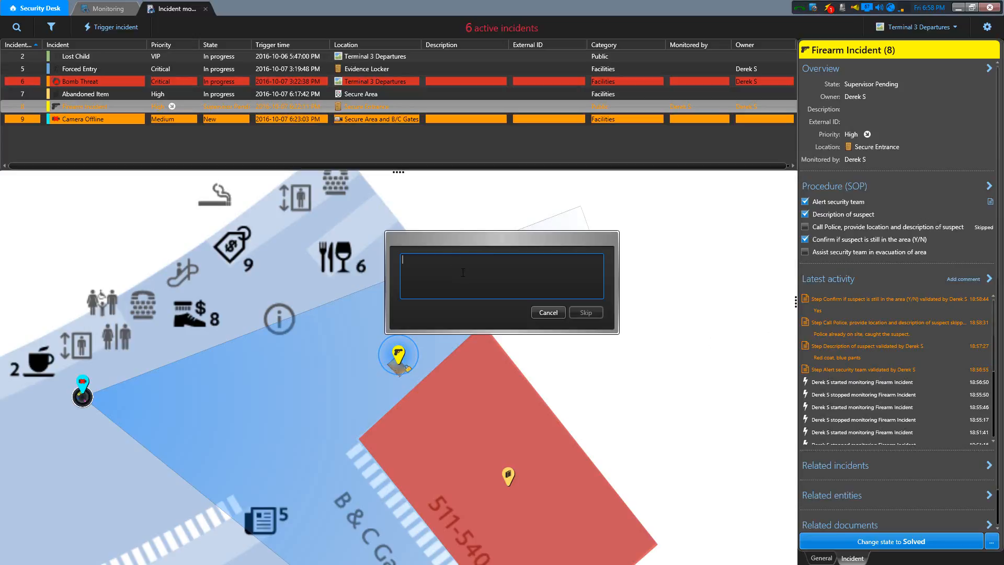
pyautogui.write('No evacuation needed, suspect in custody.')
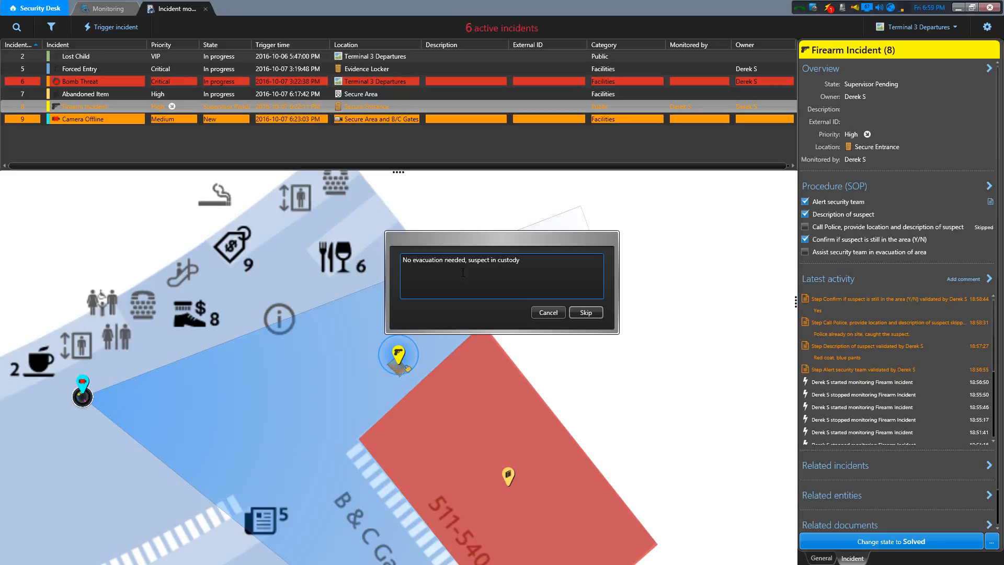
pyautogui.click(583, 313)
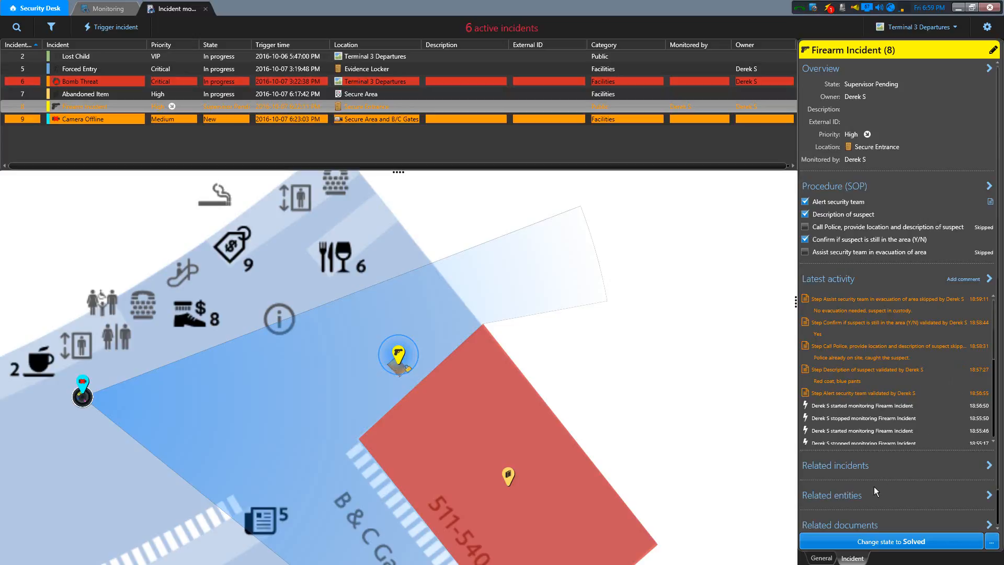
# - Change the Firearm Incident's state to Solved, and close the incident
pyautogui.click(944, 545)
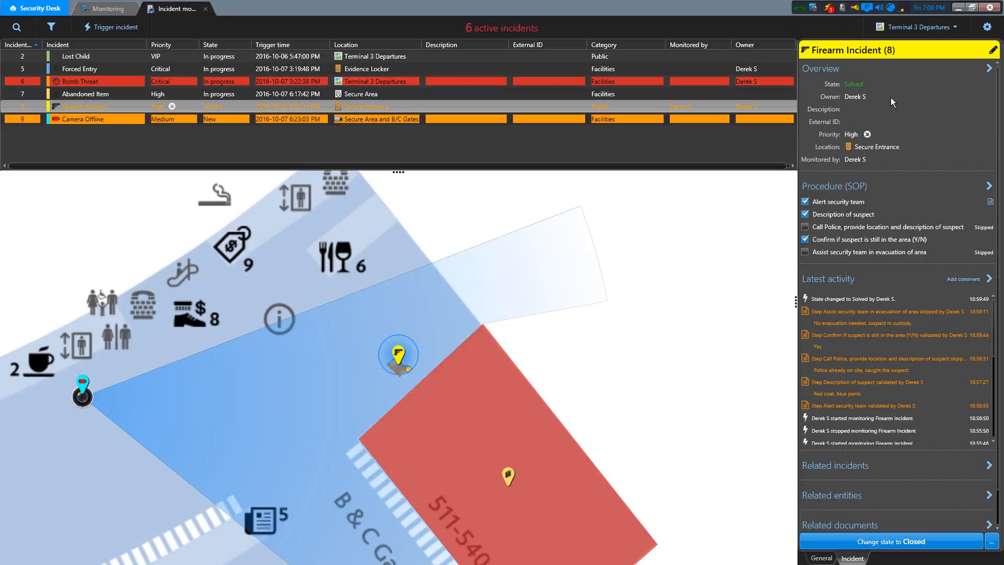
pyautogui.click(931, 545)
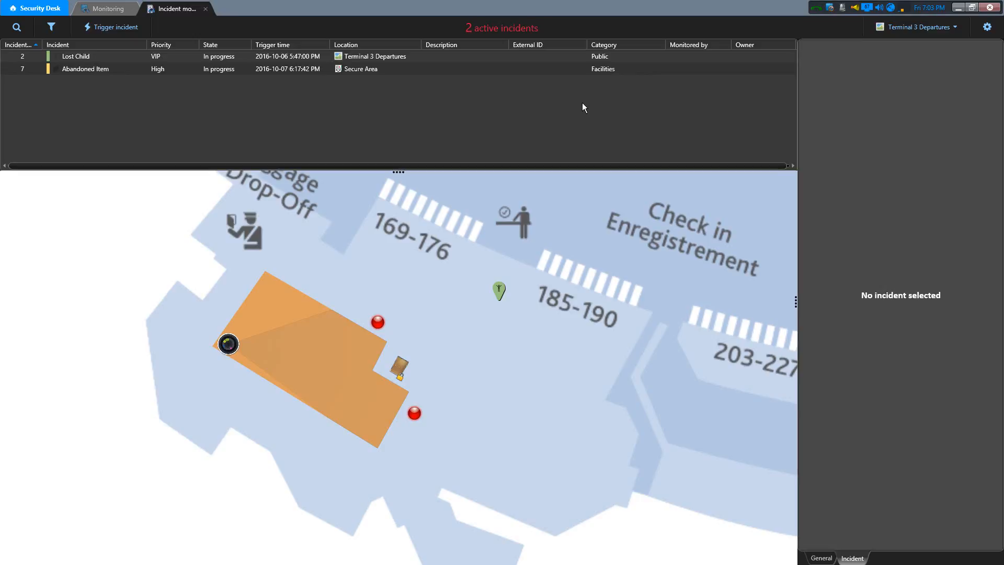
# - Start triggering an incident on the orange Evidence Room zone on the map, choosing the Facilities type Bomb Threat
pyautogui.moveTo(620, 319); pyautogui.dragTo(572, 332)
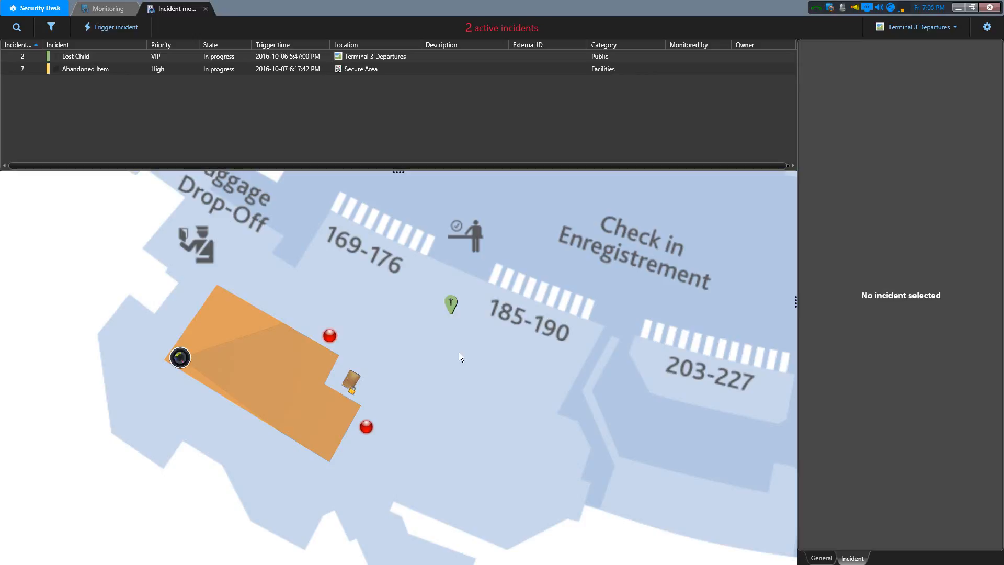
pyautogui.rightClick(242, 330)
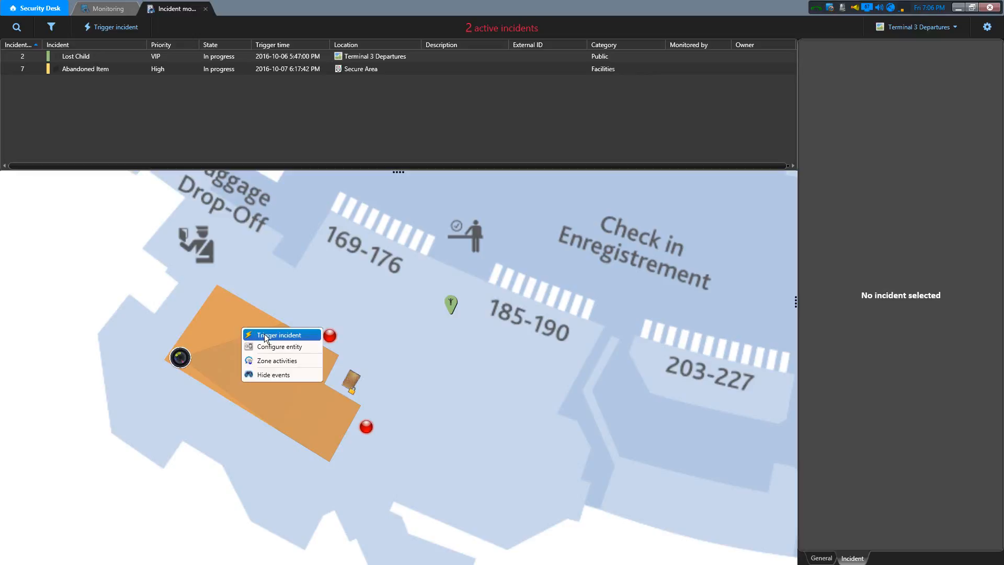
pyautogui.click(266, 335)
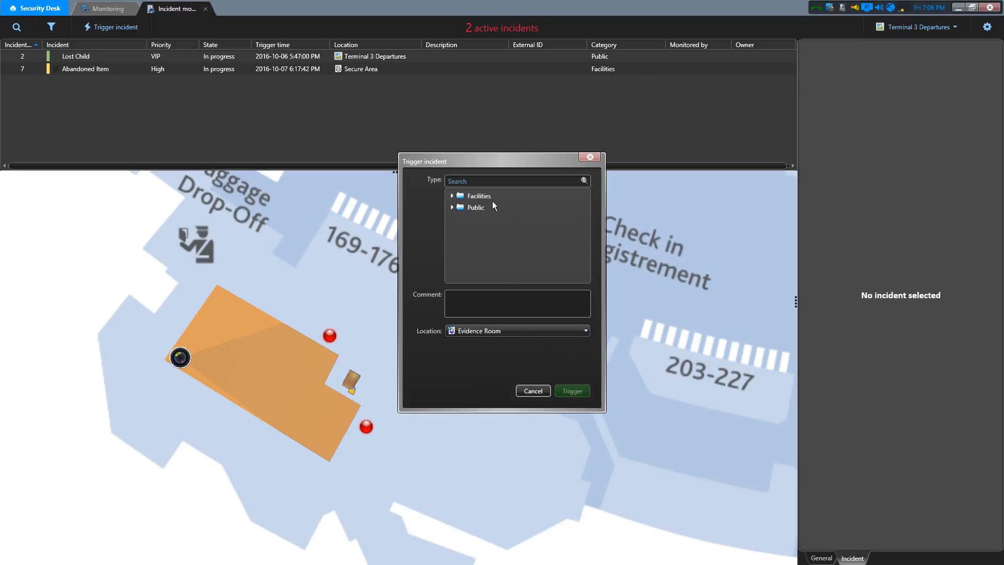
pyautogui.click(450, 207)
pyautogui.click(508, 219)
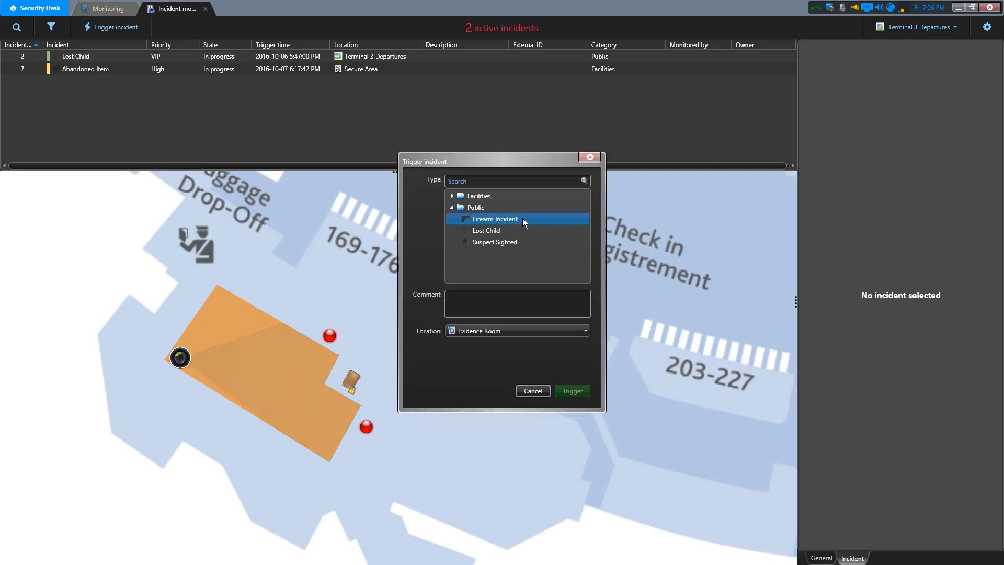
pyautogui.click(497, 231)
pyautogui.click(503, 242)
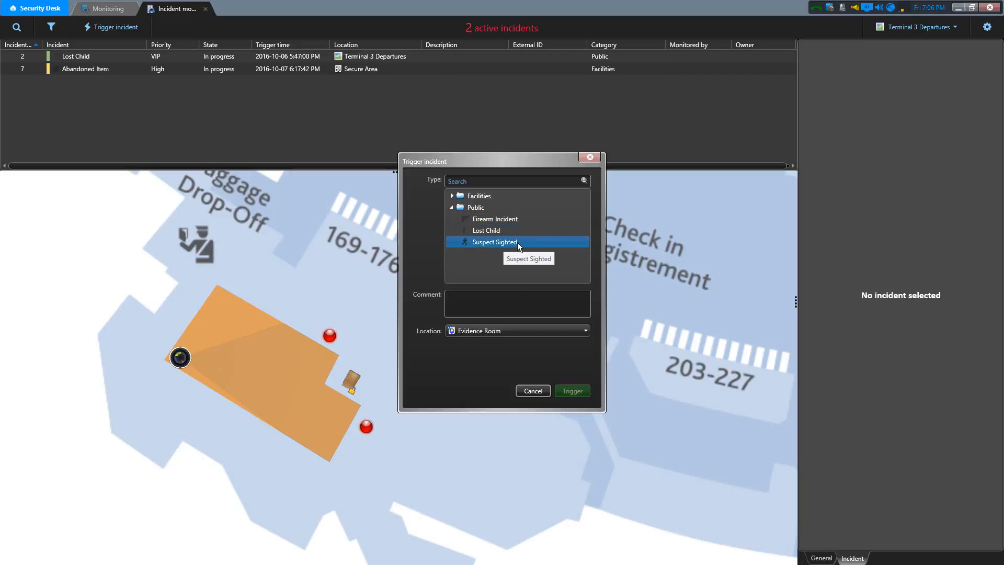
pyautogui.click(453, 195)
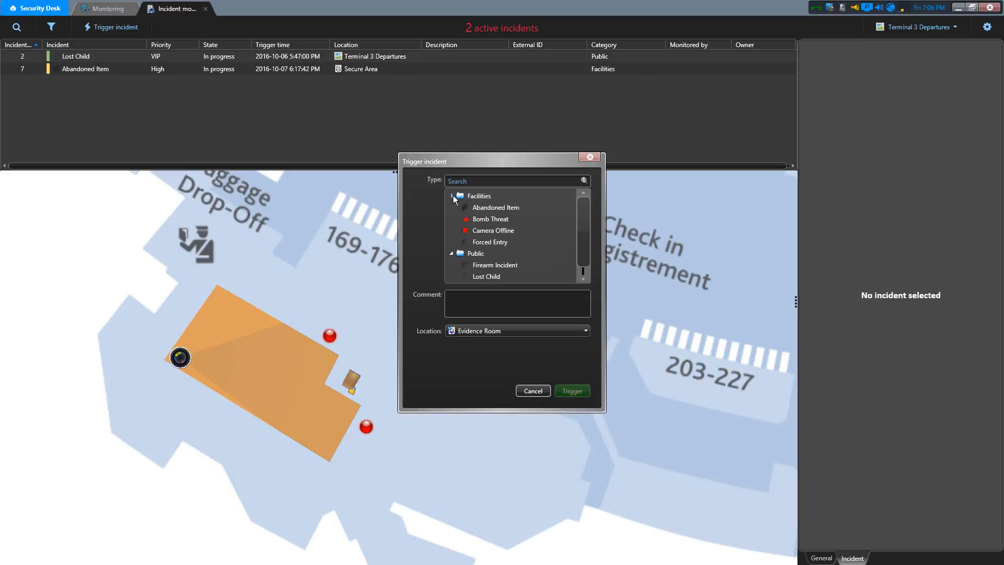
pyautogui.click(489, 219)
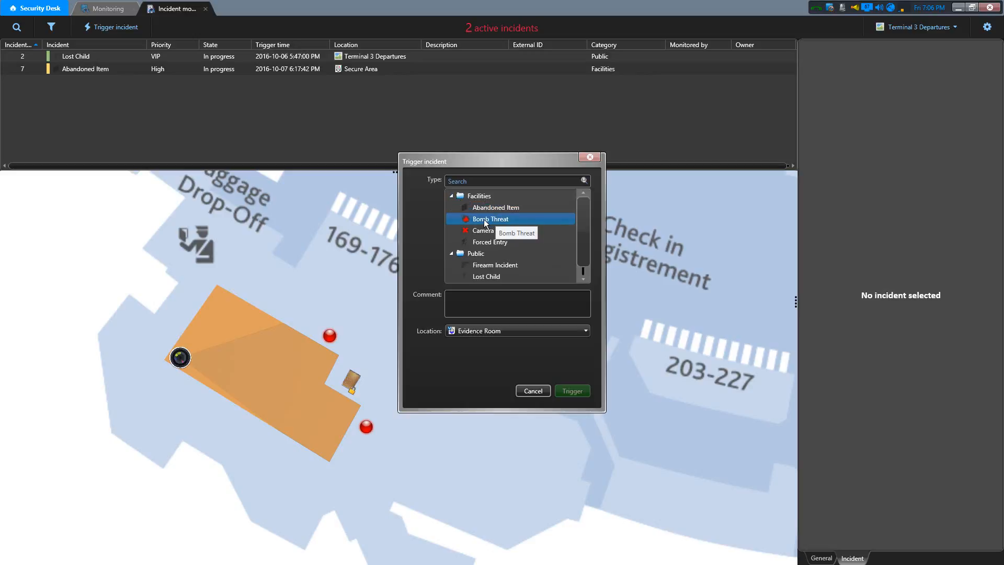
pyautogui.click(486, 223)
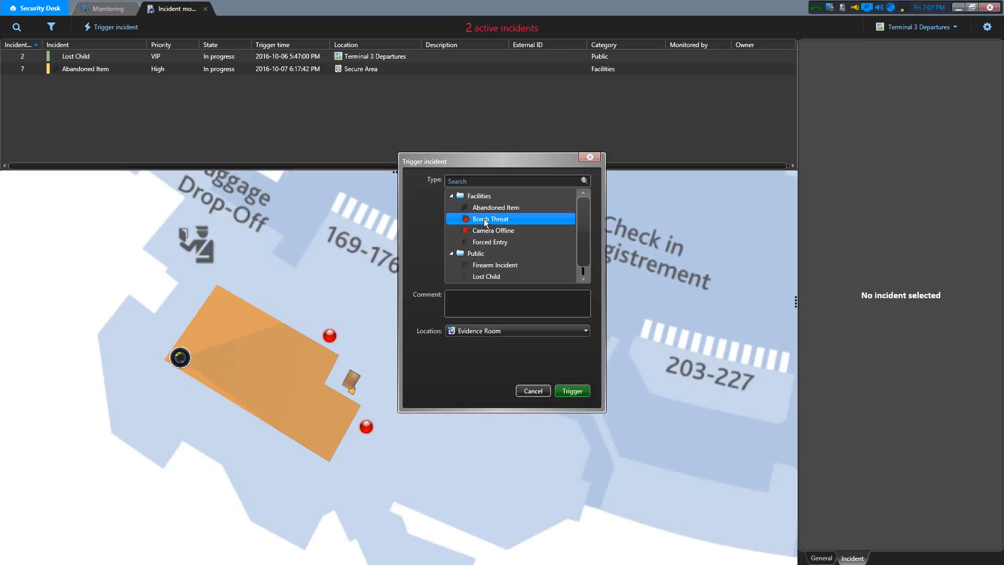
# - Add a comment saying the threat was called in by an employee, including the employee's full name, and trigger the incident
pyautogui.click(476, 297)
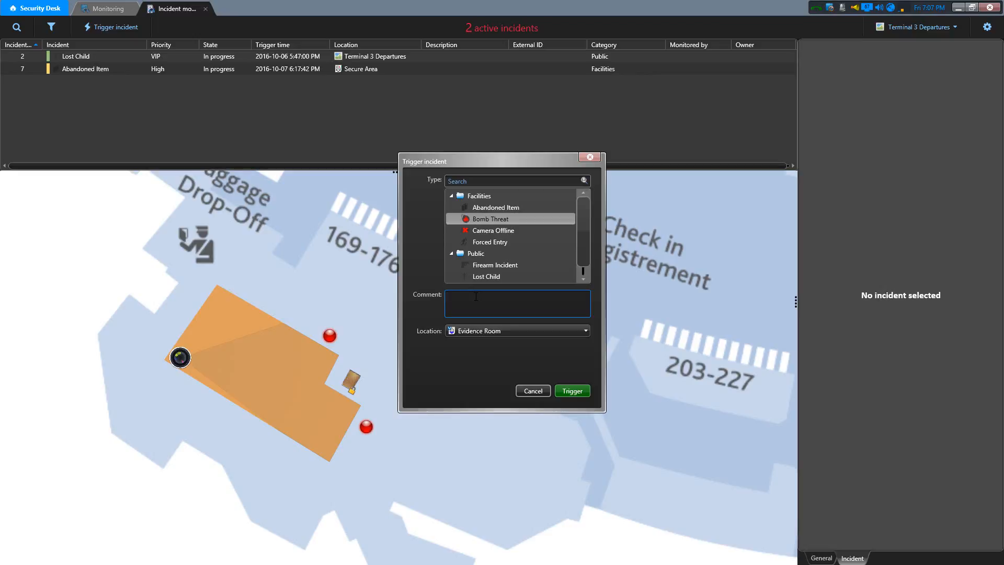
pyautogui.write('Called in by employee Robert Smith.')
pyautogui.click(572, 395)
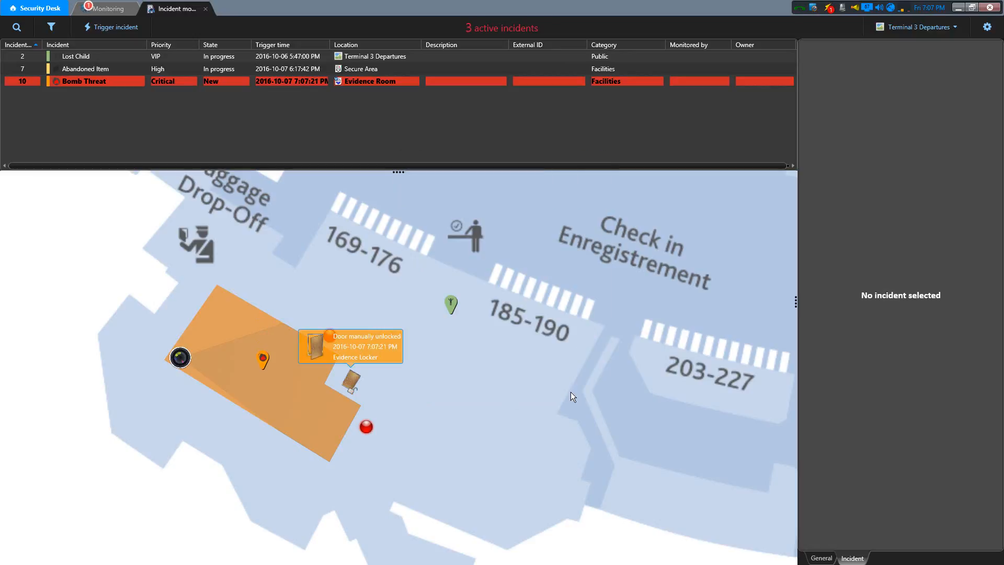
# - Select the Bomb Threat incident on the map and take ownership of it
pyautogui.moveTo(264, 360)
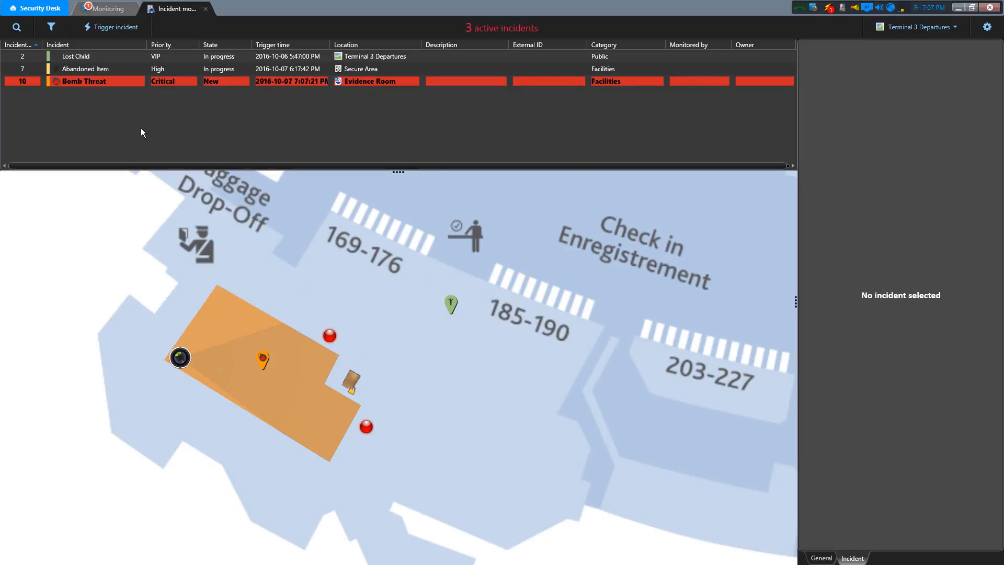
pyautogui.moveTo(119, 83)
pyautogui.click(263, 361)
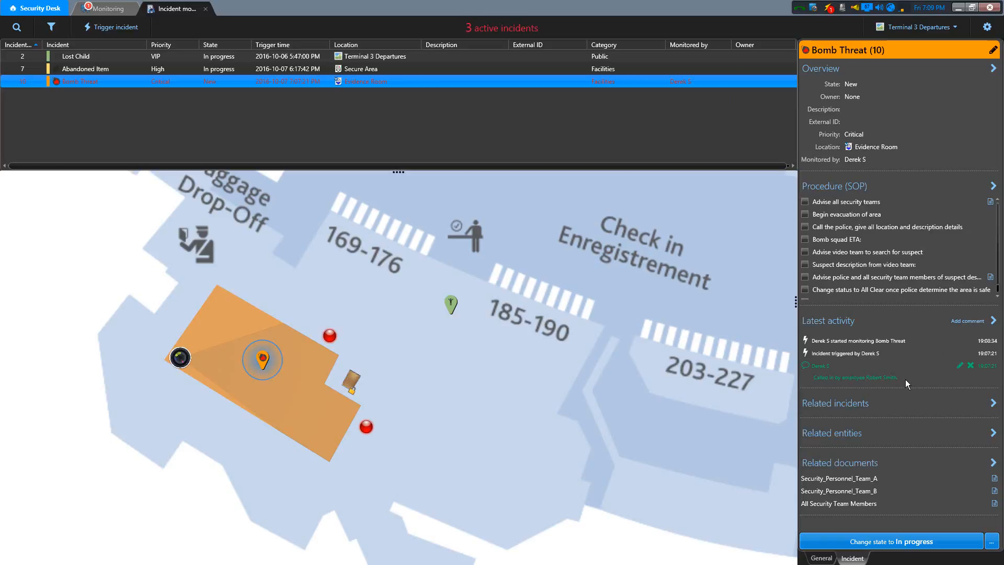
pyautogui.rightClick(739, 81)
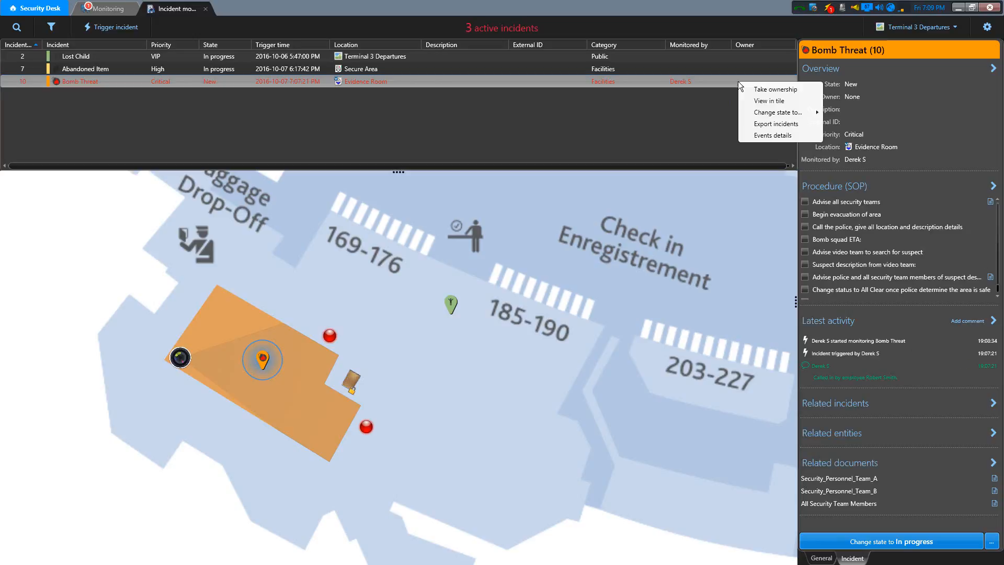
pyautogui.click(769, 88)
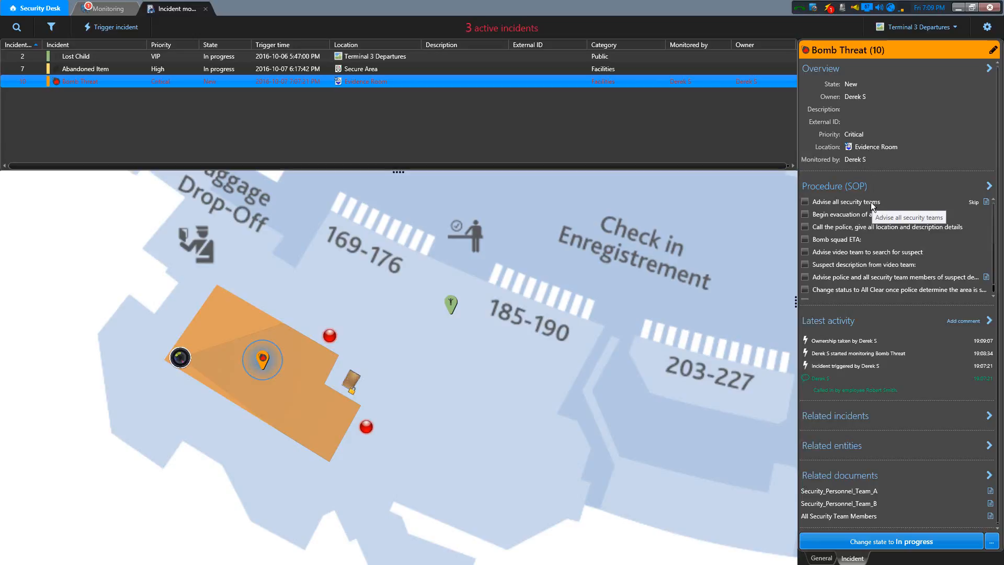
# - Complete the Bomb Threat procedure steps for advising all security teams, beginning the area evacuation and calling the police
pyautogui.click(805, 202)
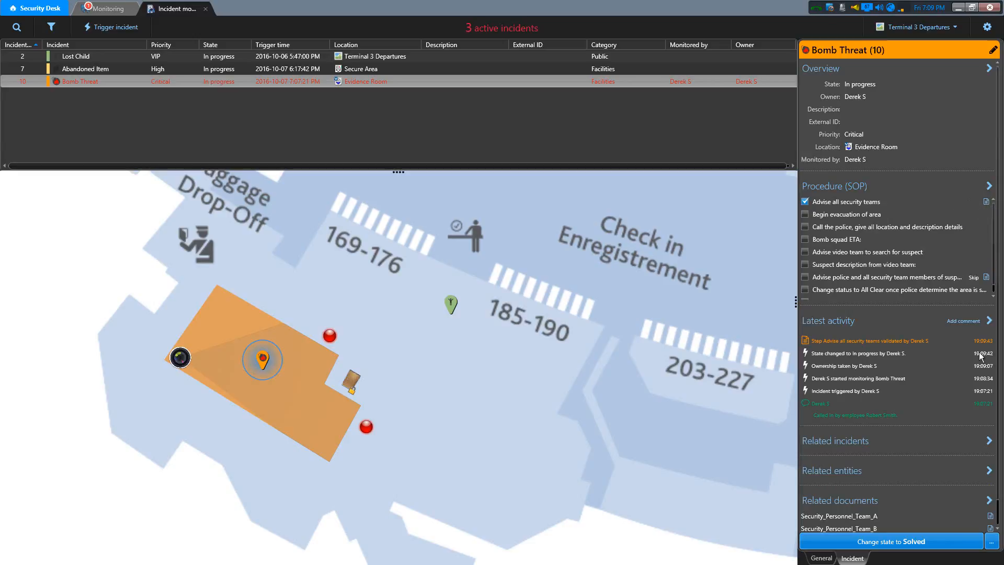
pyautogui.scroll(-1, 1000, 434)
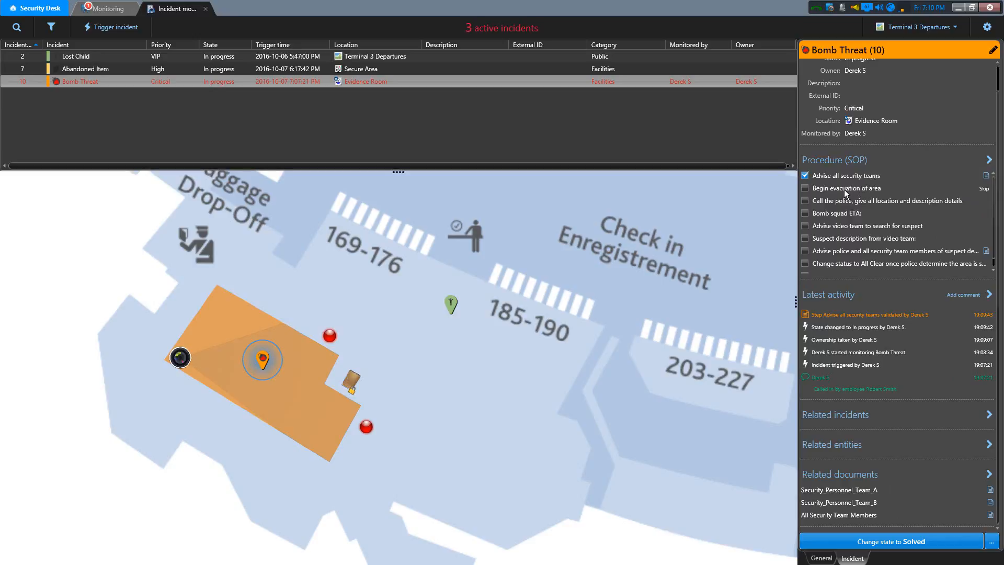
pyautogui.click(805, 189)
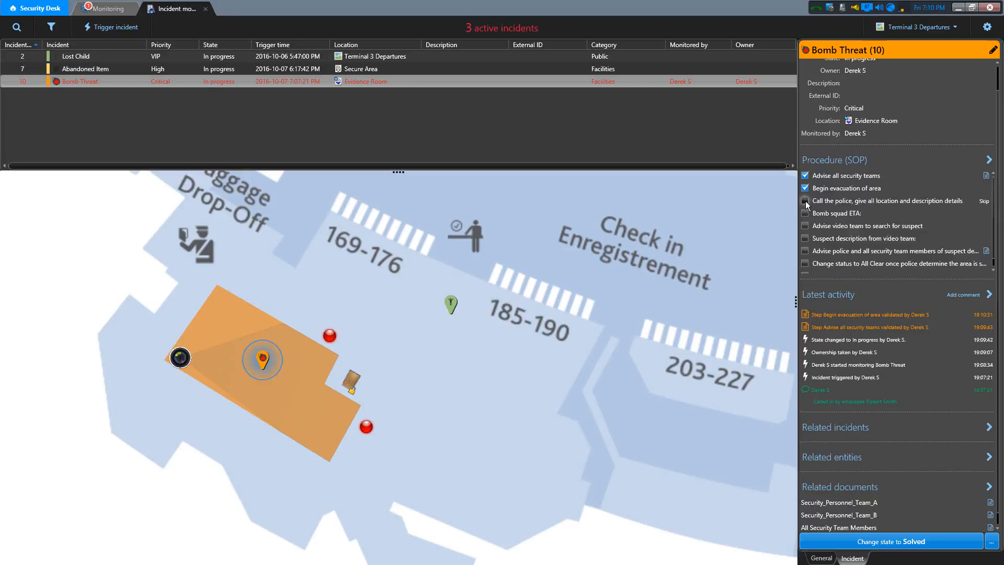
pyautogui.click(806, 201)
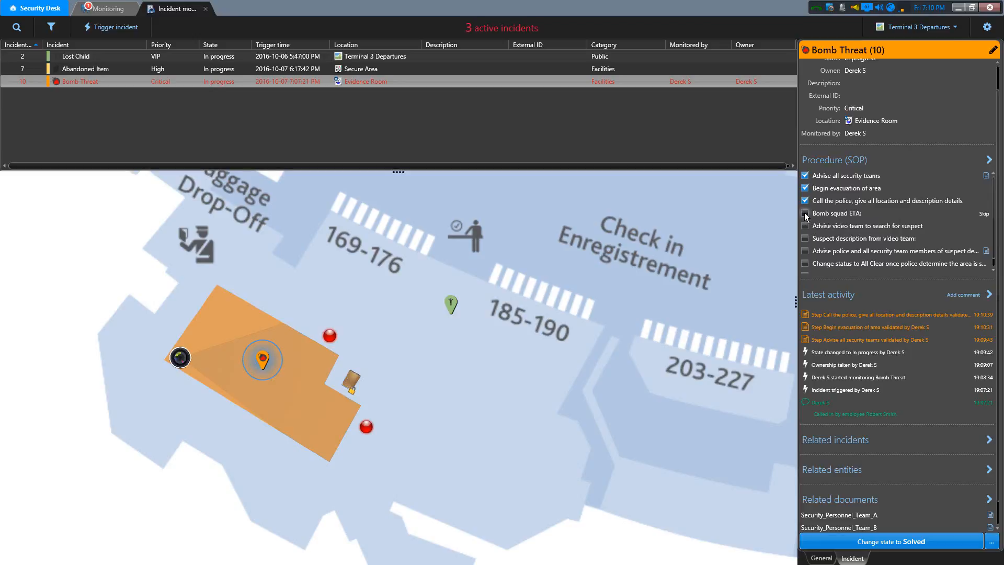
# - Complete the procedure step for the bomb squad ETA with the comment "Eta of 5 minutes"
pyautogui.click(805, 214)
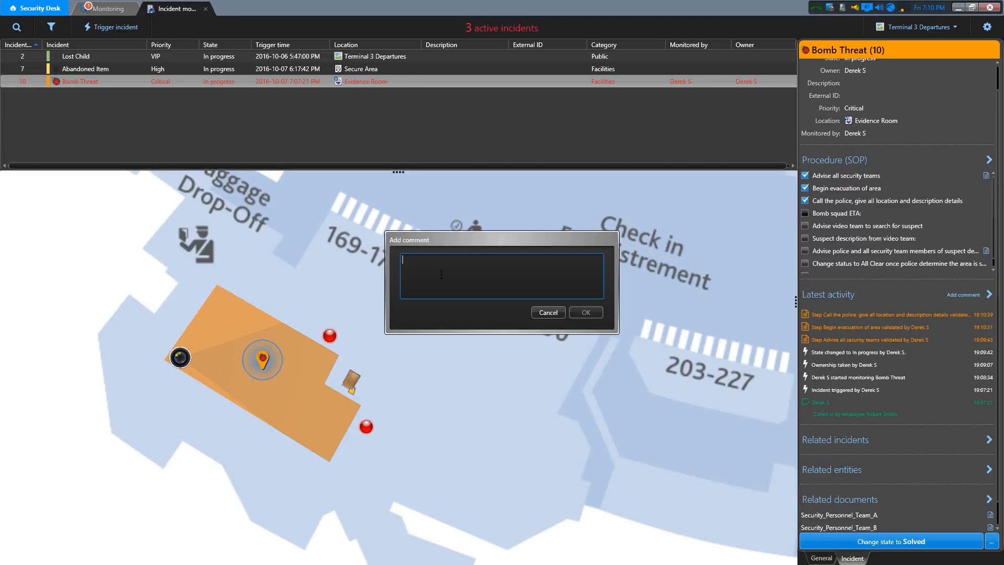
pyautogui.write('Eta of 5 minutes')
pyautogui.click(586, 312)
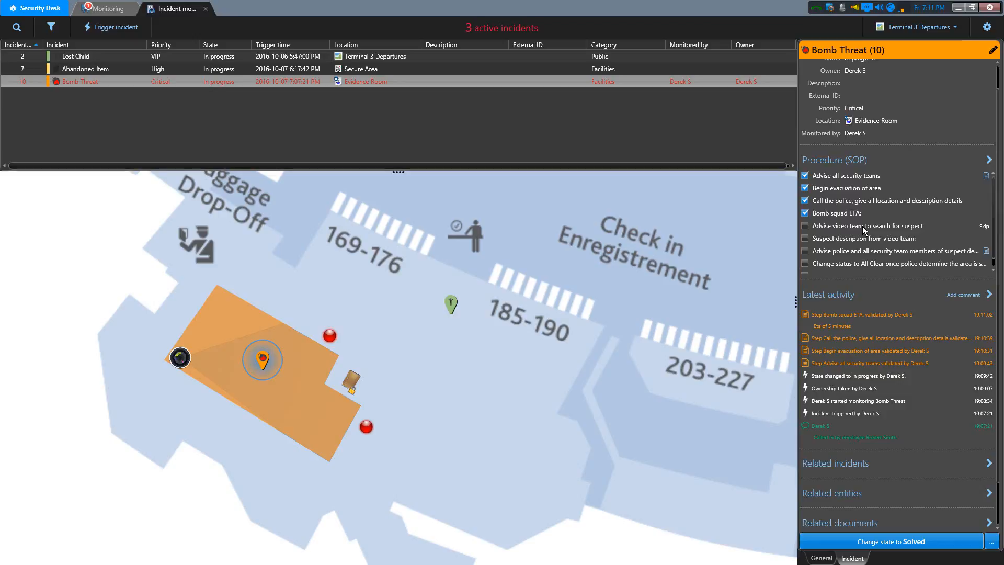
# - Complete the procedure steps for advising the video team and for the suspect description, commenting the latter "Blue coat, red pants."
pyautogui.click(806, 226)
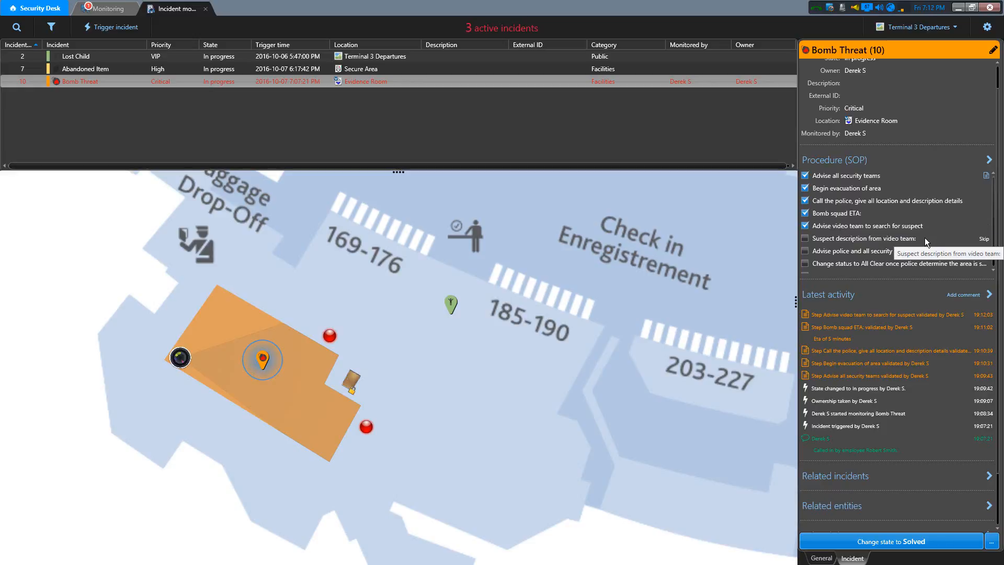
pyautogui.click(806, 238)
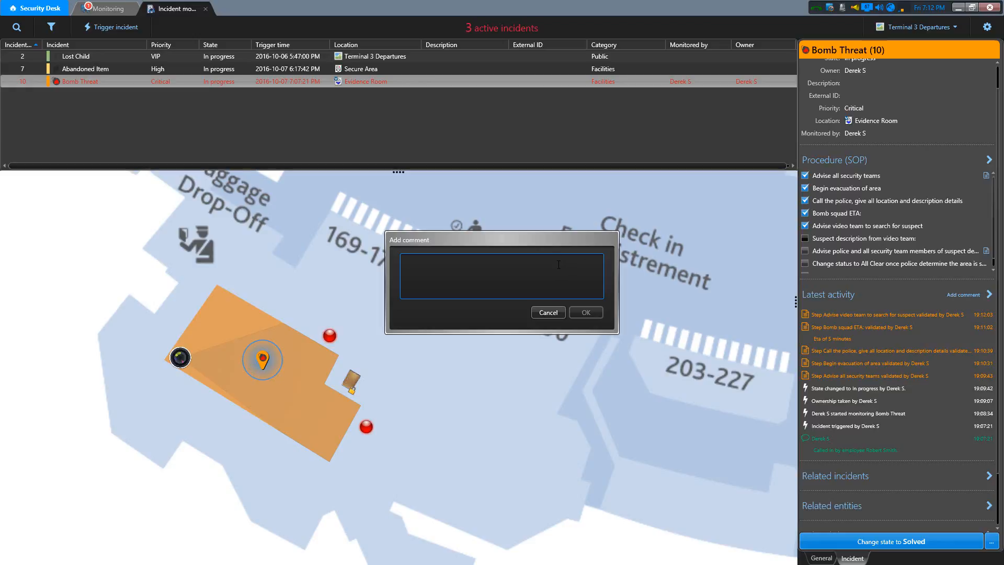
pyautogui.write('Blue coat, red pants.')
pyautogui.click(582, 314)
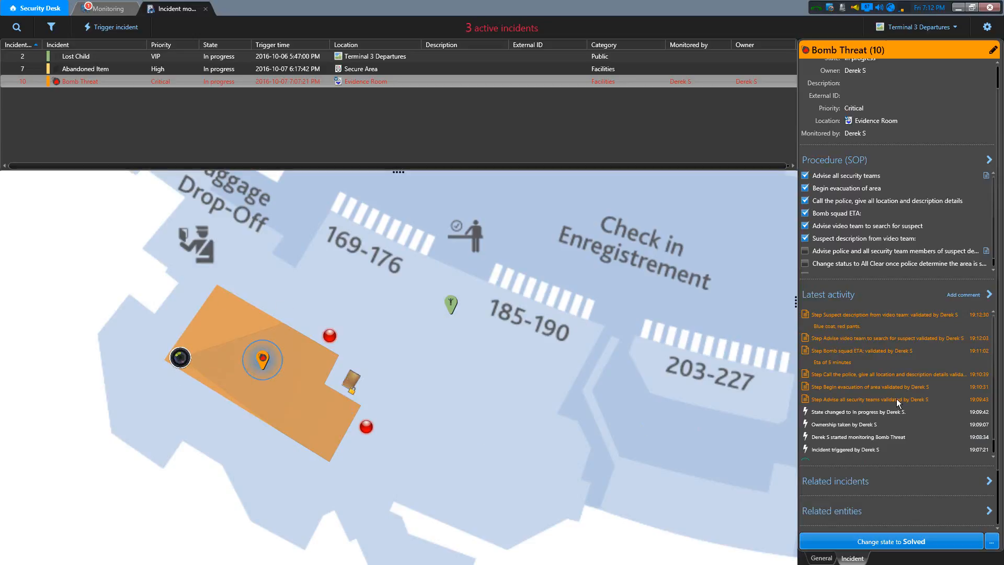
# - Attach the Storage Room camera to the Bomb Threat incident as a related entity, and return to the incident overview
pyautogui.click(851, 512)
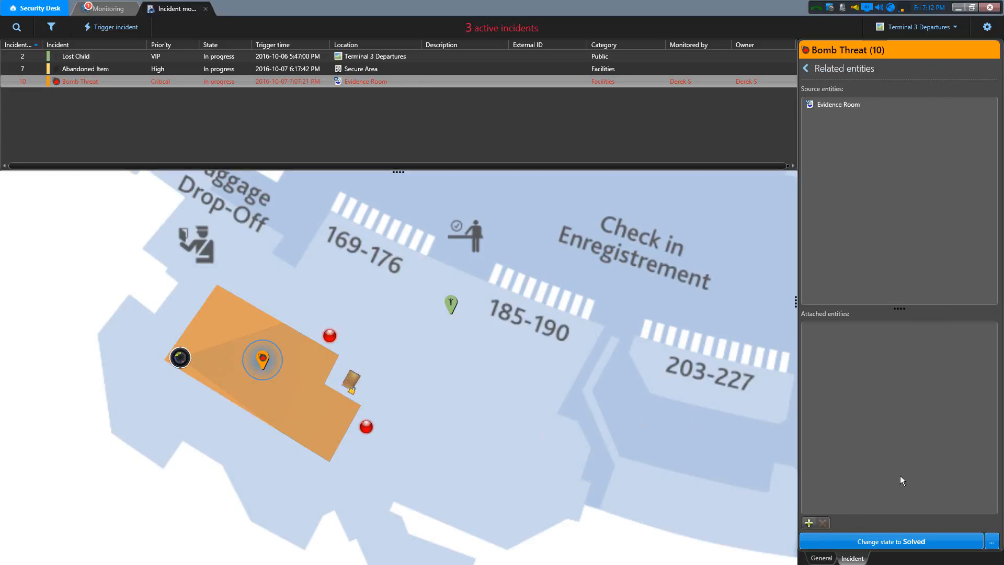
pyautogui.click(809, 523)
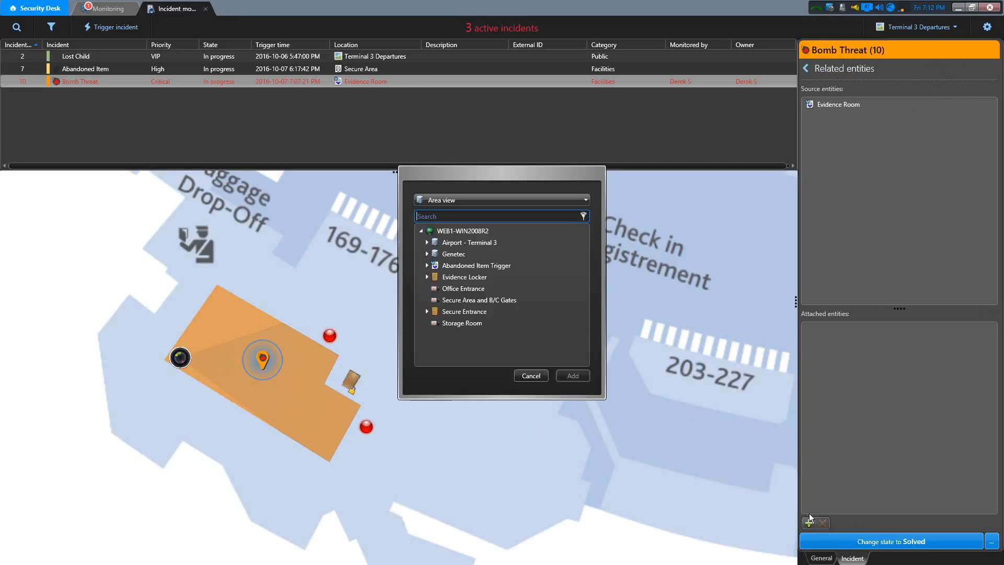
pyautogui.click(470, 323)
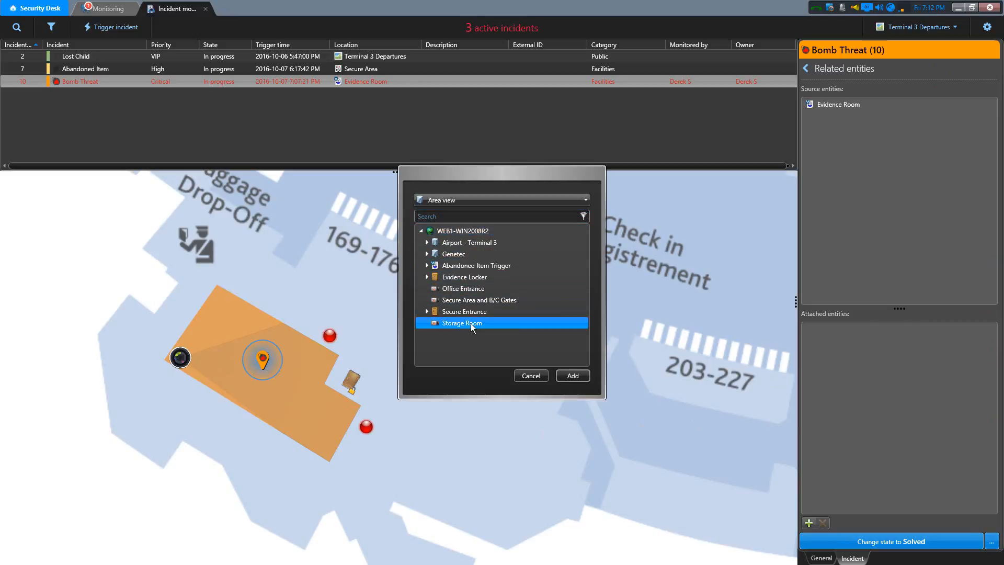
pyautogui.click(573, 376)
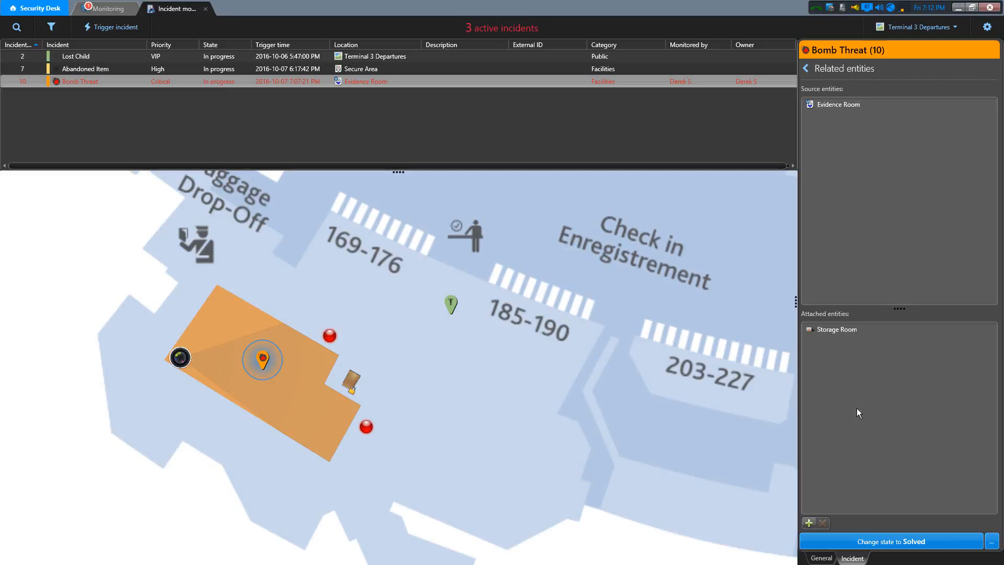
pyautogui.click(807, 70)
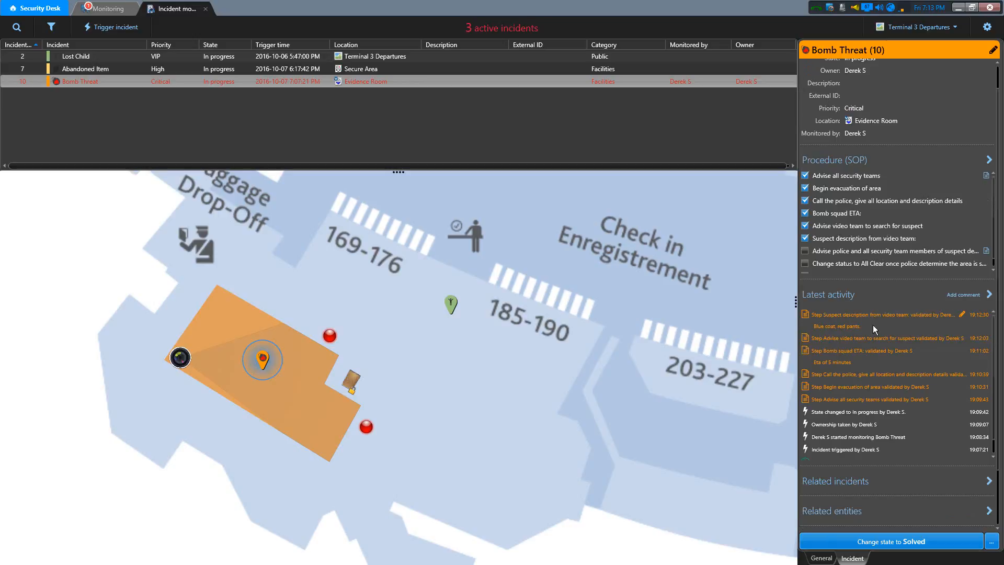
# - Extend the suspect description comment with the lines "Video team provided camera: storage room" and "Look at time stamp 6:30pm", and save it
pyautogui.click(962, 315)
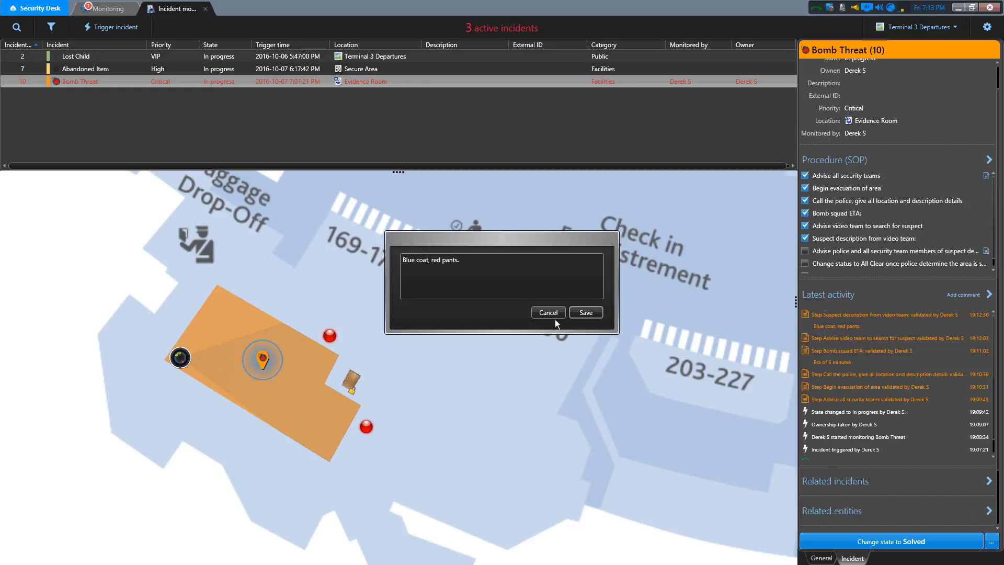
pyautogui.click(507, 261)
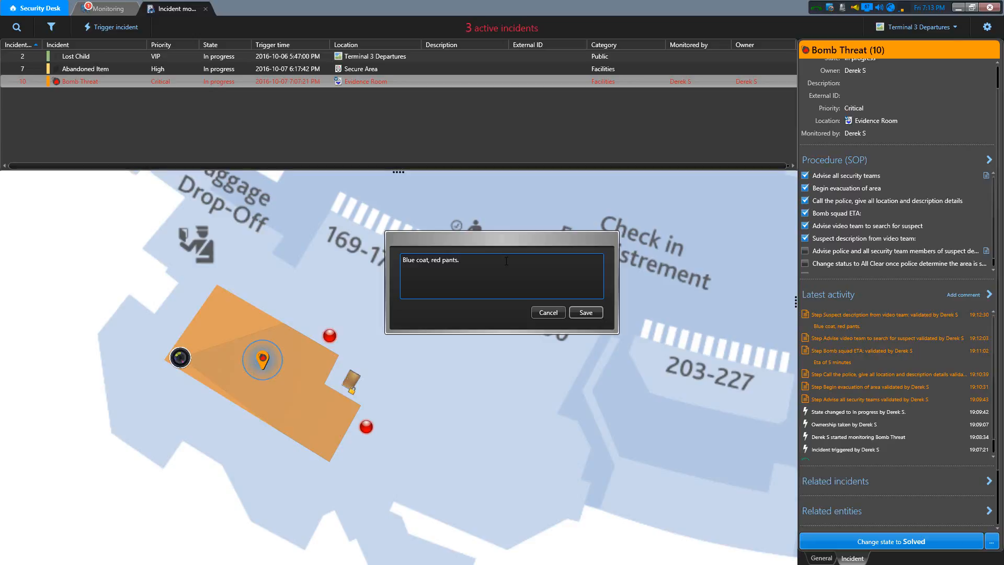
pyautogui.press('Return')
pyautogui.write('Video team ')
pyautogui.write('provided came')
pyautogui.write('ra: sto')
pyautogui.write('rage room')
pyautogui.write('ok at time st')
pyautogui.write('amp')
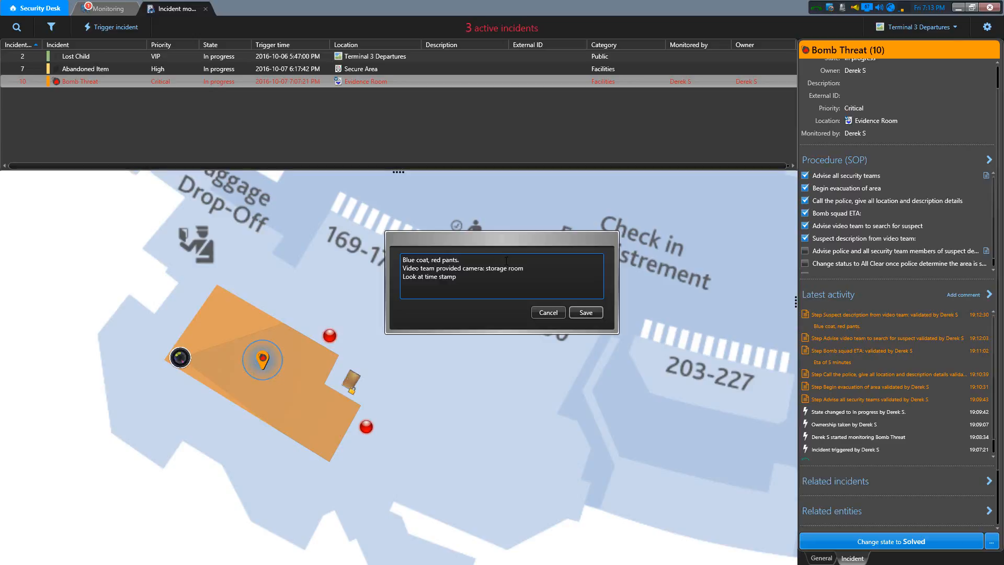
pyautogui.write(' 6:30pm')
pyautogui.click(591, 312)
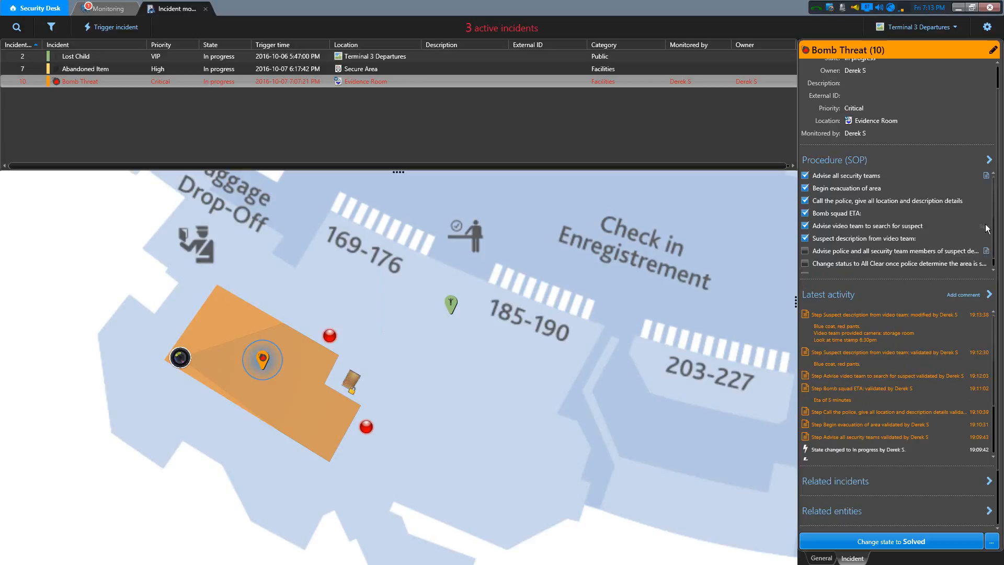
# - Complete the procedure step for advising police and all security team members about the suspect
pyautogui.scroll(-1, 995, 235)
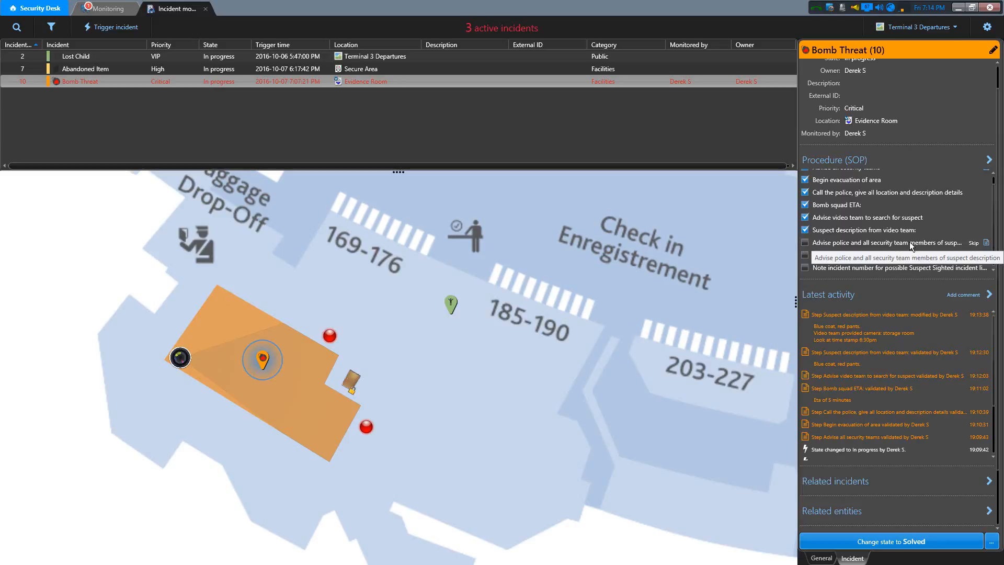
pyautogui.click(805, 243)
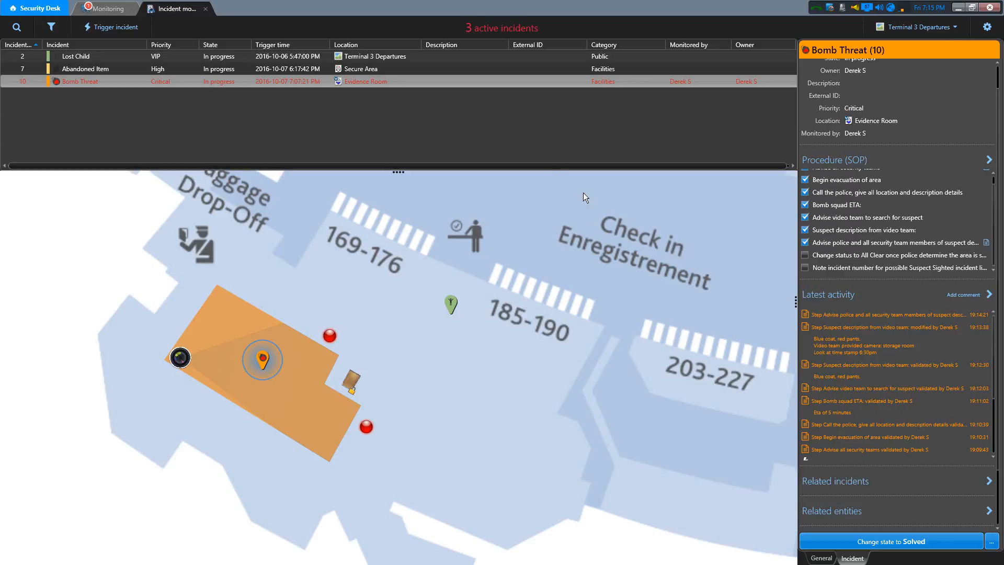
# - Change the Bomb Threat incident's state to Parked with a hold time of 5 minutes
pyautogui.click(992, 542)
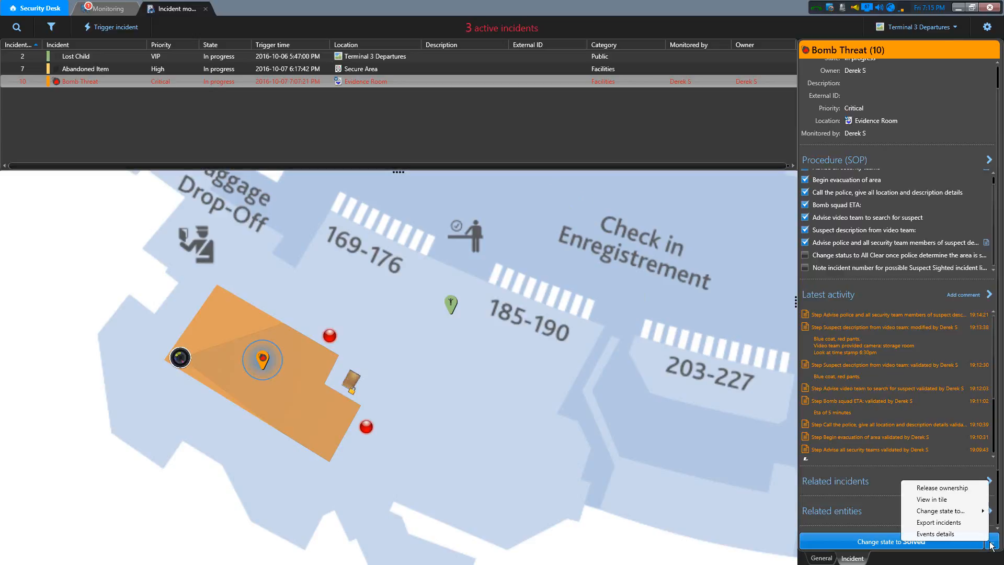
pyautogui.moveTo(947, 511)
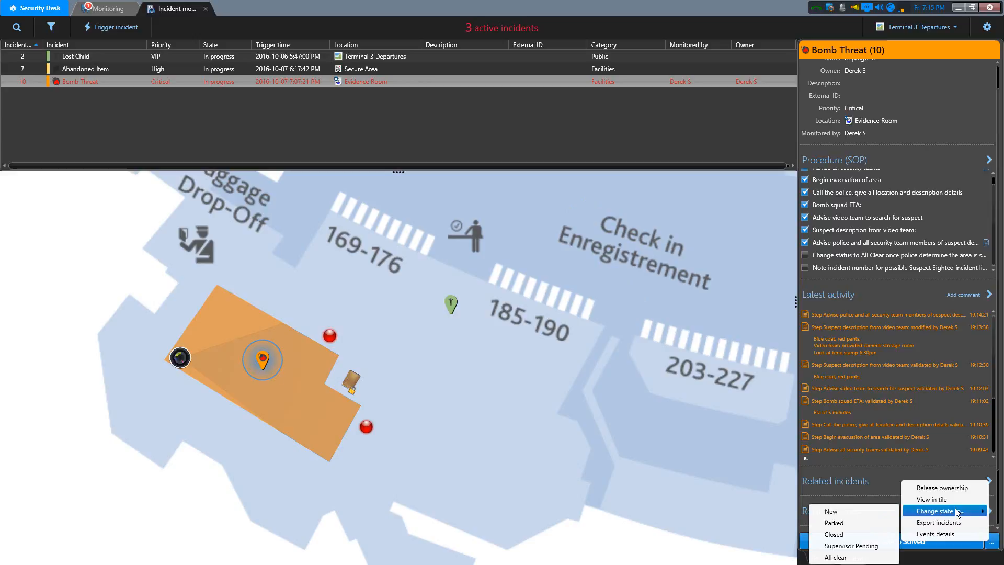
pyautogui.click(831, 522)
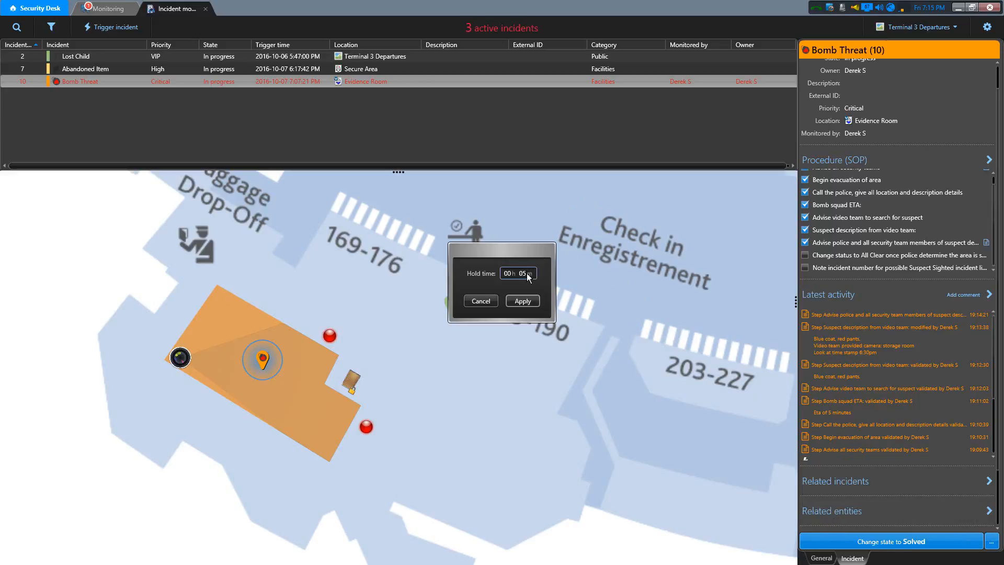
pyautogui.click(526, 300)
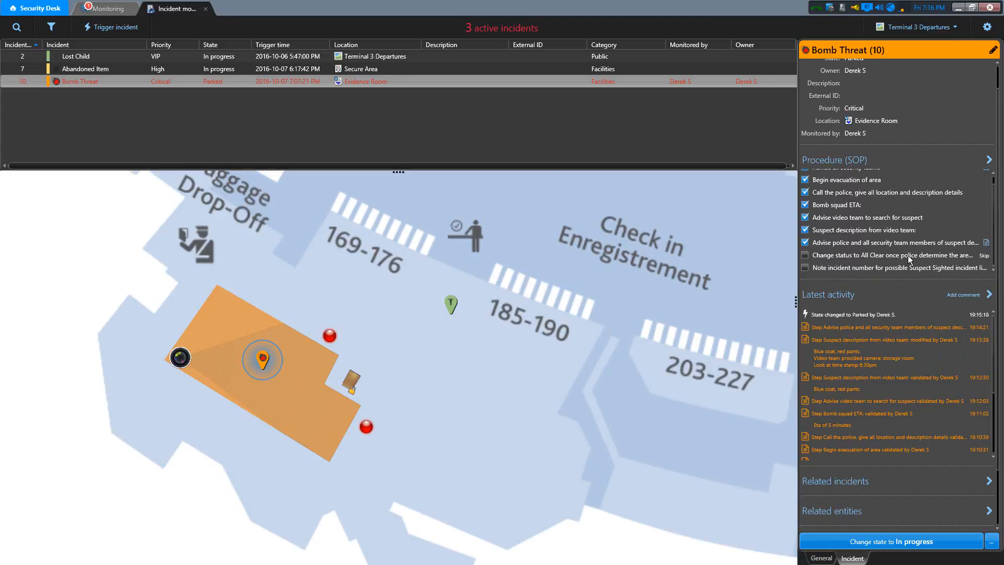
# - Change the state of the parked Bomb Threat incident to All clear
pyautogui.click(990, 542)
pyautogui.moveTo(950, 509)
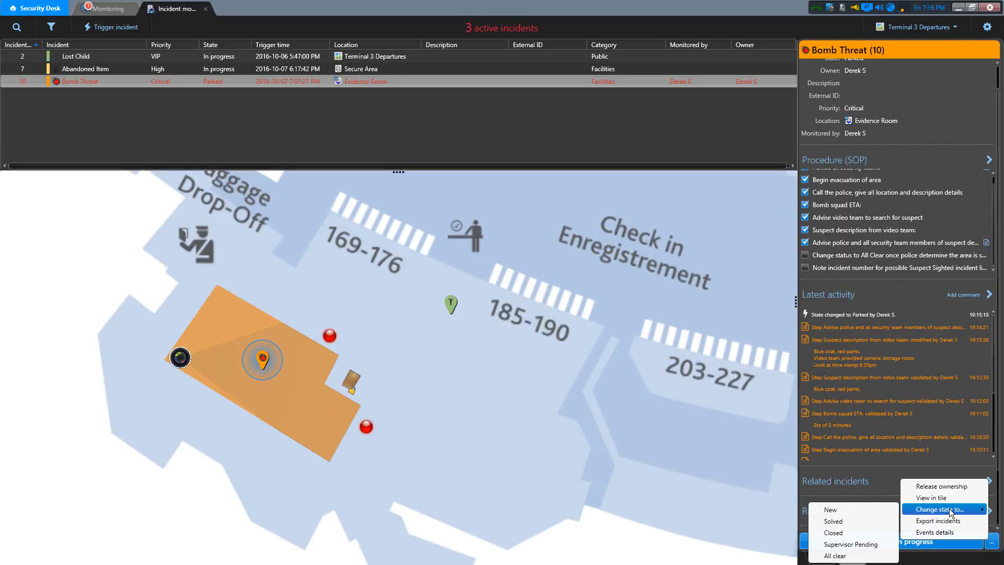
pyautogui.click(855, 556)
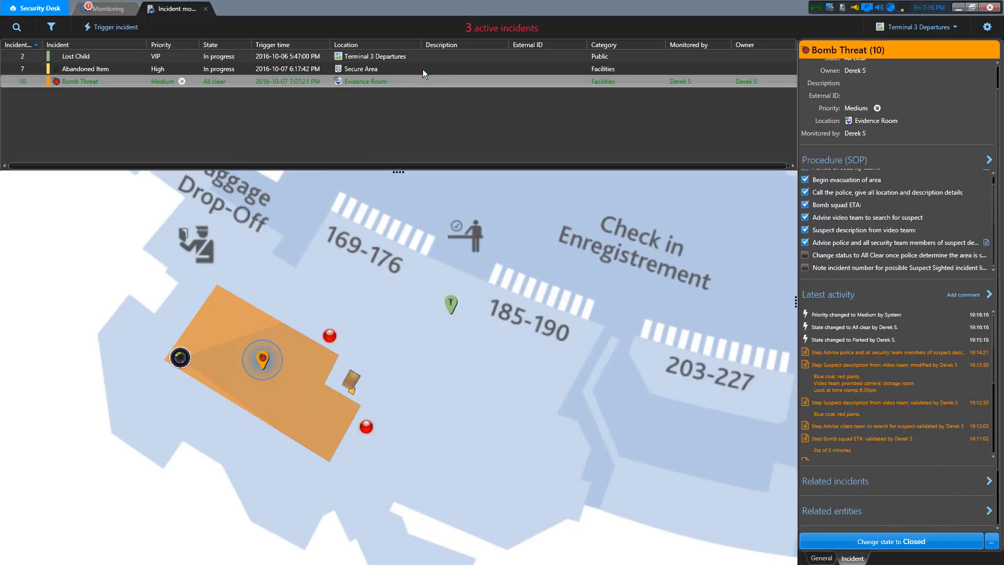
# - Complete the Bomb Threat procedure steps on the All Clear status and the possible Suspect Sighted incident number, and close the incident
pyautogui.click(407, 69)
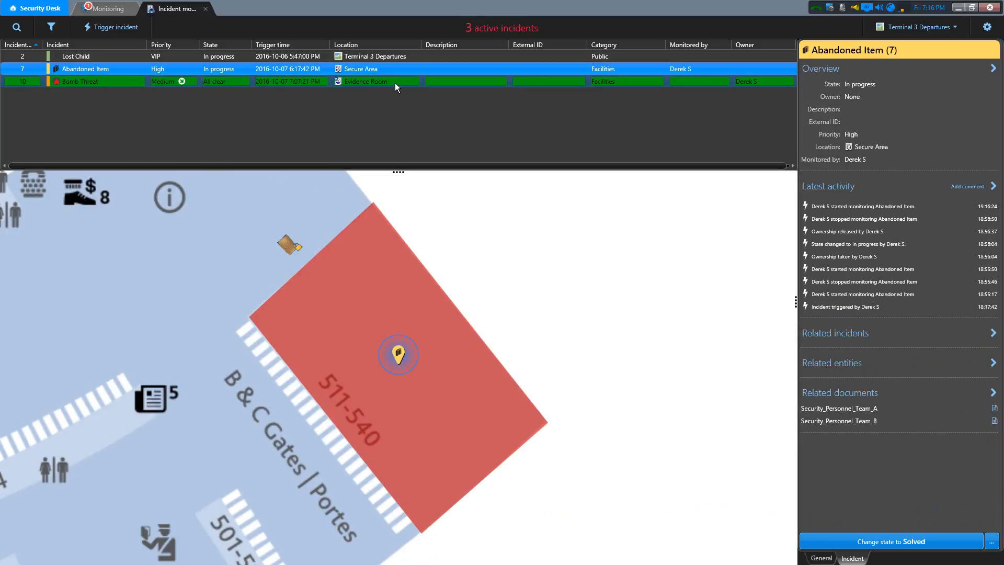
pyautogui.click(394, 82)
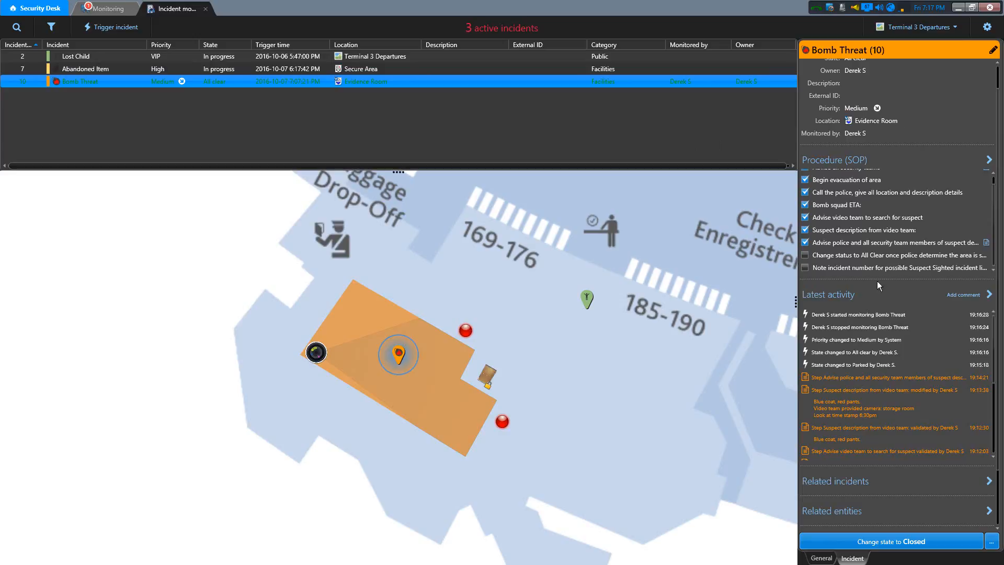
pyautogui.click(805, 255)
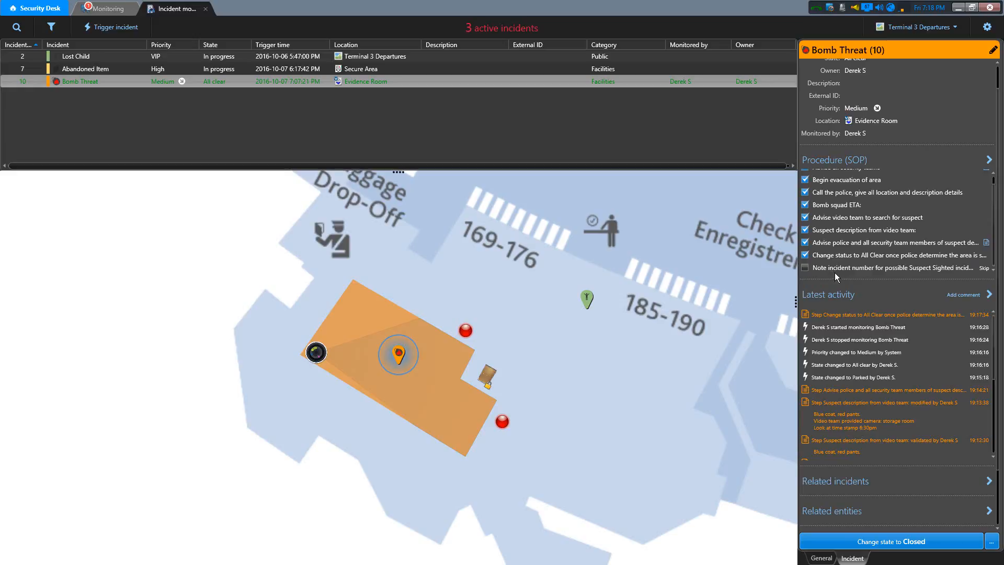
pyautogui.moveTo(846, 270)
pyautogui.moveTo(879, 267)
pyautogui.click(806, 268)
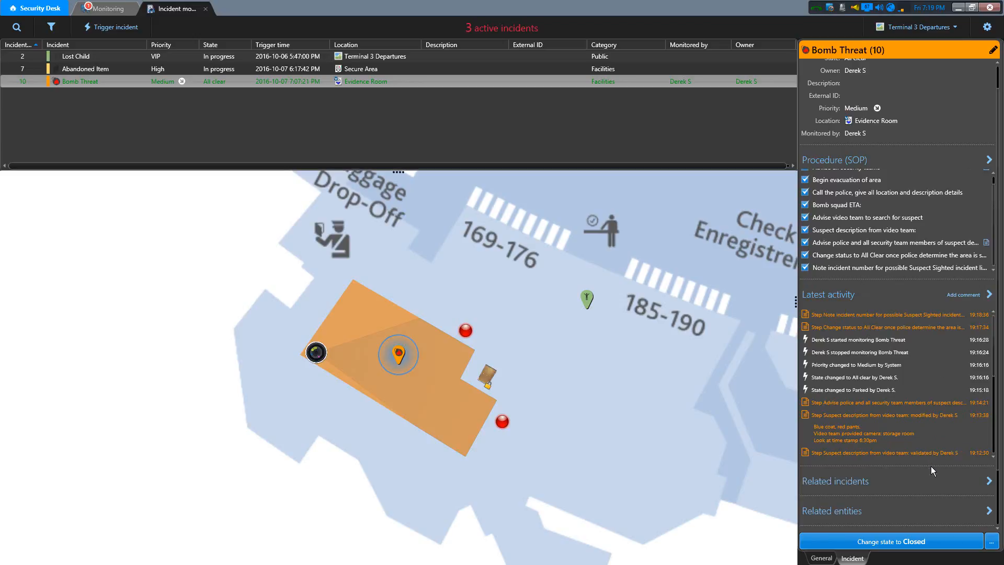
pyautogui.click(940, 540)
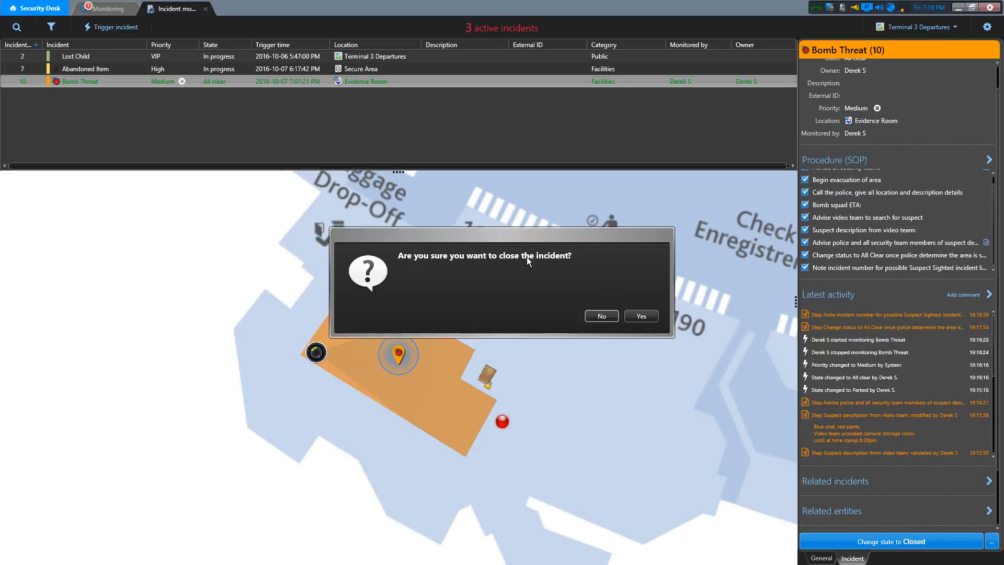
pyautogui.click(641, 315)
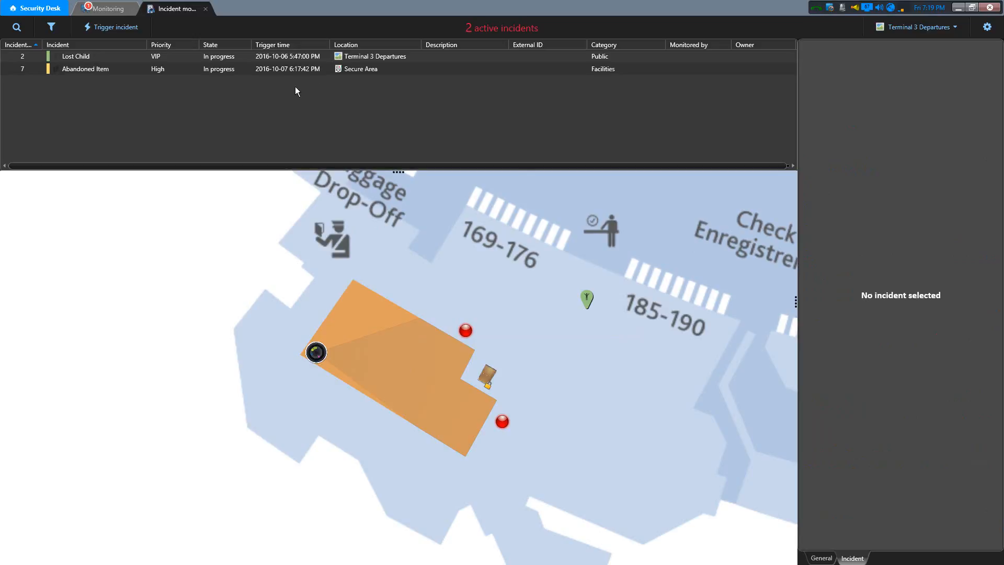
pyautogui.rightClick(271, 69)
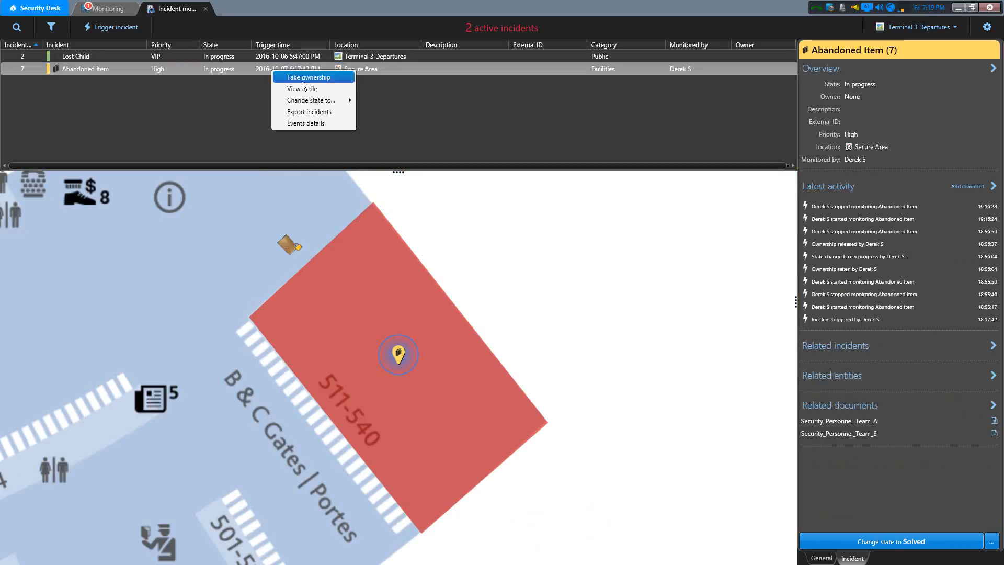
pyautogui.moveTo(321, 99)
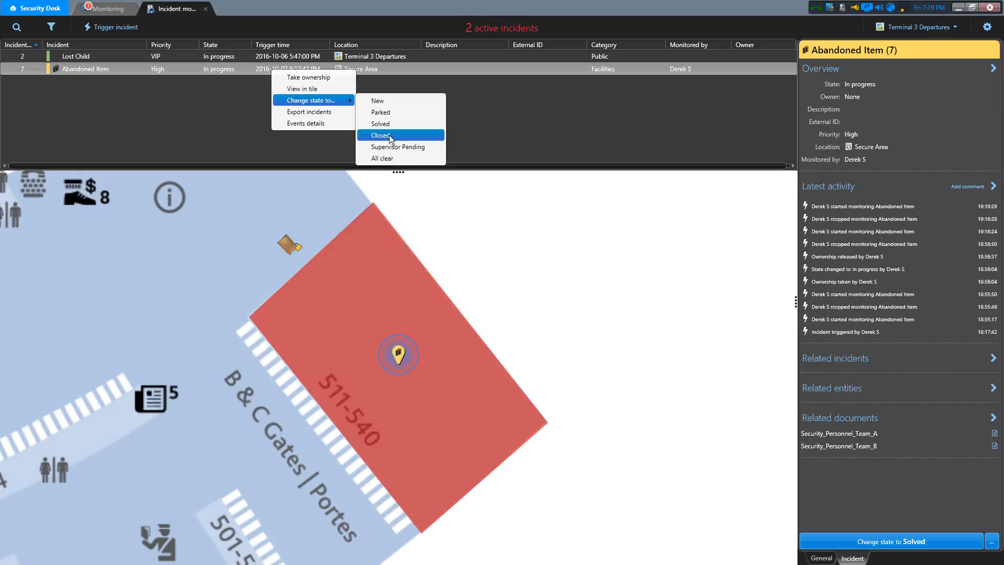
pyautogui.click(510, 115)
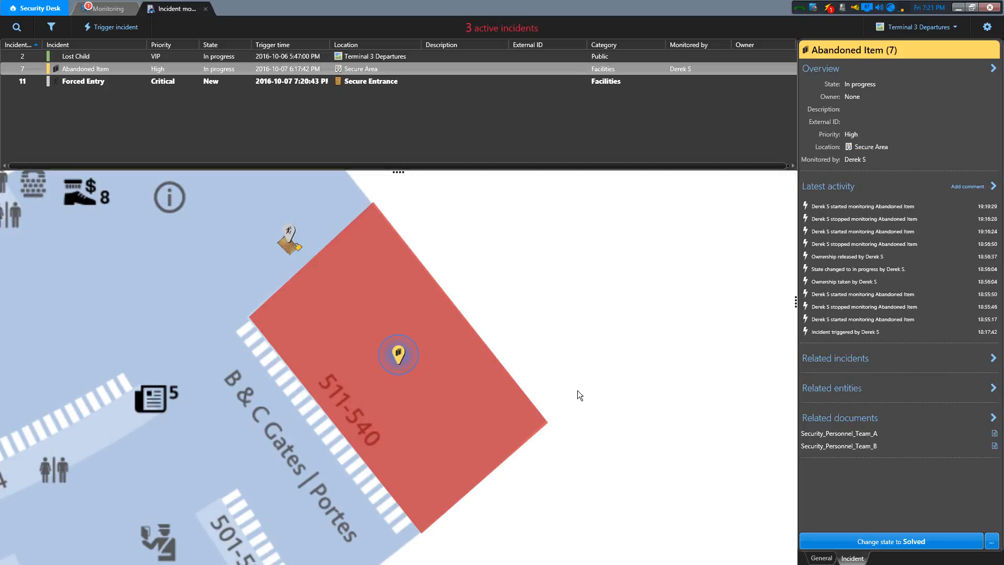
# - Set the new Forced Entry incident to In progress and complete its "Alert security team" procedure step
pyautogui.click(379, 82)
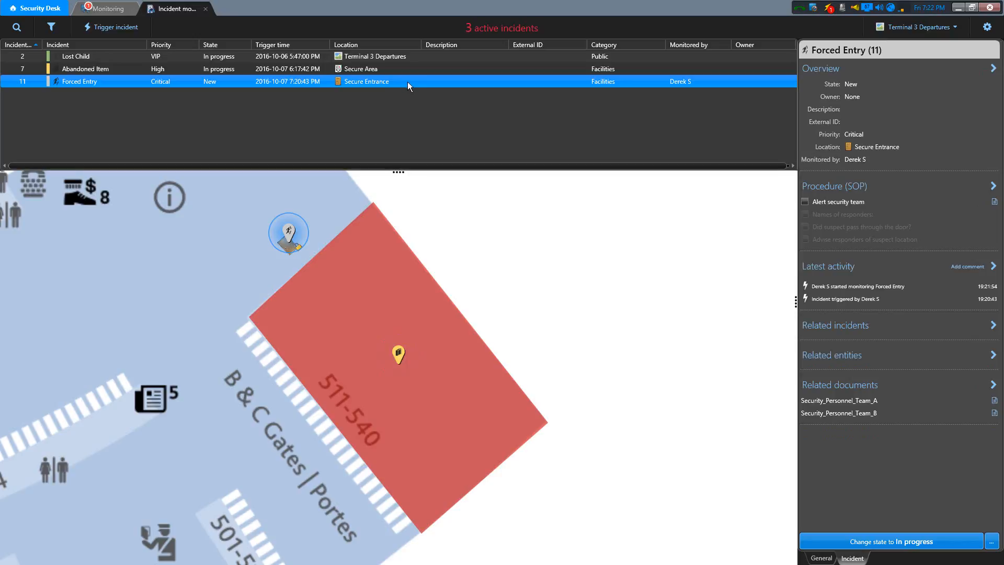
pyautogui.click(907, 543)
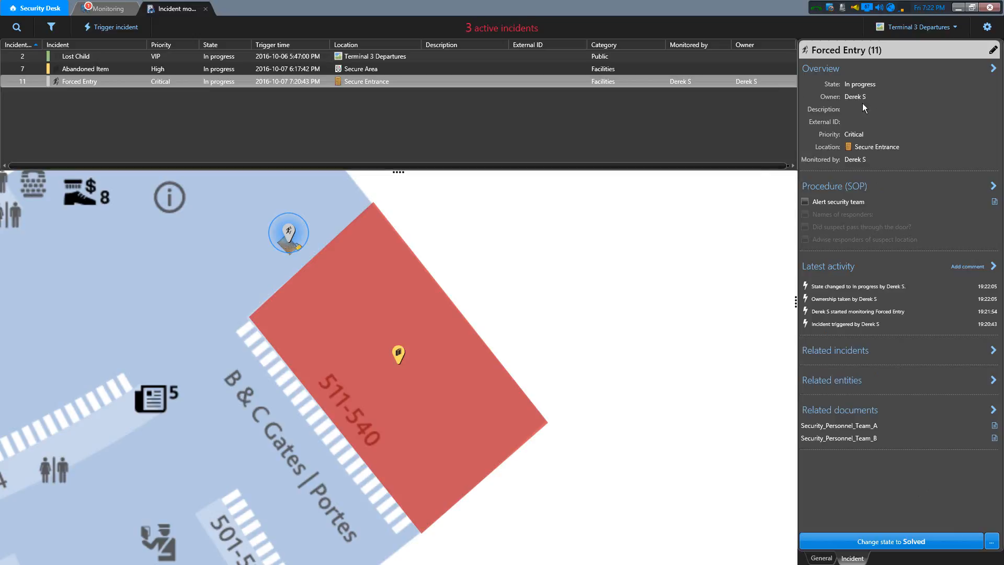
pyautogui.click(806, 202)
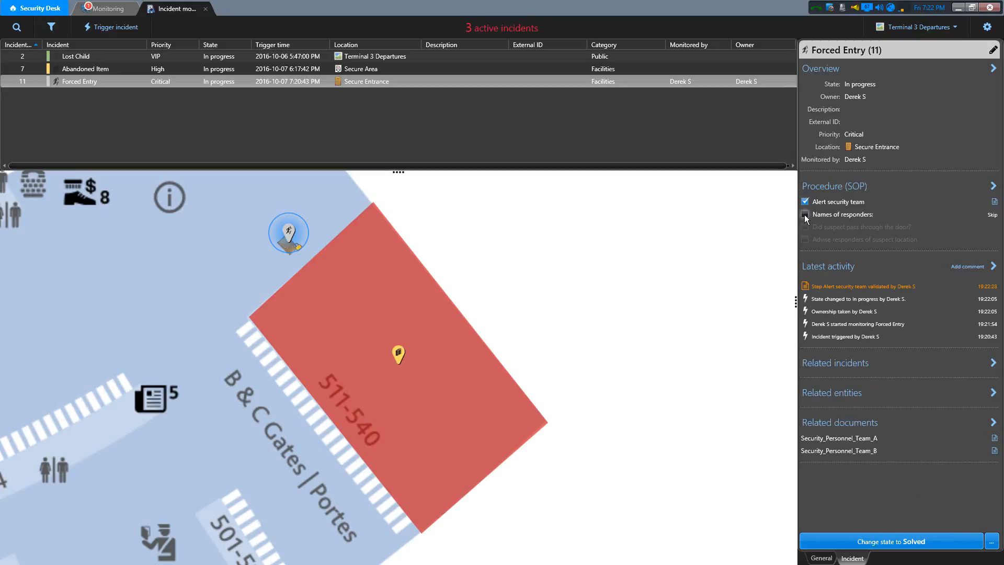
# - Complete the "Names of responders" procedure step with a comment listing the two responders' full names on separate lines
pyautogui.click(806, 214)
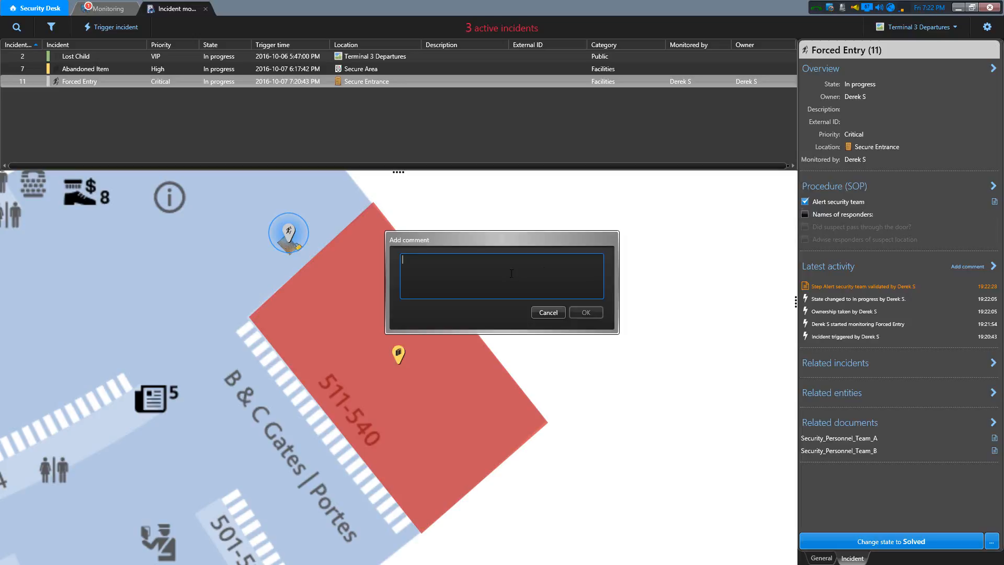
pyautogui.write('Sarah ')
pyautogui.write("O'Conner")
pyautogui.write('Judith Franklin')
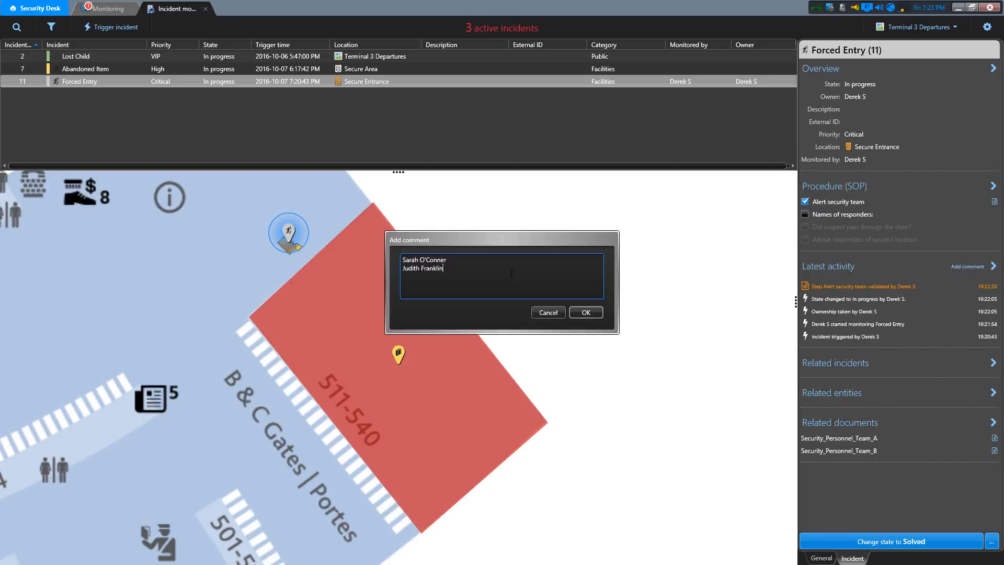
pyautogui.click(597, 312)
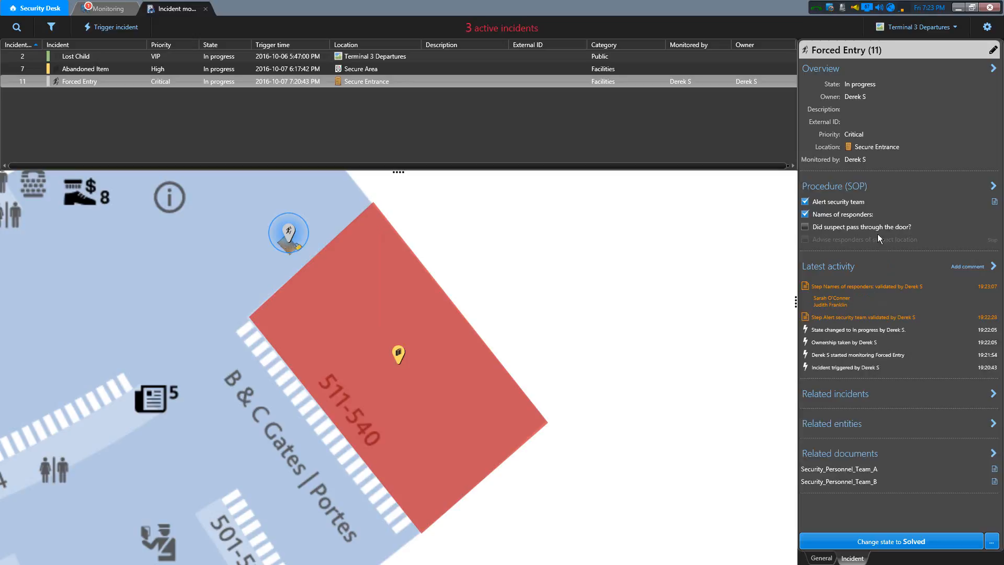
# - Complete the "Did suspect pass through the door?" step with the comment "Suspect in Secure Area", and the step advising responders of the suspect location
pyautogui.click(805, 226)
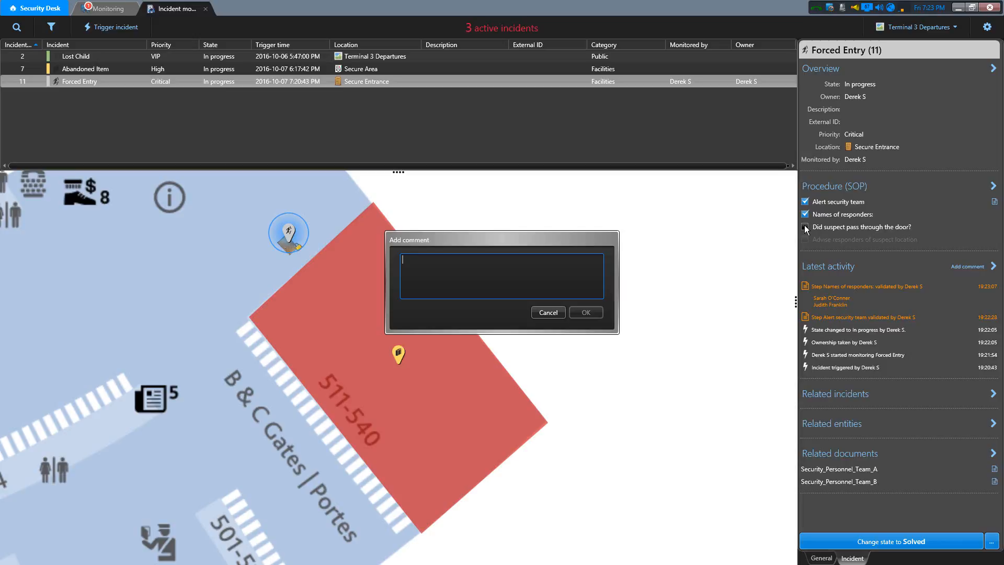
pyautogui.write('Suspect in Secure Area')
pyautogui.click(585, 315)
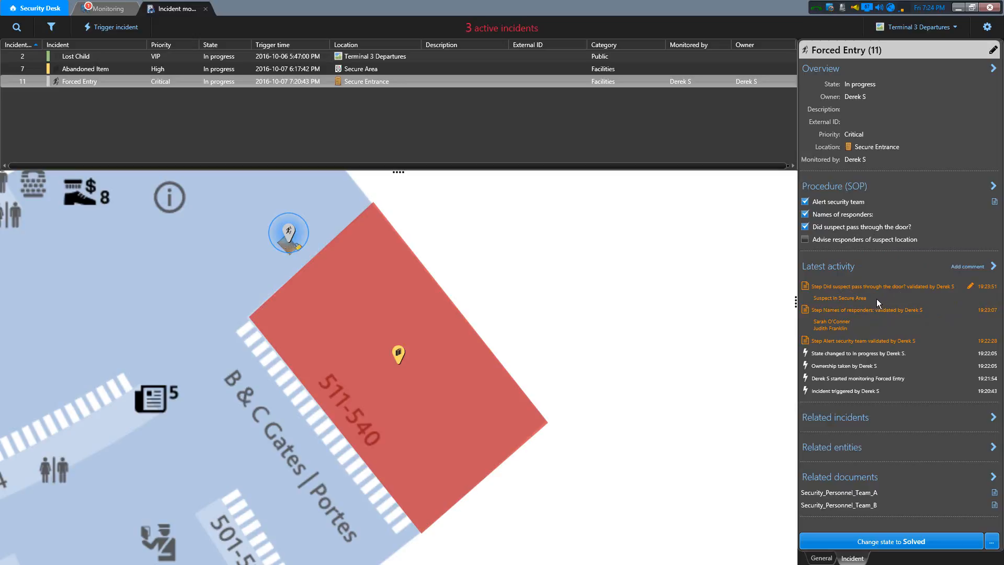
pyautogui.click(805, 239)
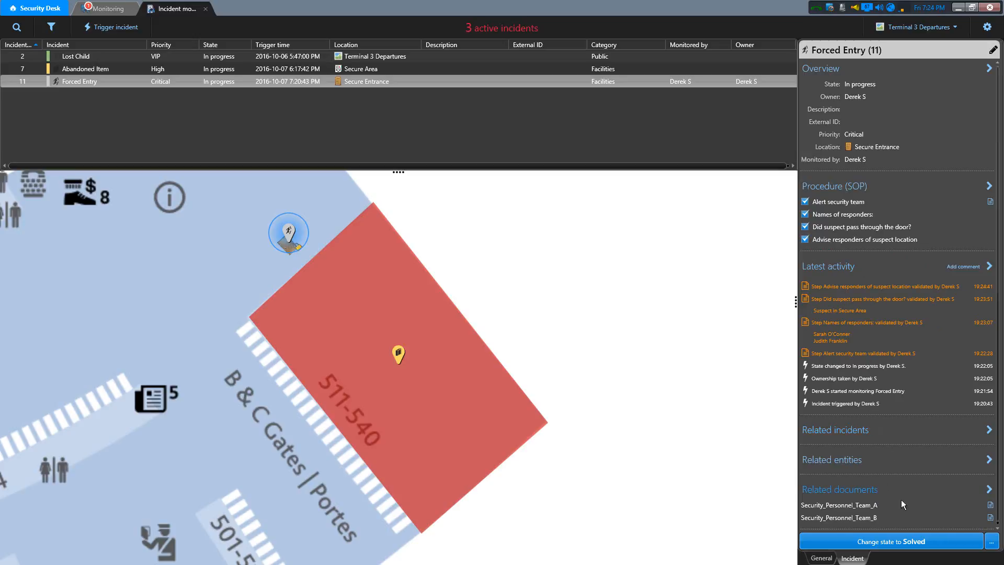
pyautogui.scroll(-1, 1000, 474)
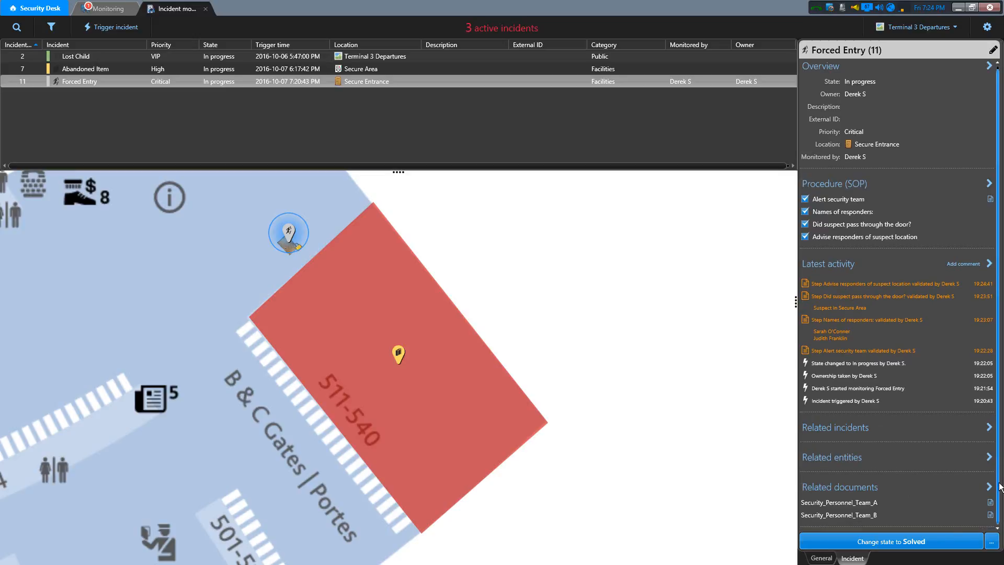
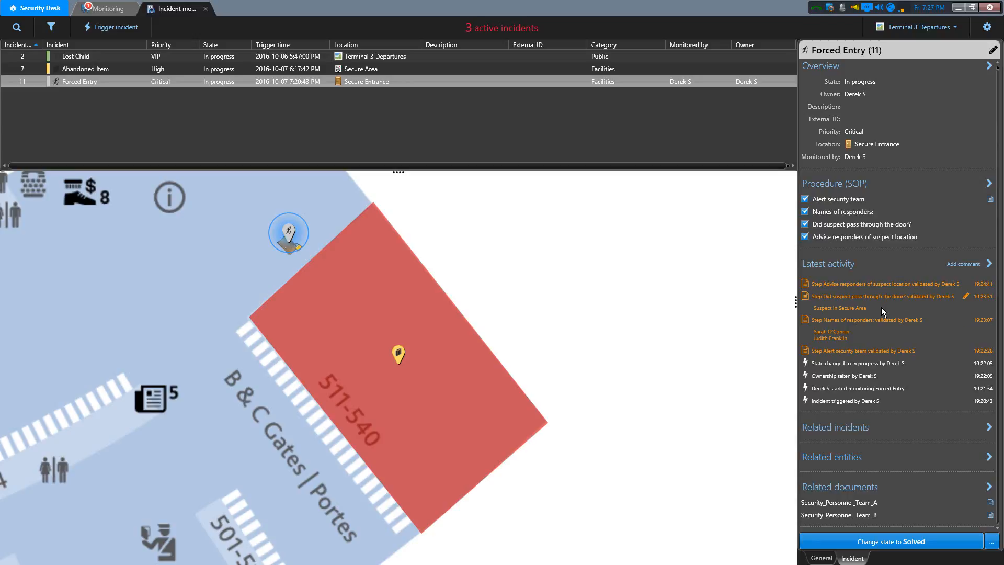
# - Change the comment on the "Did suspect pass through the door?" step to "Suspect fled the scene, headed for coffee vendor."
pyautogui.click(966, 296)
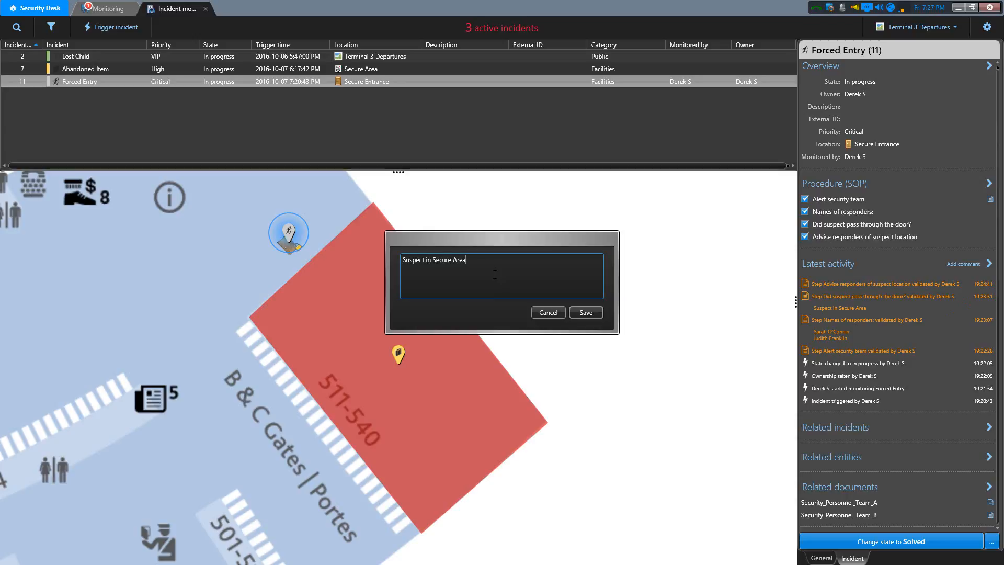
pyautogui.press('BackSpace')
pyautogui.press('BackSpace')
pyautogui.press('BackSpace')
pyautogui.press('BackSpace')
pyautogui.press('BackSpace')
pyautogui.press('BackSpace')
pyautogui.press('BackSpace')
pyautogui.press('BackSpace')
pyautogui.press('BackSpace')
pyautogui.press('BackSpace')
pyautogui.press('BackSpace')
pyautogui.press('BackSpace')
pyautogui.press('BackSpace')
pyautogui.write('fled the scene. headed for coffee vendor')
pyautogui.click(587, 312)
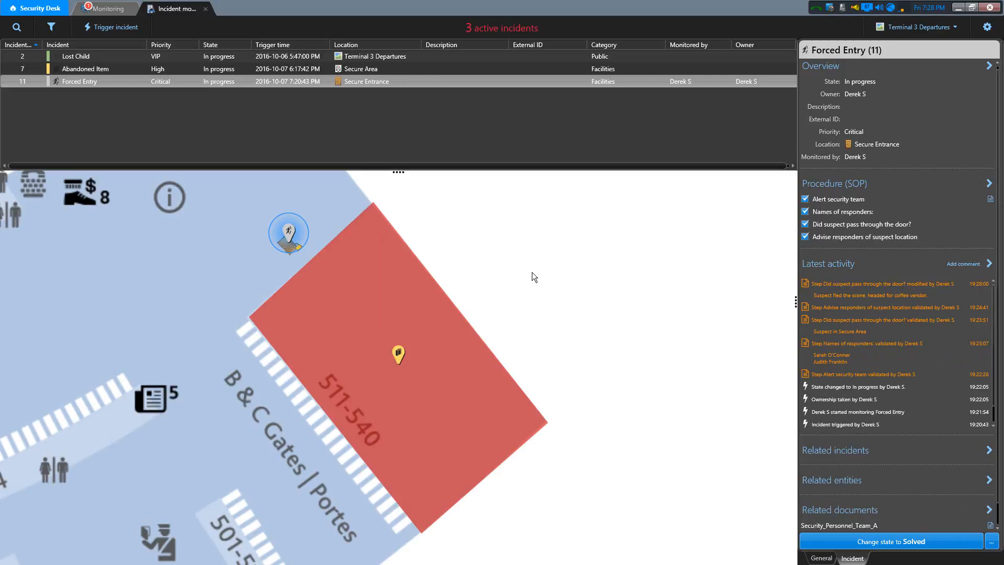
# - Trigger a Public Suspect Sighted incident on the map's concourse between coffee vendors 1 and 2, with the comment "Suspect from forced entry"
pyautogui.click(336, 318)
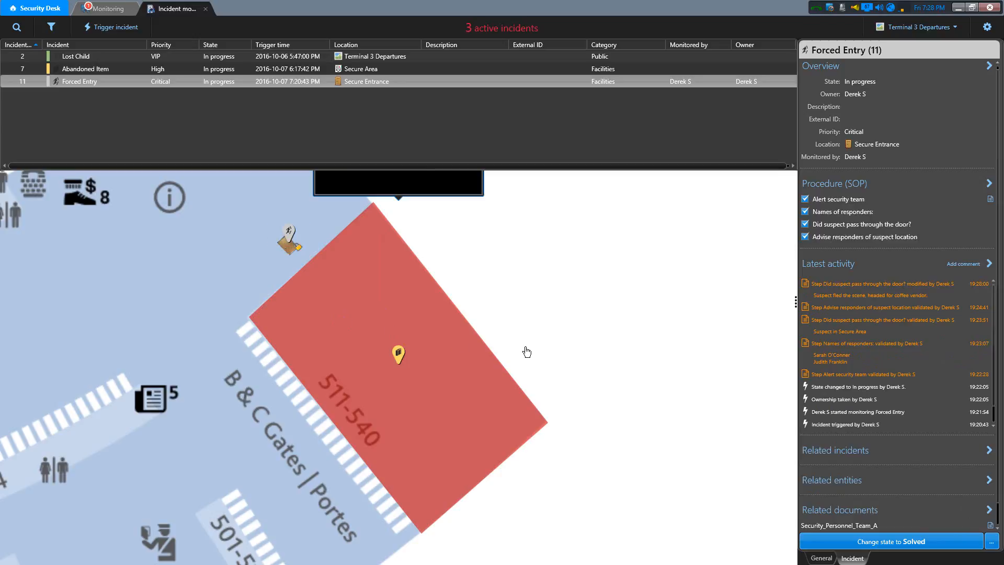
pyautogui.moveTo(531, 347); pyautogui.dragTo(545, 347)
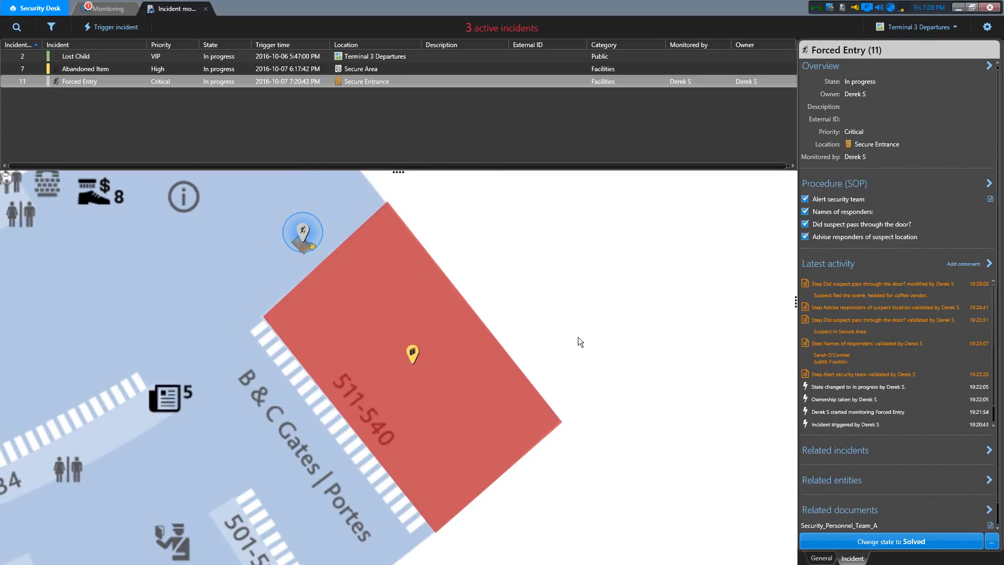
pyautogui.moveTo(123, 296); pyautogui.dragTo(450, 266)
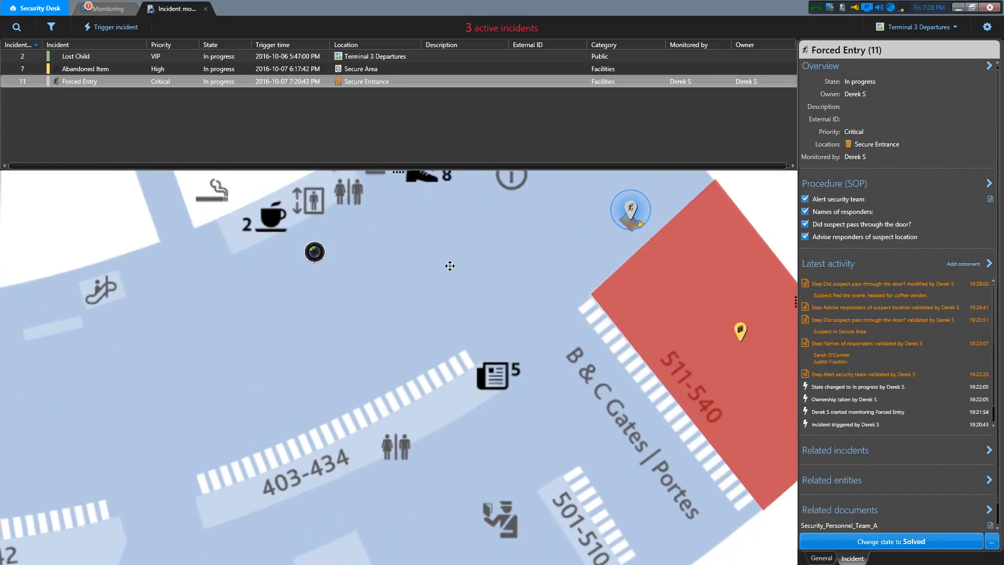
pyautogui.scroll(-3, 443, 289)
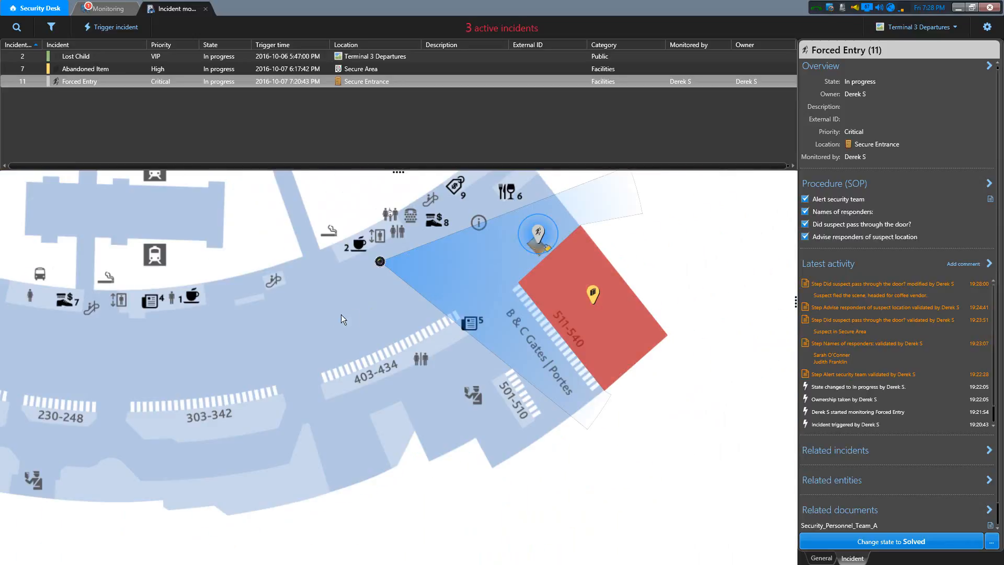
pyautogui.moveTo(336, 325); pyautogui.dragTo(380, 321)
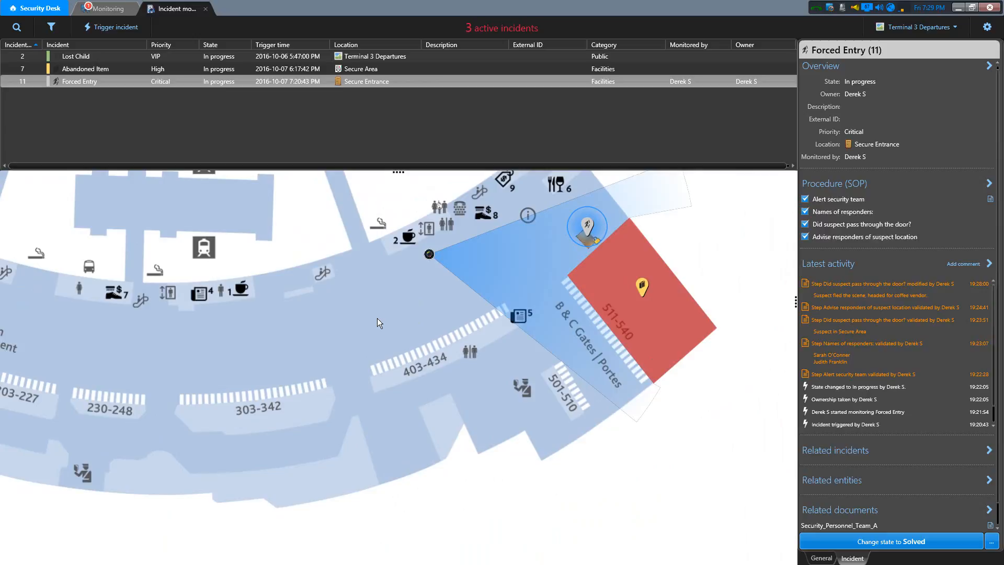
pyautogui.rightClick(327, 315)
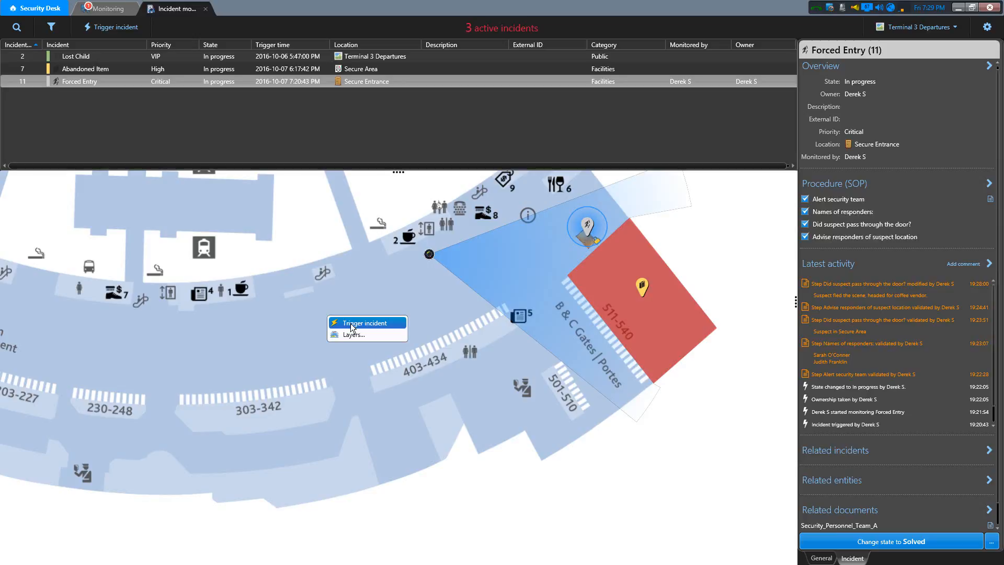
pyautogui.click(351, 325)
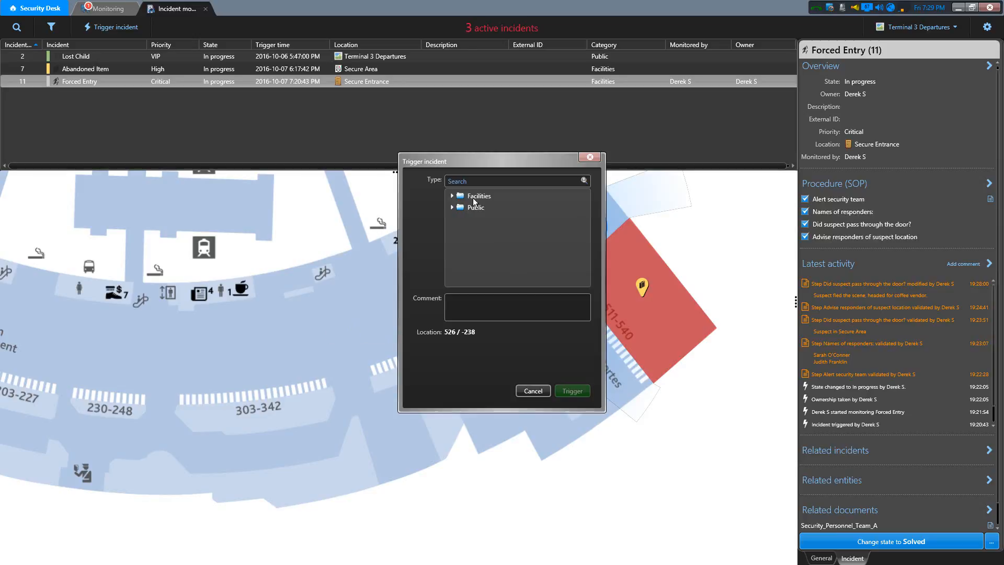
pyautogui.click(453, 207)
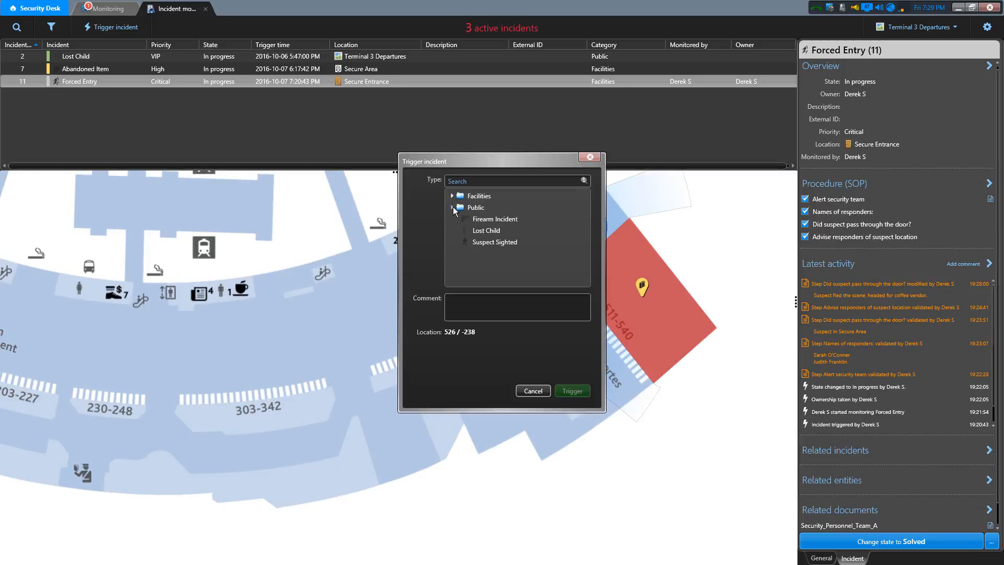
pyautogui.click(496, 244)
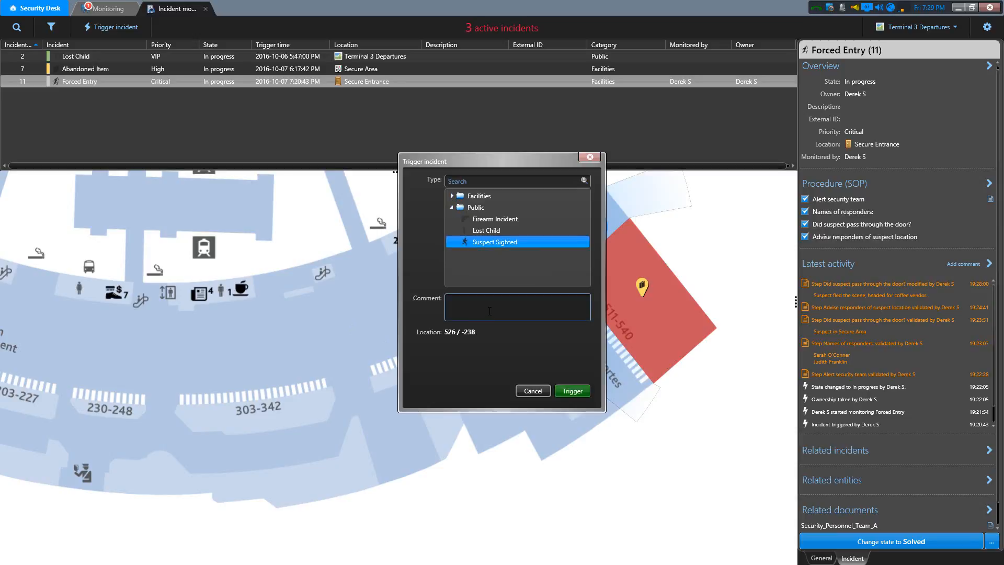
pyautogui.click(466, 304)
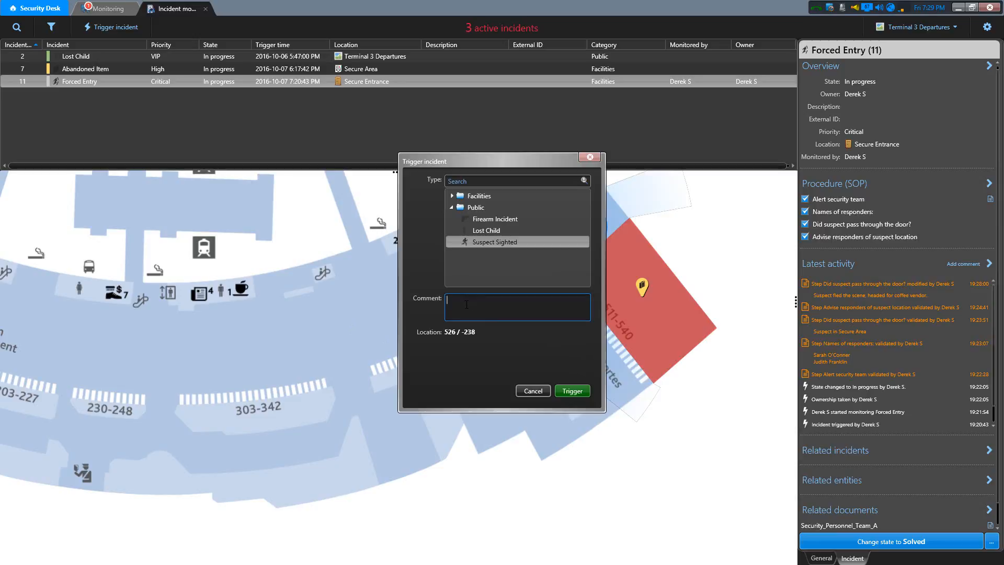
pyautogui.write('Suspect from forced entry')
pyautogui.click(566, 390)
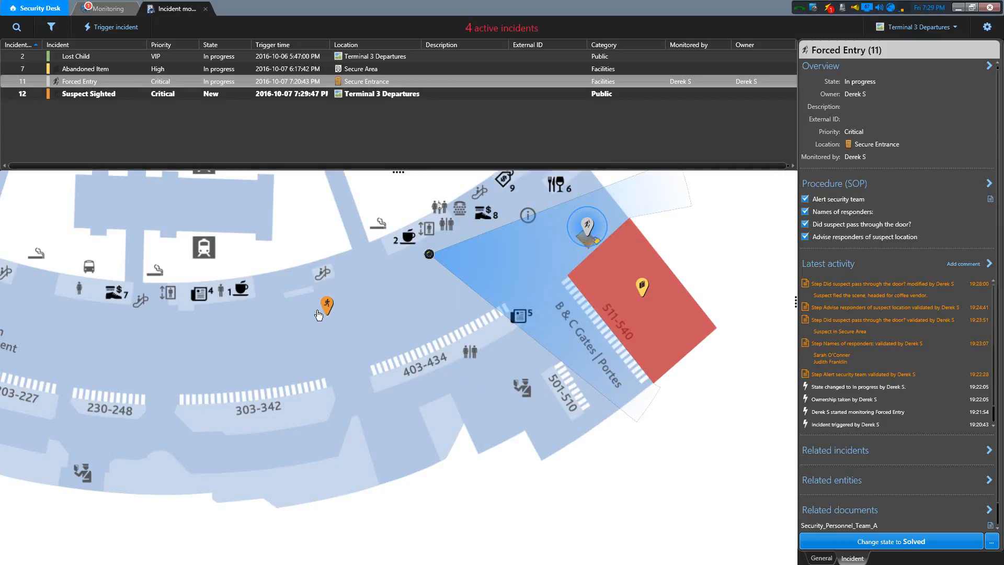
# - Trigger another Suspect Sighted incident on the map above counters 230-248, with the comment "Forced entry suspect"
pyautogui.moveTo(282, 336); pyautogui.dragTo(411, 350)
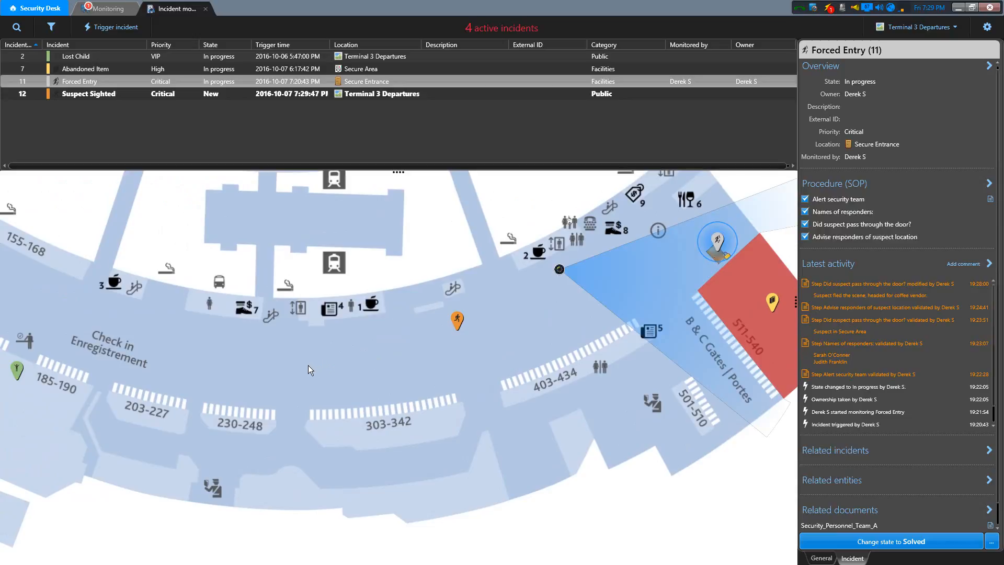
pyautogui.rightClick(252, 350)
pyautogui.click(276, 357)
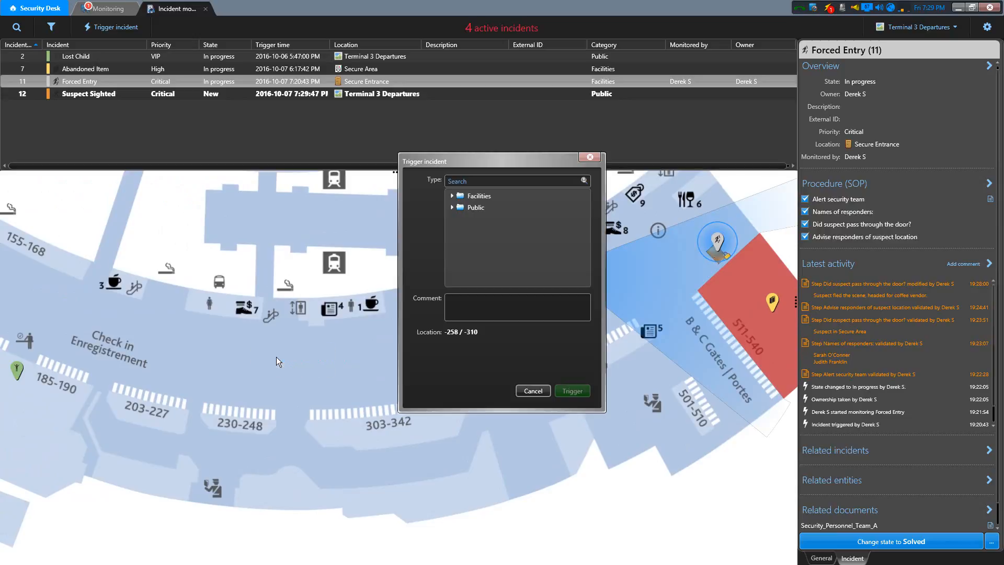
pyautogui.click(451, 208)
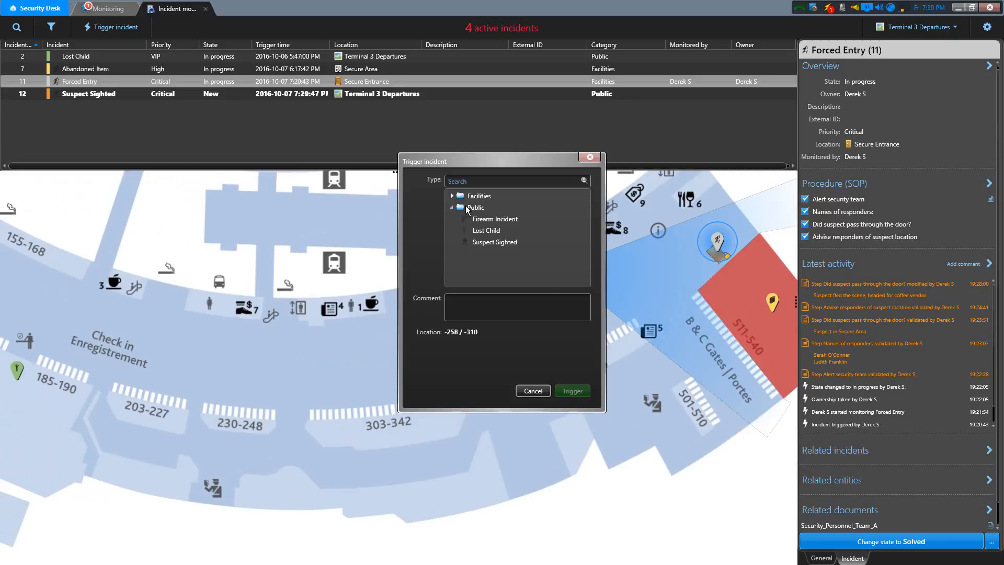
pyautogui.click(492, 241)
pyautogui.click(503, 304)
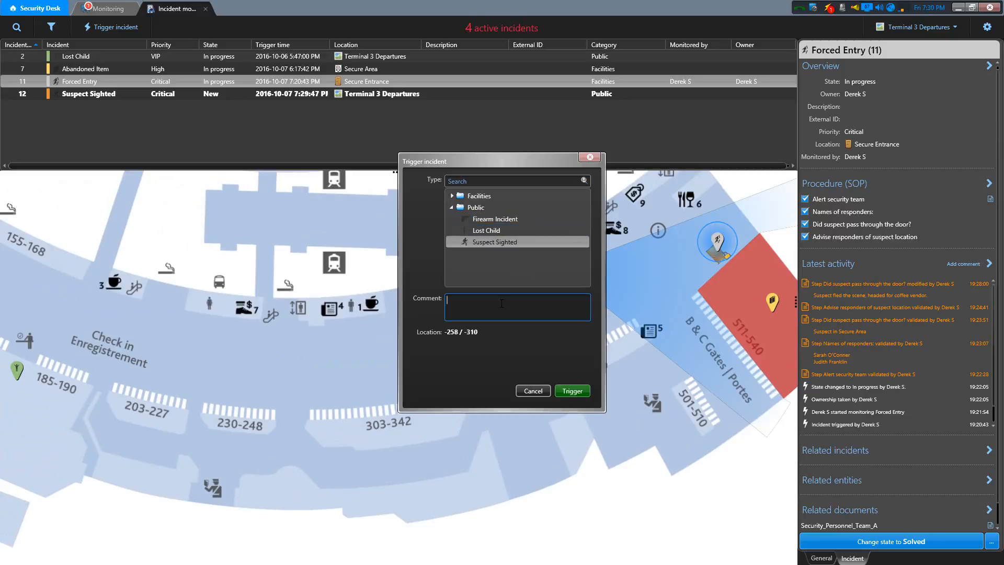
pyautogui.write('Forced entry suspect')
pyautogui.click(573, 391)
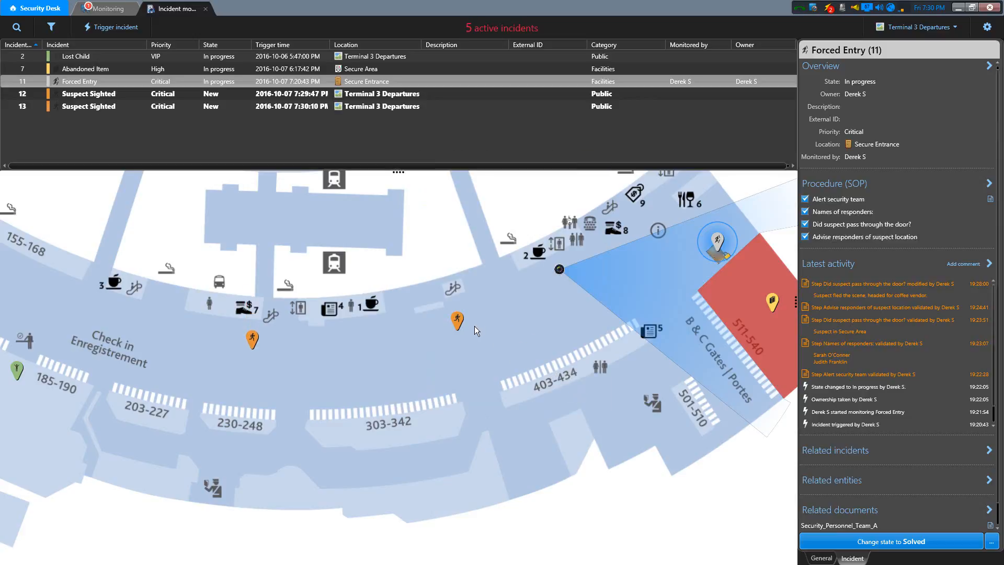
# - Link the Forced Entry incident and the two Suspect Sighted incidents together
pyautogui.moveTo(383, 357); pyautogui.dragTo(377, 386)
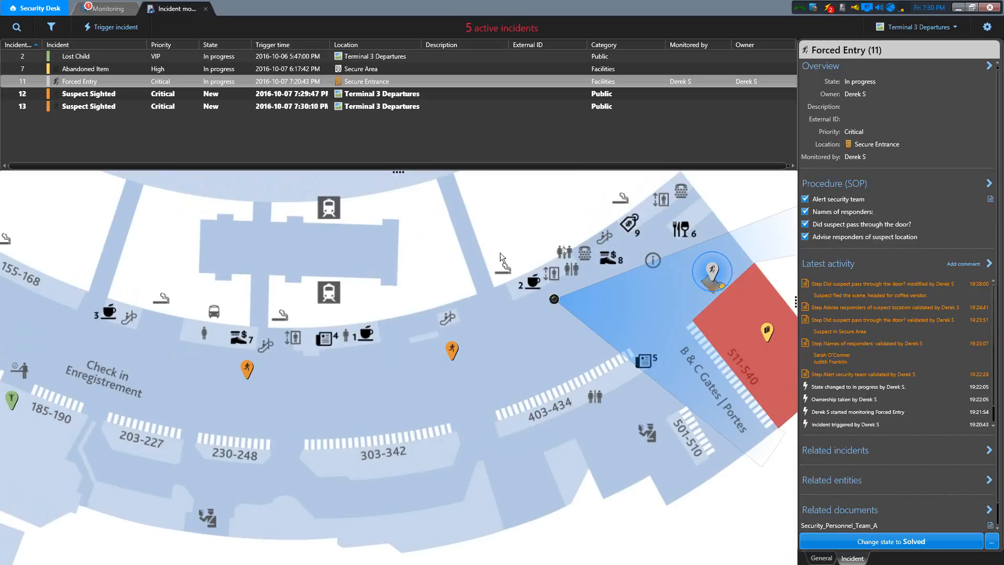
pyautogui.moveTo(447, 282); pyautogui.dragTo(475, 269)
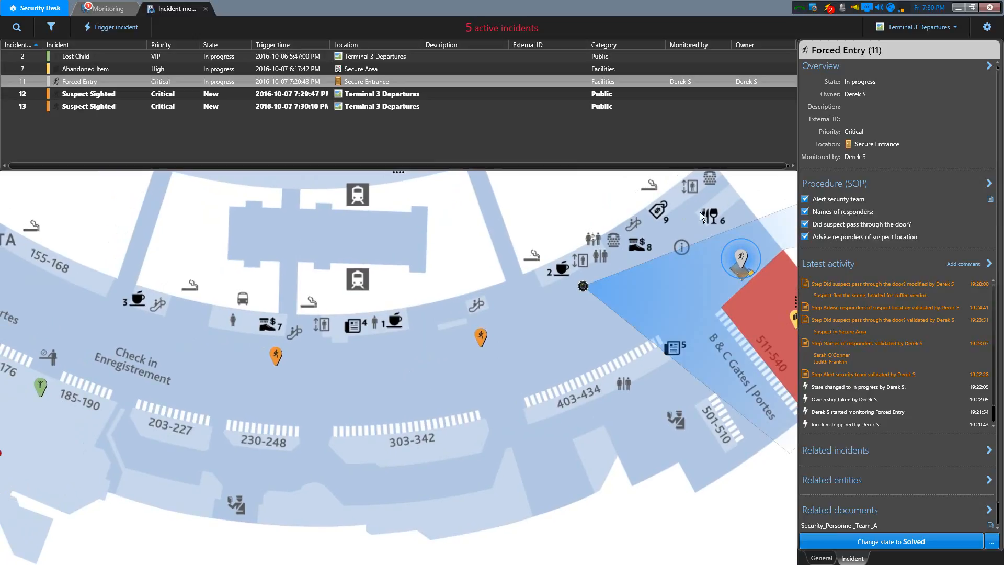
pyautogui.moveTo(743, 261)
pyautogui.moveTo(482, 339)
pyautogui.moveTo(165, 352); pyautogui.dragTo(363, 369)
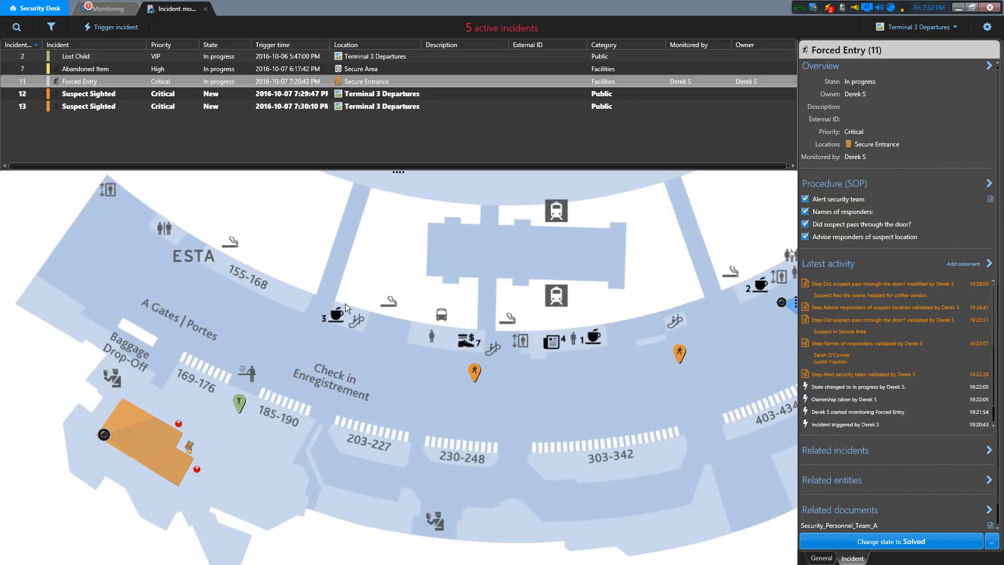
pyautogui.click(154, 96)
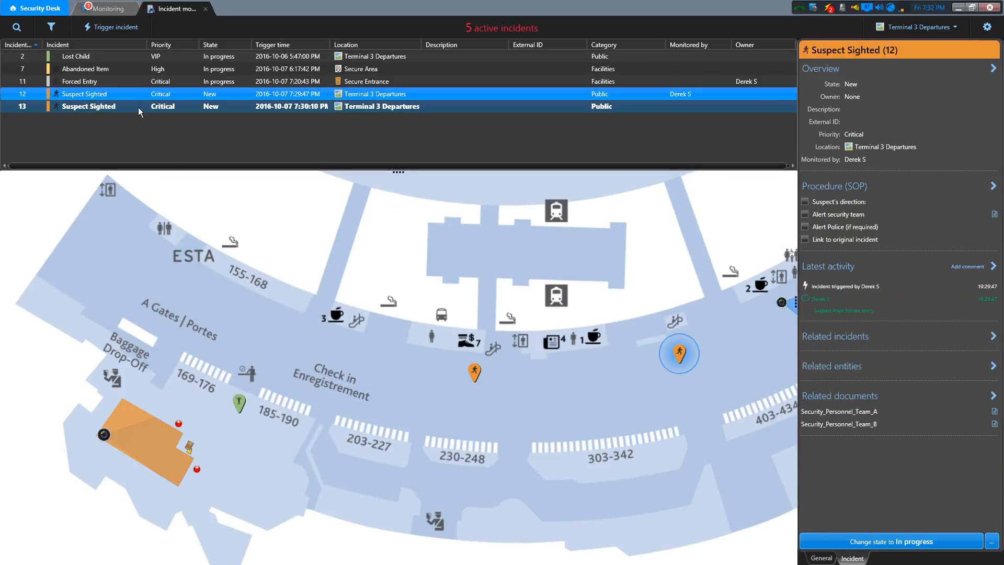
pyautogui.click(136, 108)
pyautogui.click(111, 81)
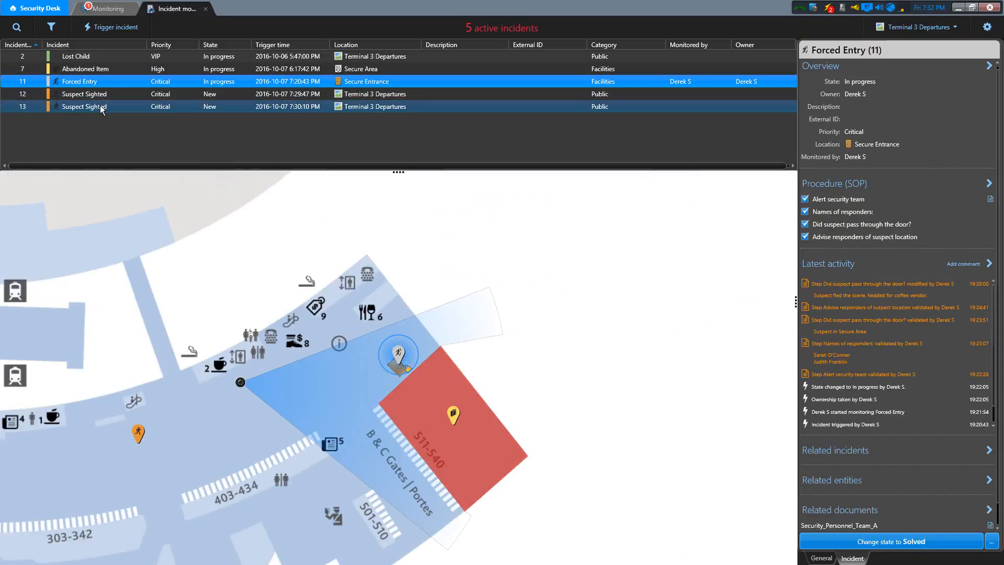
pyautogui.keyDown('shift'); pyautogui.click(99, 105); pyautogui.keyUp('shift')
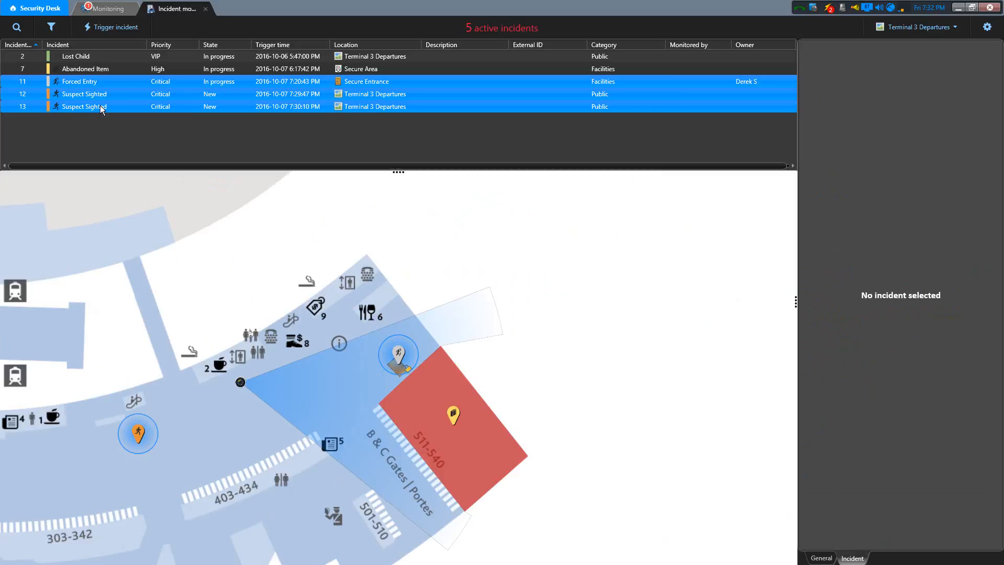
pyautogui.rightClick(124, 92)
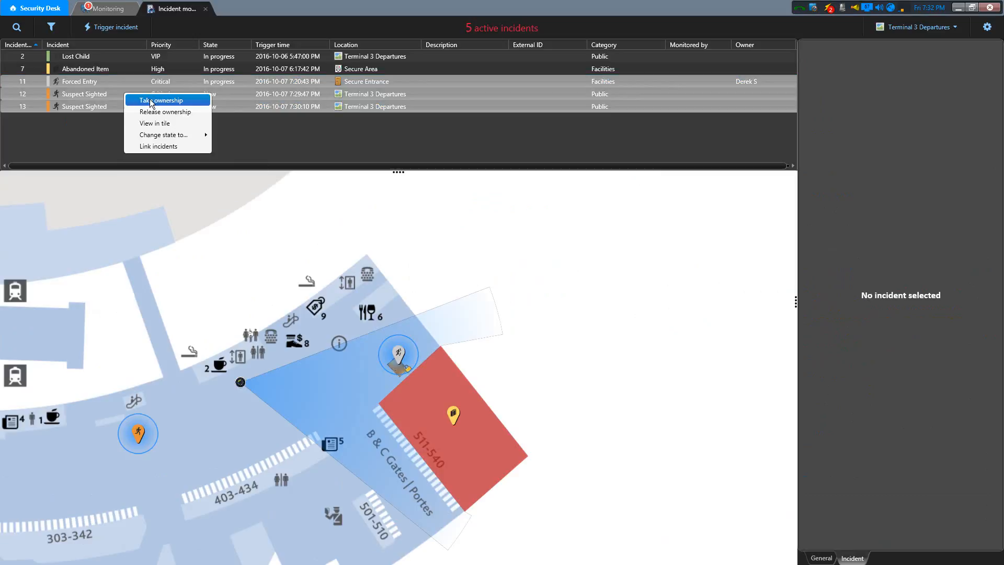
pyautogui.click(174, 146)
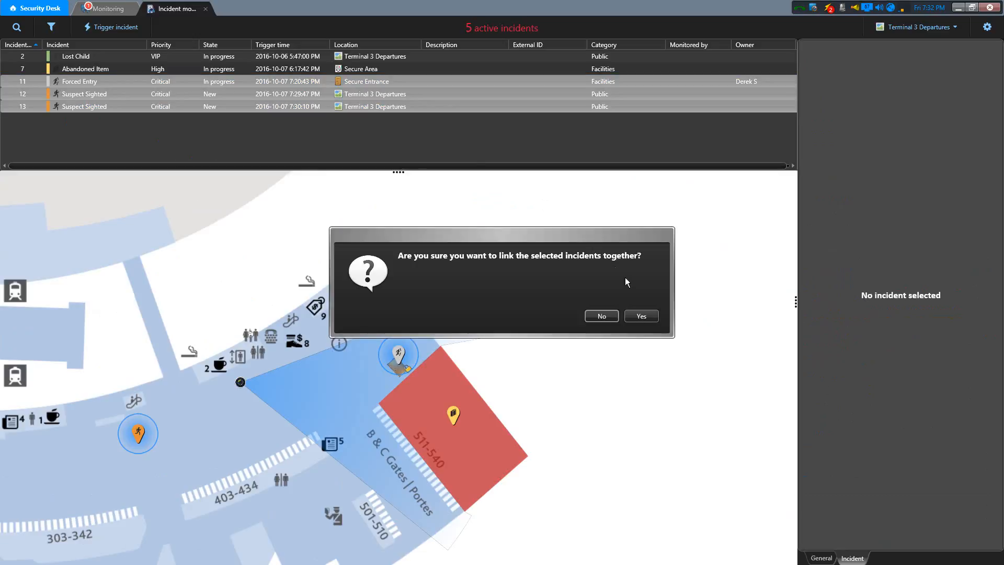
pyautogui.click(641, 315)
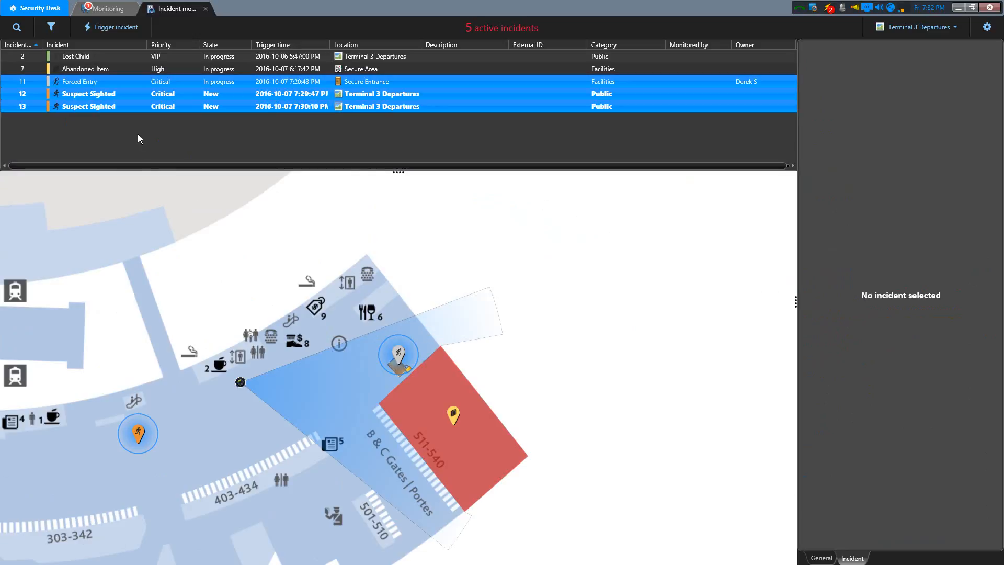
# - Examine the incidents linked to Forced Entry and go from there to the linked Suspect Sighted incident 13
pyautogui.click(117, 78)
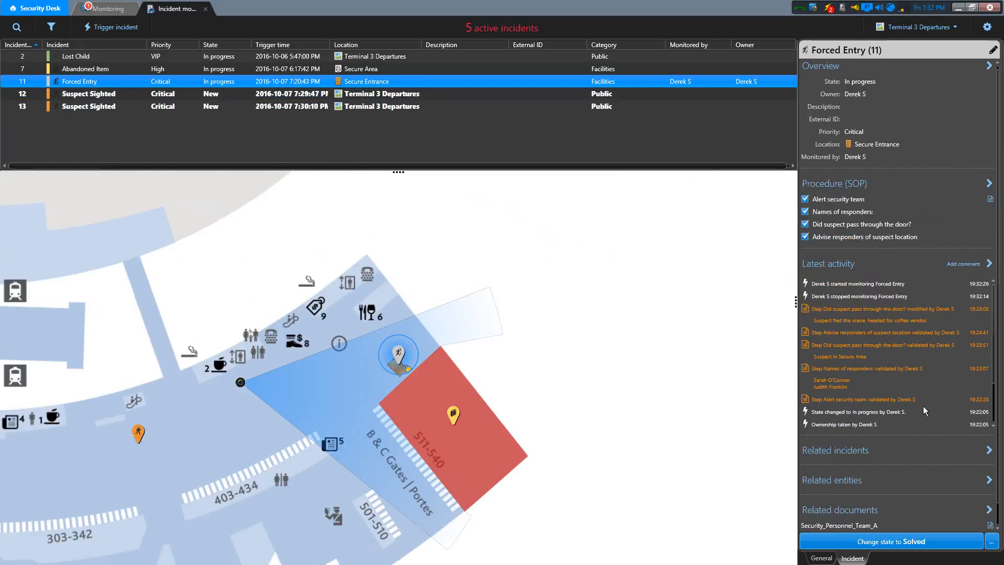
pyautogui.click(848, 453)
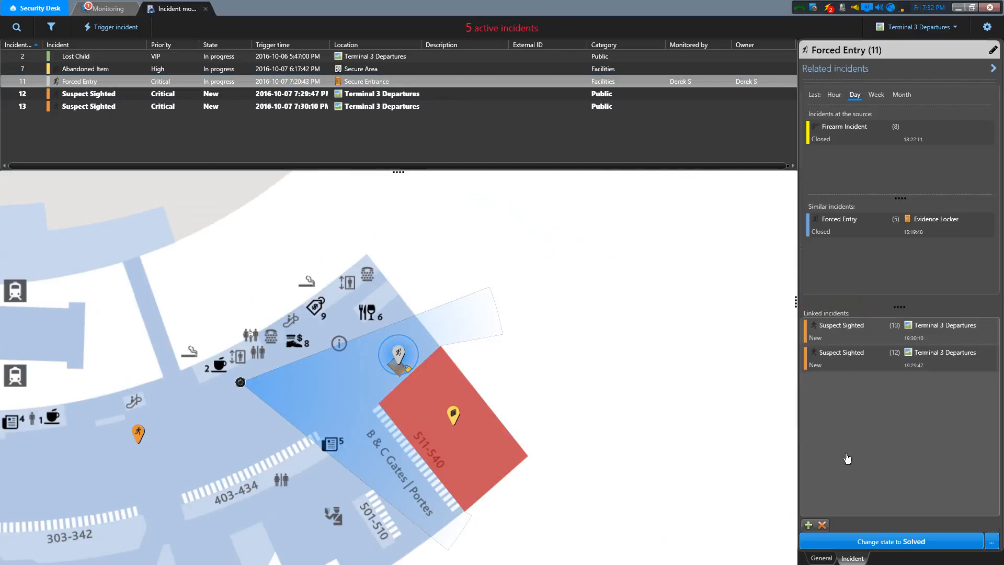
pyautogui.moveTo(864, 331)
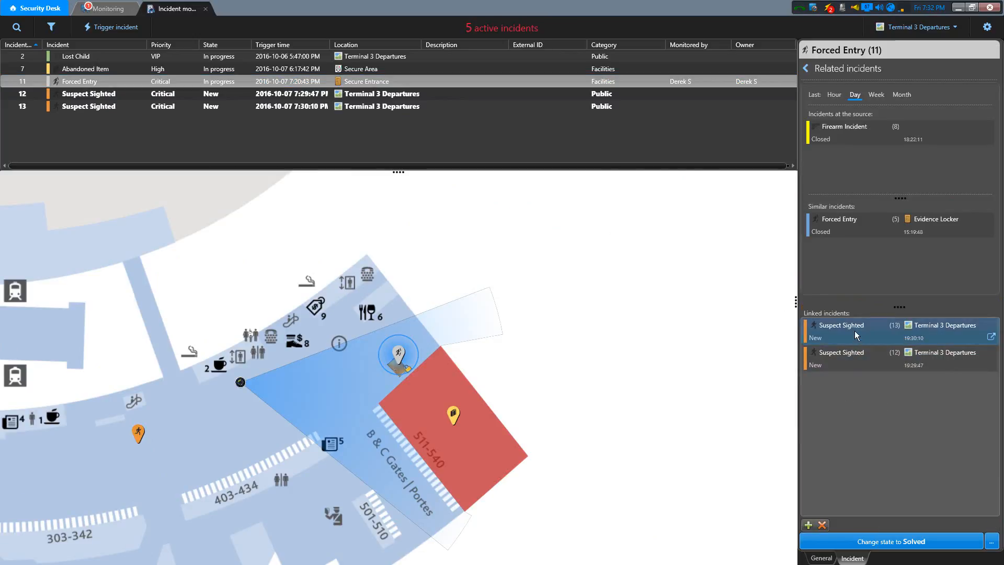
pyautogui.moveTo(864, 368)
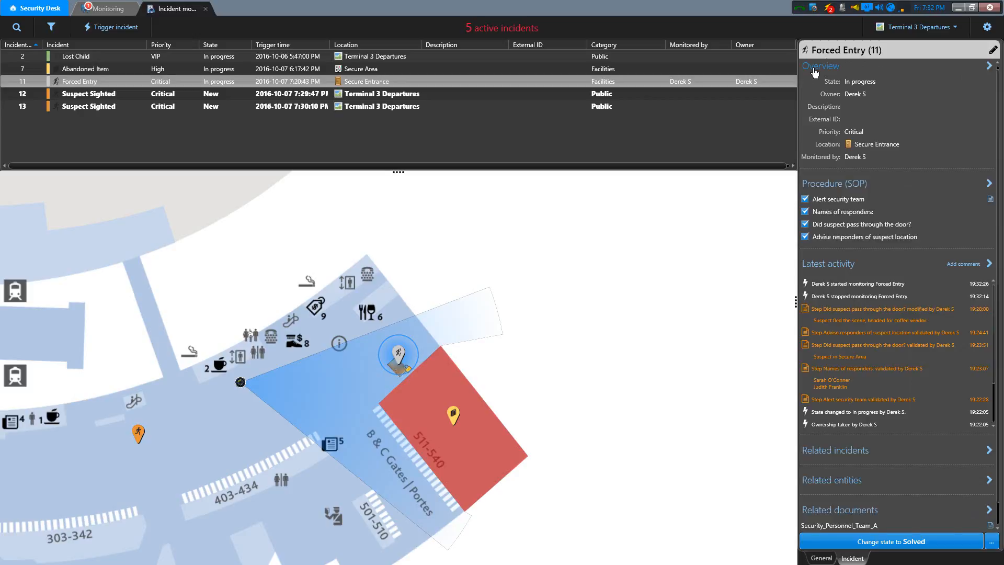
pyautogui.click(808, 68)
pyautogui.click(857, 451)
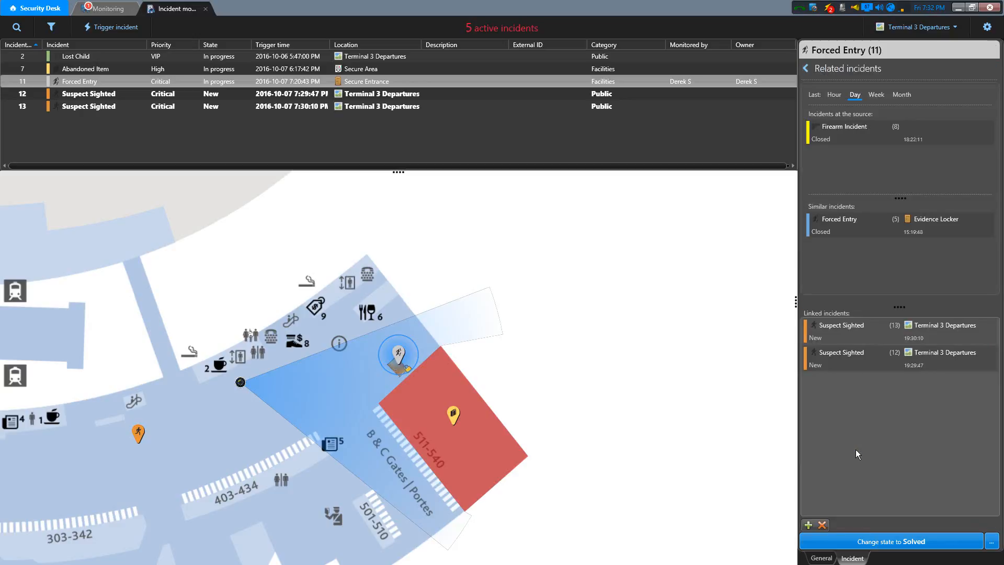
pyautogui.click(845, 331)
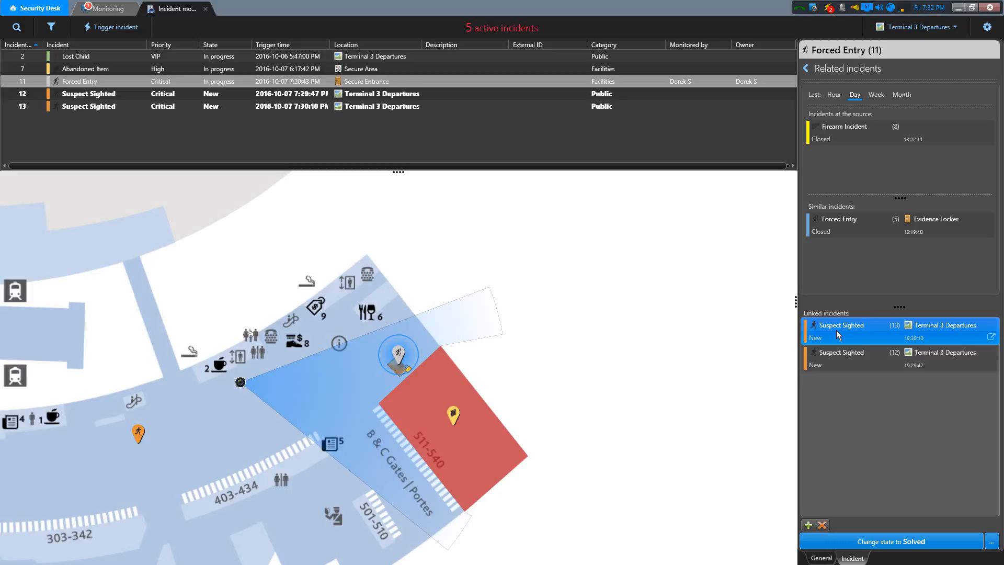
pyautogui.click(991, 339)
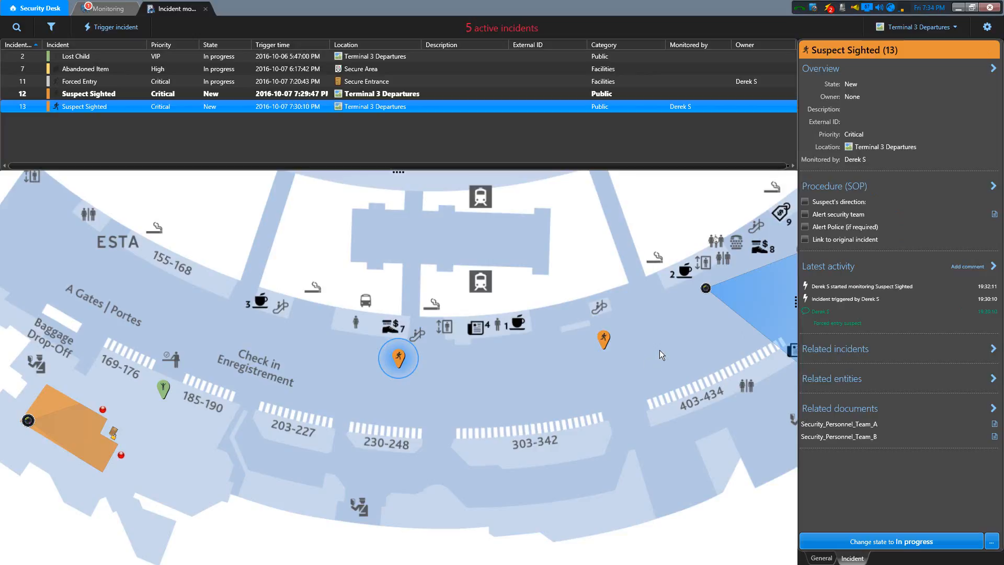
pyautogui.moveTo(660, 350); pyautogui.dragTo(452, 349)
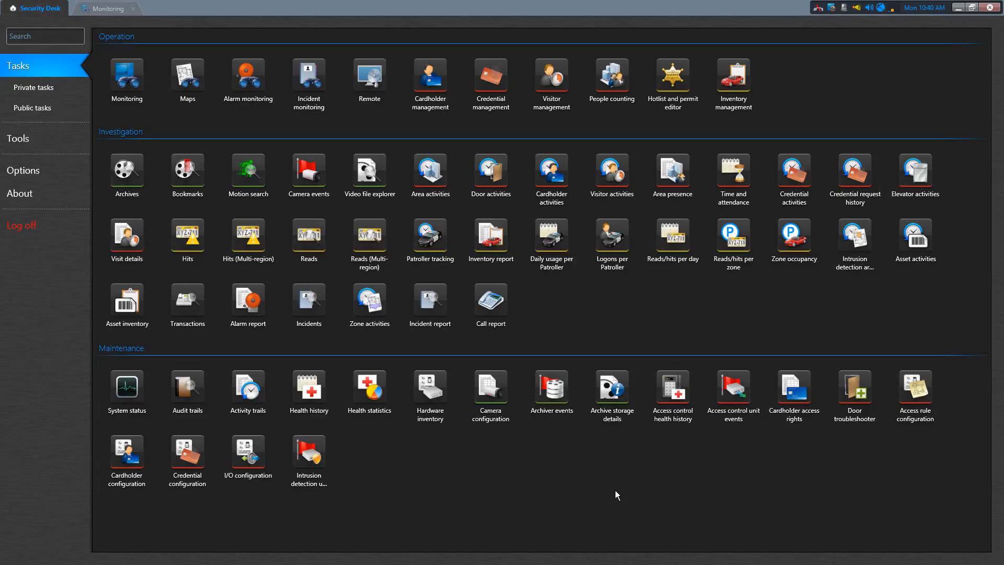
# - Open an Incident report task and display the Terminal 3 Departures map from Airport - Terminal 3 in it
pyautogui.click(428, 301)
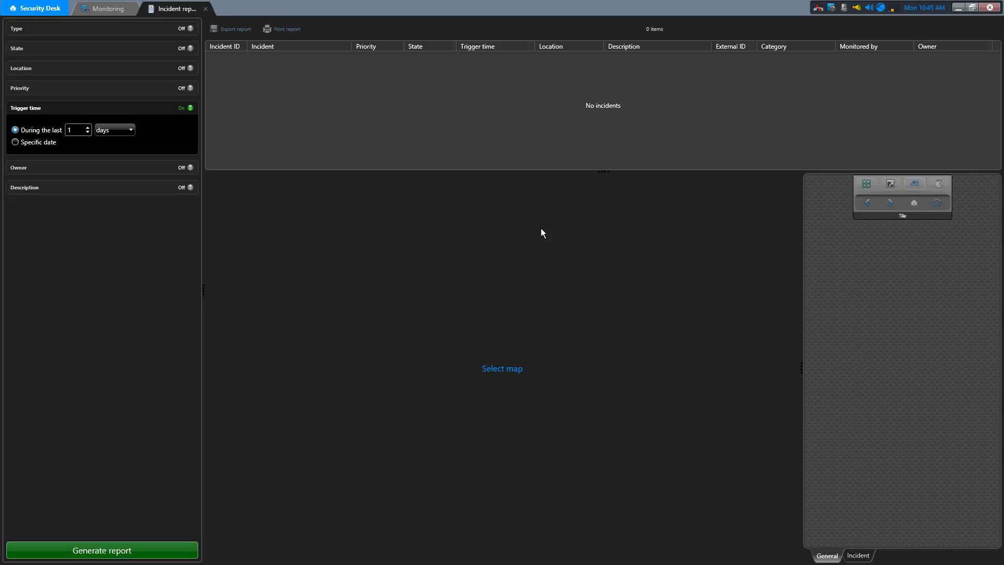
pyautogui.click(518, 375)
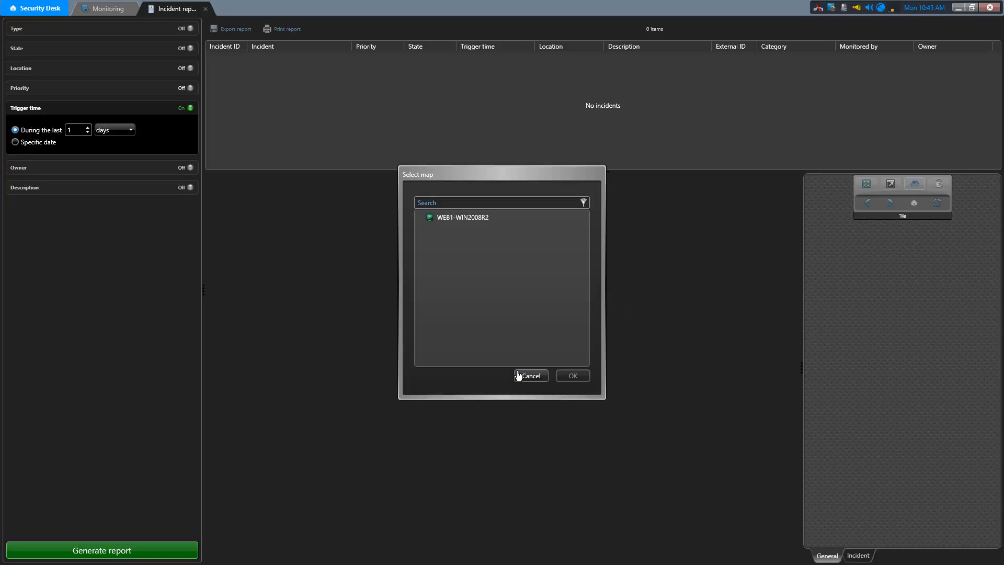
pyautogui.click(434, 229)
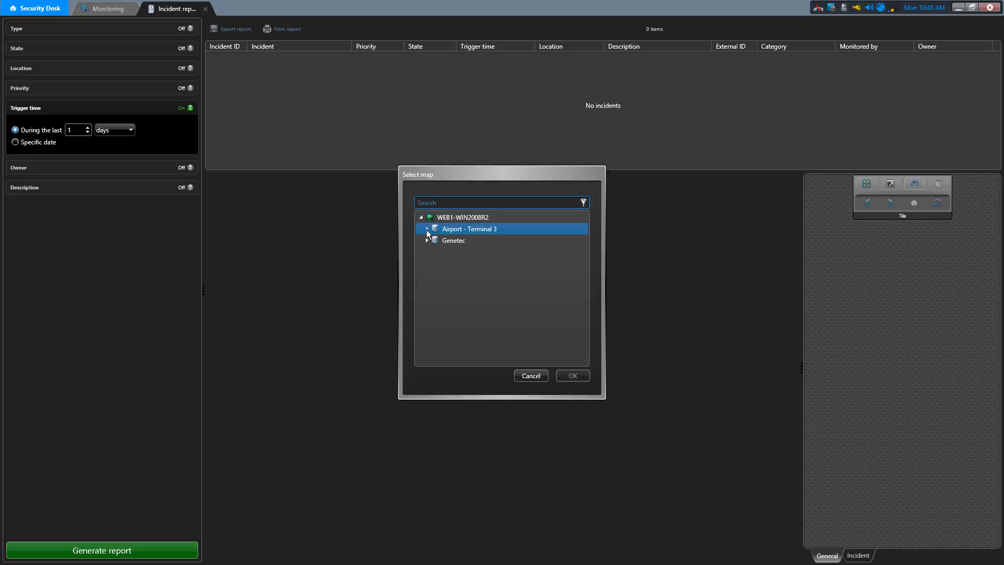
pyautogui.click(426, 229)
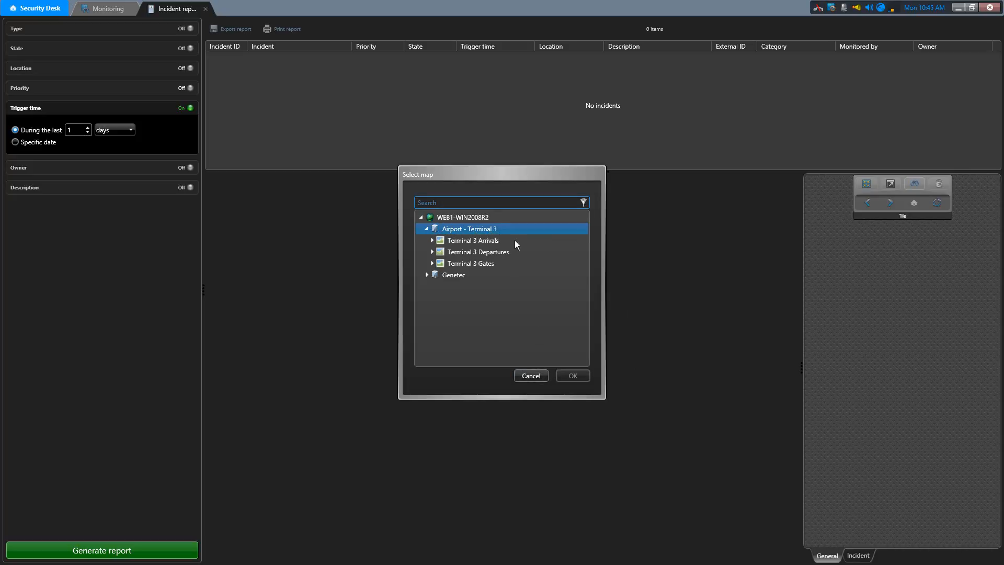
pyautogui.click(510, 254)
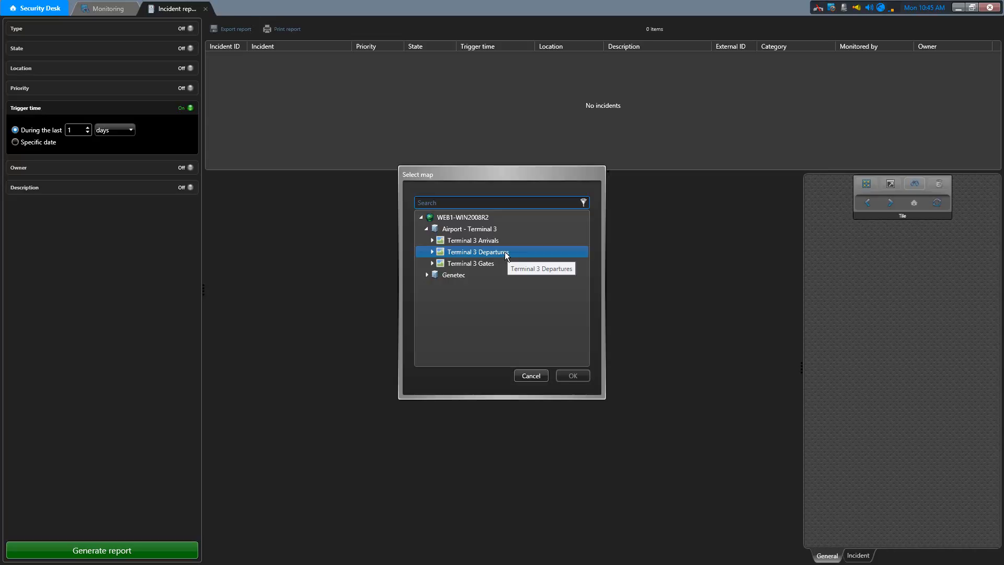
pyautogui.click(510, 253)
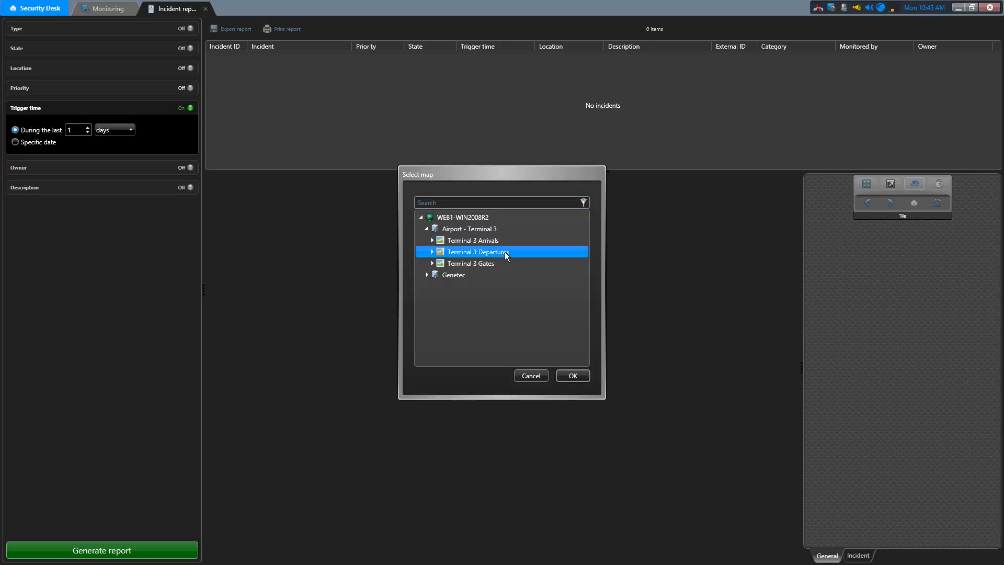
pyautogui.click(573, 376)
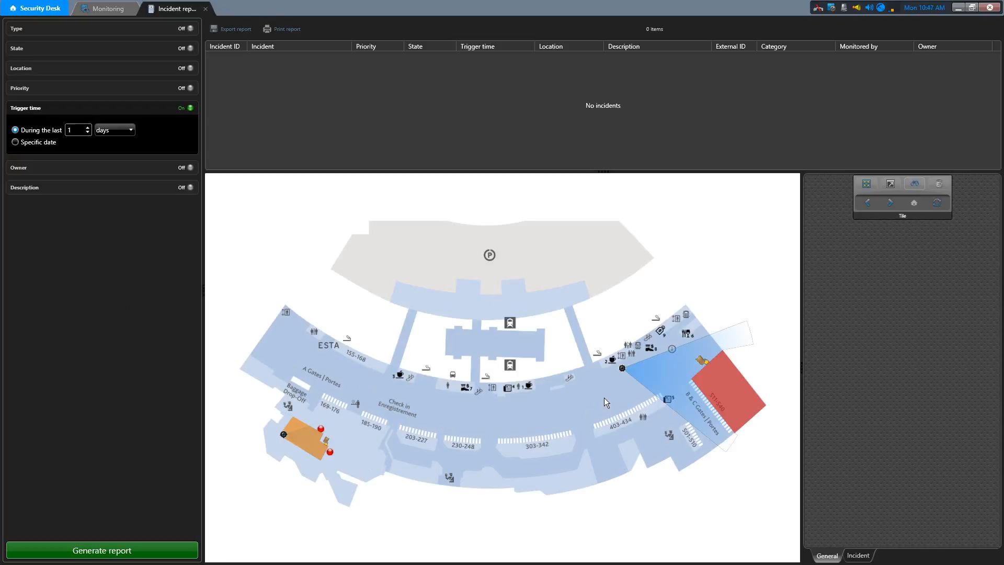
# - Filter the report by type to all Facilities incidents, leaving the State filter off
pyautogui.click(119, 30)
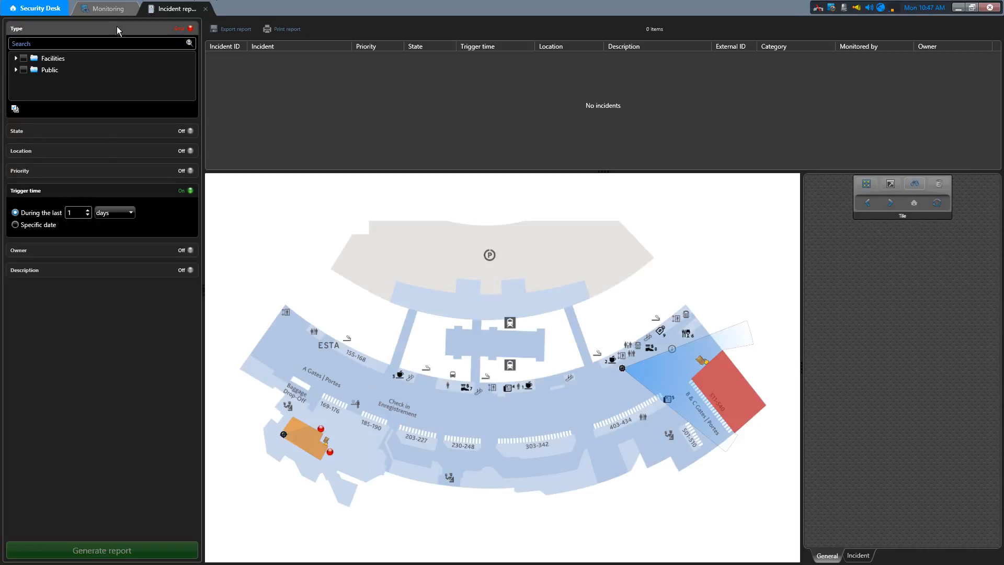
pyautogui.click(16, 59)
pyautogui.click(16, 116)
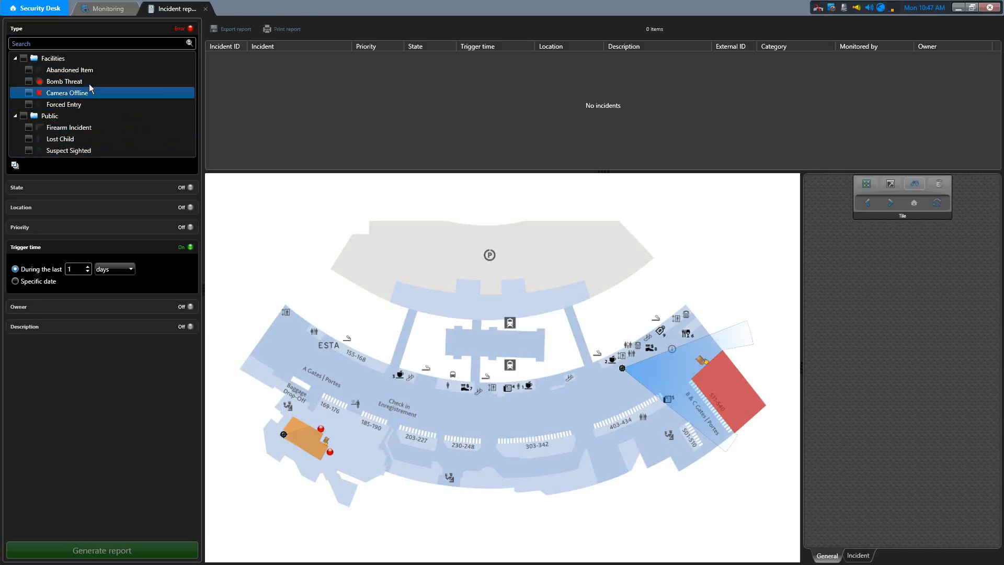
pyautogui.click(23, 59)
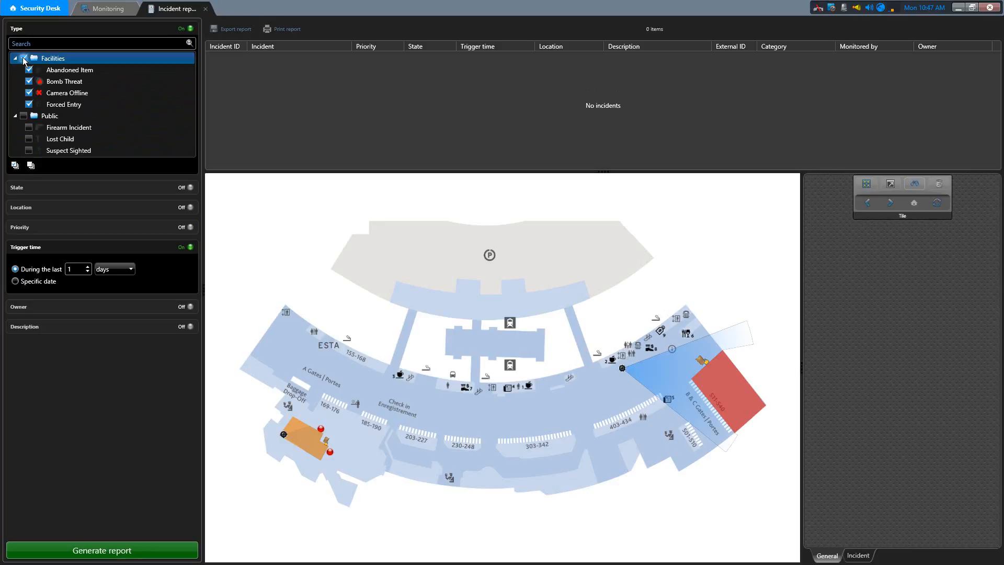
pyautogui.click(82, 188)
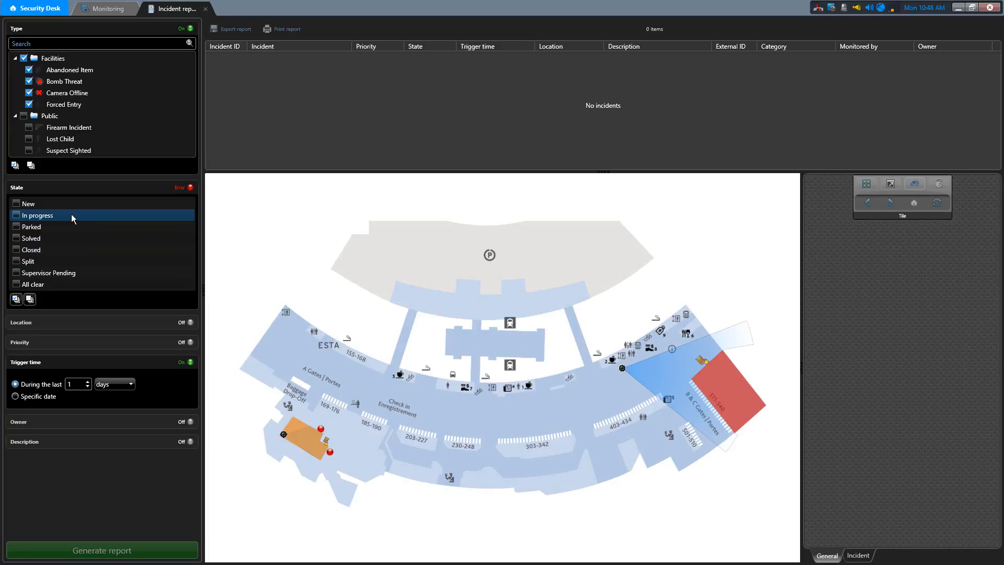
pyautogui.click(176, 188)
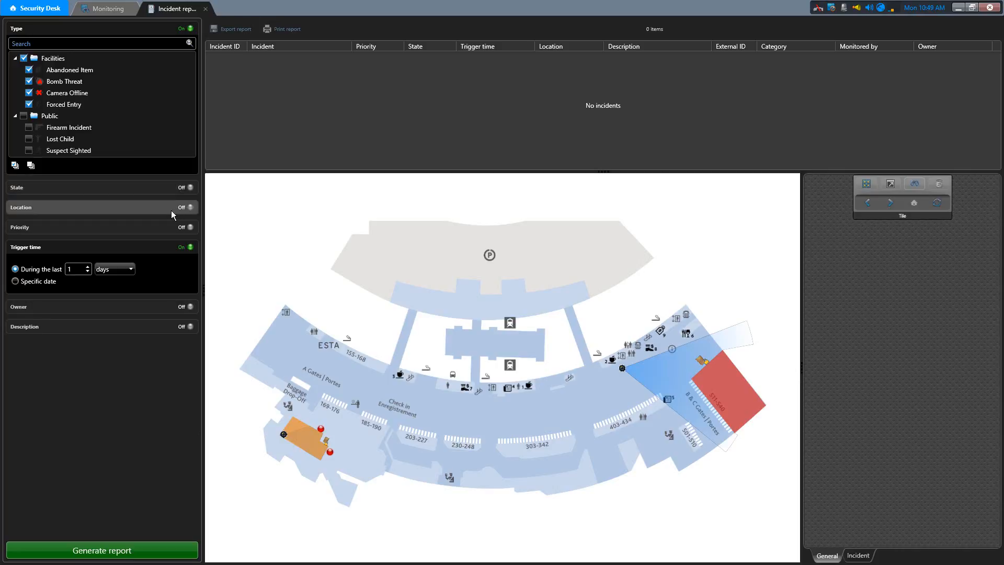
# - Filter the report's location to Terminal 3 Departures and show only the selected location
pyautogui.click(171, 208)
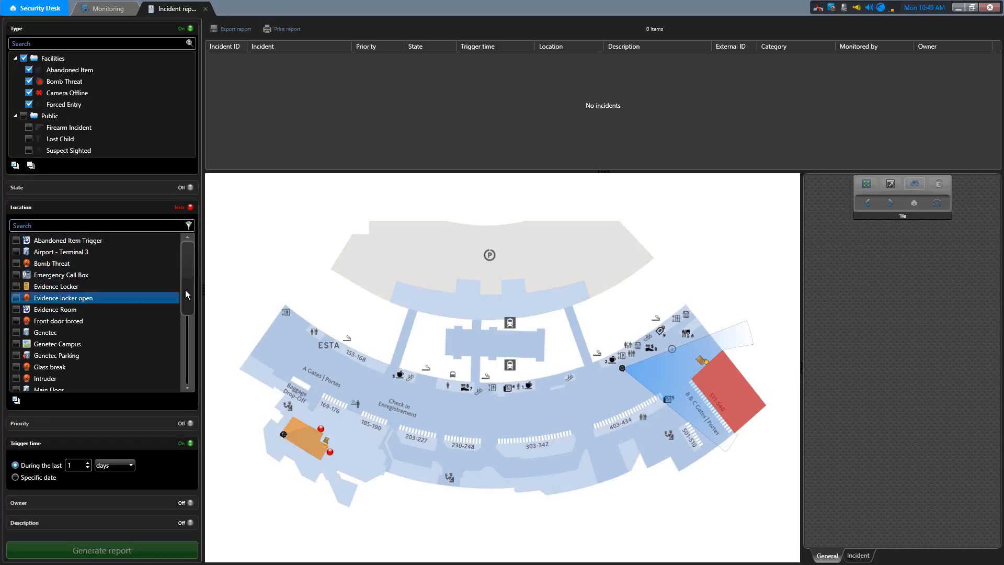
pyautogui.moveTo(189, 278); pyautogui.dragTo(186, 348)
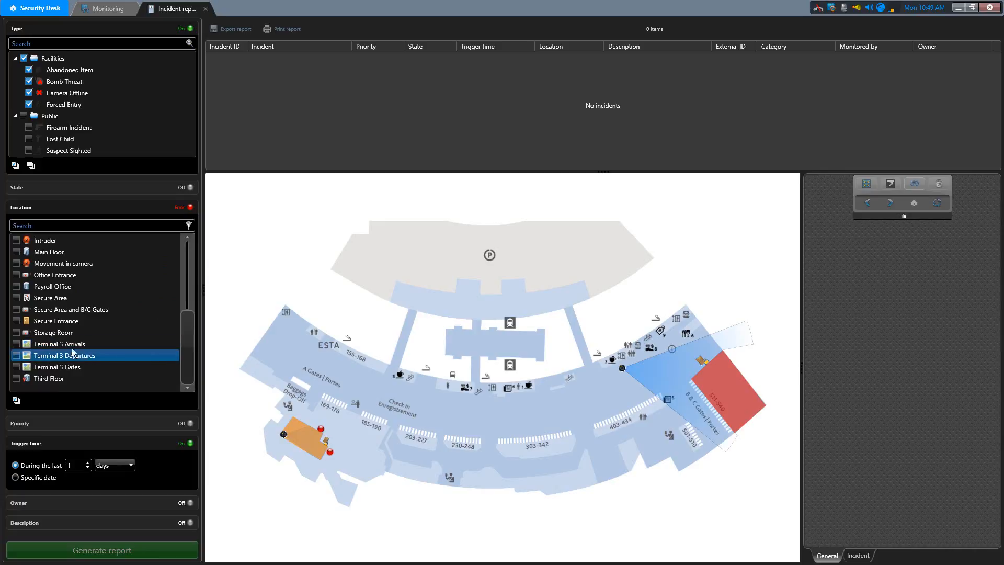
pyautogui.click(16, 356)
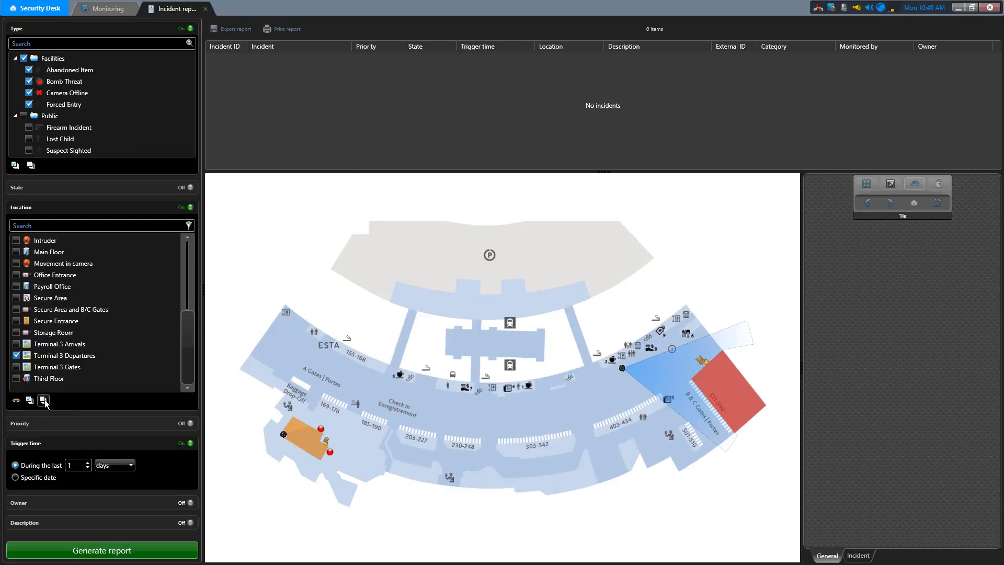
pyautogui.click(16, 401)
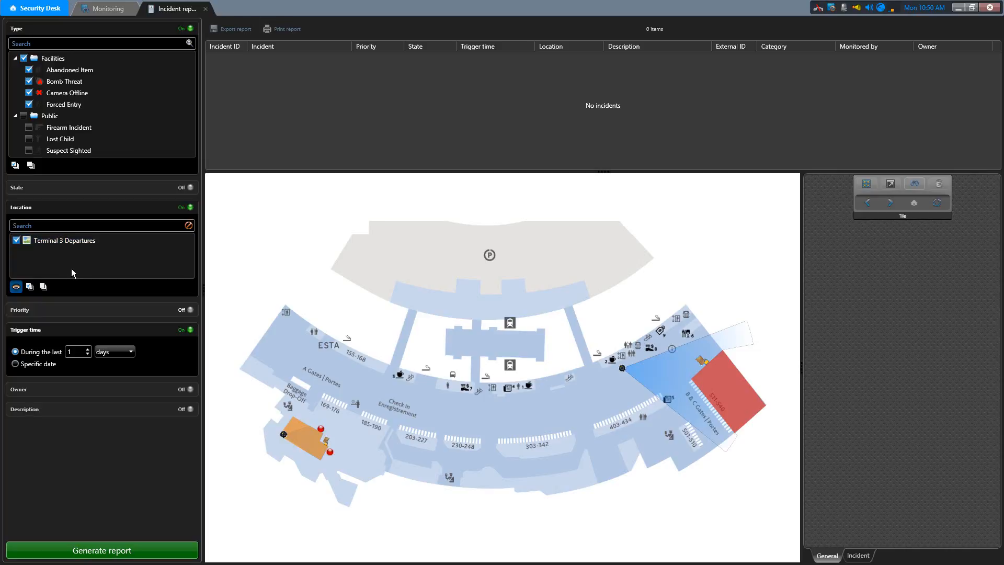
# - Set the report's trigger time to the last 1 week, leaving the Priority filter off
pyautogui.click(108, 310)
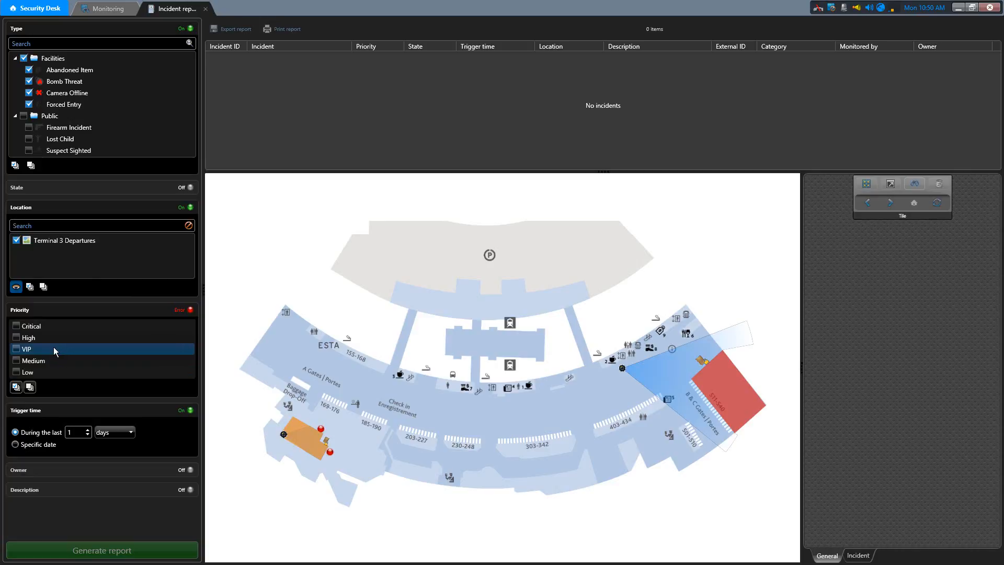
pyautogui.click(168, 309)
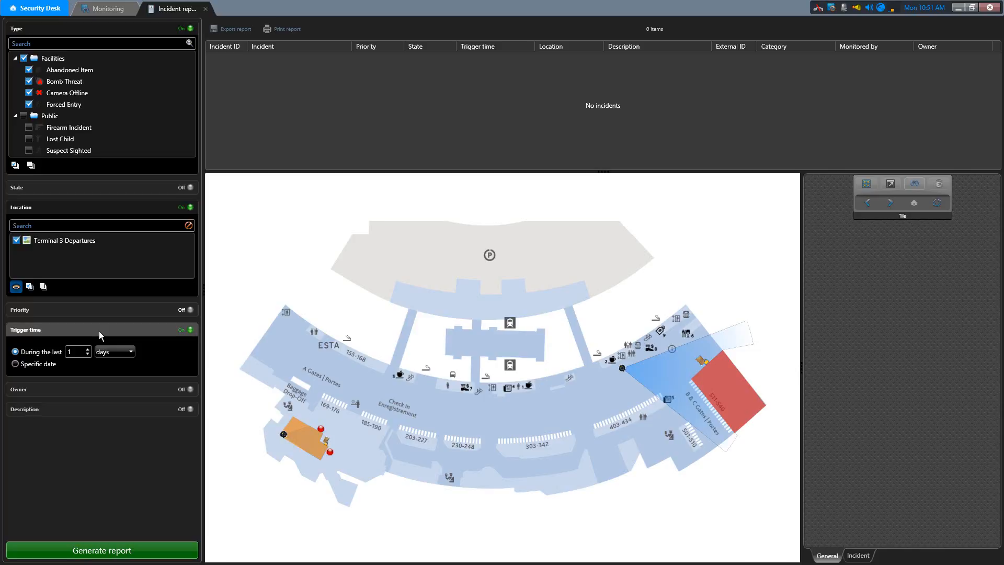
pyautogui.click(124, 352)
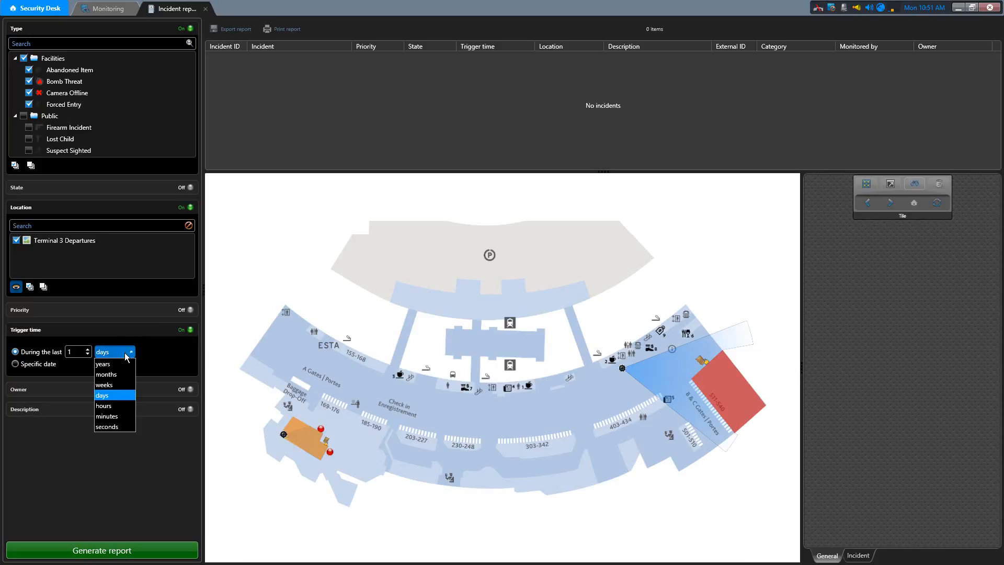
pyautogui.click(110, 385)
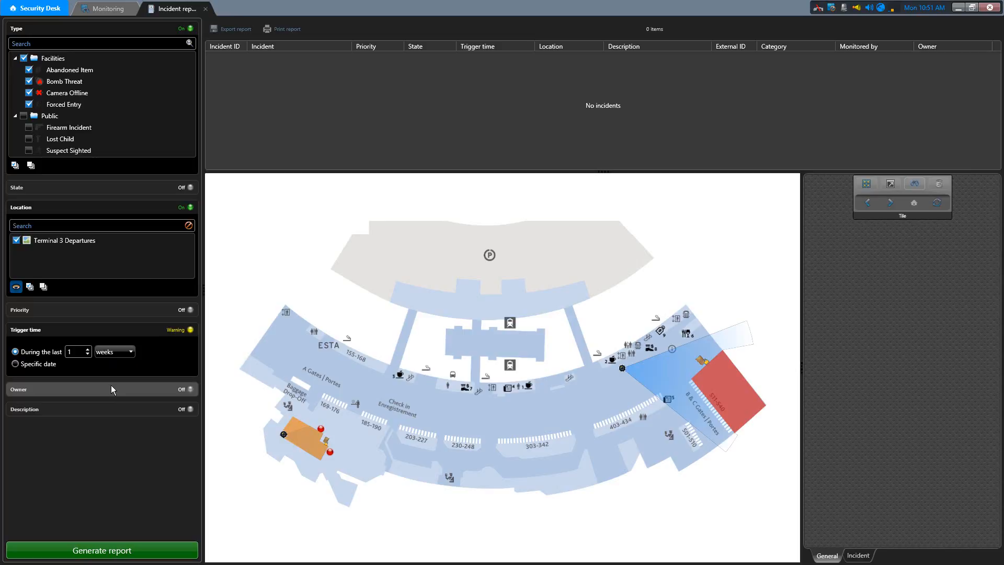
pyautogui.moveTo(179, 334)
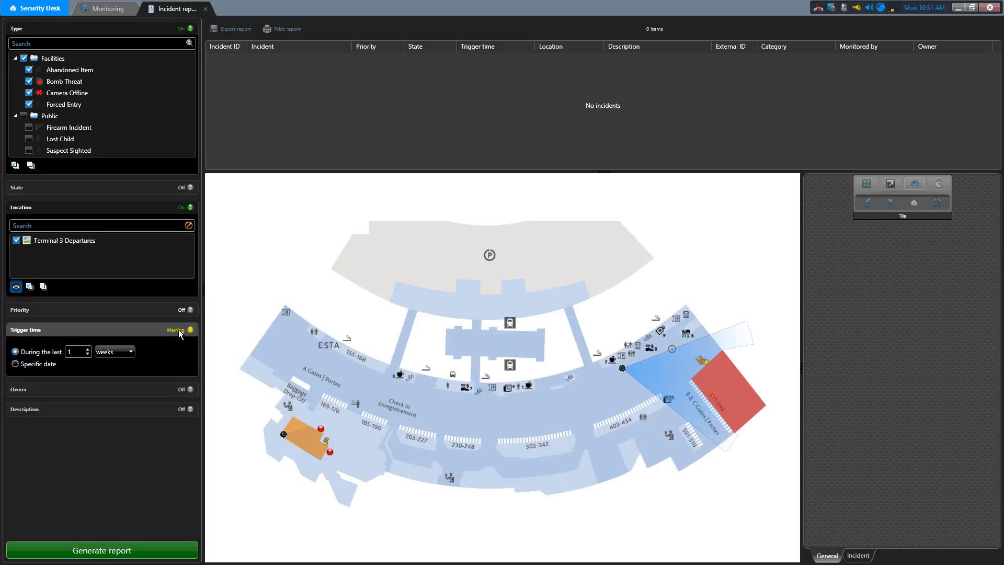
pyautogui.click(118, 389)
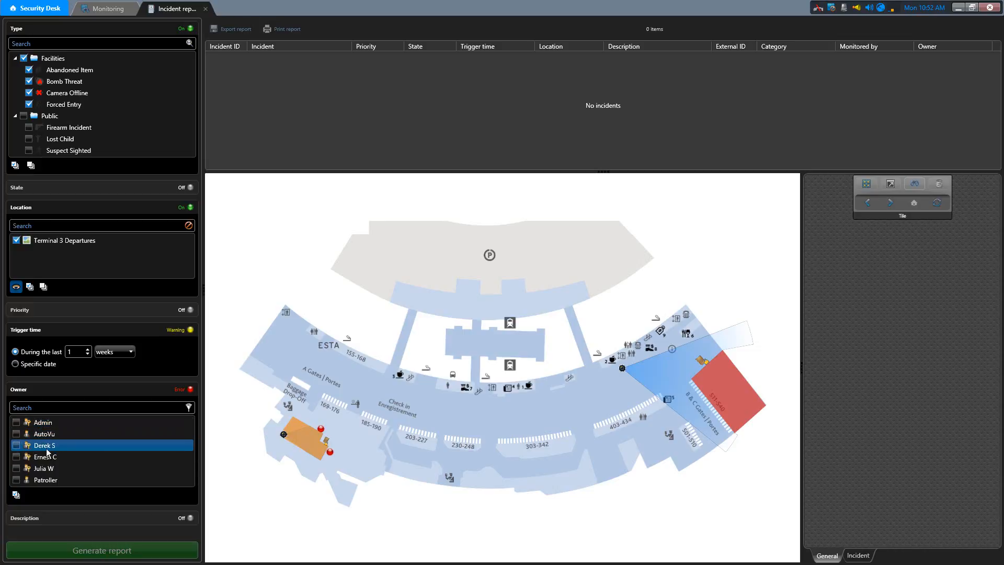
pyautogui.click(181, 389)
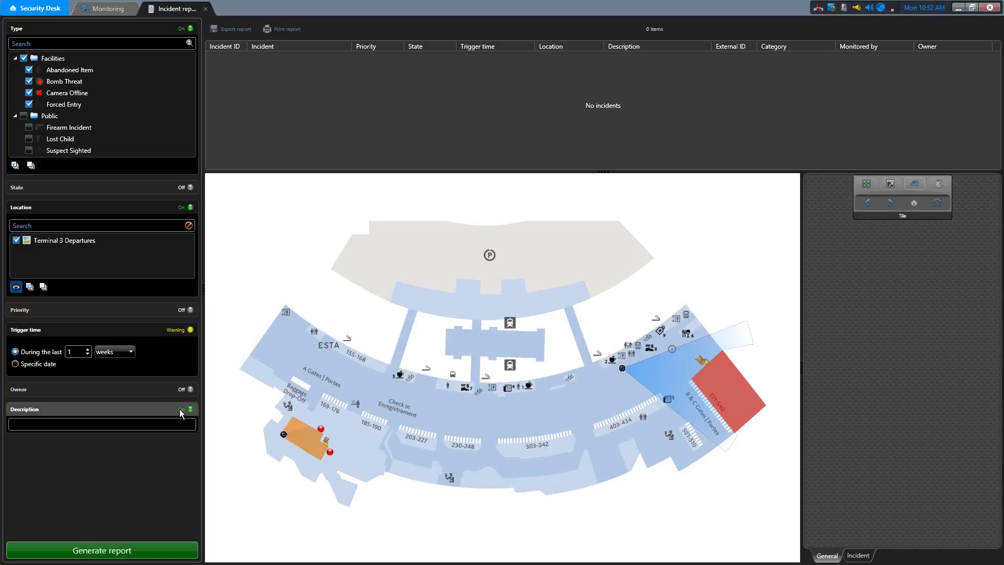
pyautogui.click(180, 409)
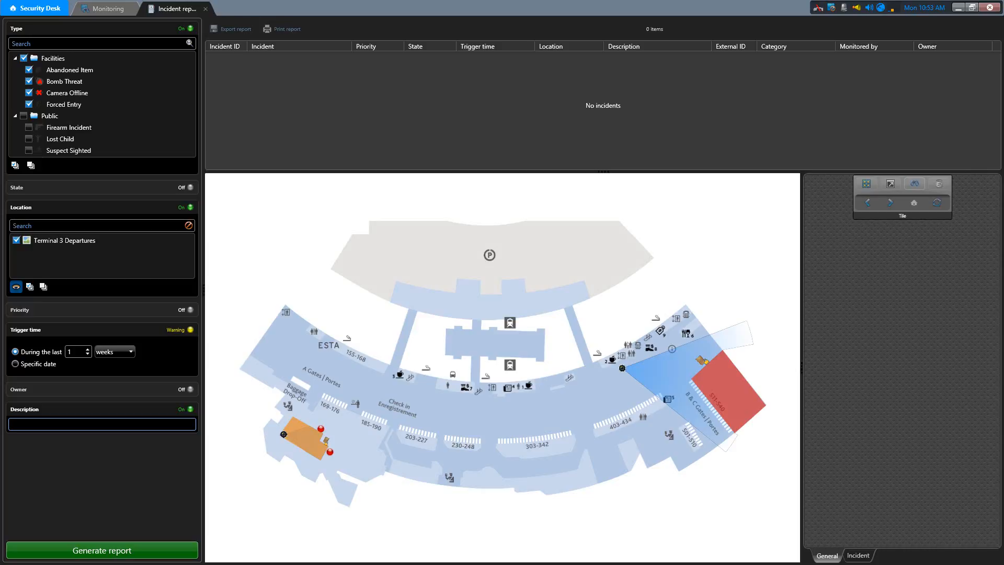
pyautogui.click(174, 410)
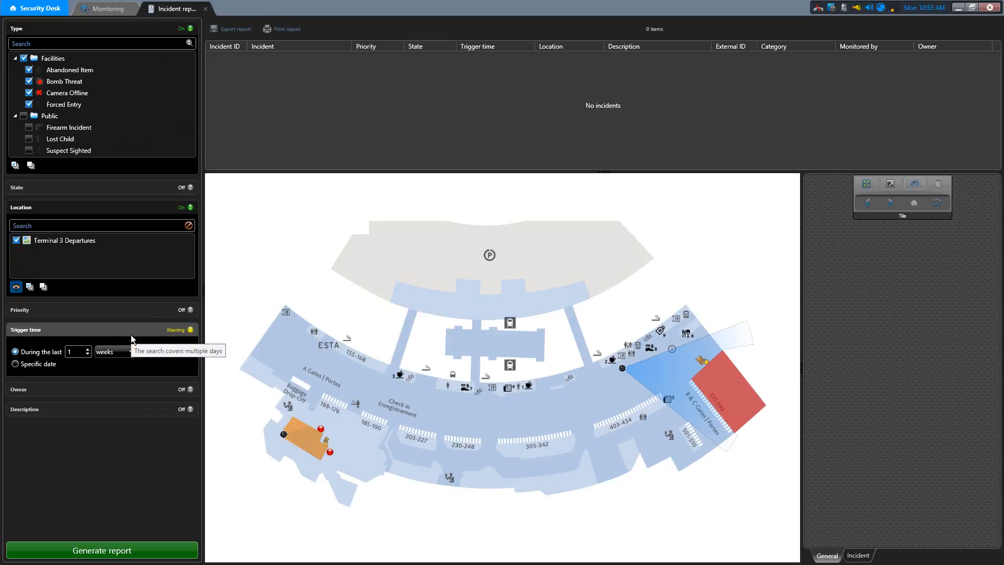
# - Generate the incident report and view the details of the Bomb Threat incident at Terminal 3 Departures
pyautogui.click(138, 554)
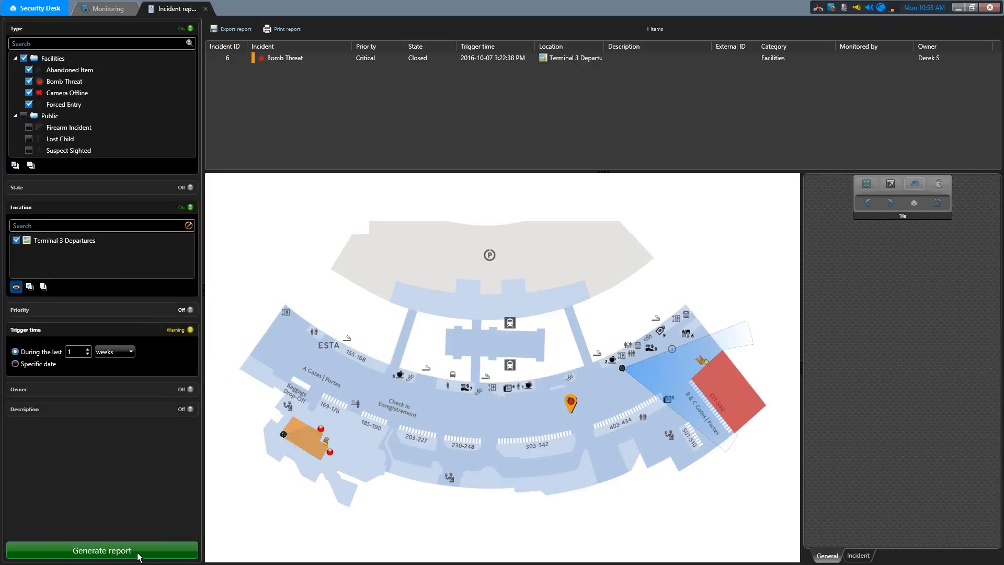
pyautogui.click(318, 56)
pyautogui.moveTo(316, 55)
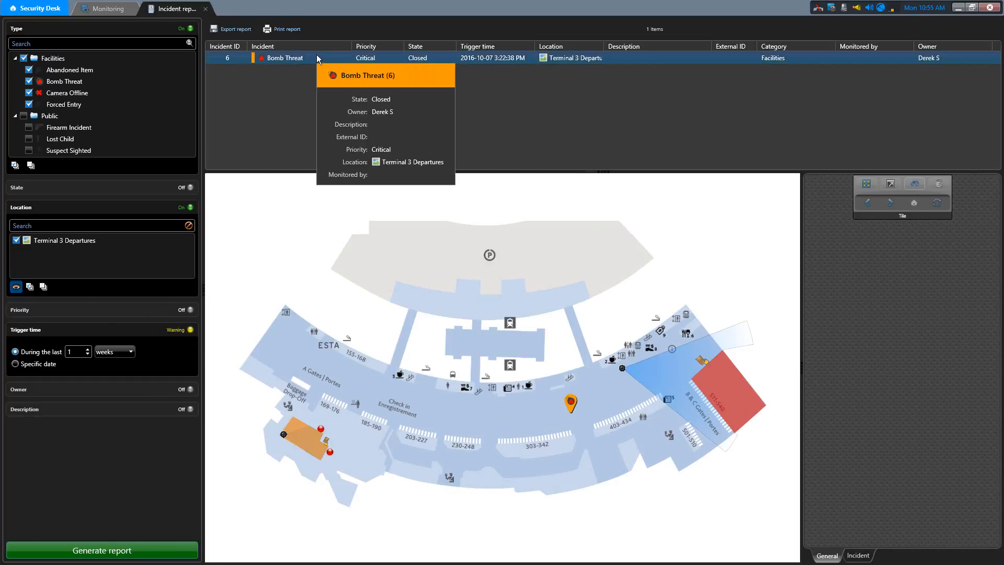
pyautogui.click(416, 98)
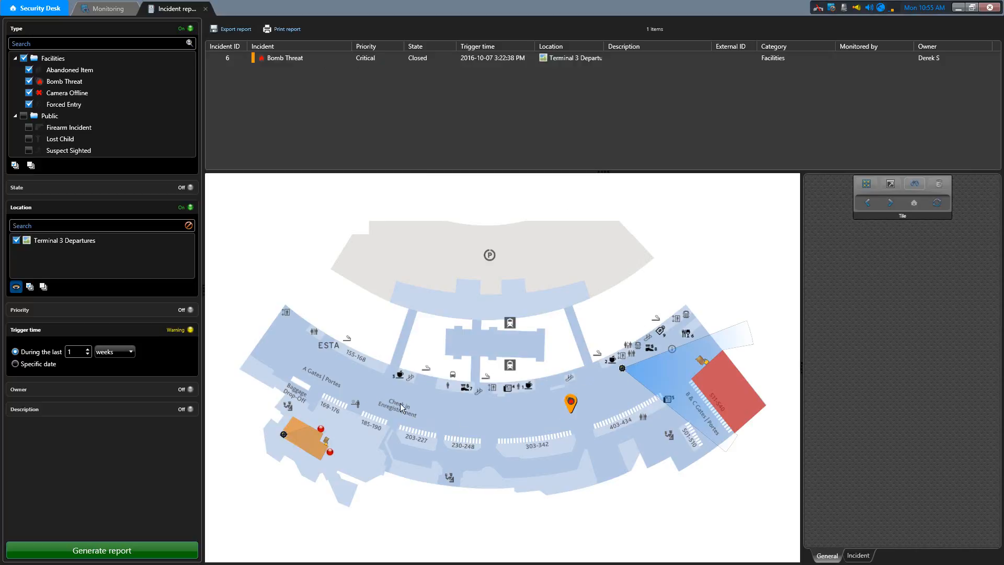
# - Turn off the Location filter and generate the incident report again
pyautogui.click(62, 244)
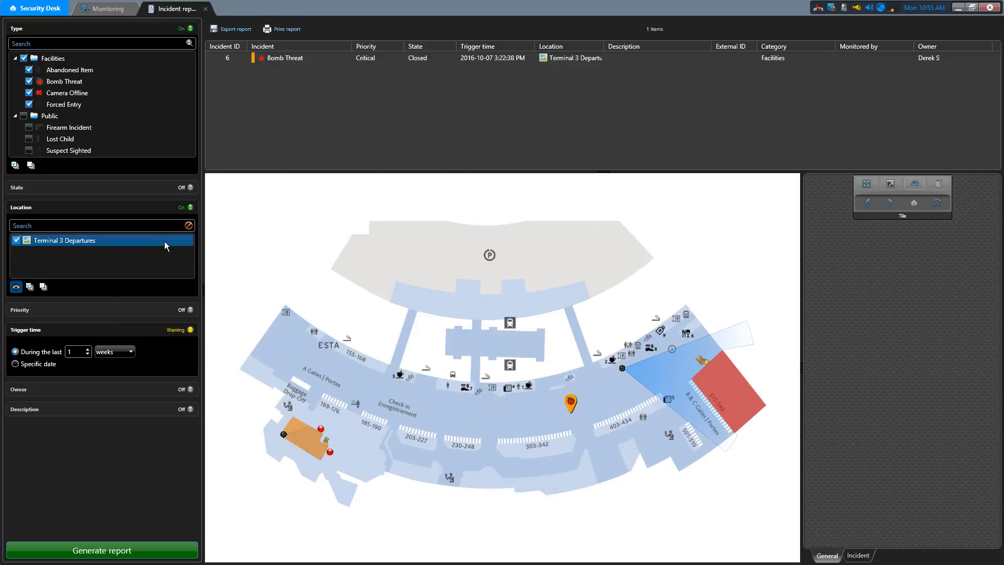
pyautogui.click(186, 208)
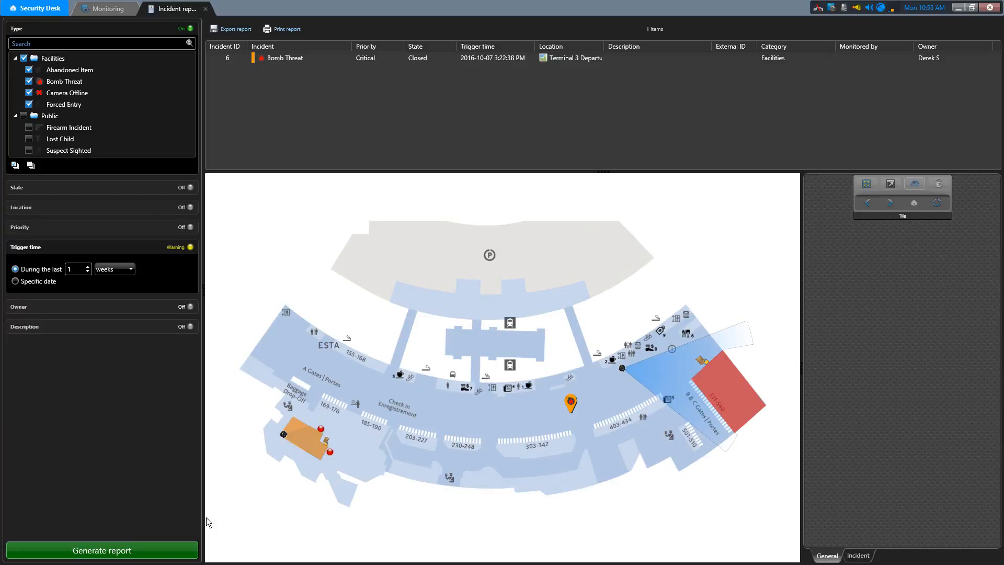
pyautogui.click(177, 552)
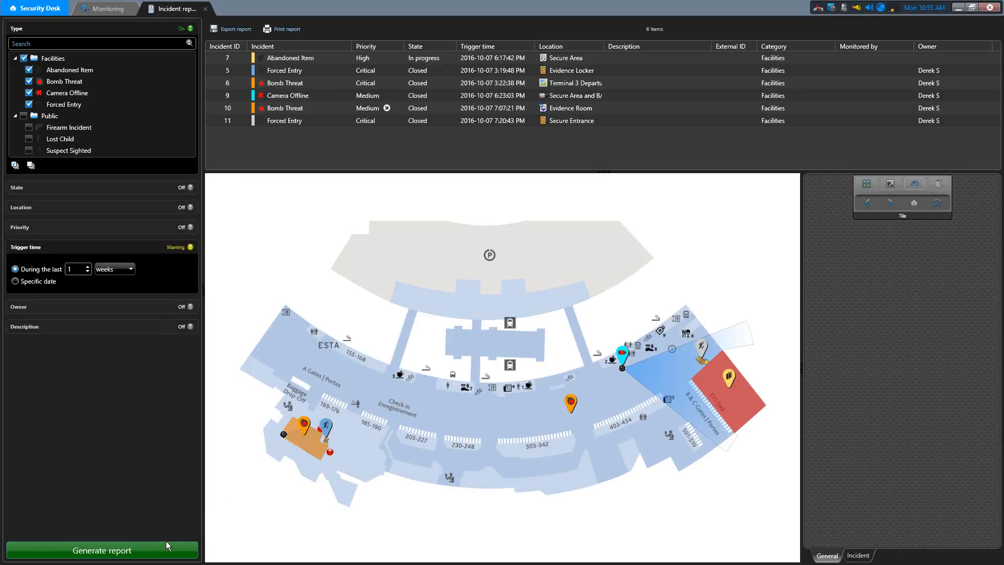
# - Look through the reported incidents in the list and on the map, and check the Camera Offline incident's details and available actions
pyautogui.click(319, 70)
pyautogui.click(320, 135)
pyautogui.moveTo(327, 430)
pyautogui.moveTo(622, 355)
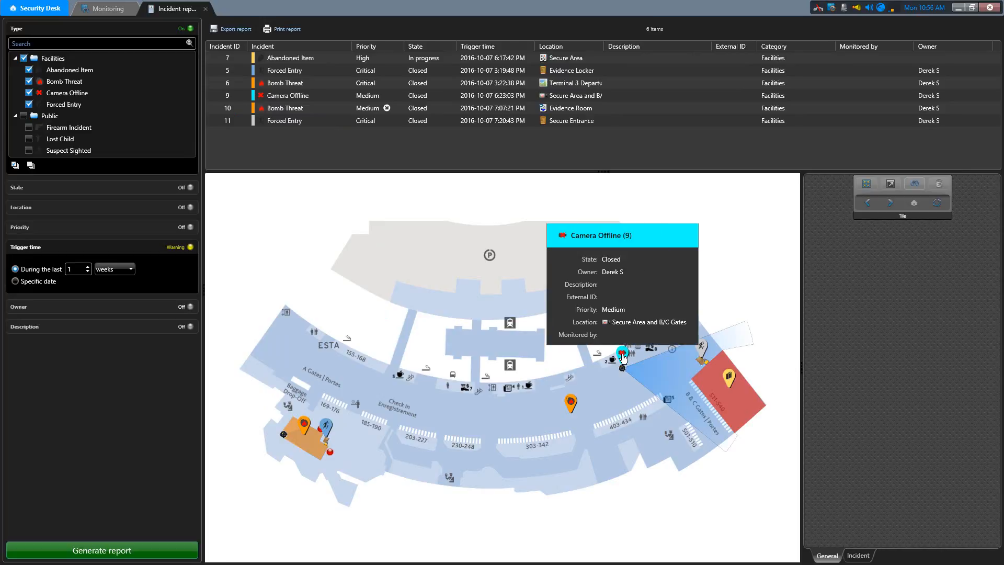
pyautogui.rightClick(622, 356)
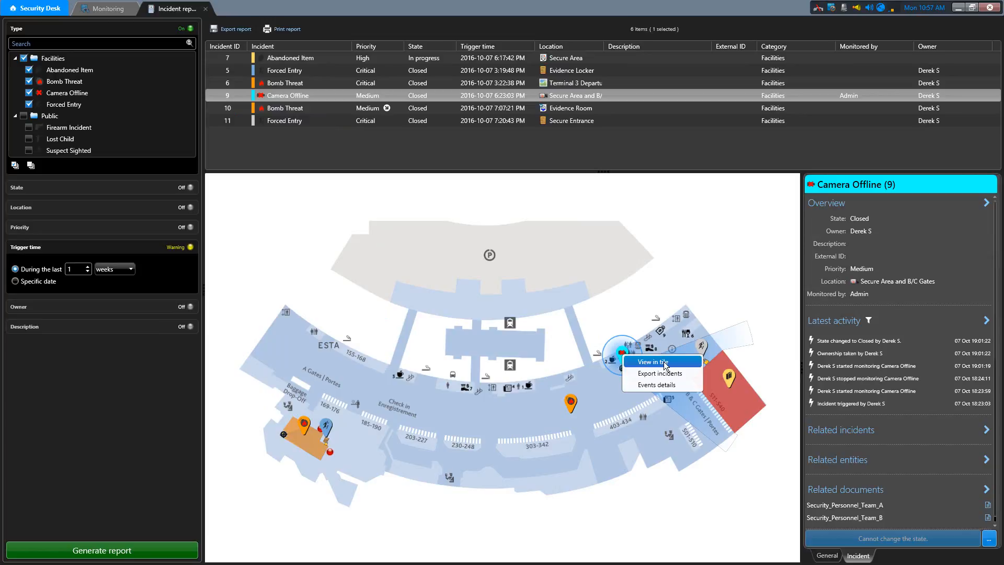
# - View the Abandoned Item incident's details and the actions available for it
pyautogui.click(318, 59)
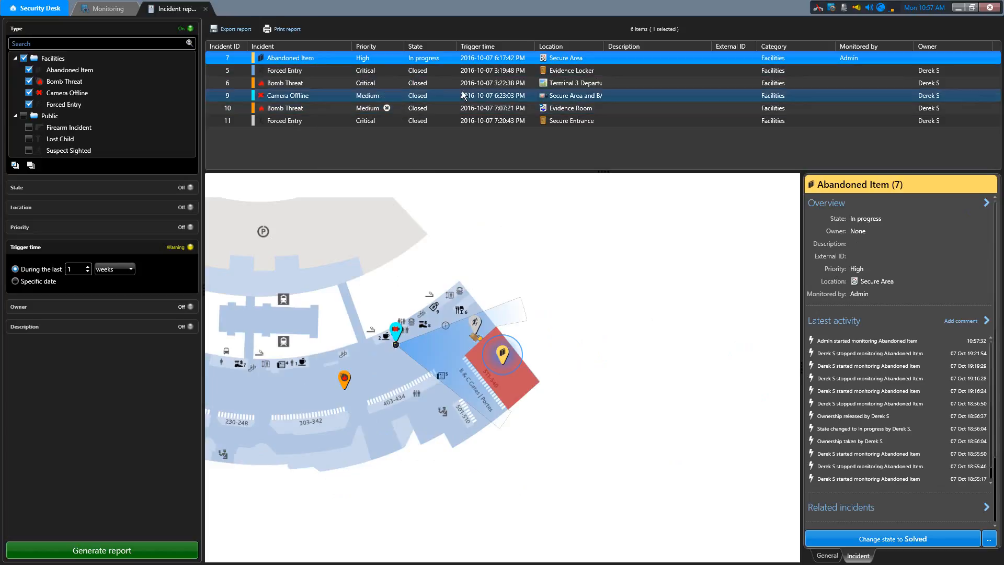
pyautogui.rightClick(448, 59)
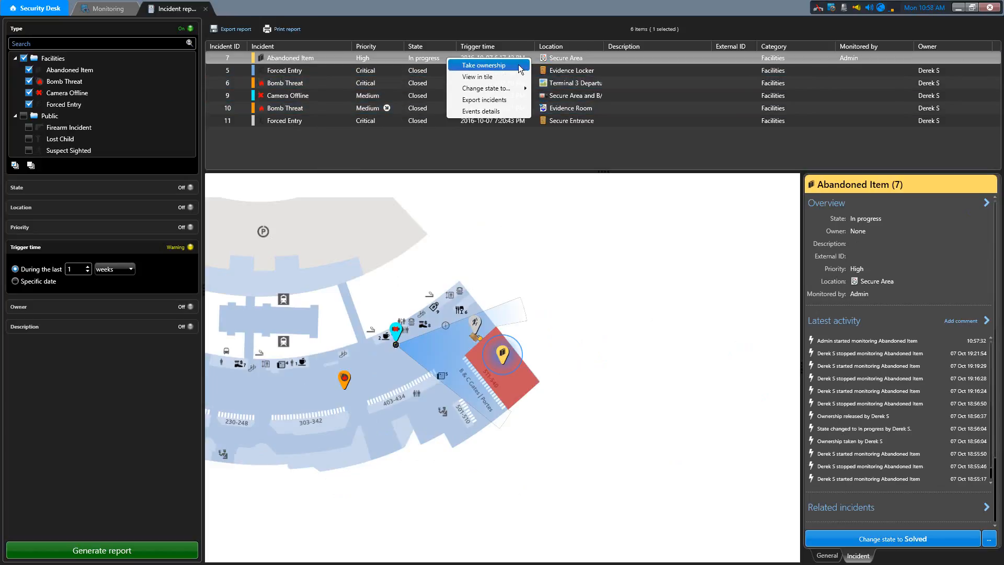
pyautogui.moveTo(507, 91)
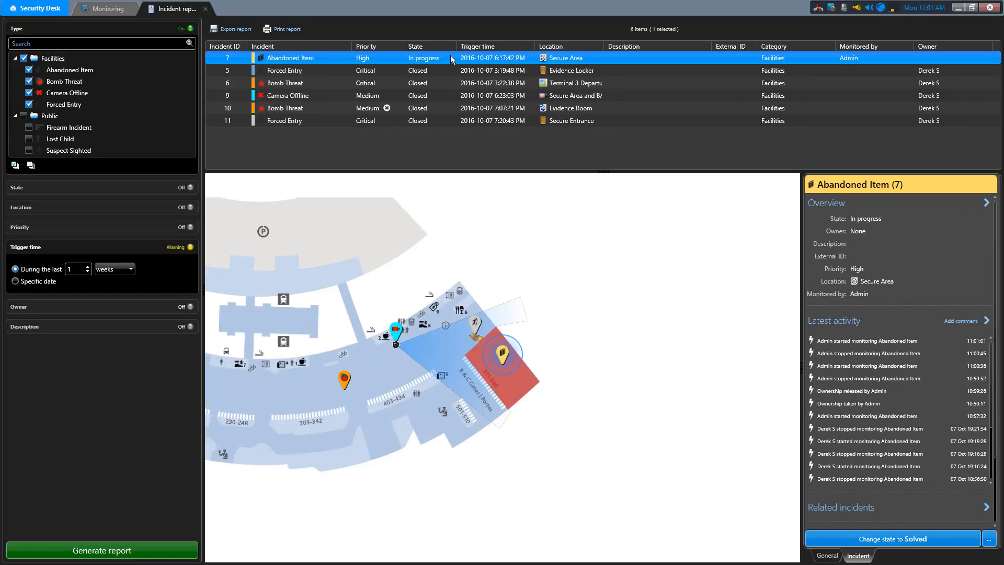
# - Examine the Evidence Room Bomb Threat incident's procedure, latest activity, related incidents and related entities
pyautogui.click(438, 108)
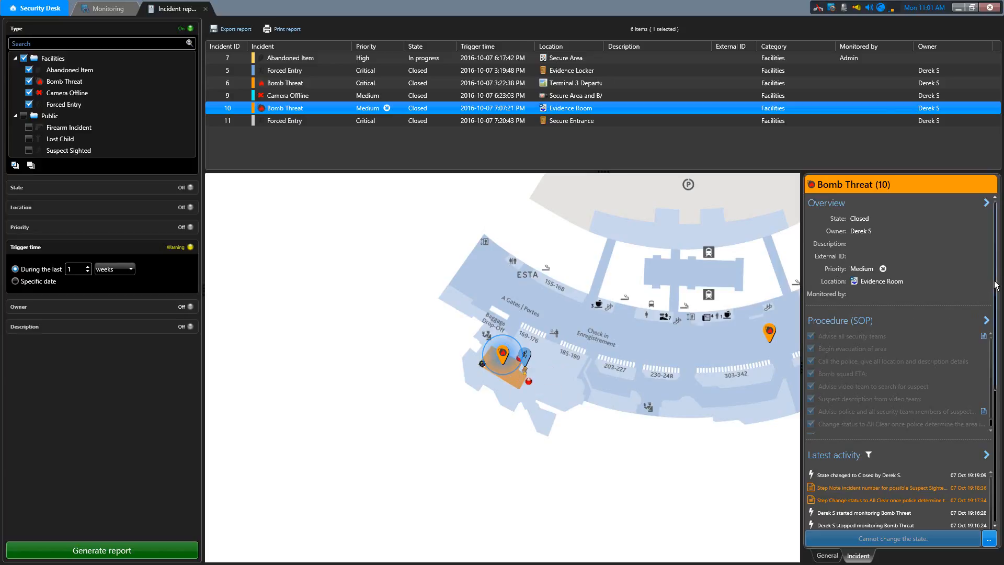
pyautogui.scroll(-3, 1000, 286)
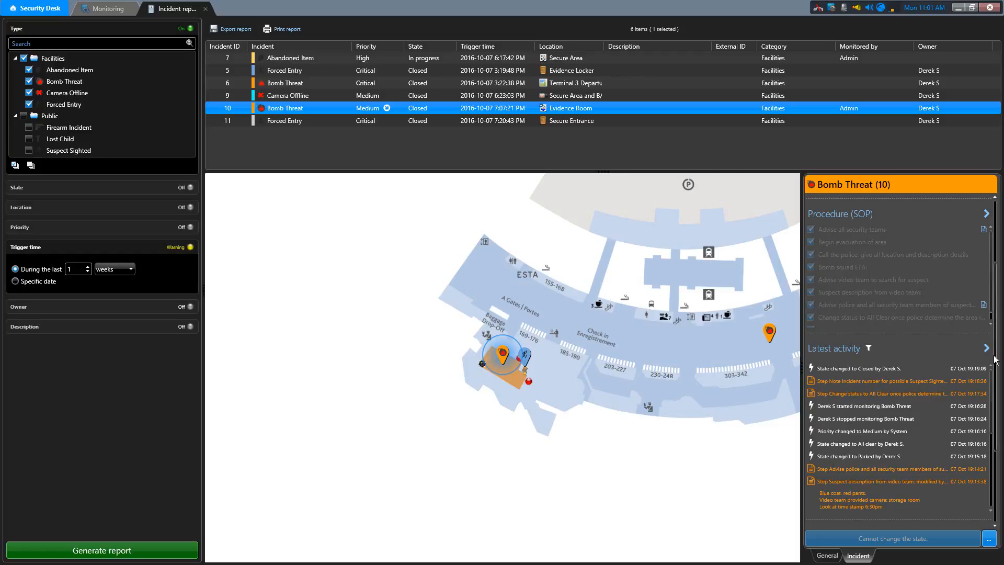
pyautogui.scroll(-3, 996, 360)
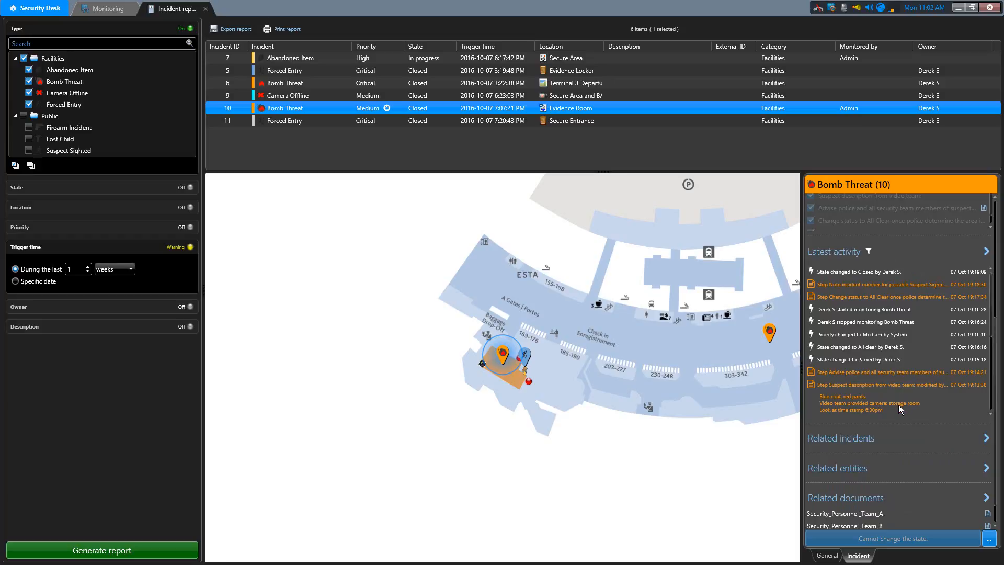
pyautogui.click(988, 440)
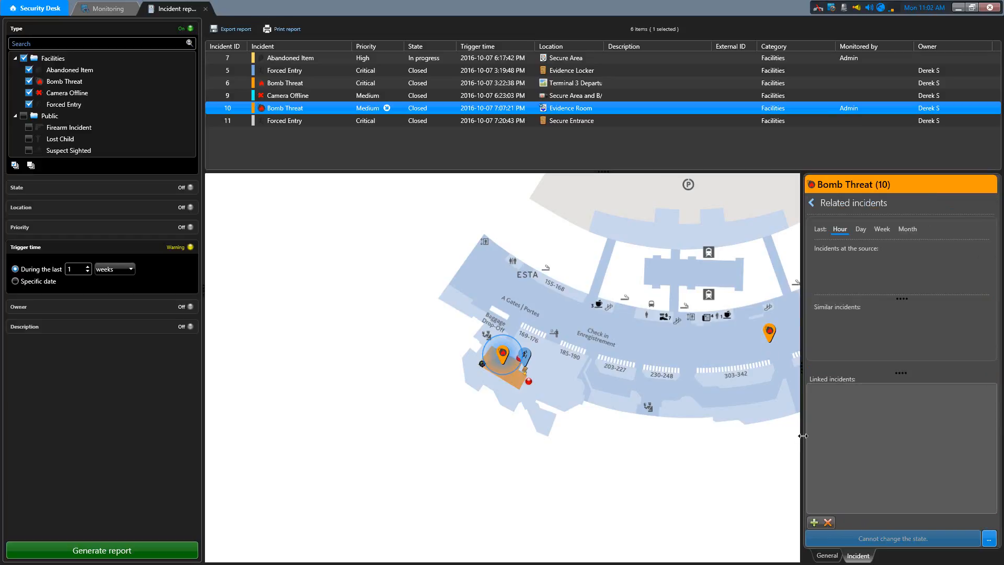
pyautogui.click(811, 206)
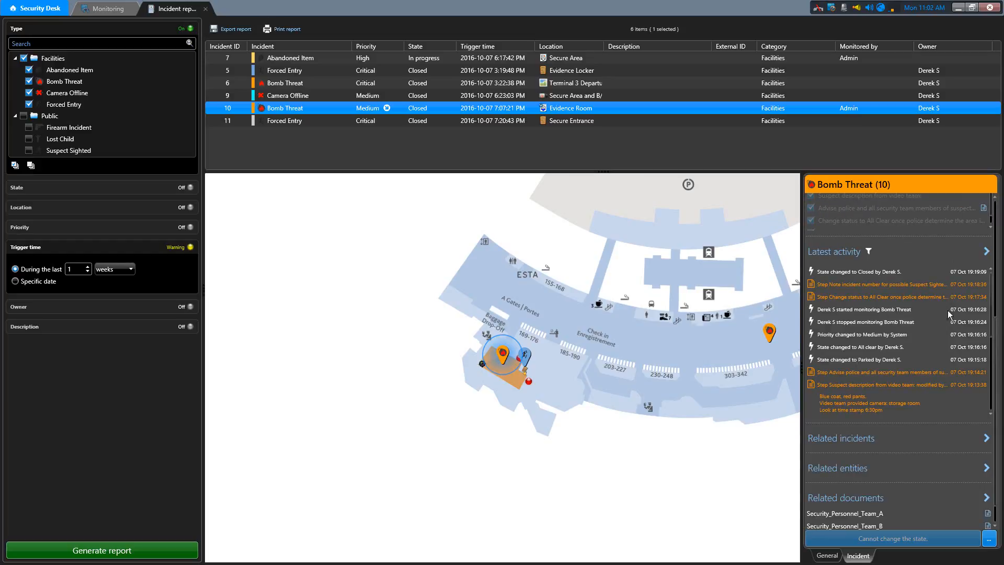
pyautogui.click(987, 469)
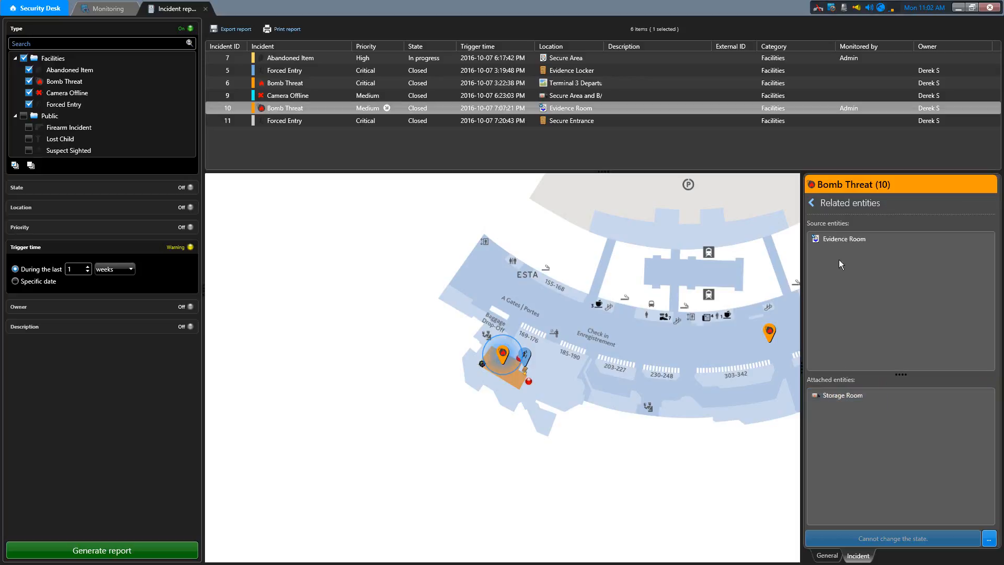
pyautogui.click(812, 204)
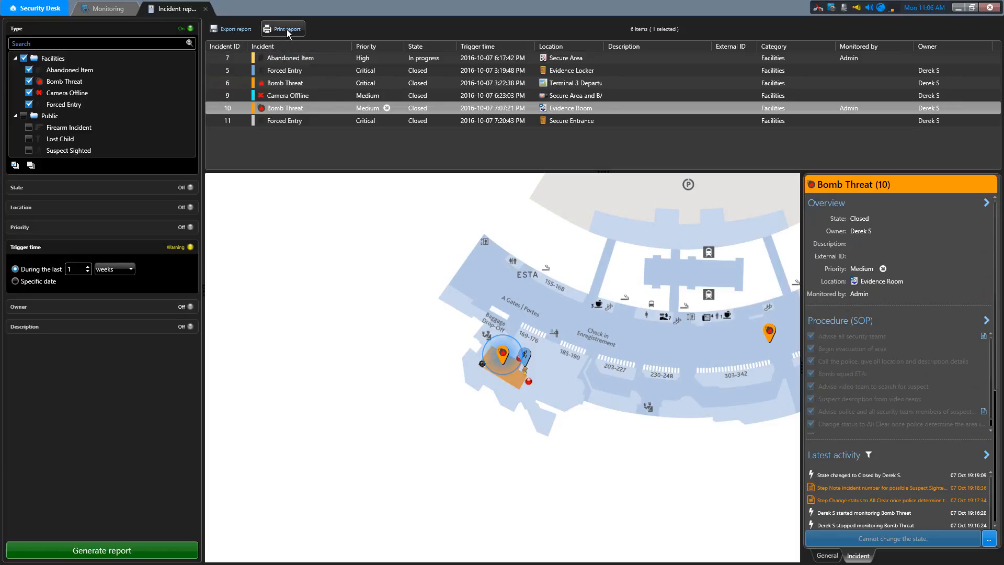
# - Review the report export options for the CSV and PDF formats, including PDF orientation, and close them without exporting
pyautogui.click(241, 29)
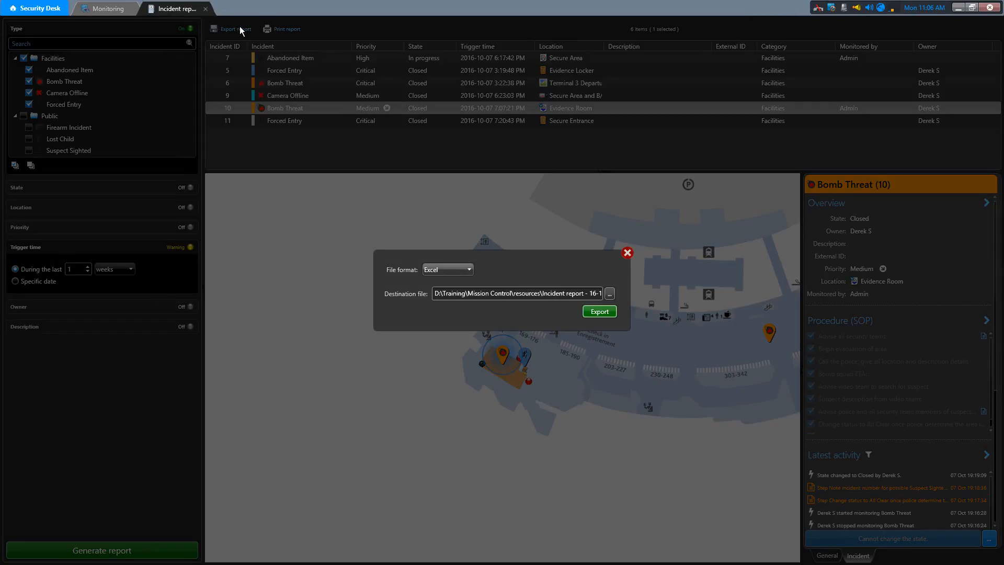
pyautogui.click(461, 269)
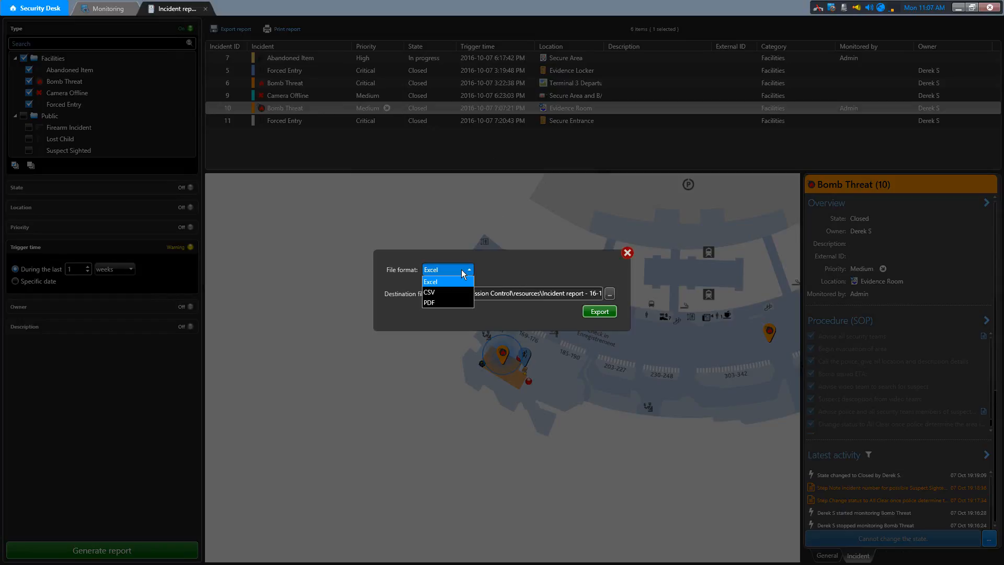
pyautogui.click(446, 294)
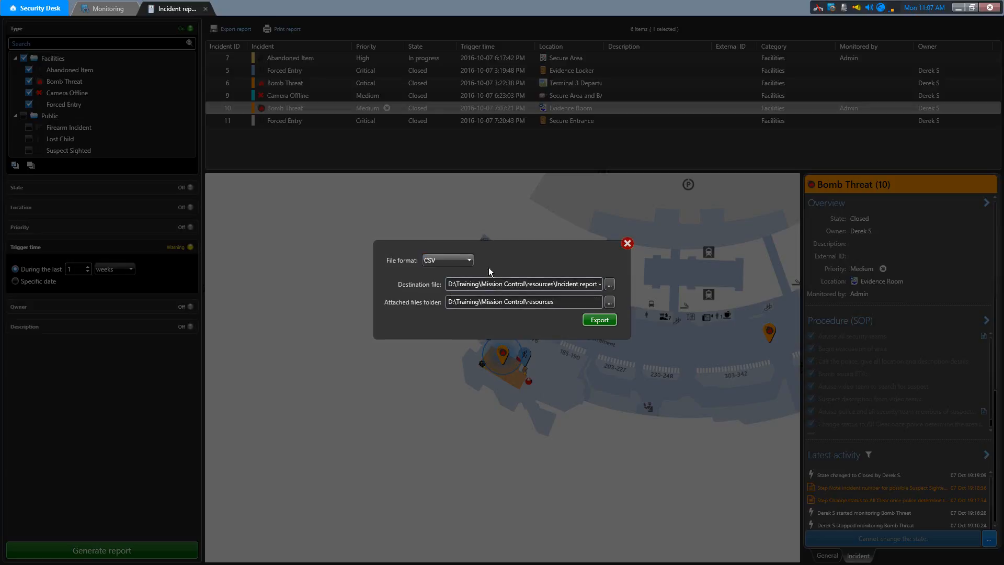
pyautogui.click(465, 260)
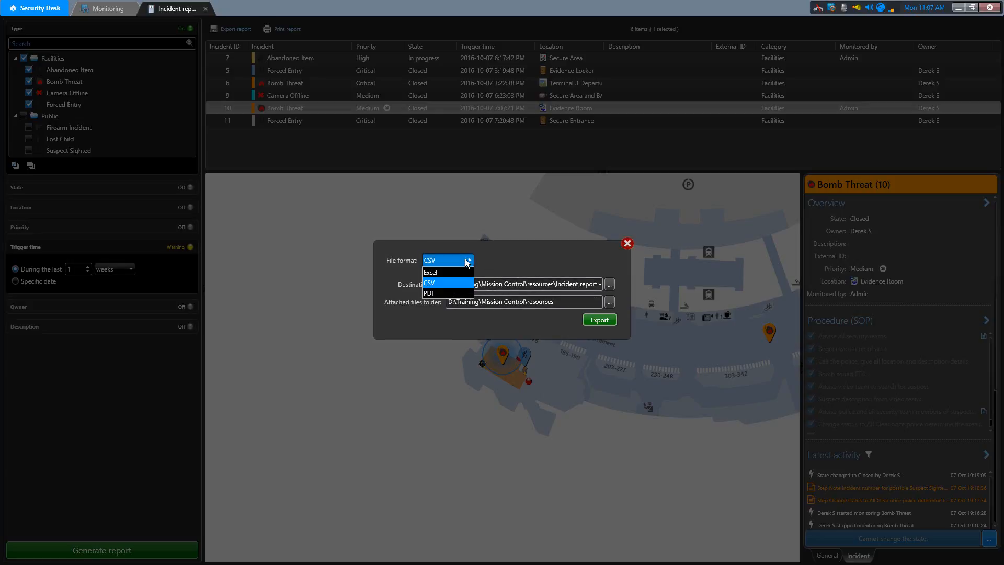
pyautogui.click(453, 290)
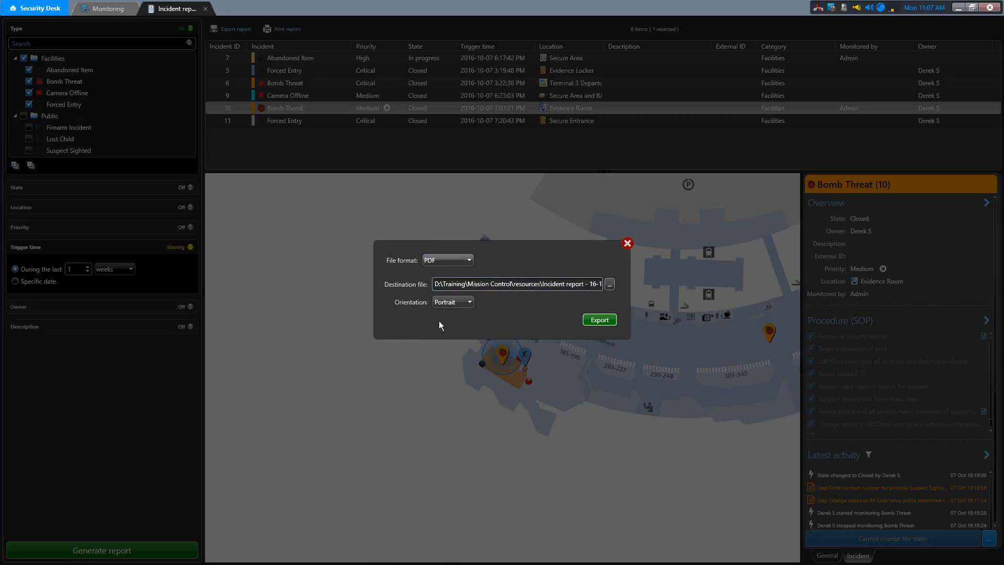
pyautogui.click(463, 302)
pyautogui.click(463, 299)
pyautogui.click(627, 244)
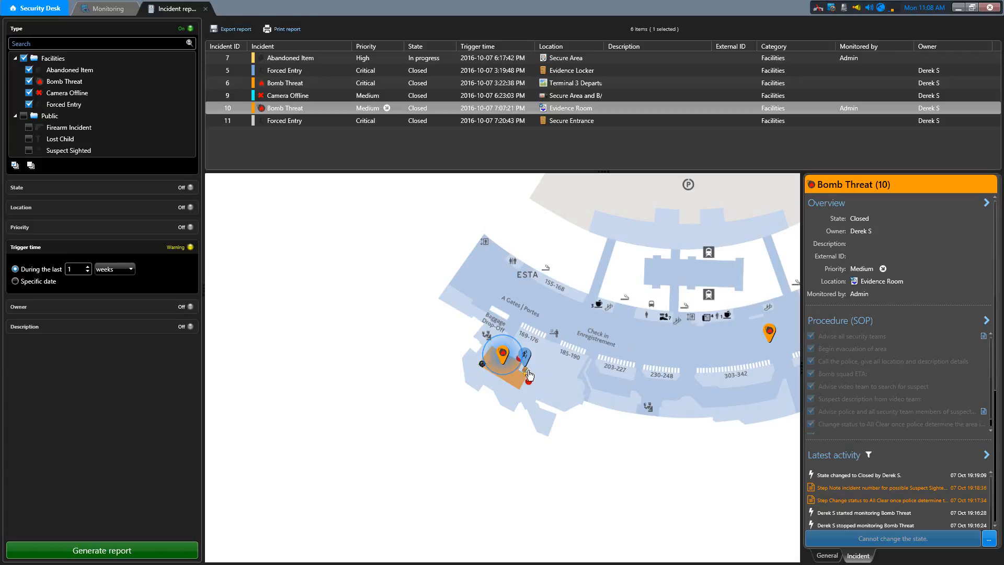
# - Turn off the Type filter, set the Location filter to Evidence Locker instead of Terminal 3 Departures, and generate the report
pyautogui.scroll(5, 529, 375)
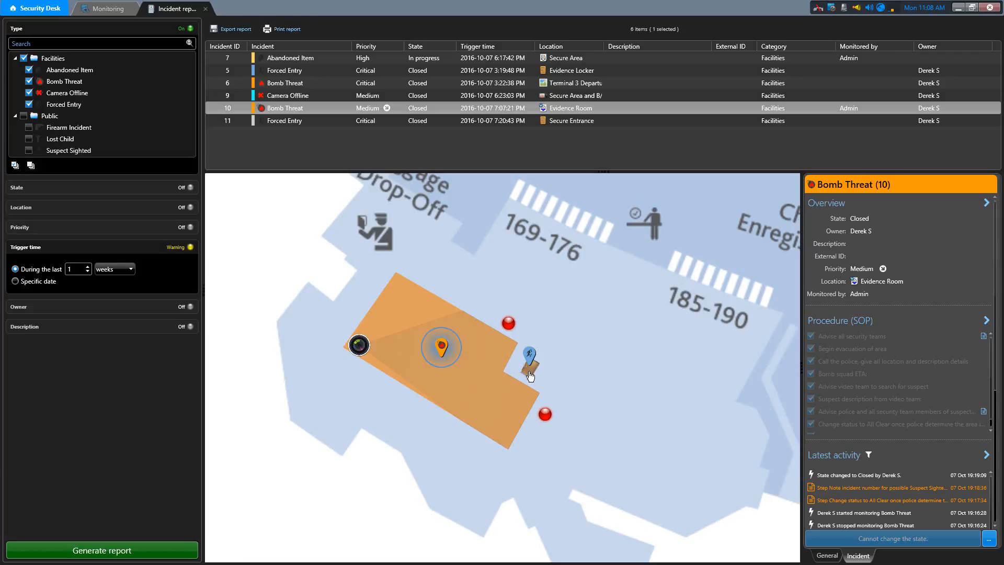
pyautogui.click(182, 28)
pyautogui.click(116, 78)
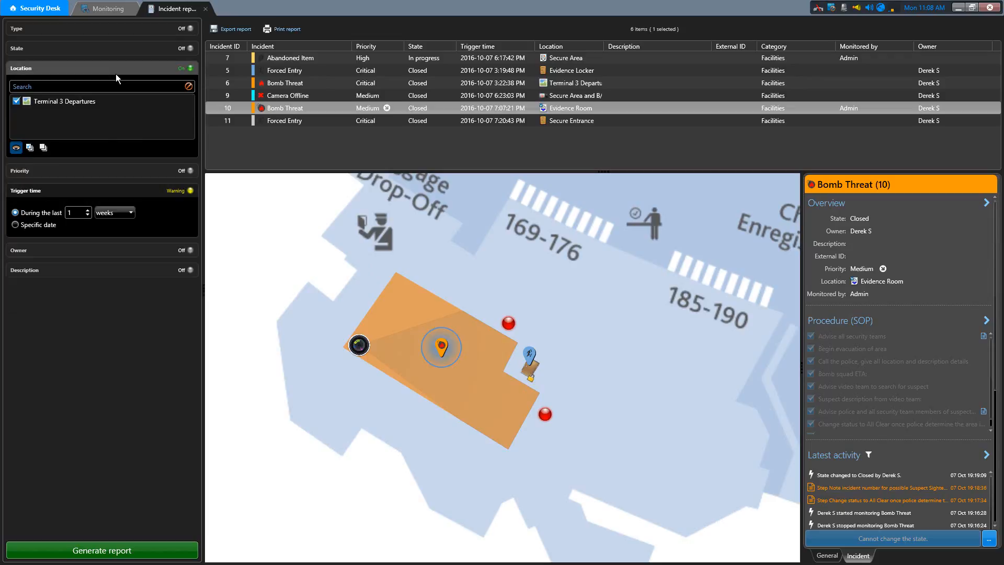
pyautogui.click(17, 101)
pyautogui.click(20, 104)
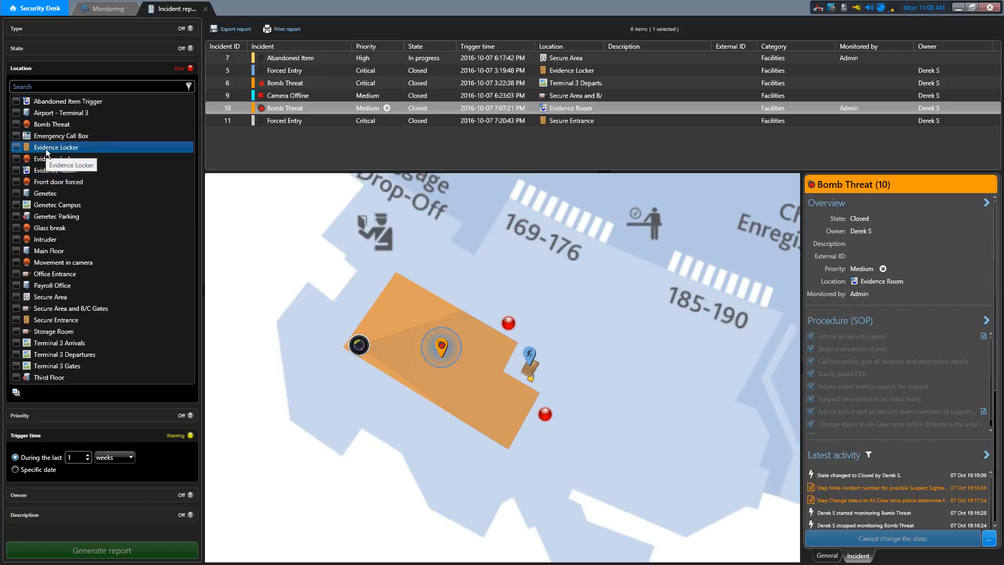
pyautogui.click(17, 148)
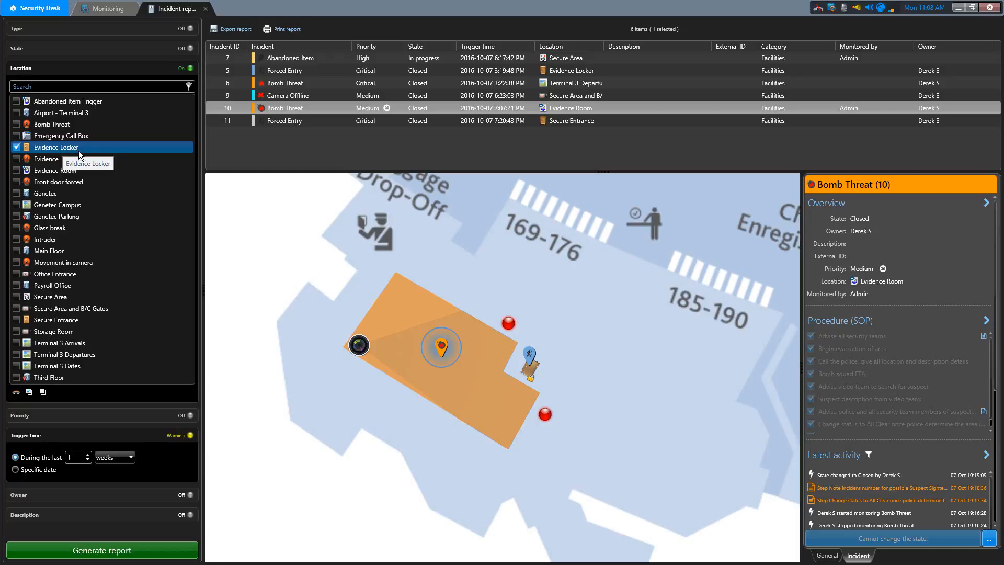
pyautogui.click(142, 556)
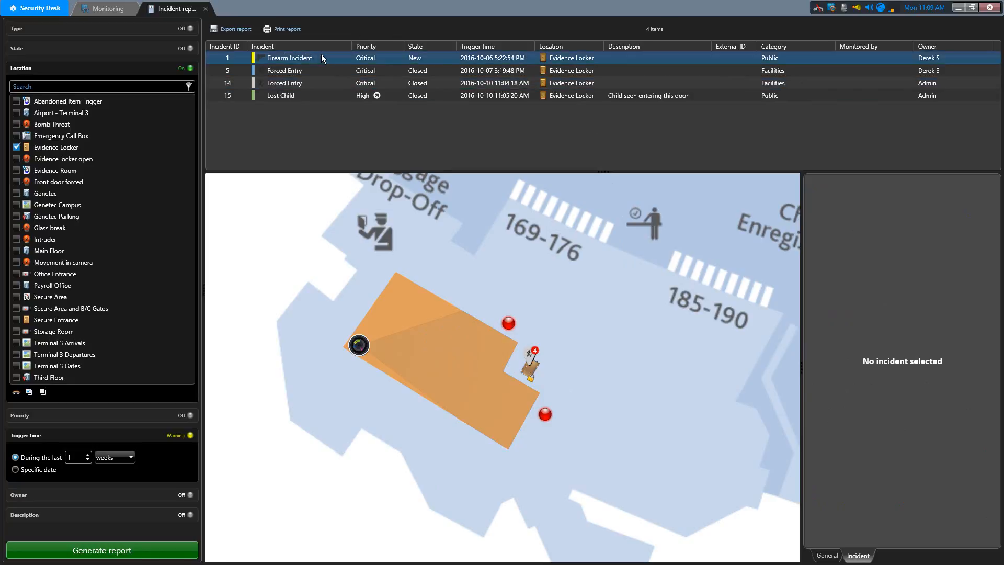
# - Look through the Evidence Locker incidents in the report list and in the grouped incident marker on the map
pyautogui.moveTo(323, 100)
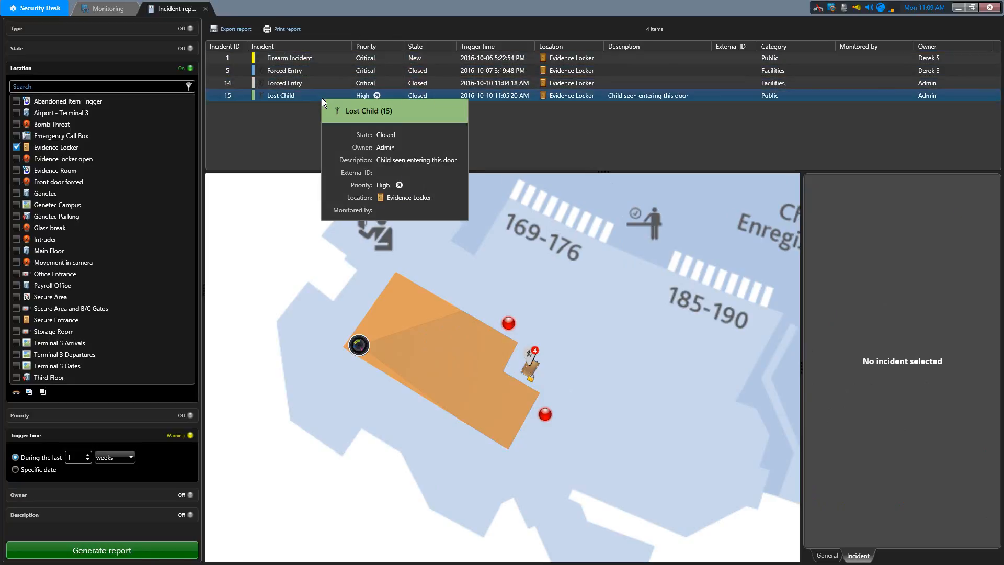
pyautogui.moveTo(331, 58)
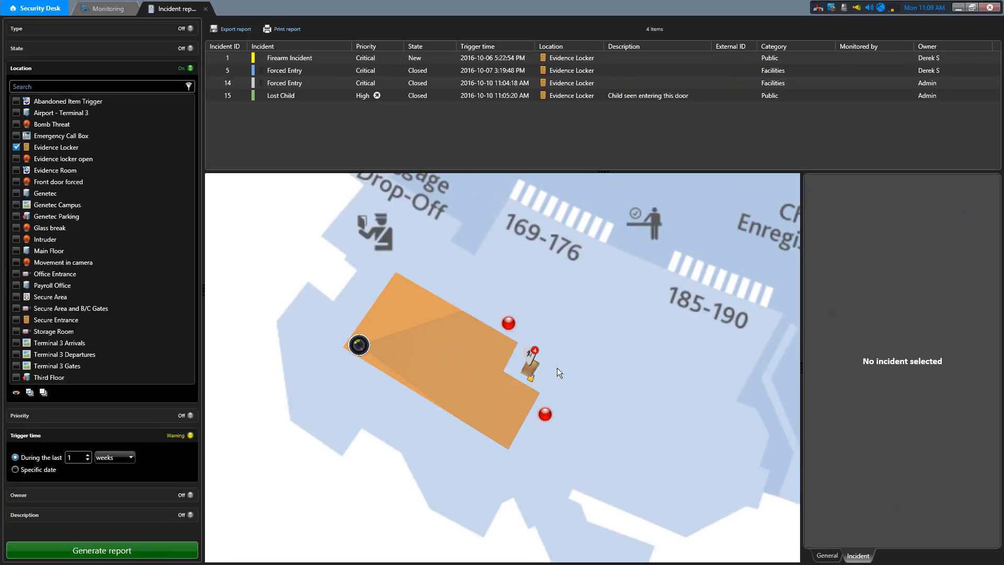
pyautogui.moveTo(539, 359)
pyautogui.click(532, 363)
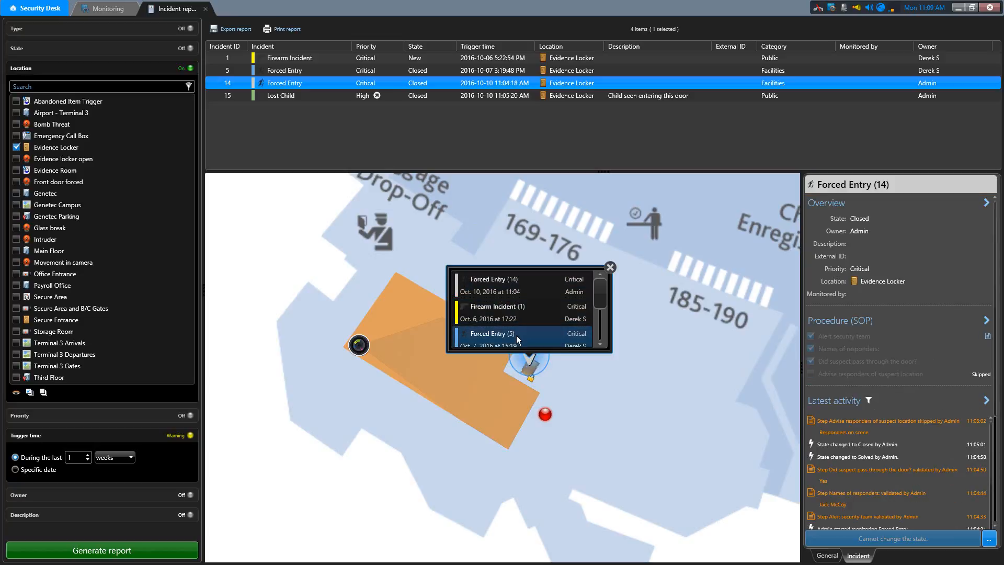
pyautogui.click(601, 295)
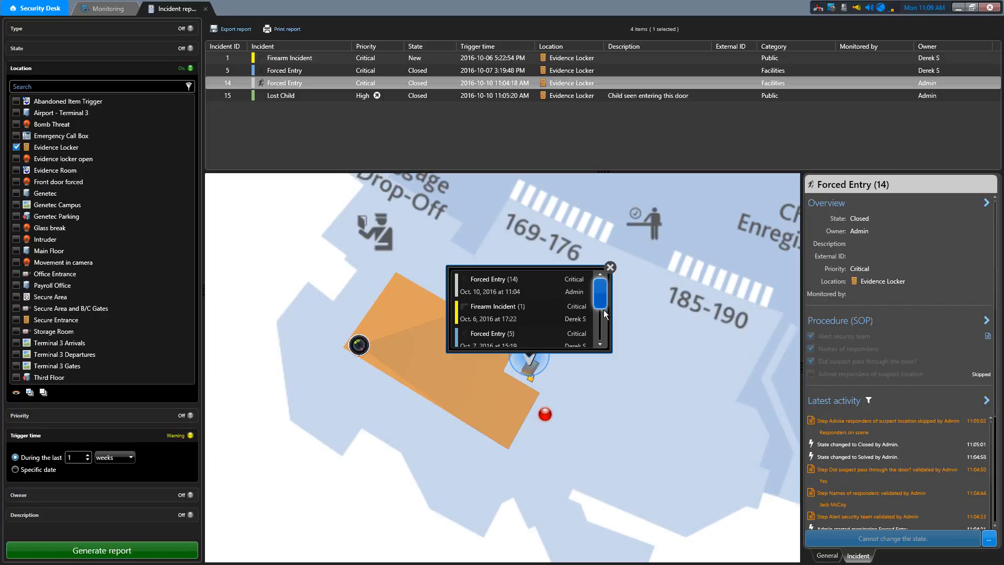
pyautogui.moveTo(605, 314)
pyautogui.mouseDown()
pyautogui.moveTo(602, 341)
pyautogui.moveTo(603, 299)
pyautogui.moveTo(606, 320)
pyautogui.mouseUp()
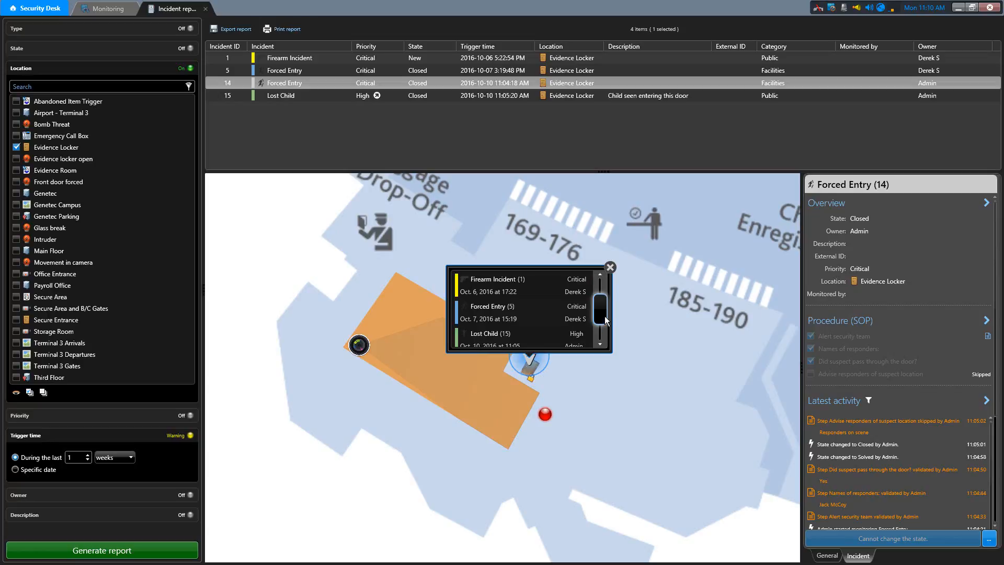
pyautogui.click(525, 312)
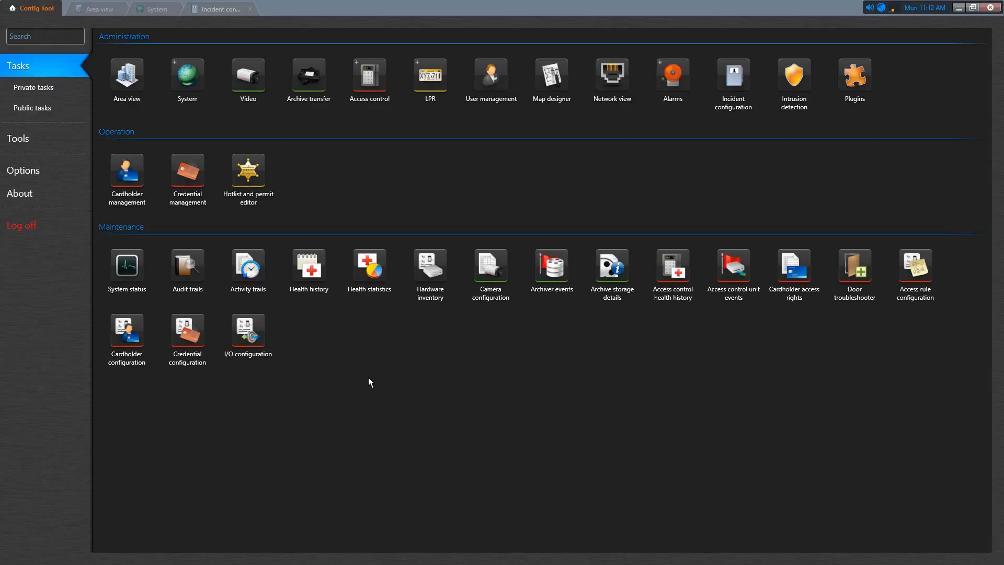
# - In Config Tool, open the audit trails of Incident configuration and set the modification time to the last 1 week
pyautogui.click(739, 80)
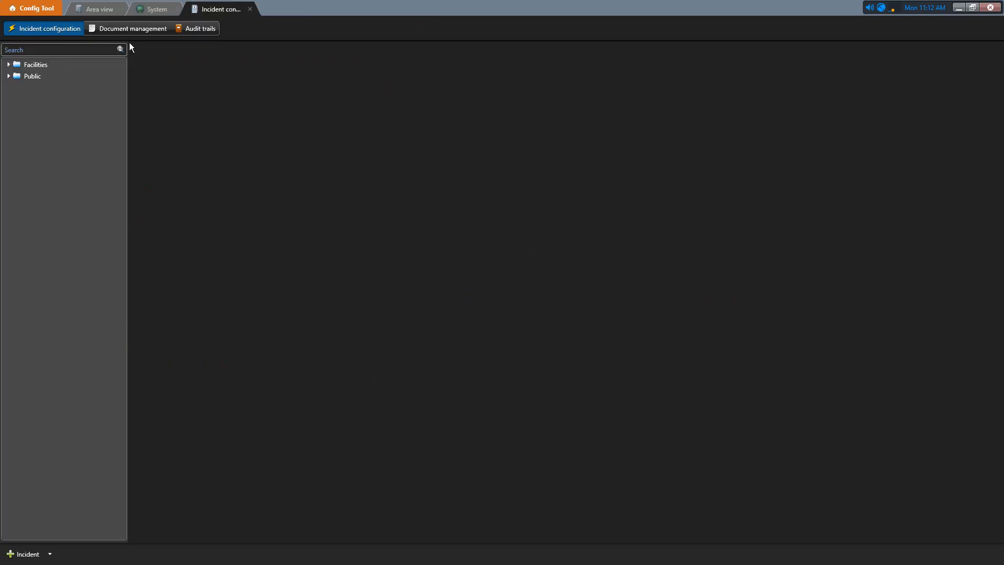
pyautogui.click(209, 29)
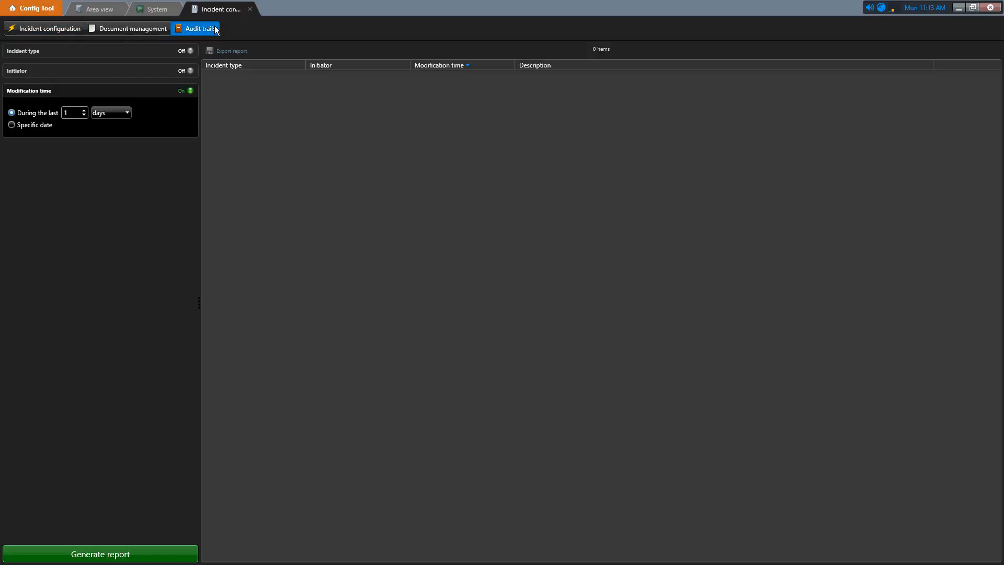
pyautogui.click(118, 113)
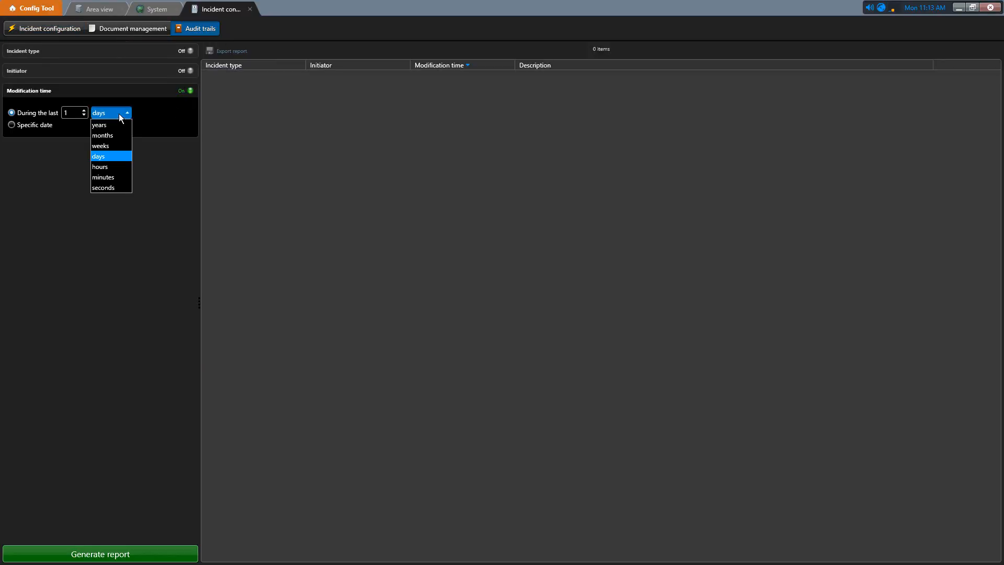
pyautogui.click(112, 146)
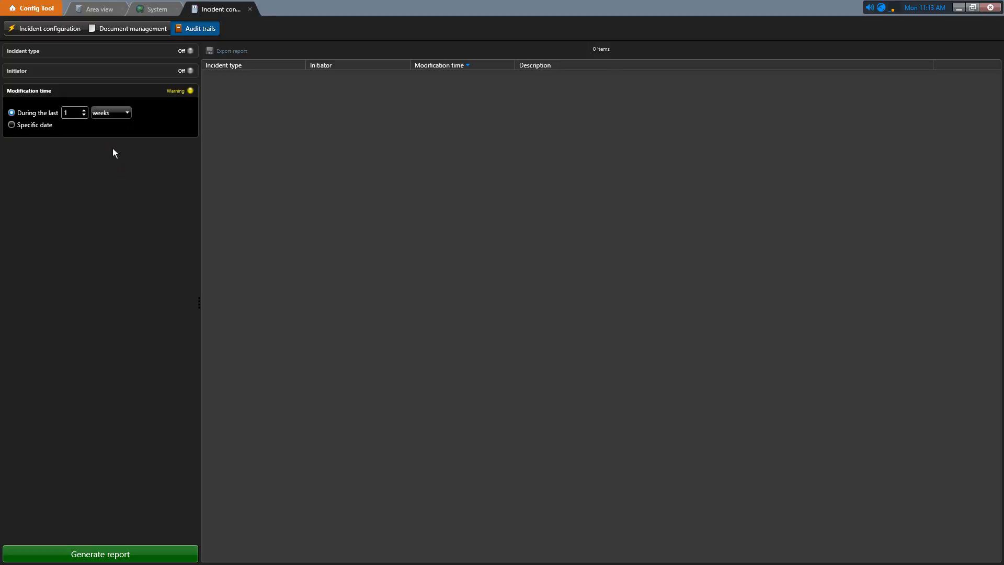
# - Filter the audit trail to the Bomb Threat incident type with the Initiator filter off, generate the report and review the logged changes
pyautogui.click(133, 51)
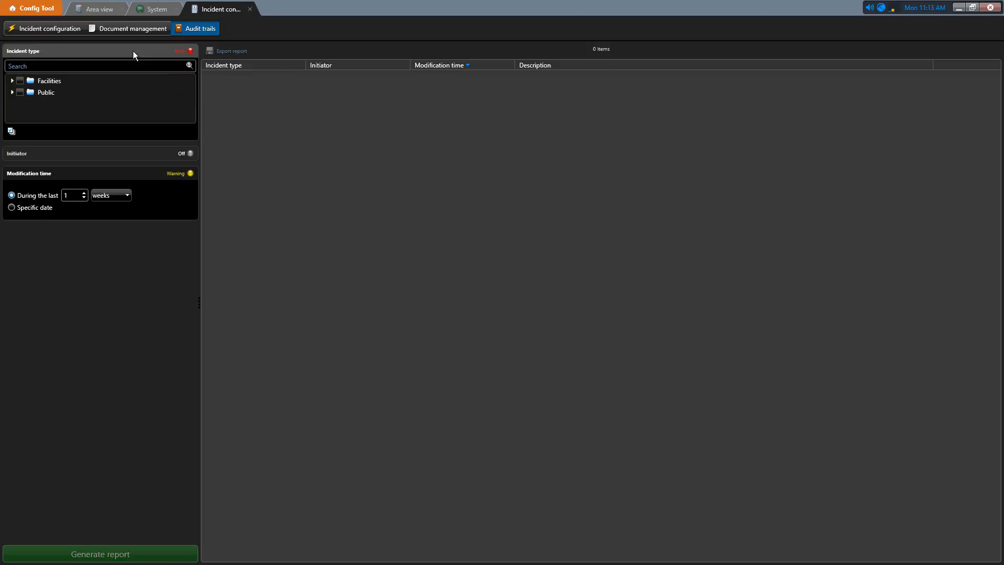
pyautogui.click(12, 82)
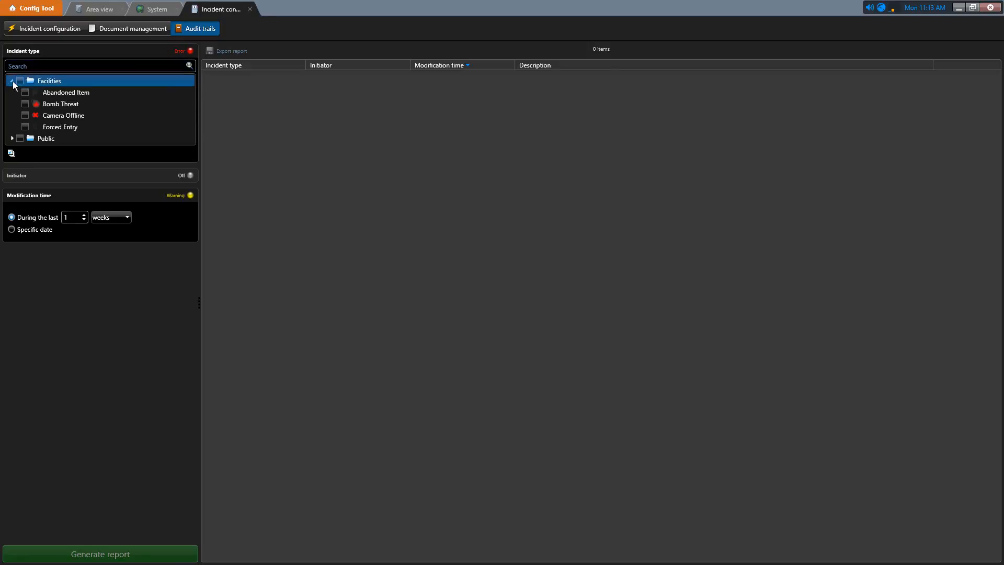
pyautogui.click(25, 104)
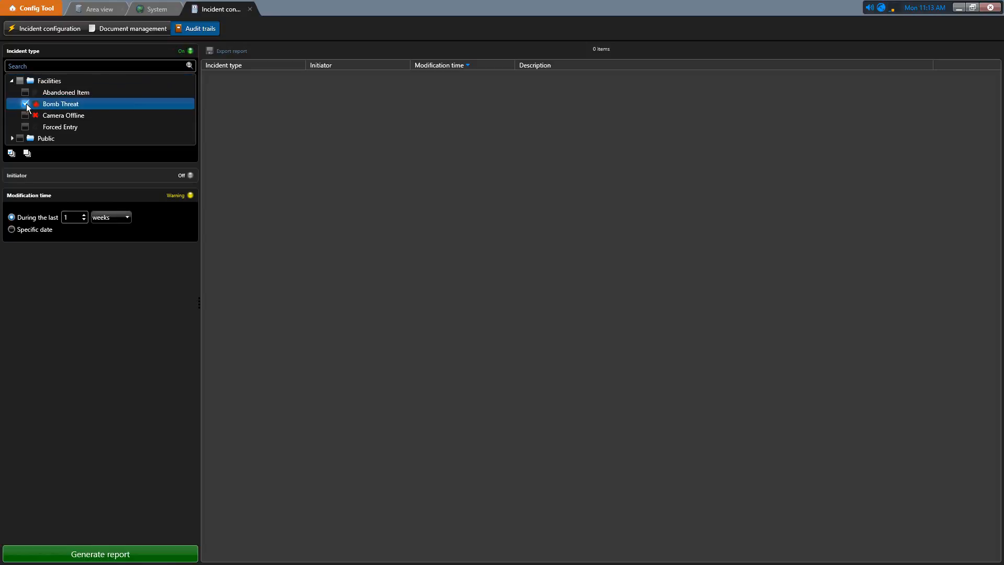
pyautogui.click(128, 178)
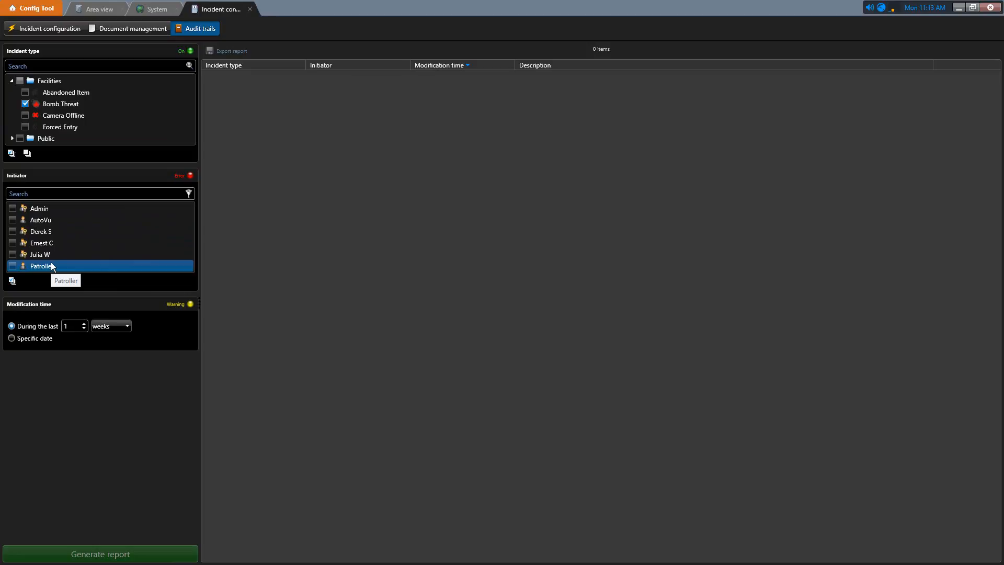
pyautogui.click(180, 176)
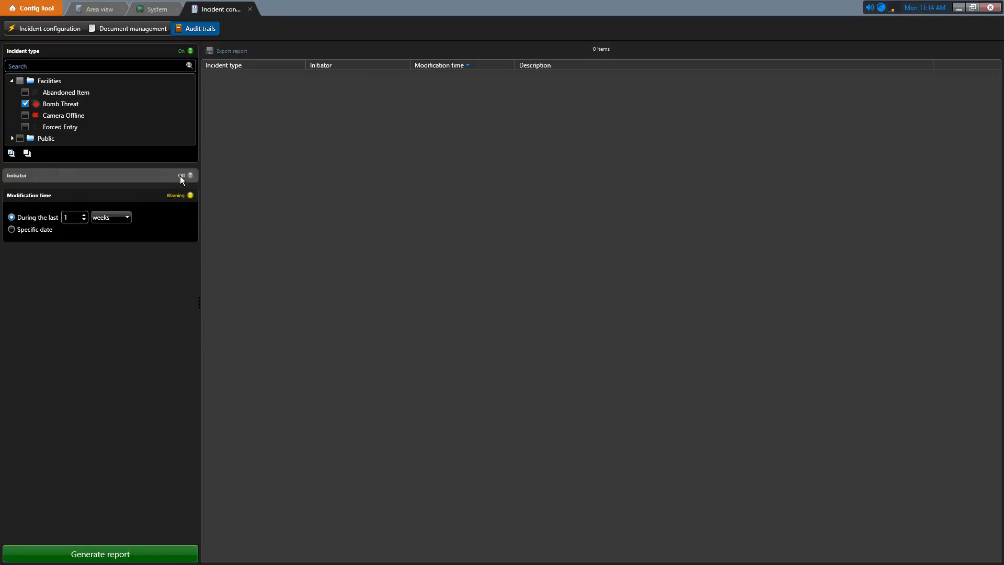
pyautogui.click(133, 555)
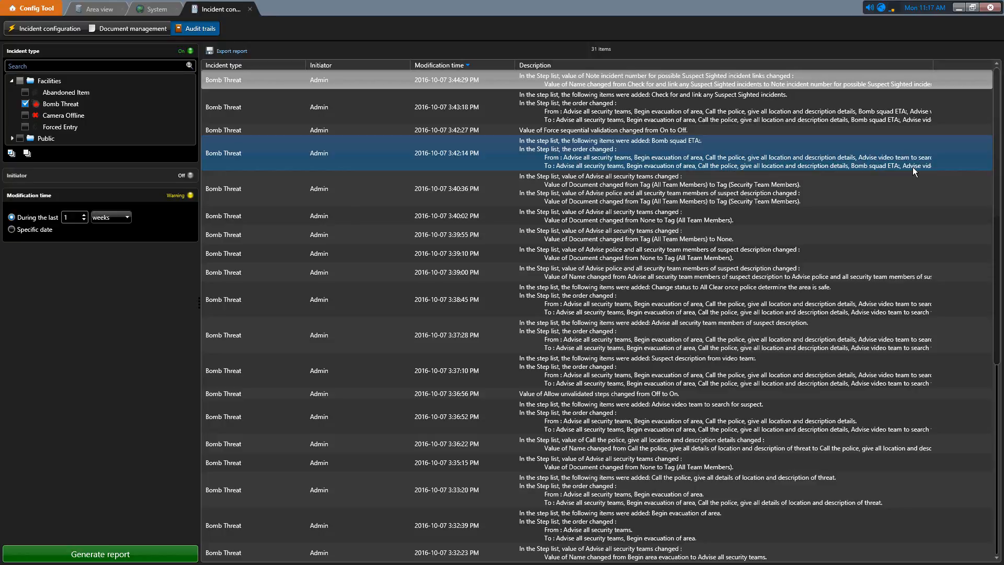
pyautogui.click(853, 216)
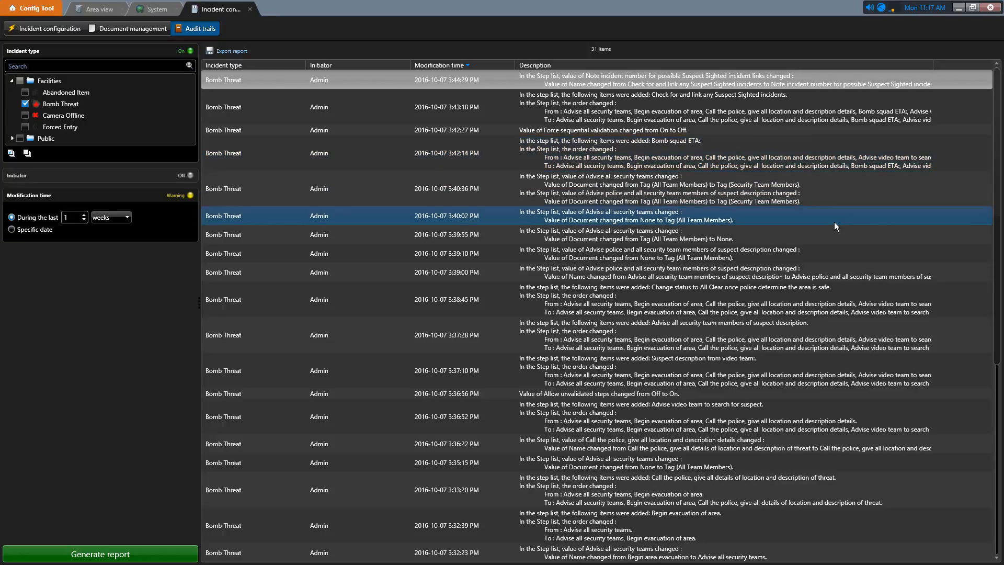